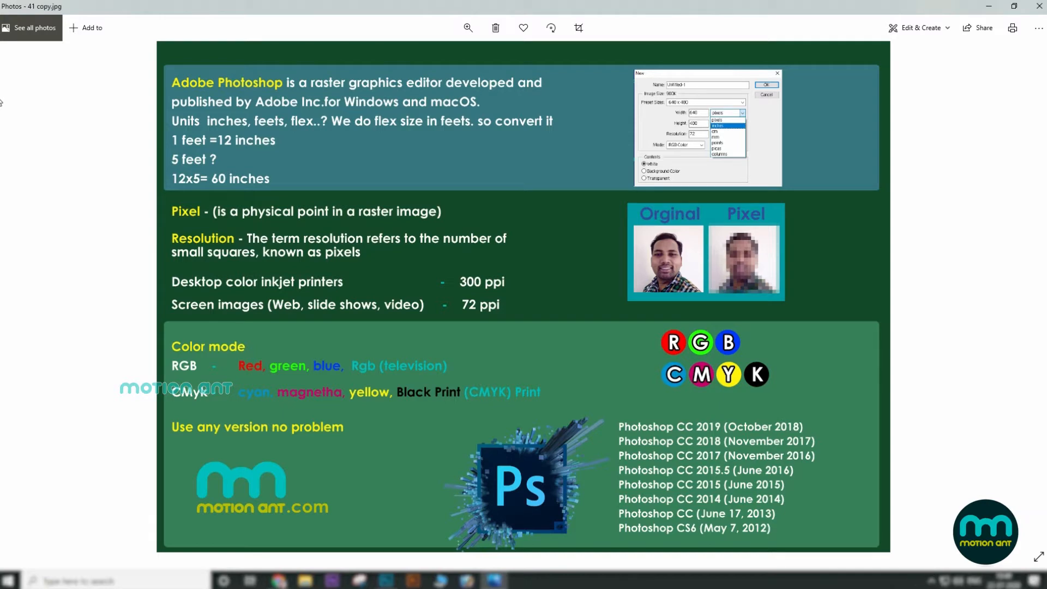
# Step: Examine the inches and feet conversion notes and the unit options in the pictured New document dialog
pyautogui.hotkey('ctrl', '+')
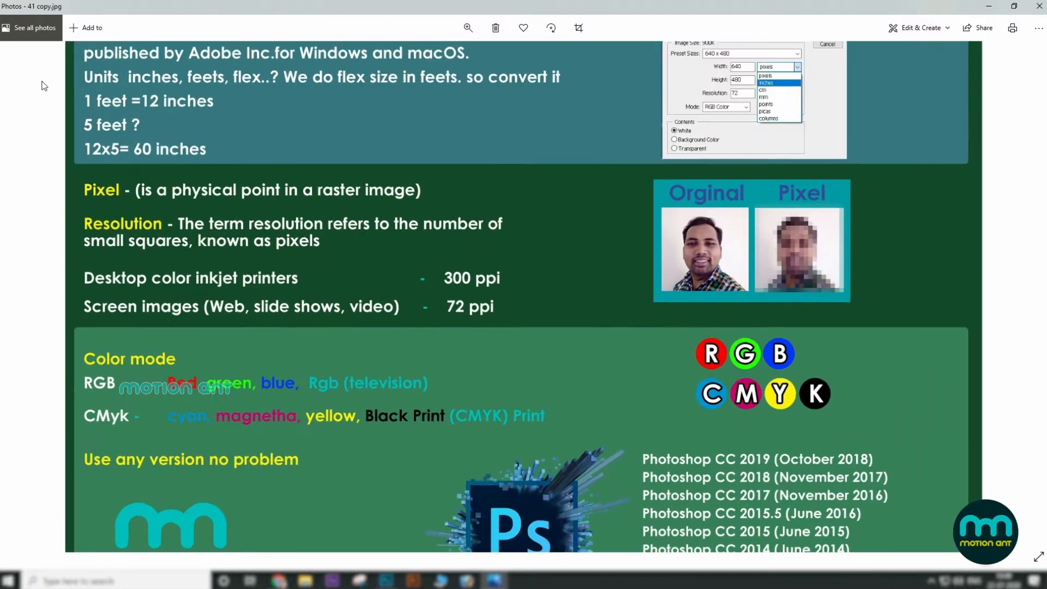
pyautogui.scroll(1, 528, 214)
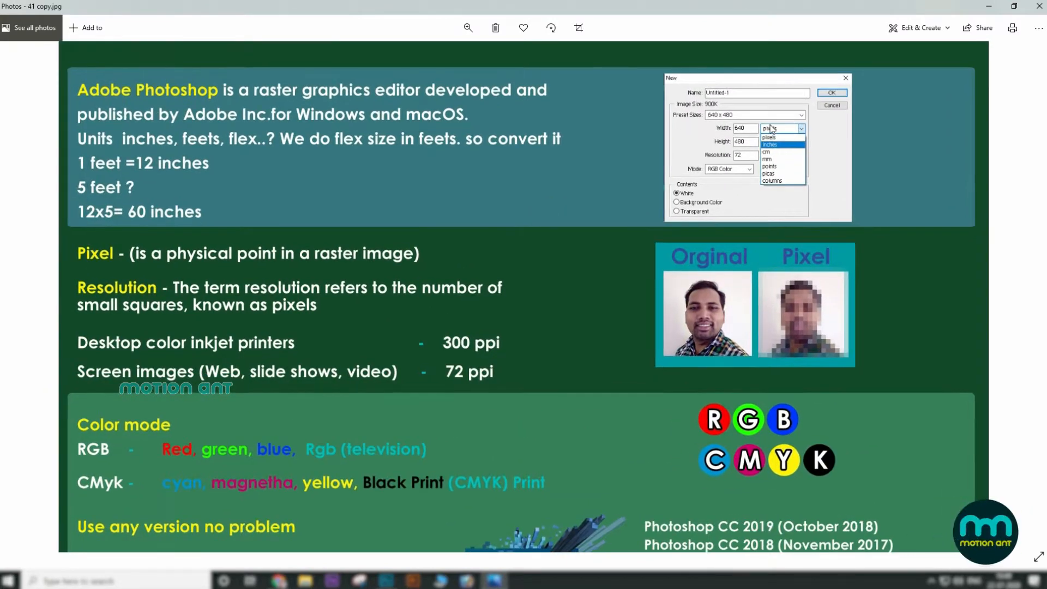
pyautogui.scroll(1, 772, 129)
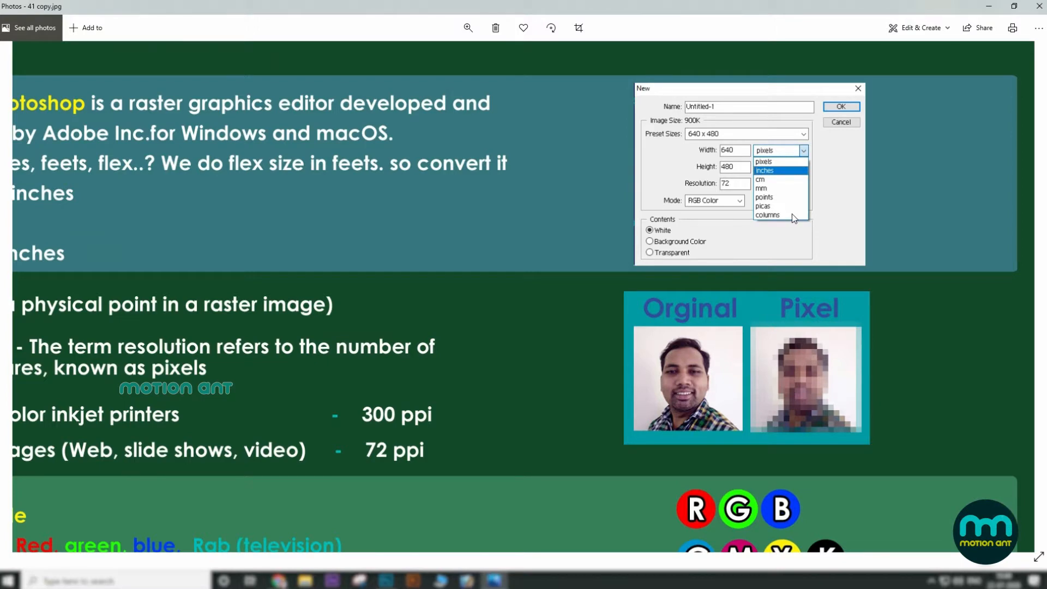
pyautogui.moveTo(265, 228); pyautogui.dragTo(457, 230)
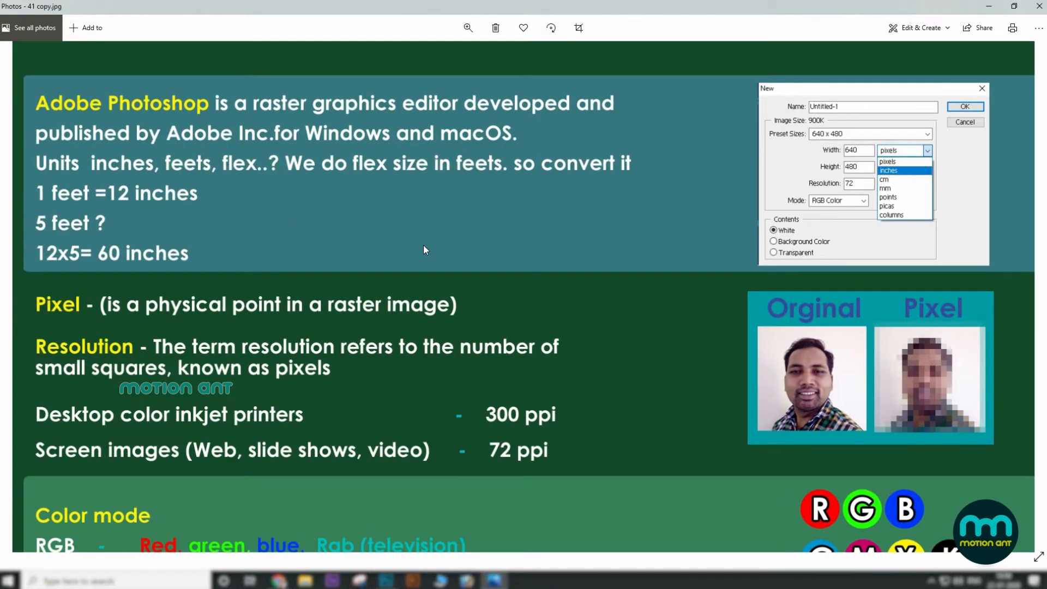
pyautogui.scroll(1, 424, 247)
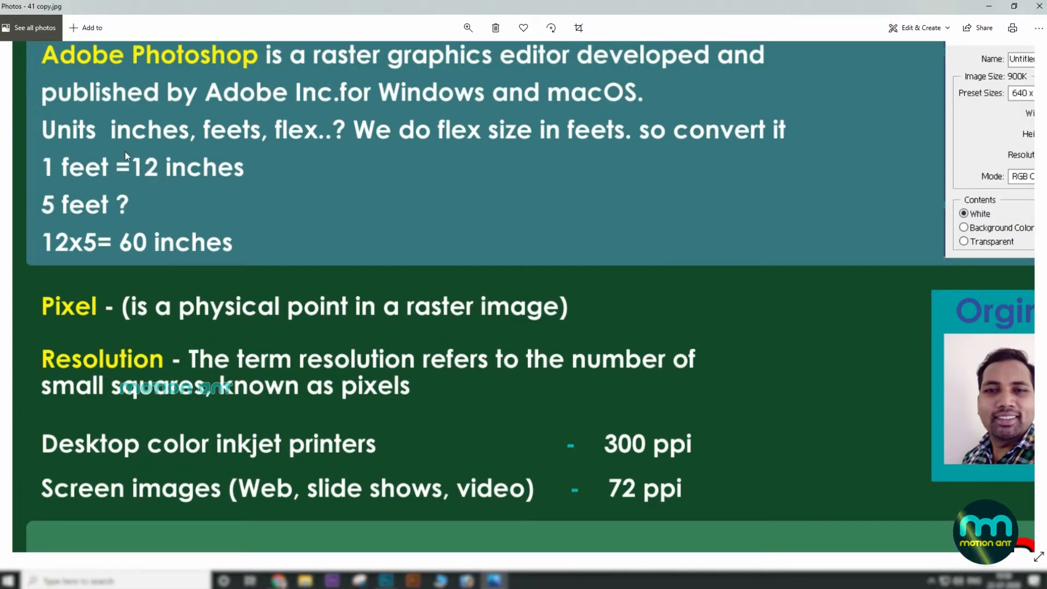
pyautogui.moveTo(698, 210); pyautogui.dragTo(505, 248)
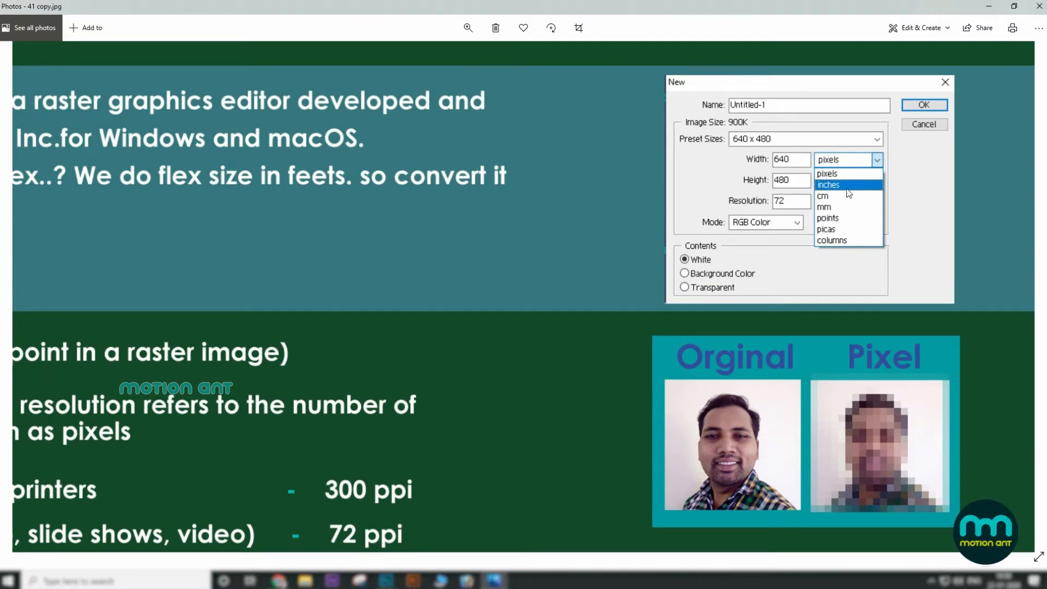
pyautogui.moveTo(279, 192); pyautogui.dragTo(410, 189)
pyautogui.moveTo(219, 190); pyautogui.dragTo(347, 189)
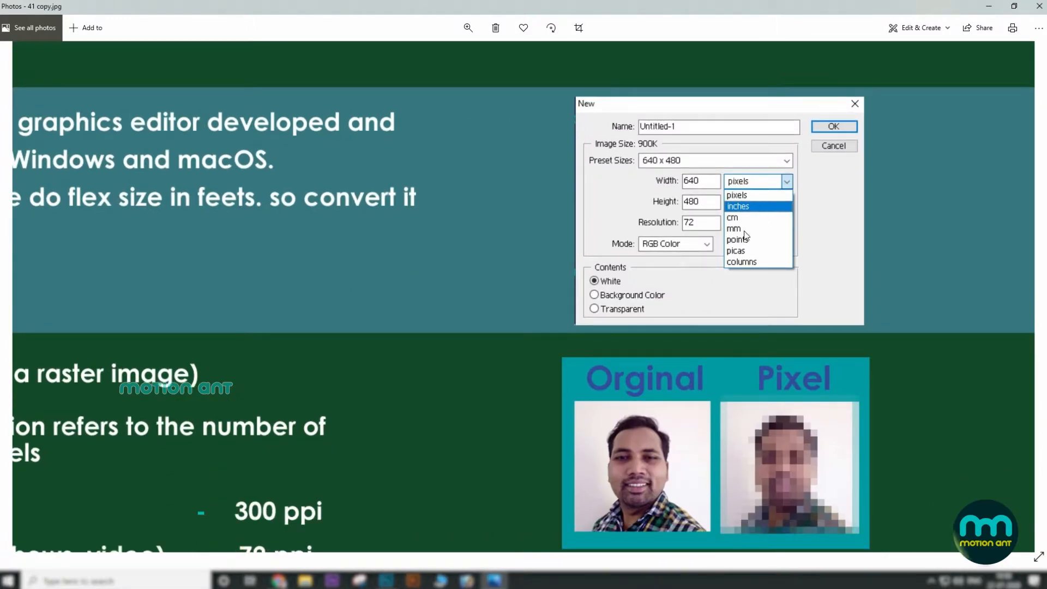
pyautogui.moveTo(279, 286); pyautogui.dragTo(551, 281)
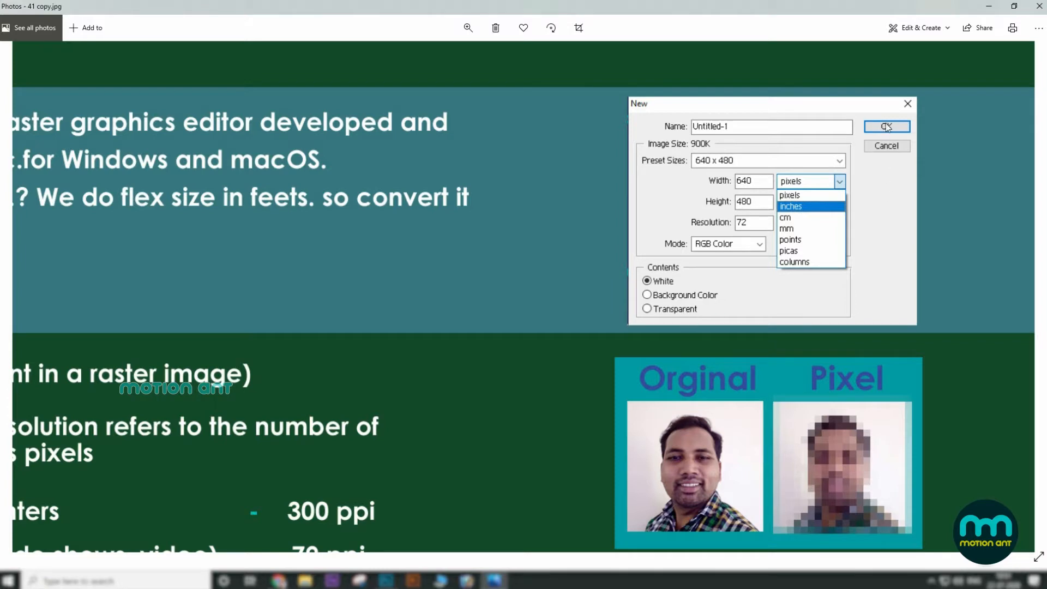
# Step: Examine the pixel definition and compare the original photo with its pixelated version
pyautogui.moveTo(279, 324); pyautogui.dragTo(391, 306)
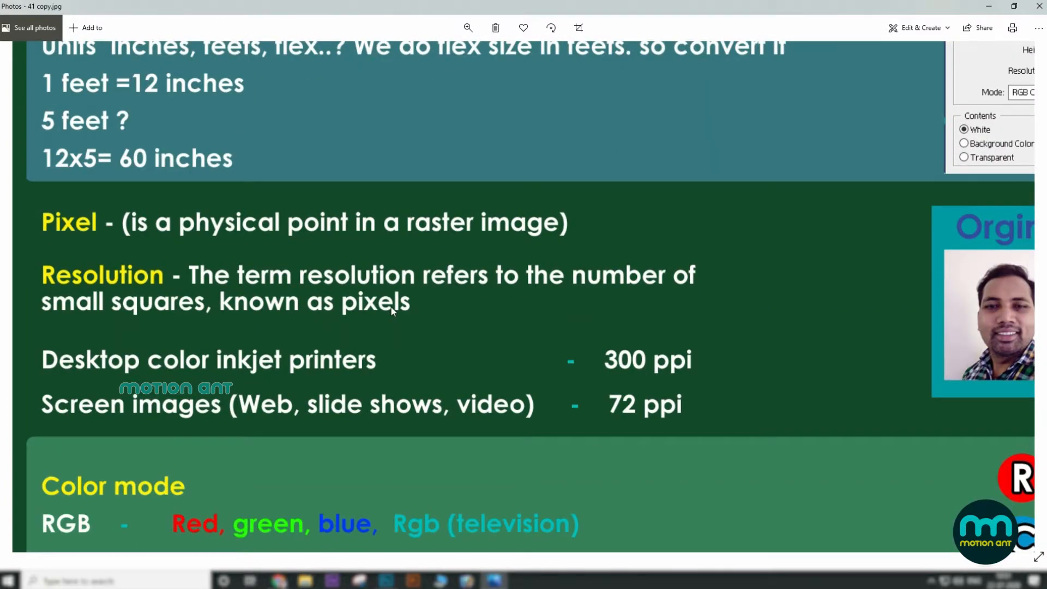
pyautogui.moveTo(390, 306); pyautogui.dragTo(367, 293)
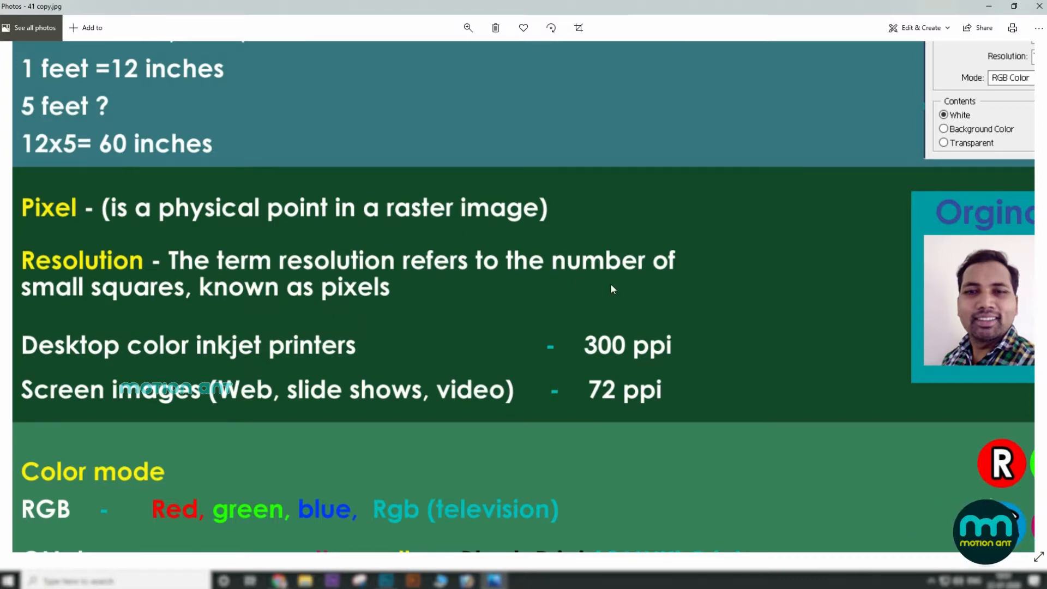
pyautogui.moveTo(686, 289); pyautogui.dragTo(533, 296)
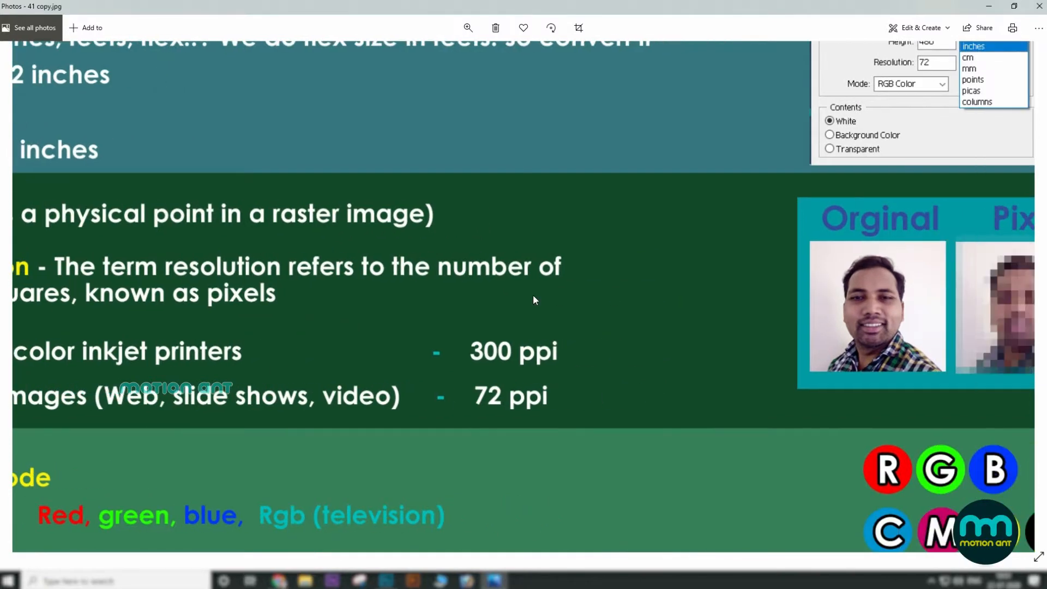
pyautogui.moveTo(813, 316); pyautogui.dragTo(452, 298)
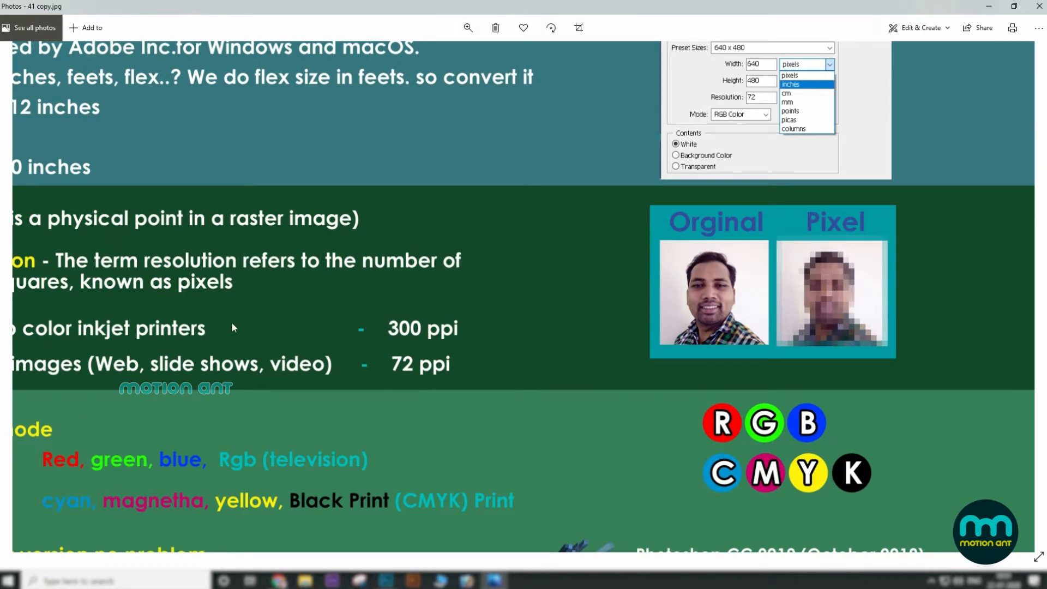
pyautogui.moveTo(256, 322); pyautogui.dragTo(332, 315)
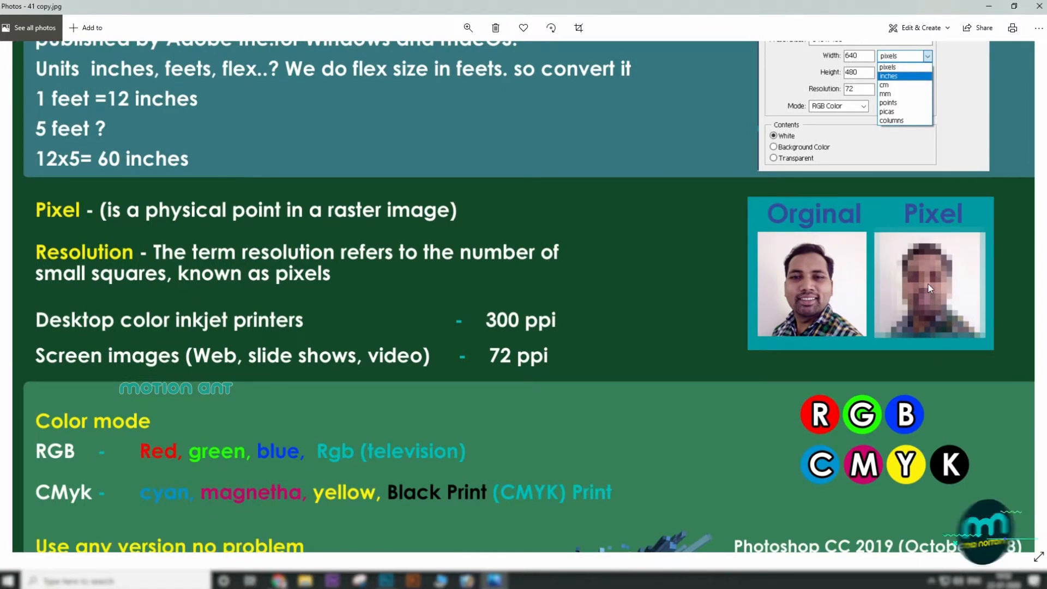
pyautogui.scroll(2, 928, 286)
pyautogui.moveTo(852, 301); pyautogui.dragTo(585, 312)
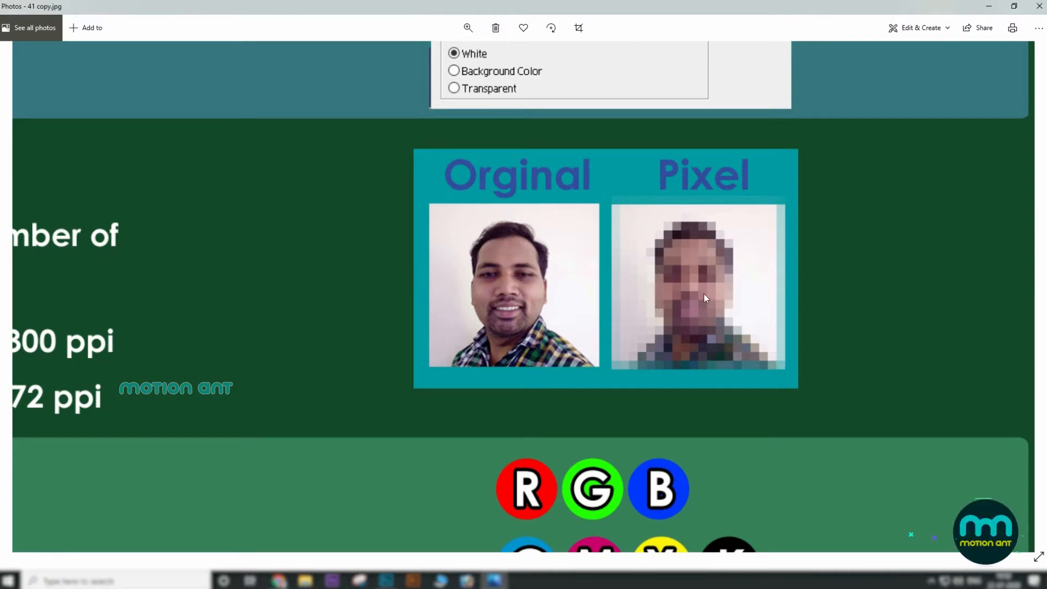
pyautogui.hscroll(-3, 267, 334)
pyautogui.hscroll(-8, 267, 334)
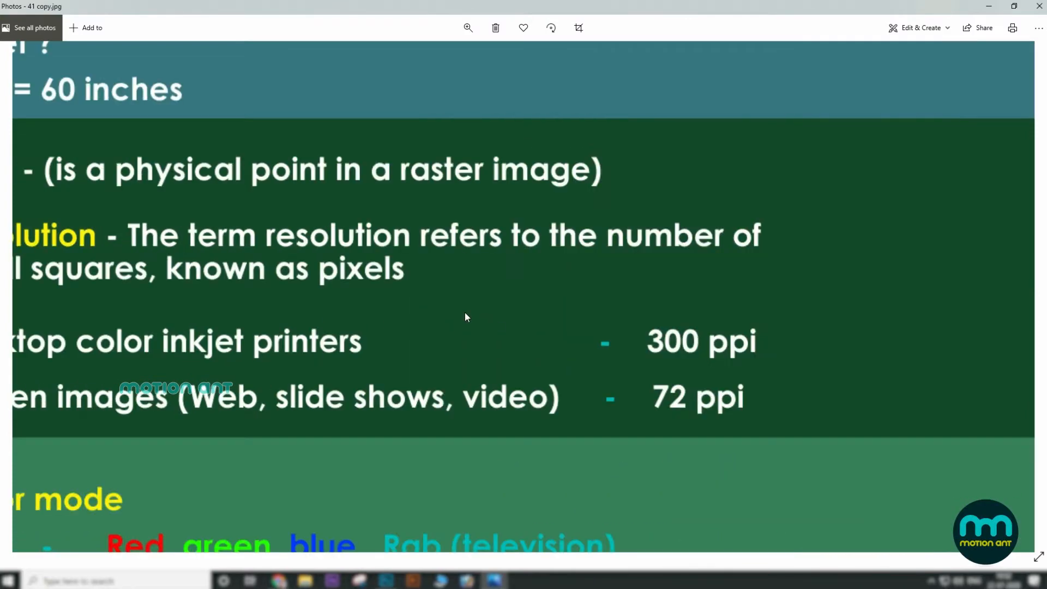
# Step: Examine the resolution notes for printers and screen images together with the Resolution field in the pictured New dialog
pyautogui.scroll(-1, 467, 317)
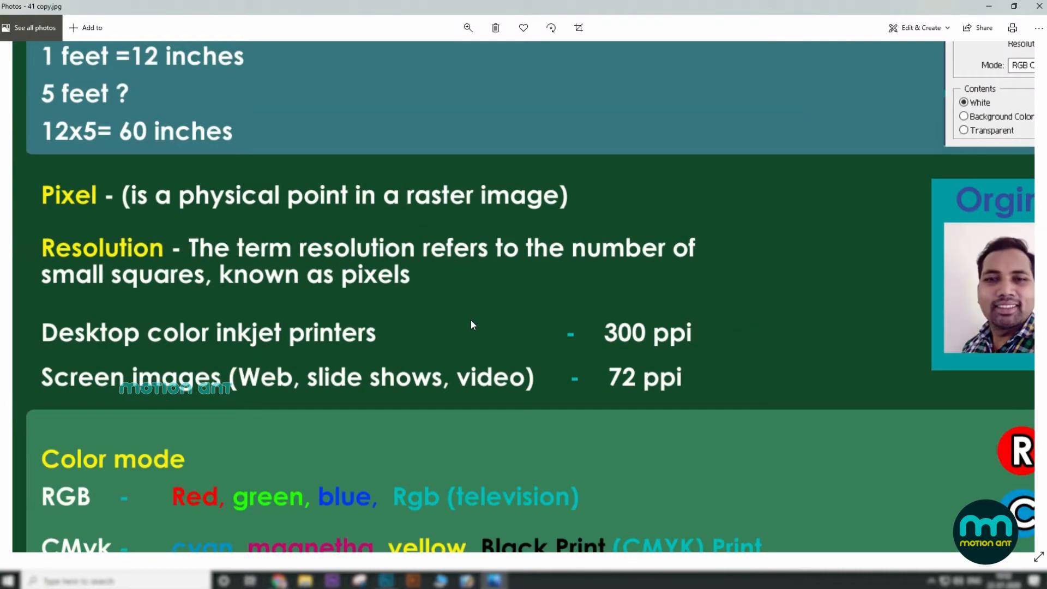
pyautogui.moveTo(472, 326); pyautogui.dragTo(474, 297)
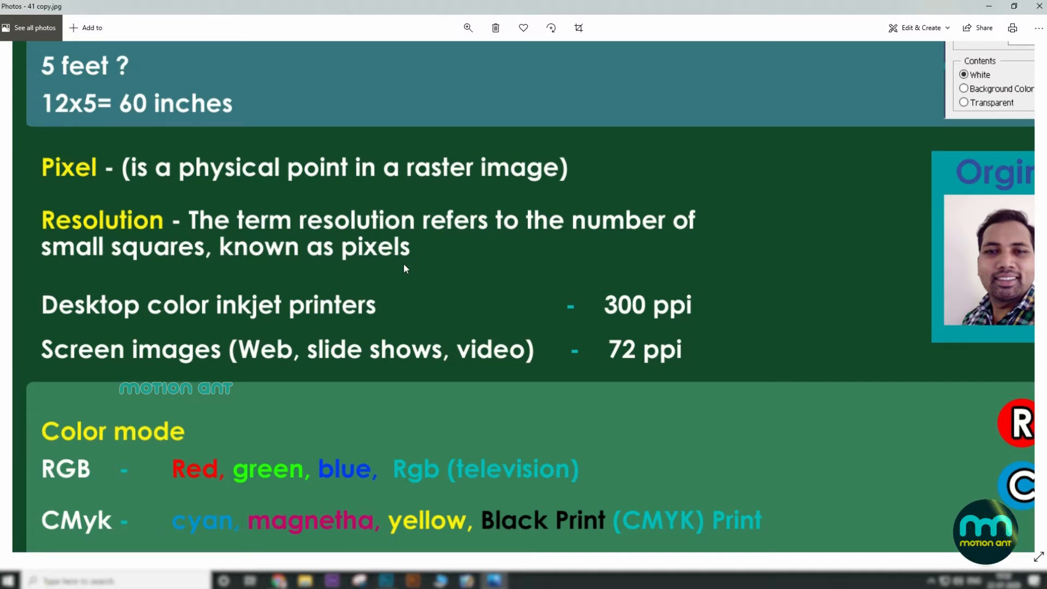
pyautogui.moveTo(257, 357); pyautogui.dragTo(256, 341)
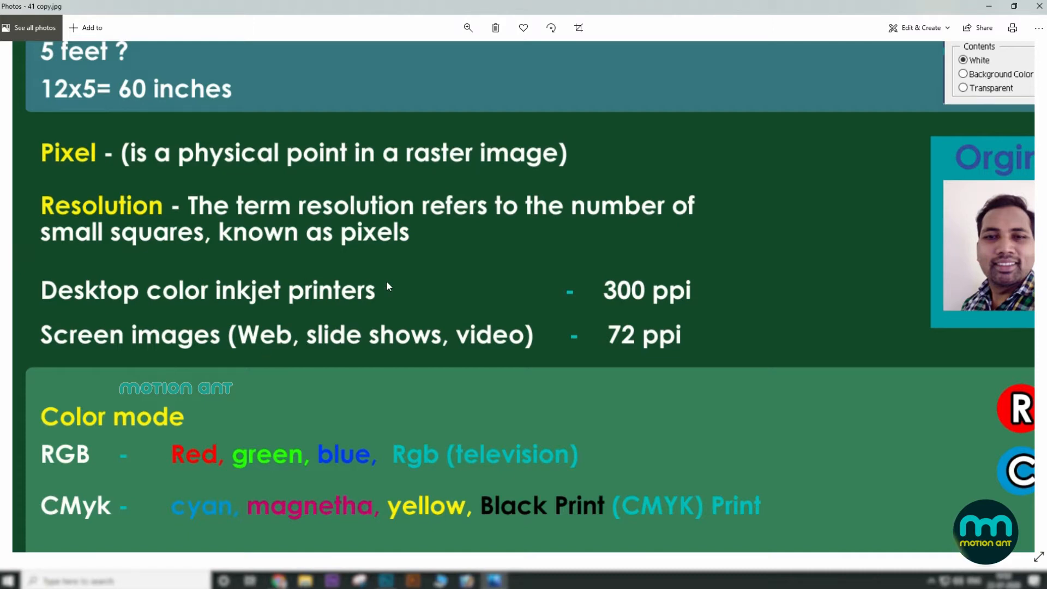
pyautogui.moveTo(813, 289); pyautogui.dragTo(506, 285)
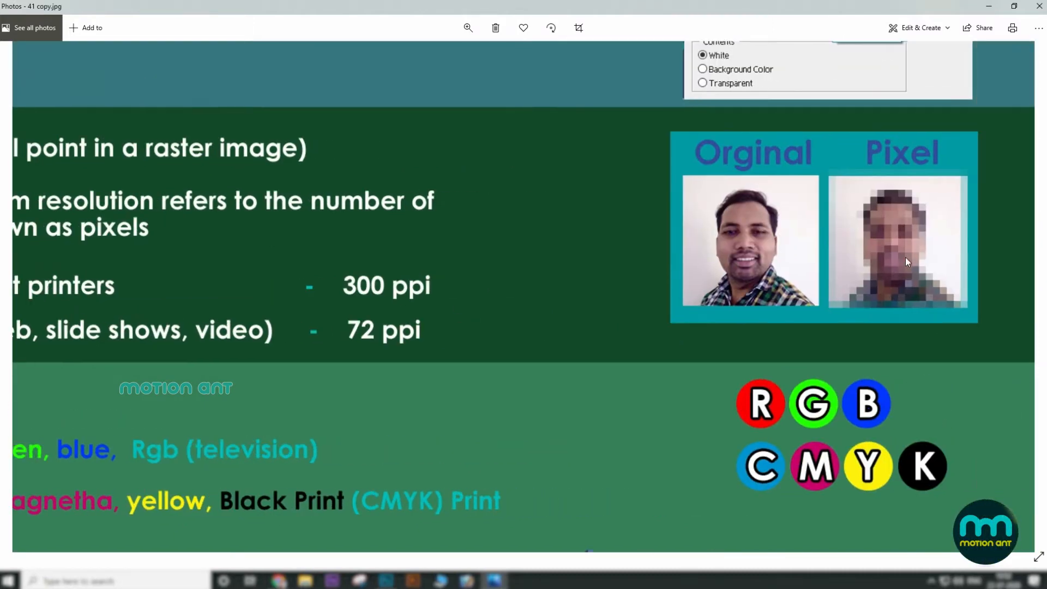
pyautogui.moveTo(285, 290); pyautogui.dragTo(356, 265)
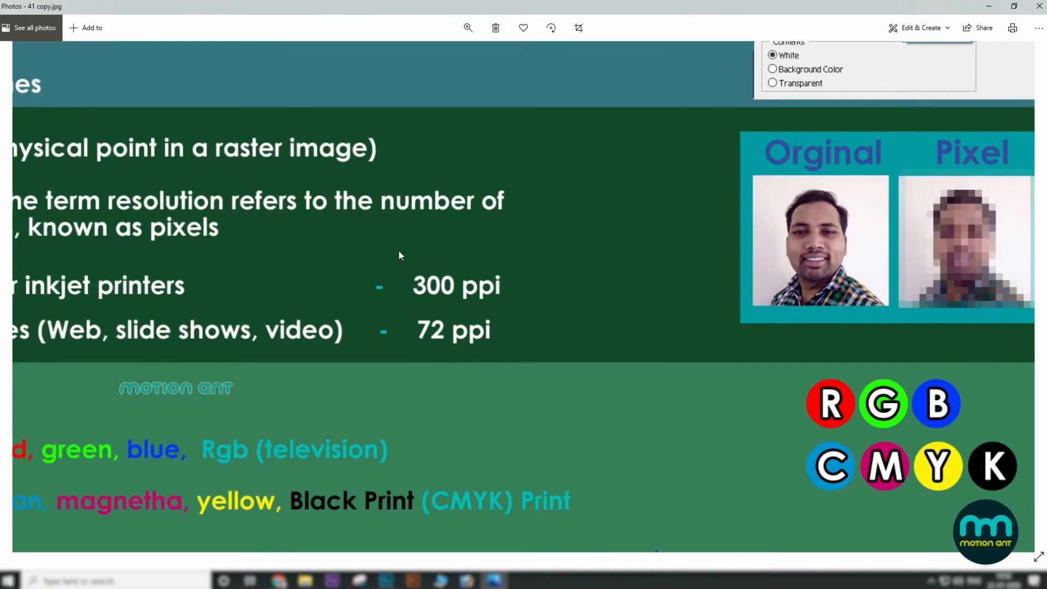
pyautogui.moveTo(214, 303); pyautogui.dragTo(384, 282)
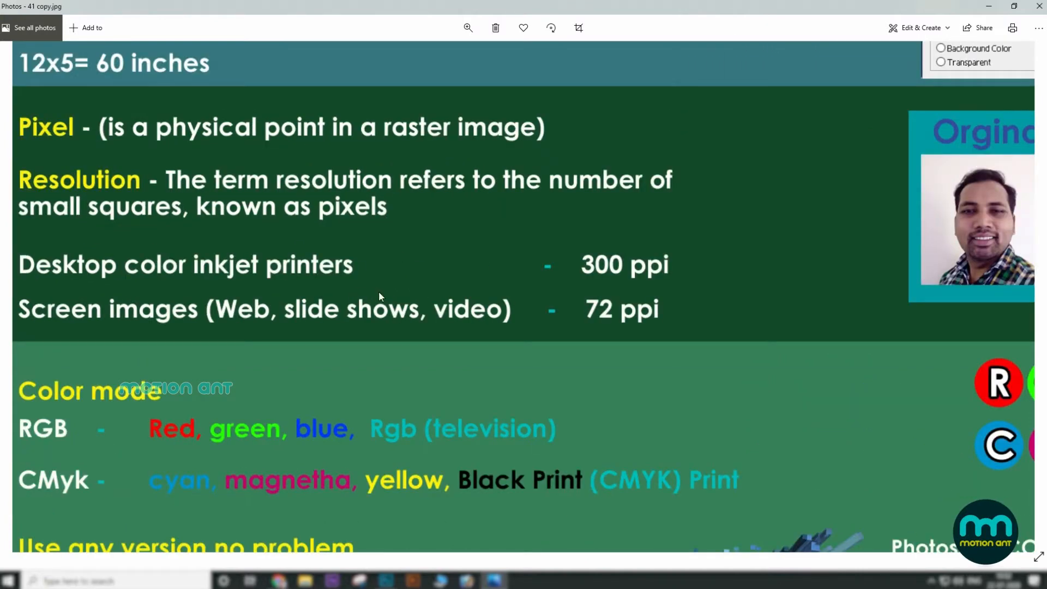
pyautogui.moveTo(654, 200); pyautogui.dragTo(424, 370)
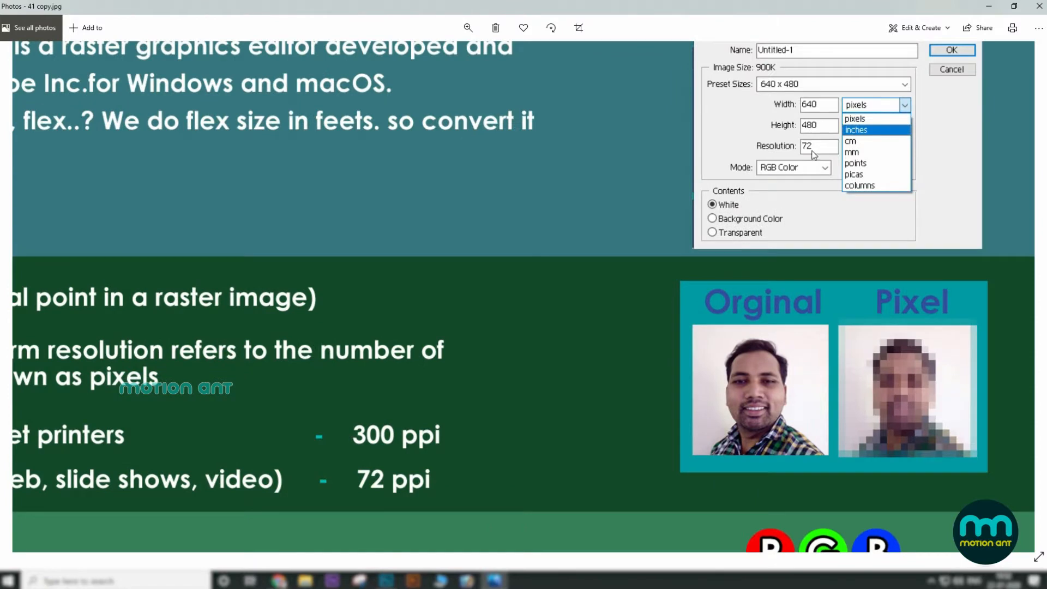
pyautogui.moveTo(335, 463); pyautogui.dragTo(556, 329)
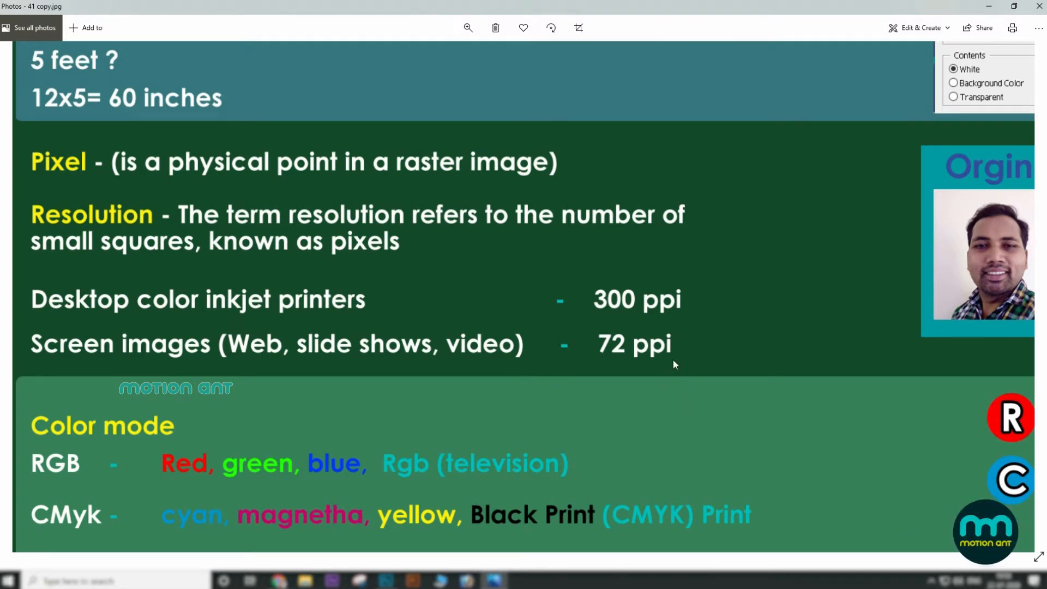
pyautogui.moveTo(549, 407); pyautogui.dragTo(544, 389)
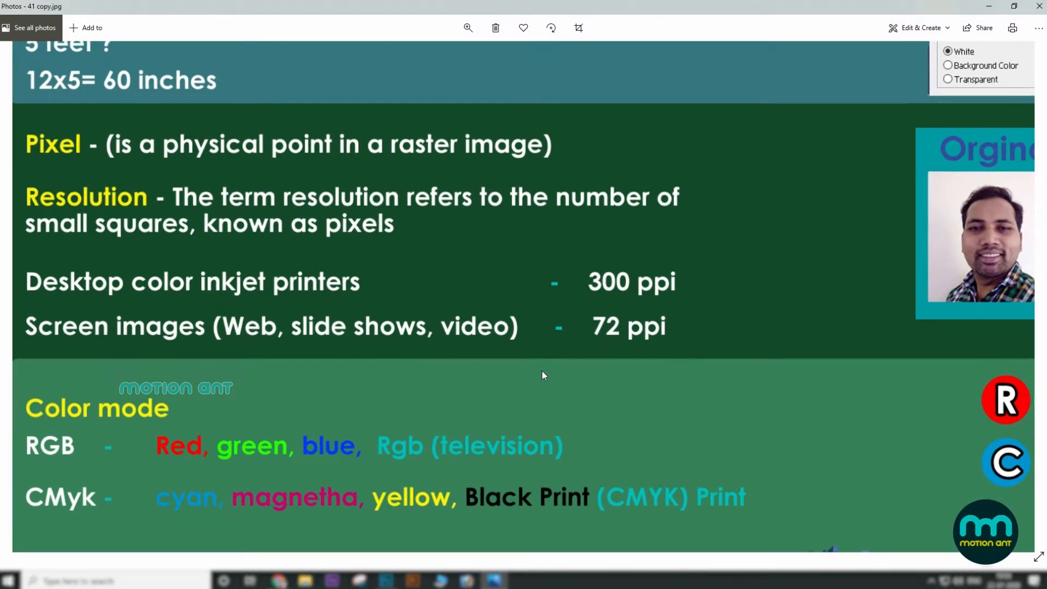
pyautogui.scroll(-2, 542, 370)
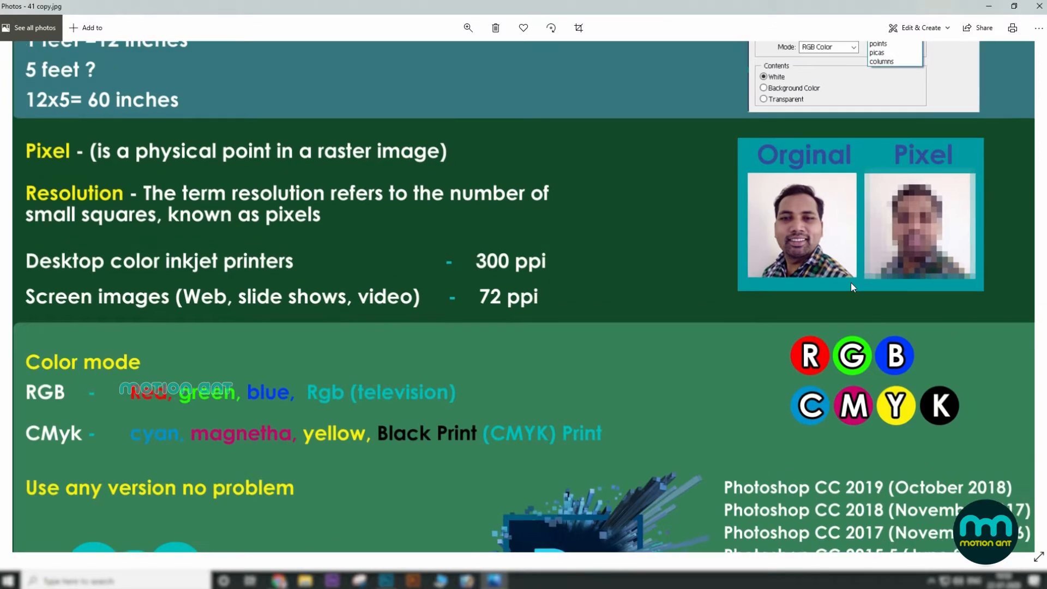
pyautogui.moveTo(851, 282); pyautogui.dragTo(741, 408)
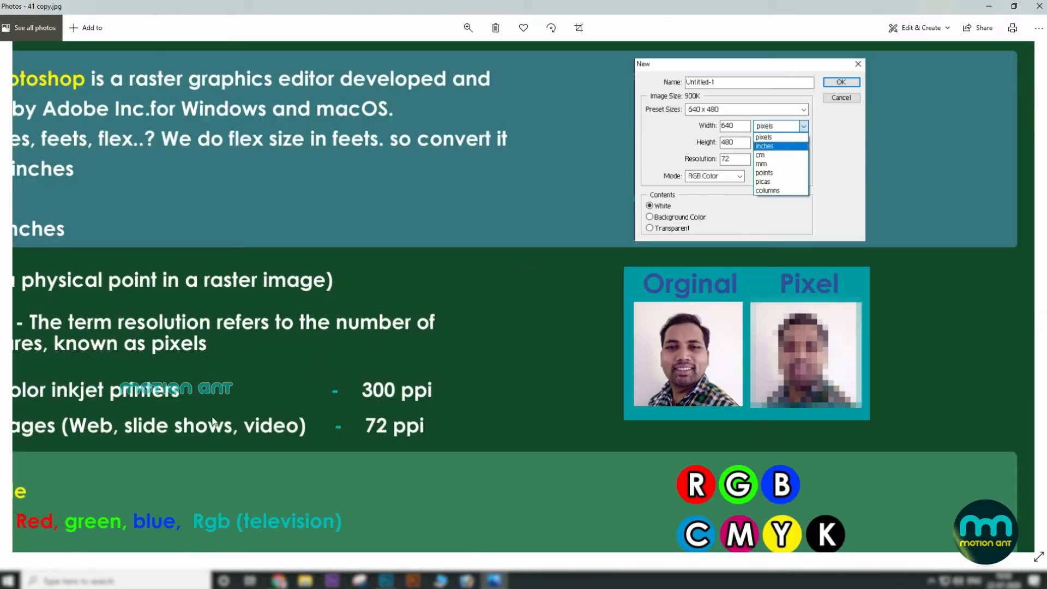
# Step: Review the RGB and CMYK color mode notes and the list of Photoshop versions
pyautogui.moveTo(240, 400); pyautogui.dragTo(359, 265)
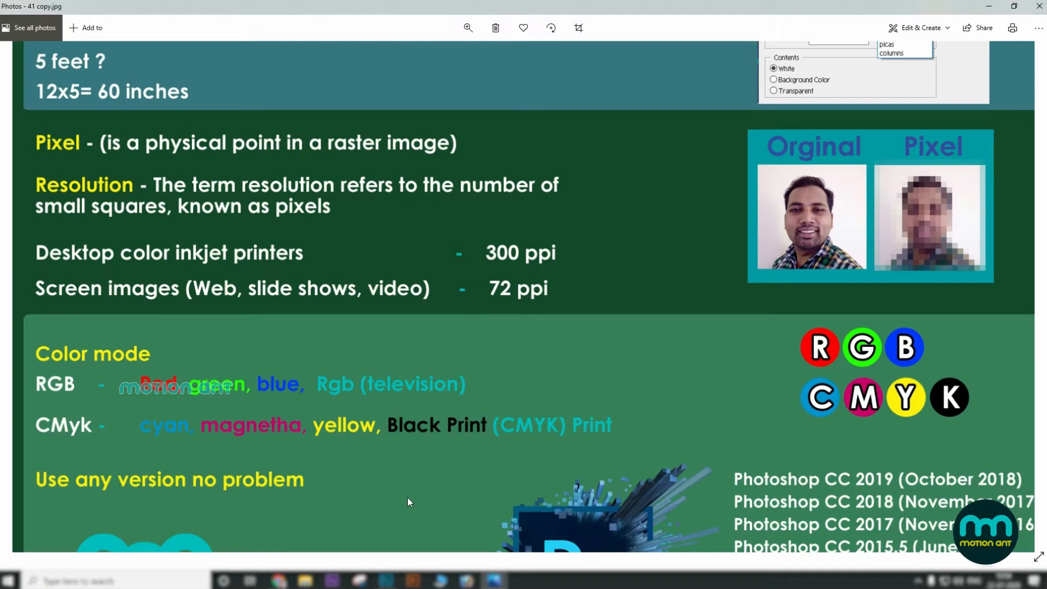
pyautogui.scroll(-3, 408, 497)
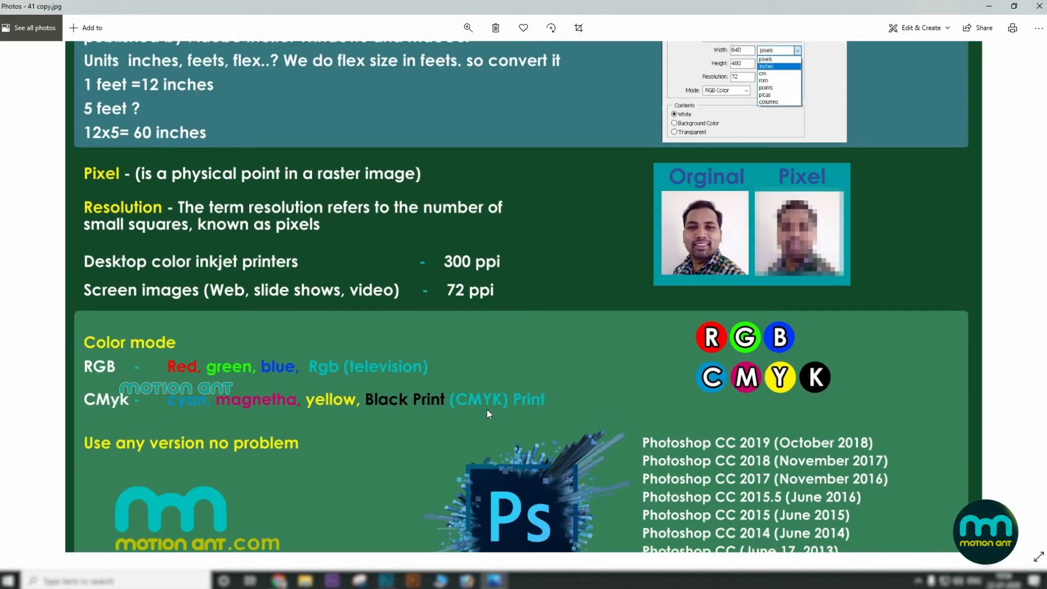
pyautogui.moveTo(406, 451); pyautogui.dragTo(411, 362)
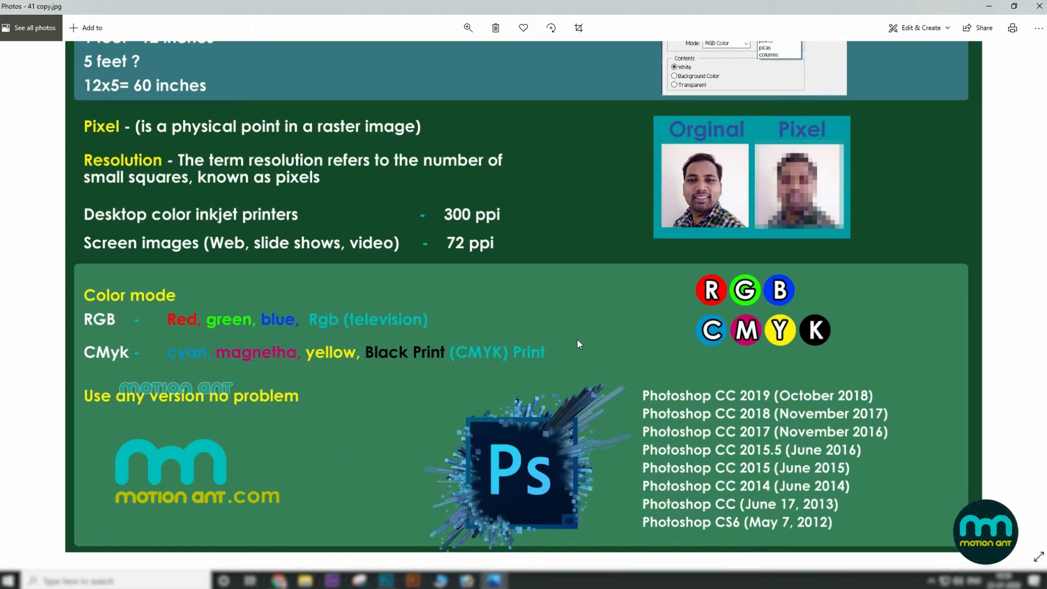
pyautogui.scroll(-2, 577, 343)
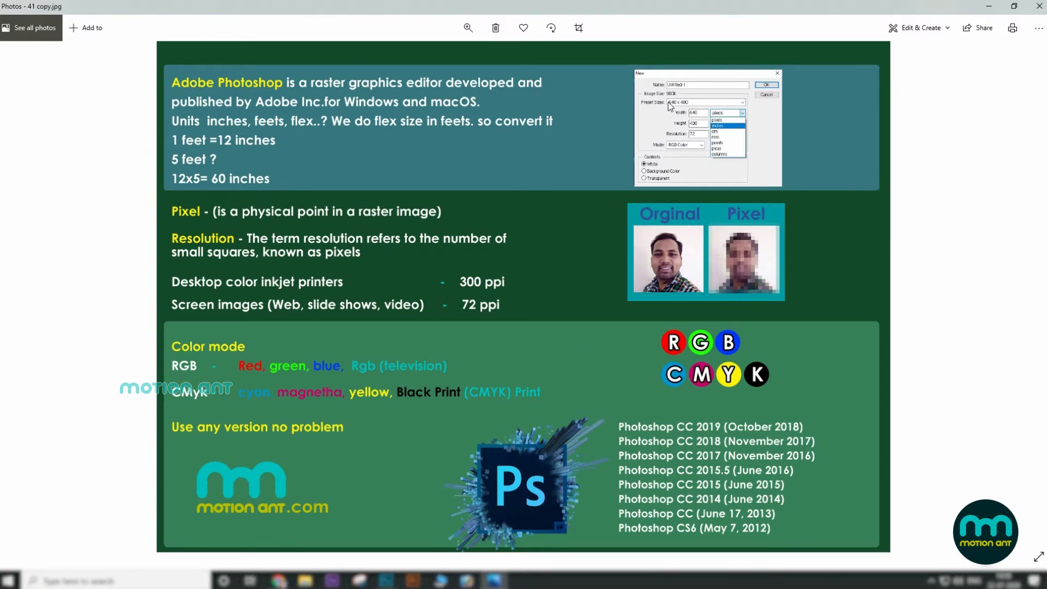
# Step: Close the notes image and switch to Adobe Photoshop
pyautogui.click(1038, 7)
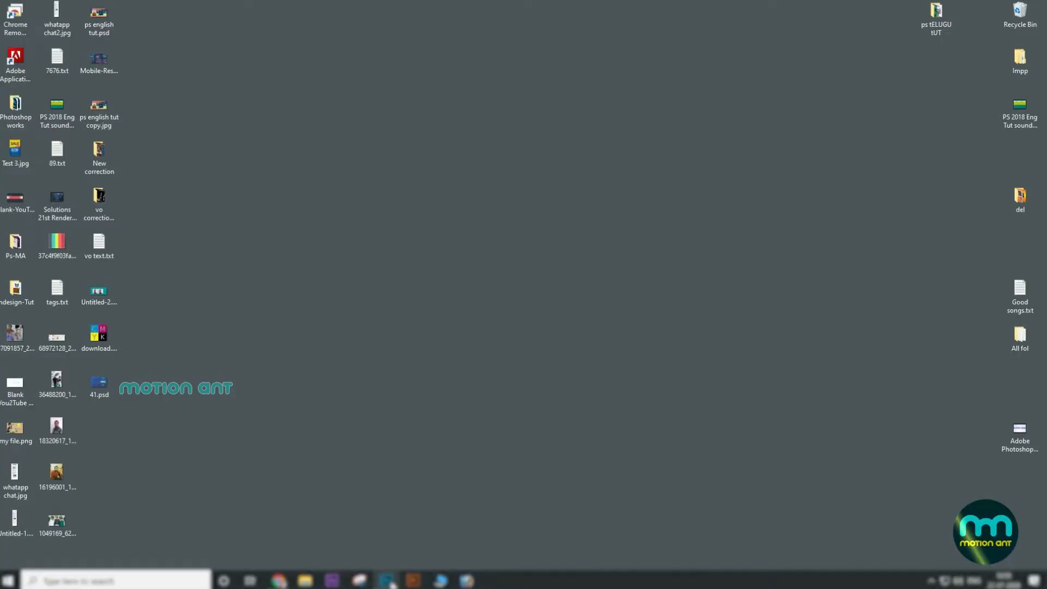
pyautogui.click(391, 582)
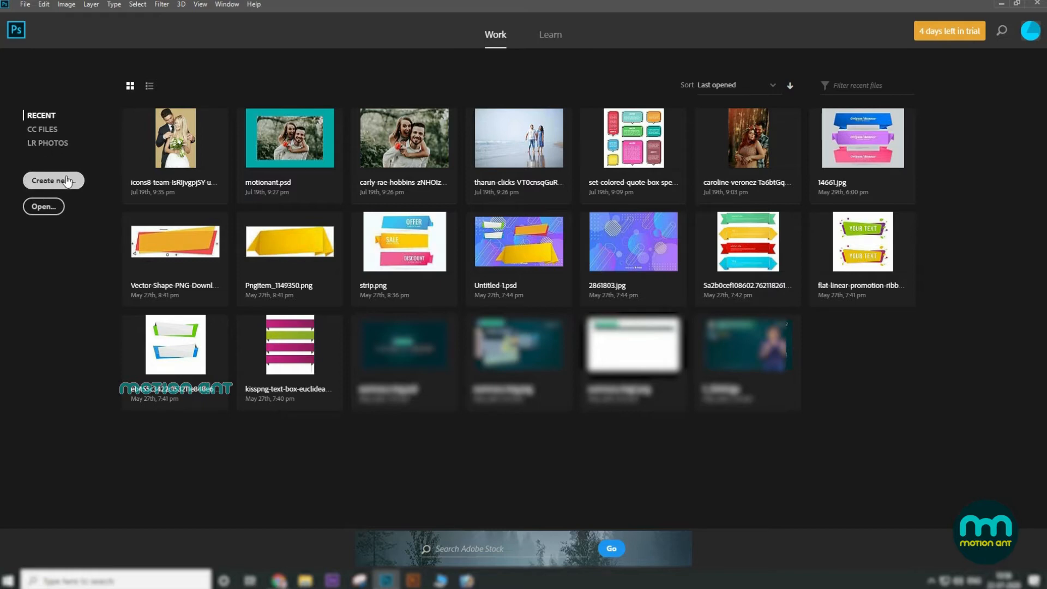
pyautogui.click(49, 210)
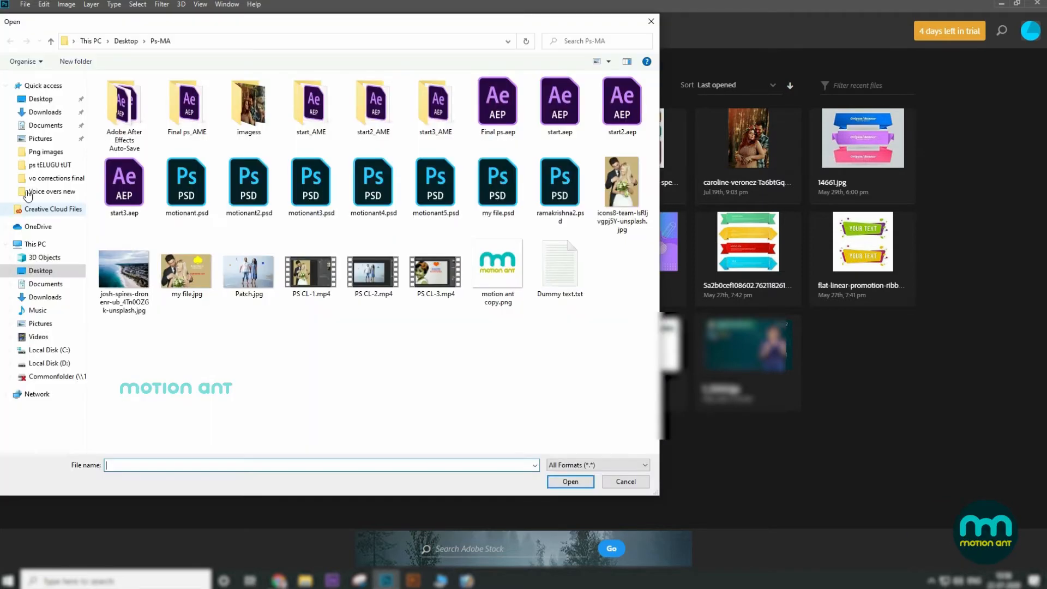
pyautogui.click(258, 182)
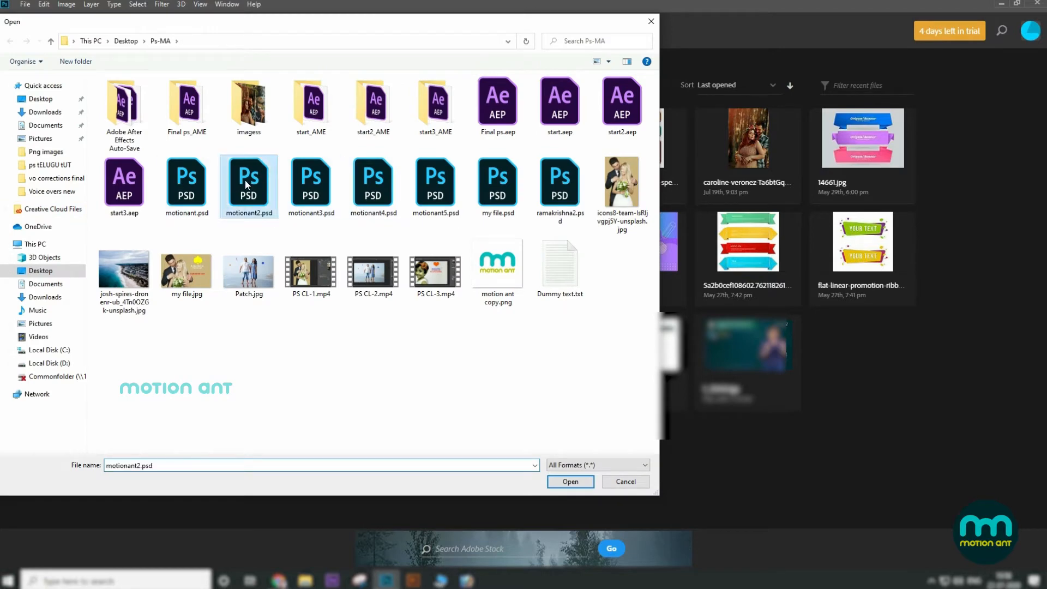
pyautogui.click(645, 487)
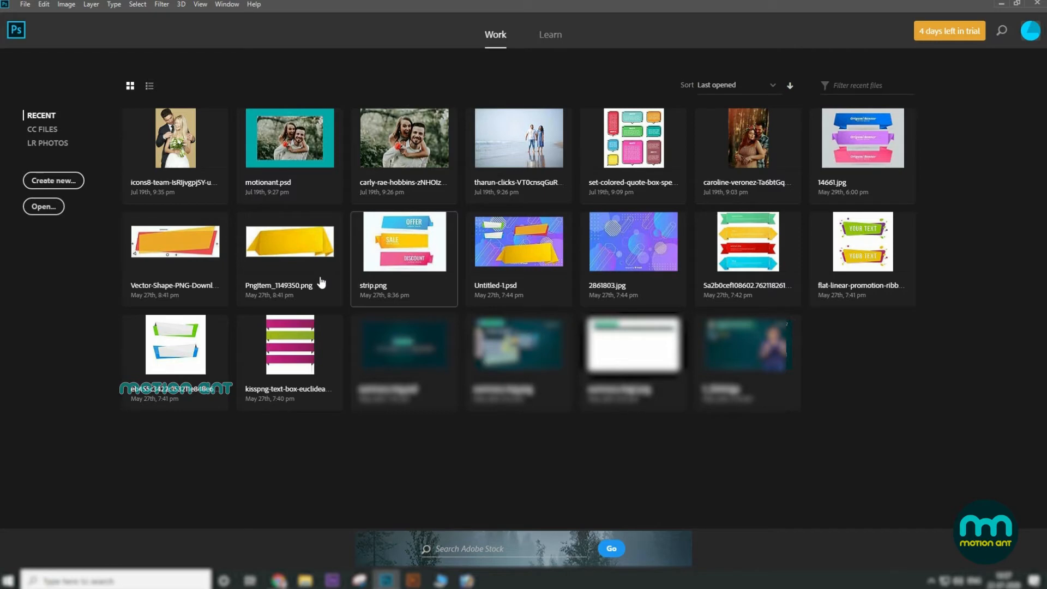
# Step: Start a new document and browse the presets for photo, print, art and illustration, web, mobile, and film and video
pyautogui.click(72, 186)
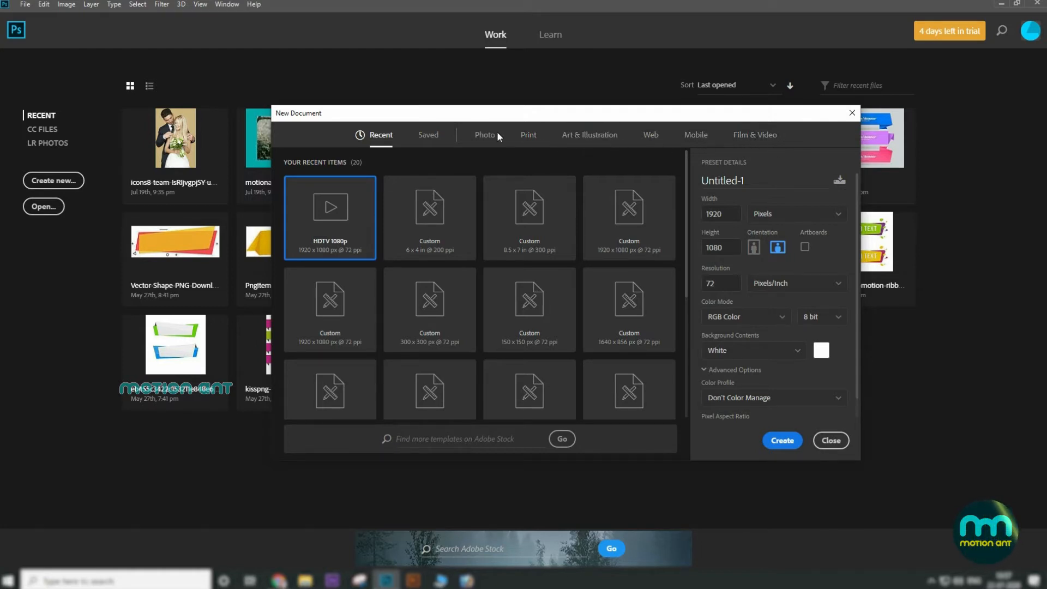
pyautogui.click(428, 135)
pyautogui.click(483, 140)
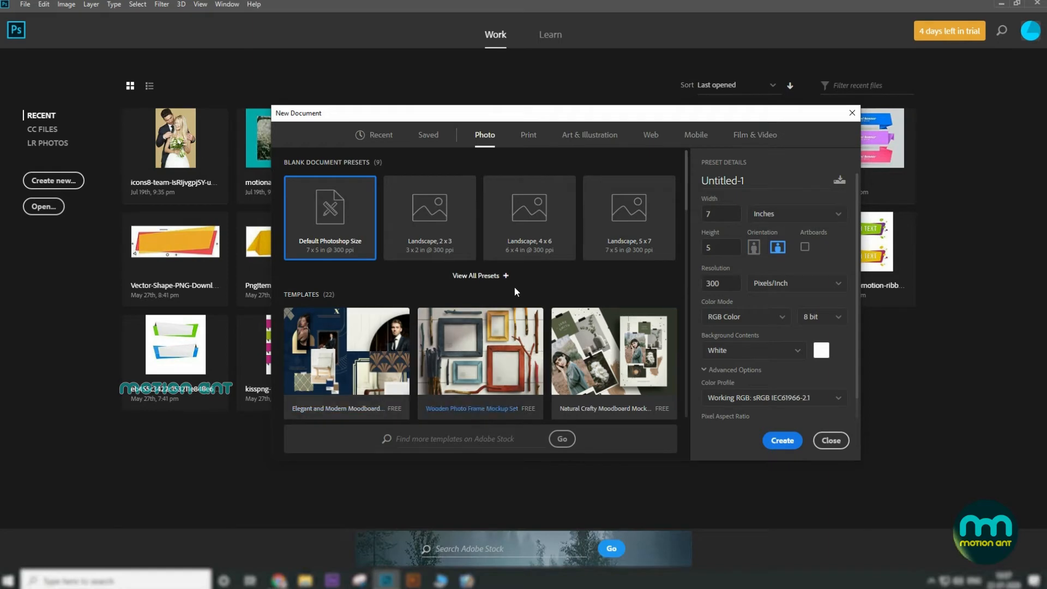
pyautogui.click(528, 137)
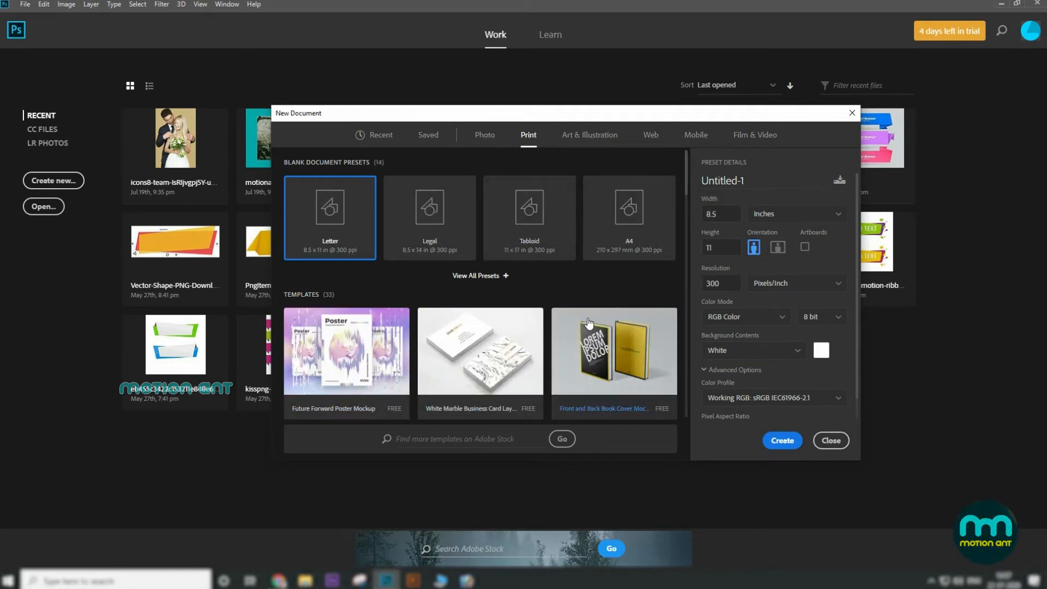
pyautogui.click(599, 137)
pyautogui.click(650, 135)
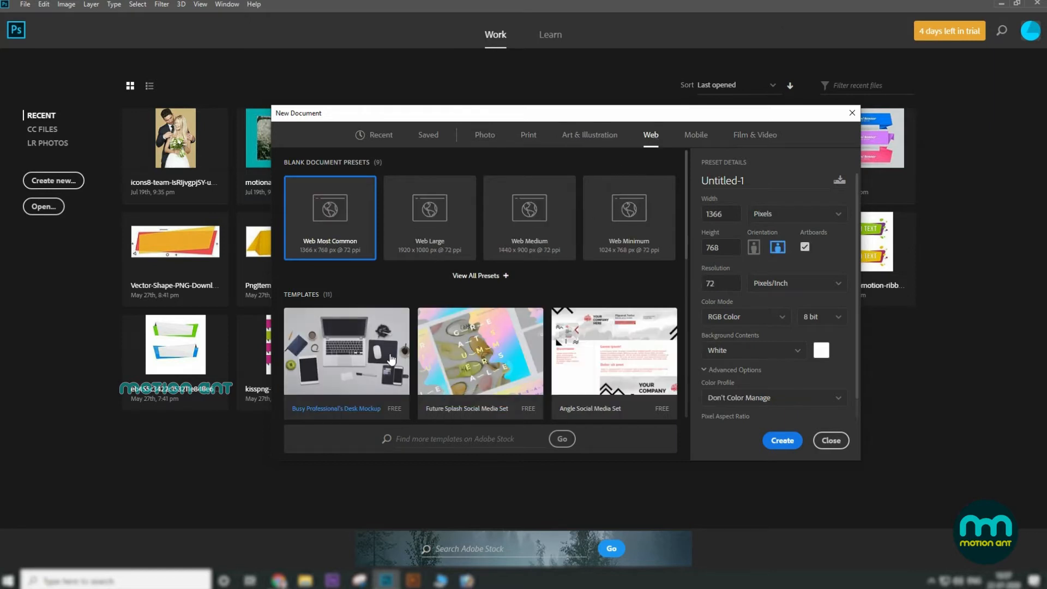
pyautogui.click(696, 137)
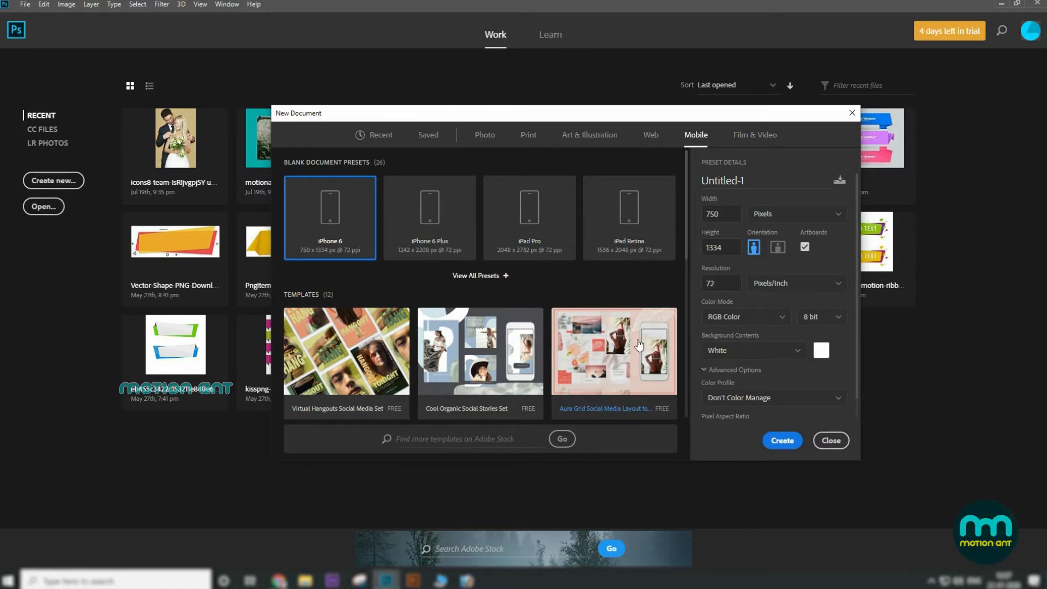
pyautogui.click(749, 138)
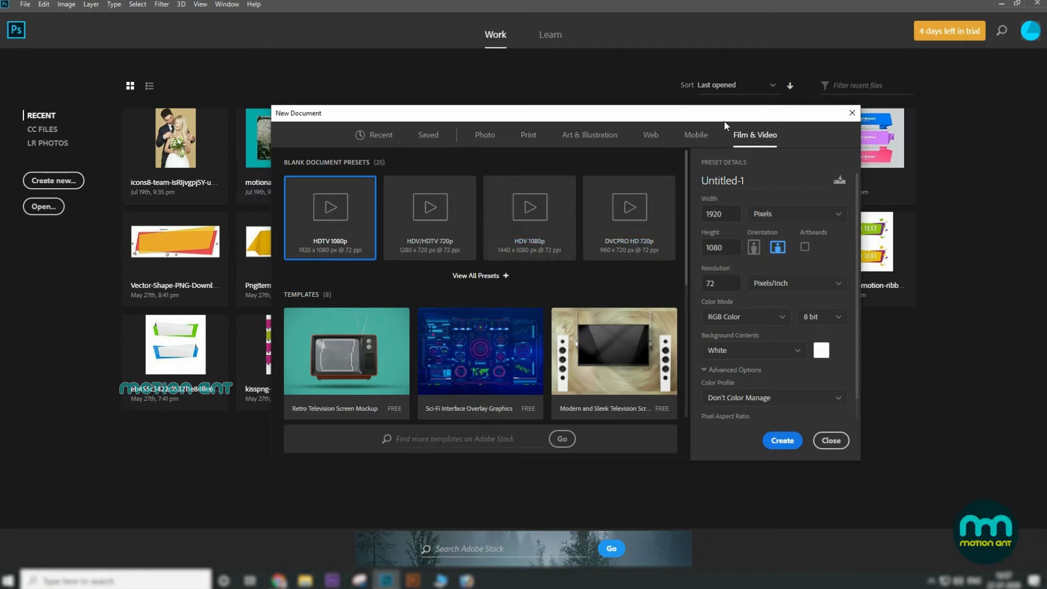
pyautogui.click(701, 138)
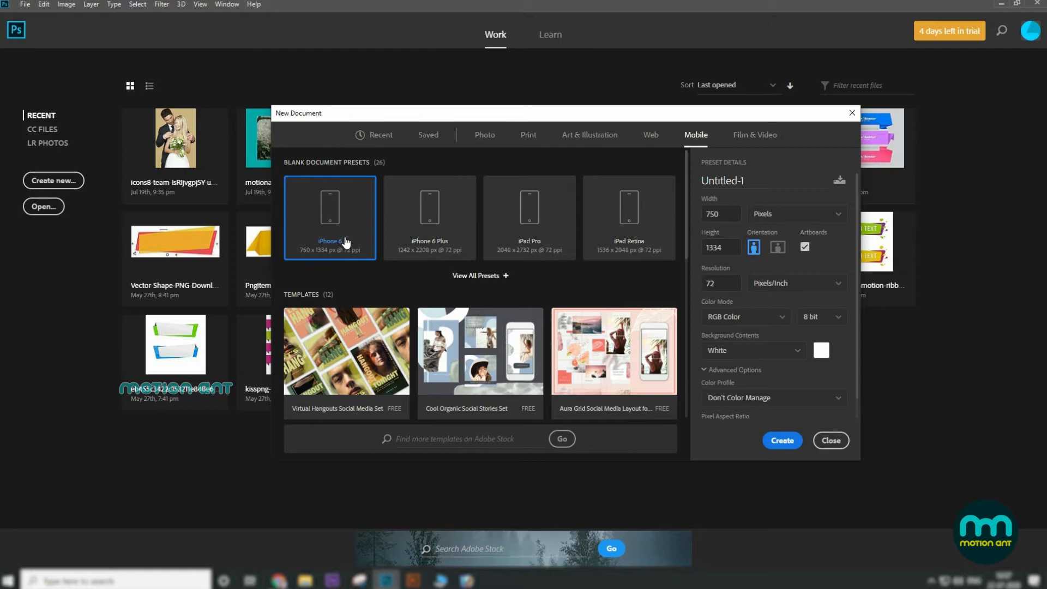
pyautogui.click(658, 144)
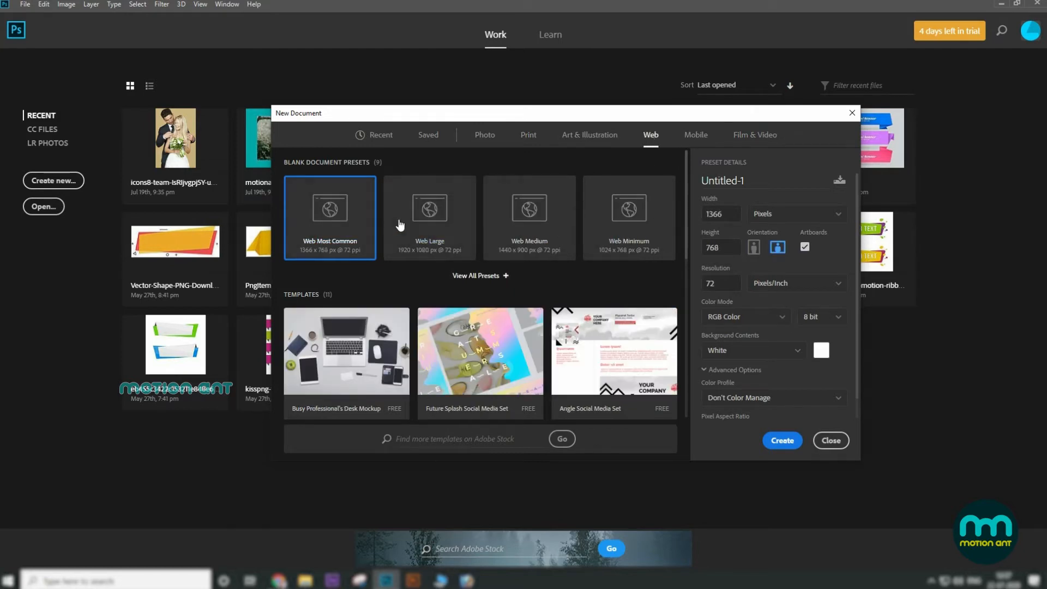
# Step: Choose the Art & Illustration presets and set the size to 1920 by 800 pixels, converting the units to inches
pyautogui.click(585, 135)
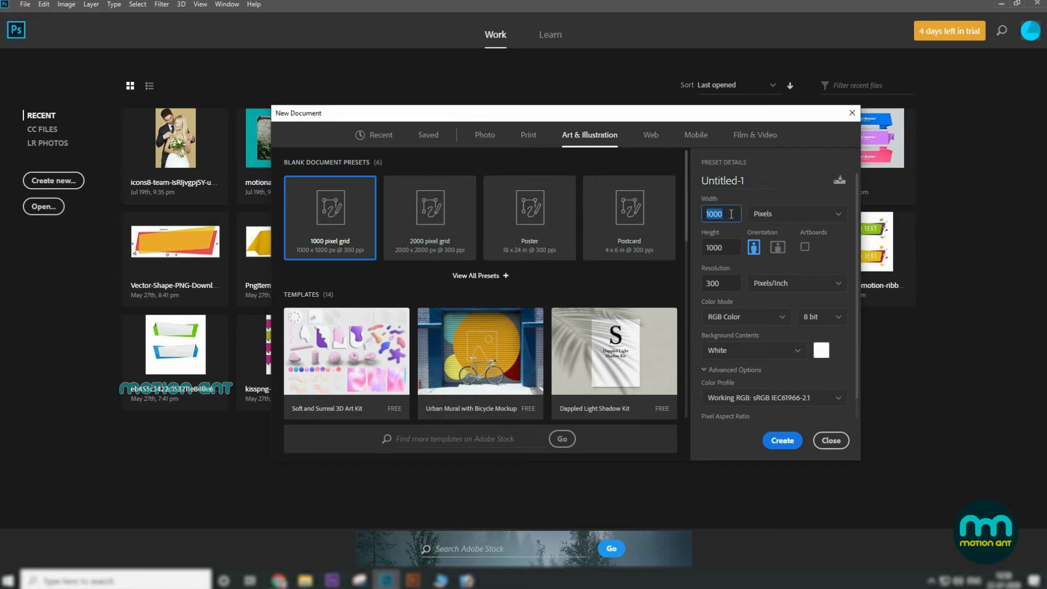
pyautogui.write('1920')
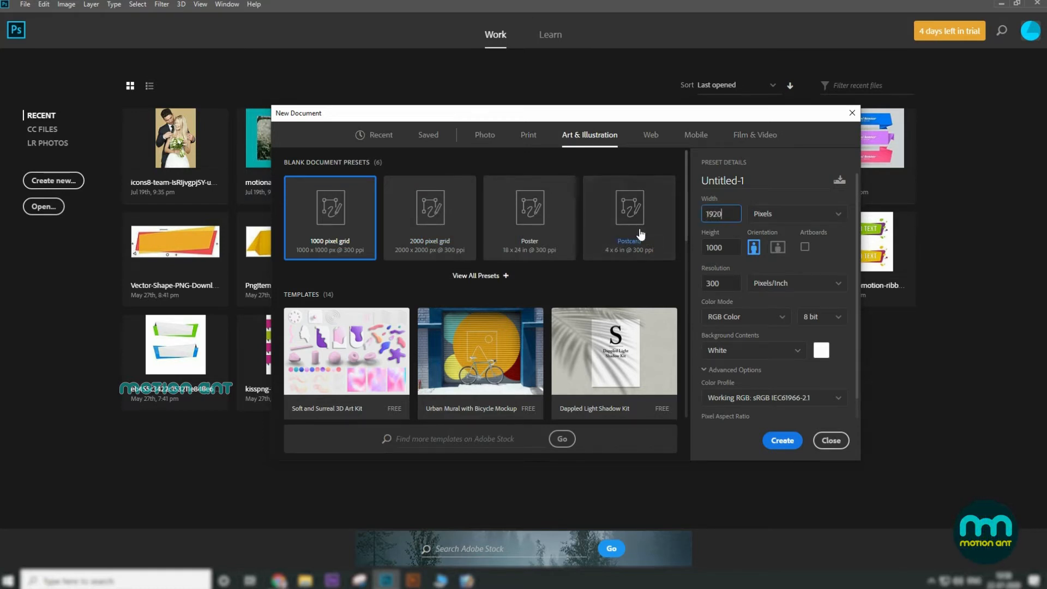
pyautogui.click(729, 247)
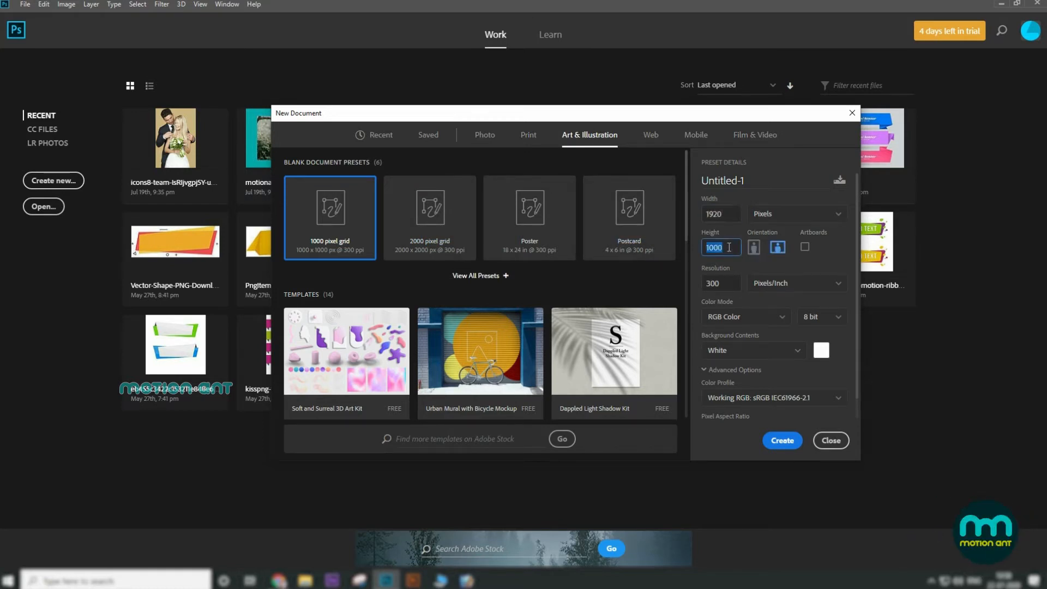
pyautogui.write('80')
pyautogui.click(817, 214)
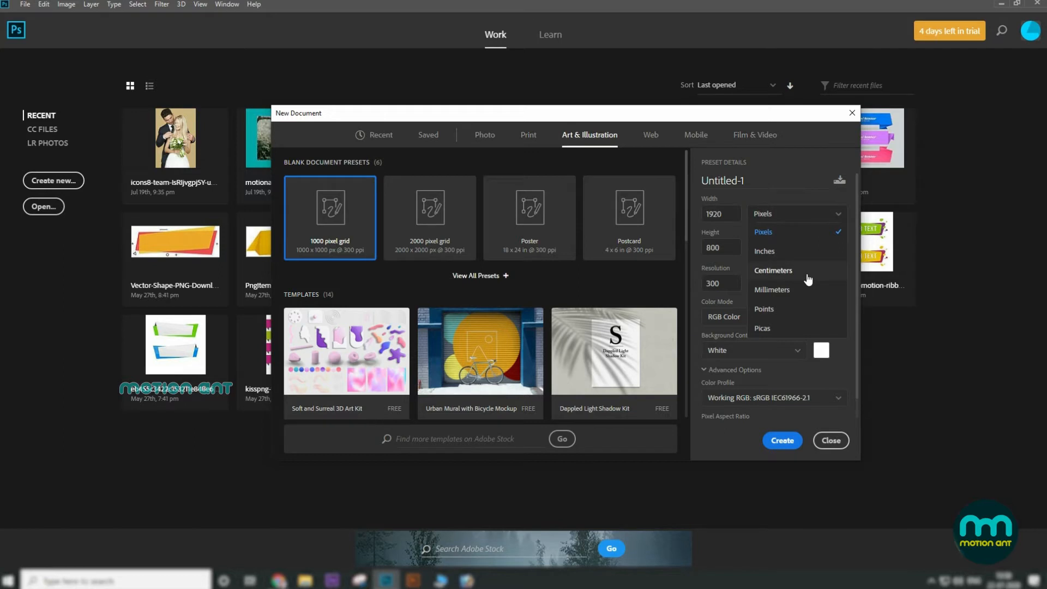
pyautogui.click(786, 254)
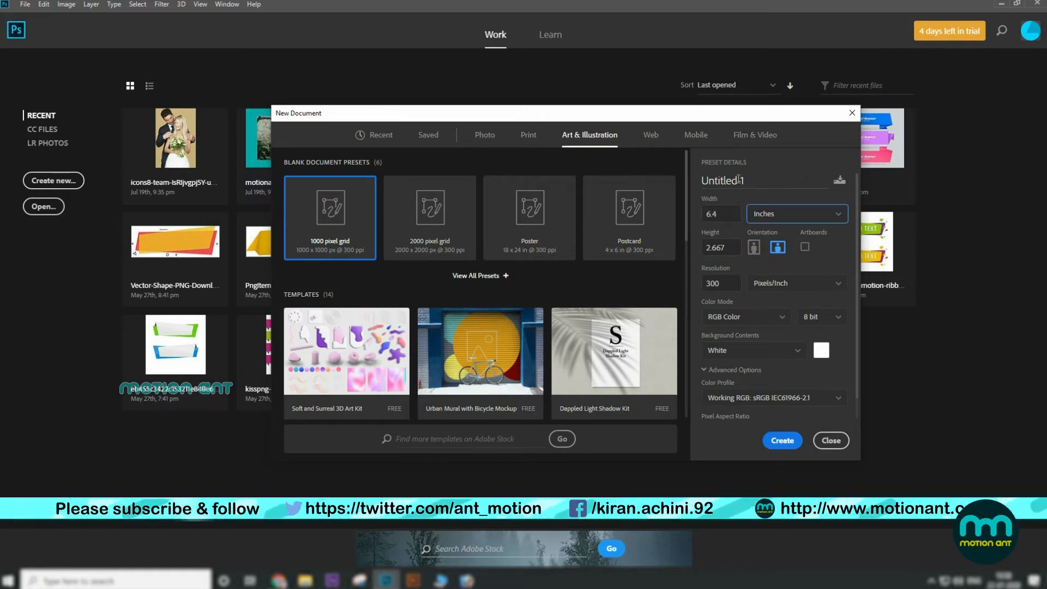
# Step: Name the new document "motion ant"
pyautogui.click(755, 183)
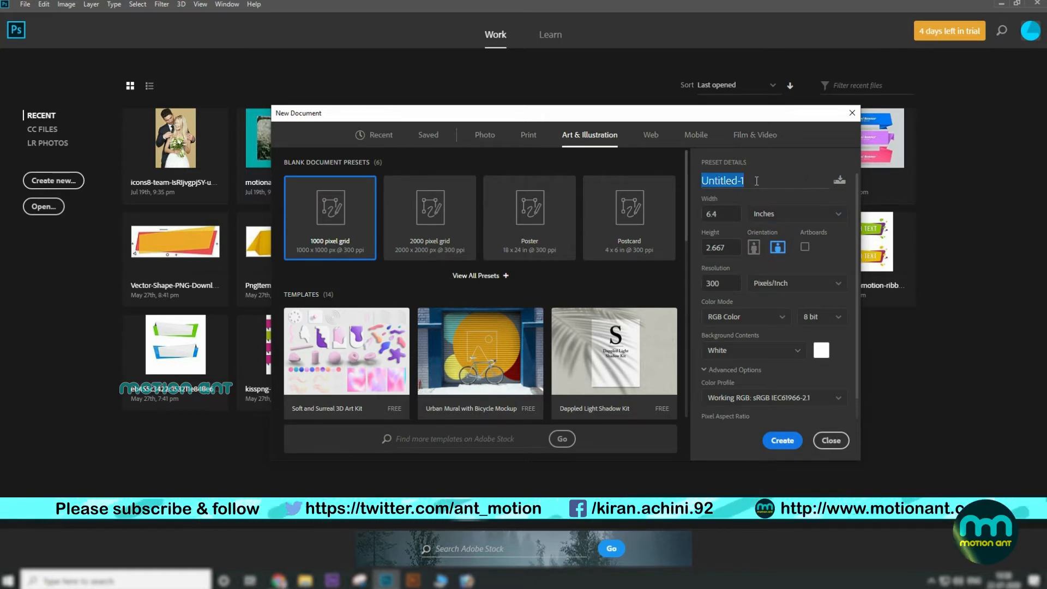
pyautogui.write('m')
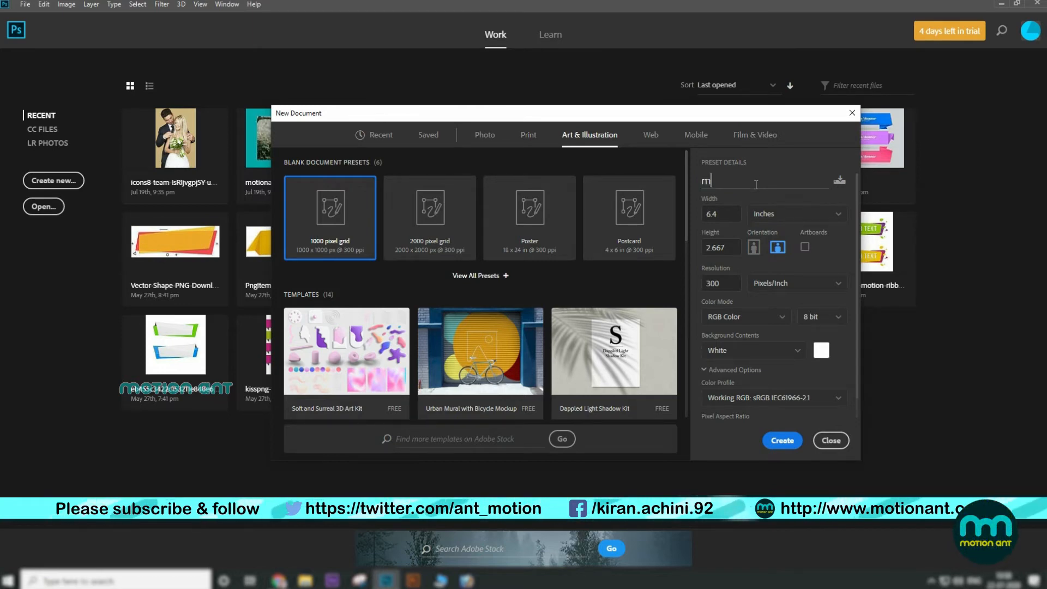
pyautogui.write('otion ant')
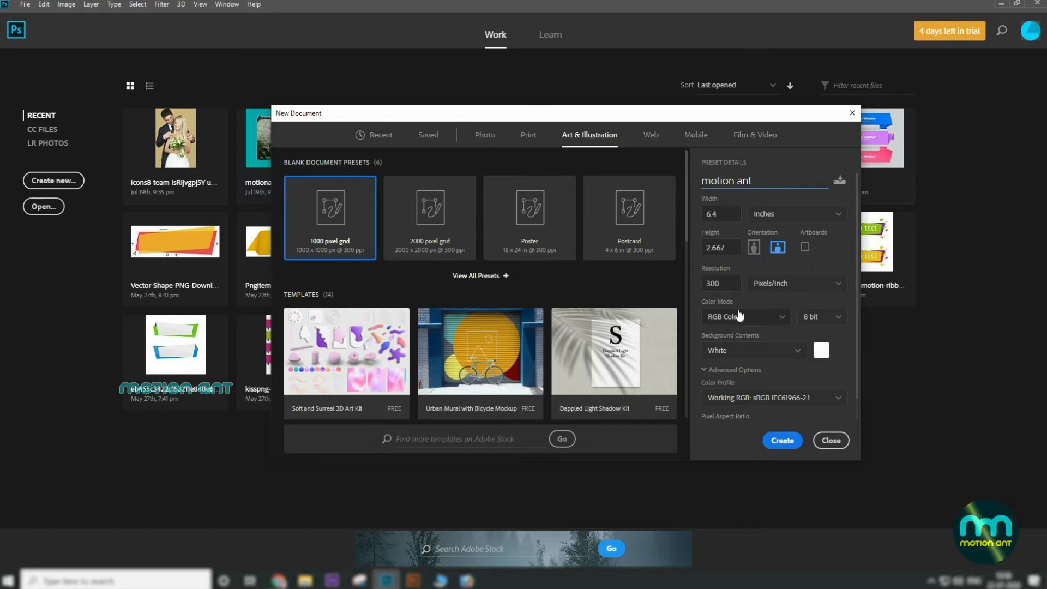
# Step: Examine the resolution value and units, the color mode choices and the bit depth choices for the new document
pyautogui.doubleClick(726, 284)
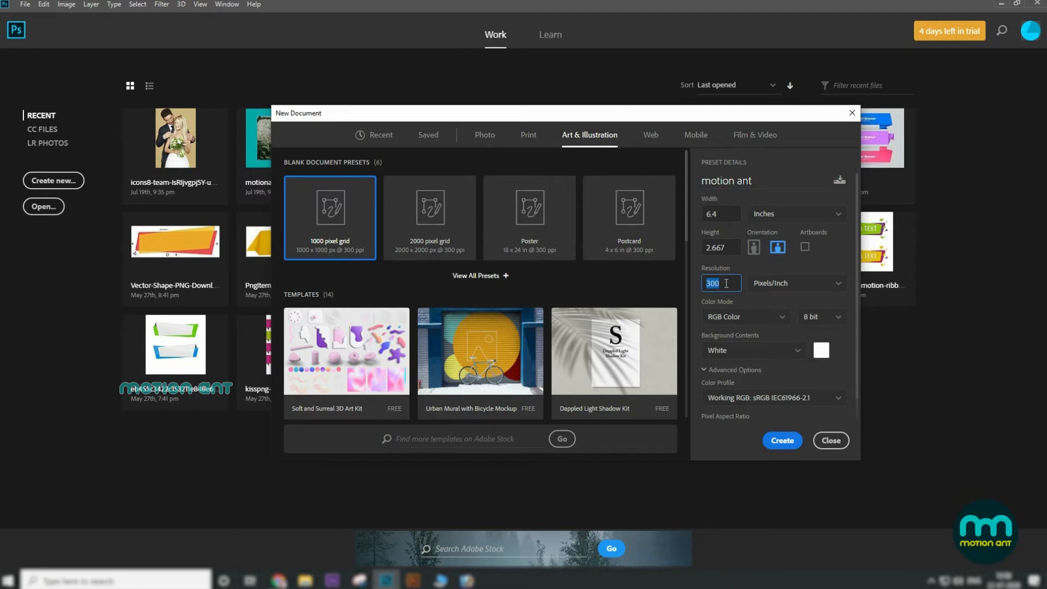
pyautogui.click(816, 284)
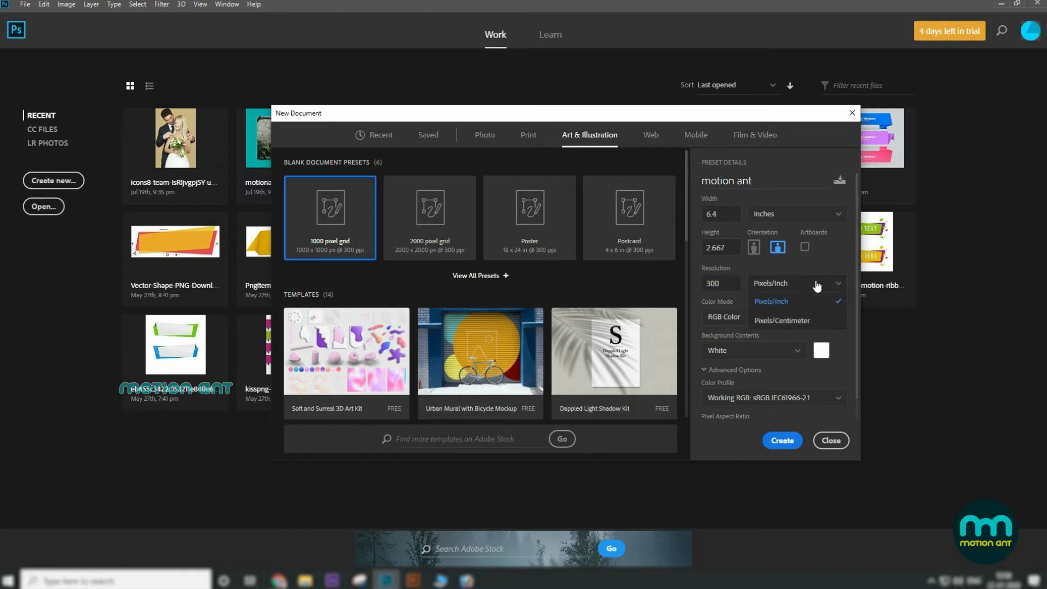
pyautogui.click(793, 300)
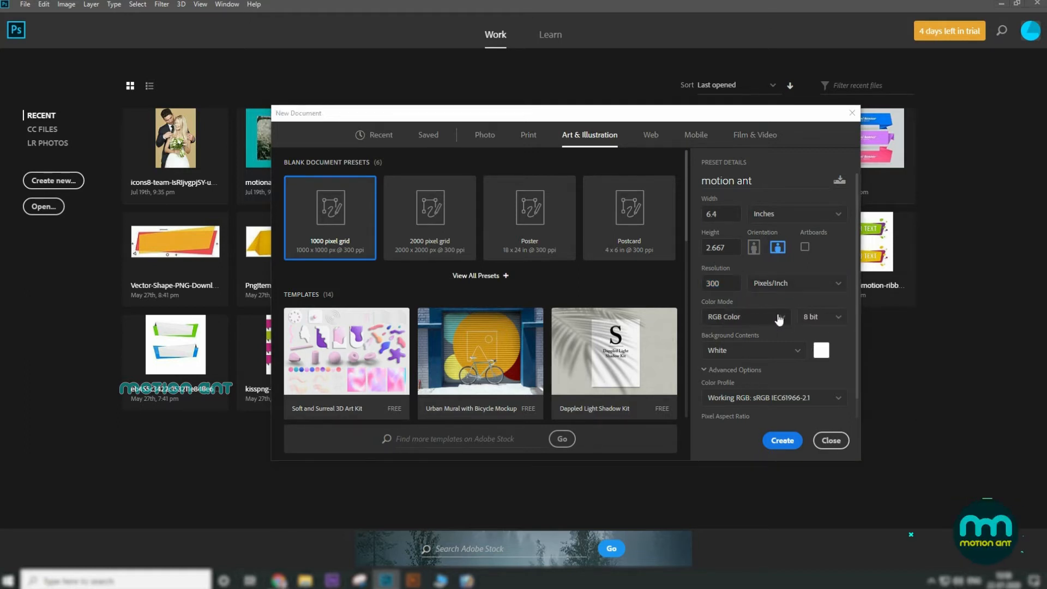
pyautogui.click(783, 318)
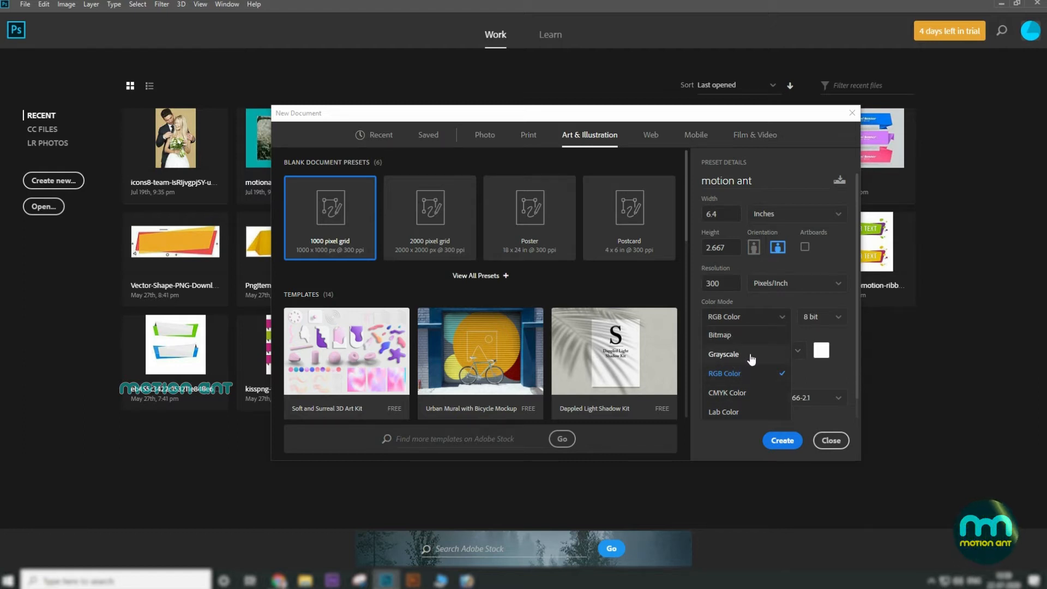
pyautogui.click(839, 334)
pyautogui.click(839, 317)
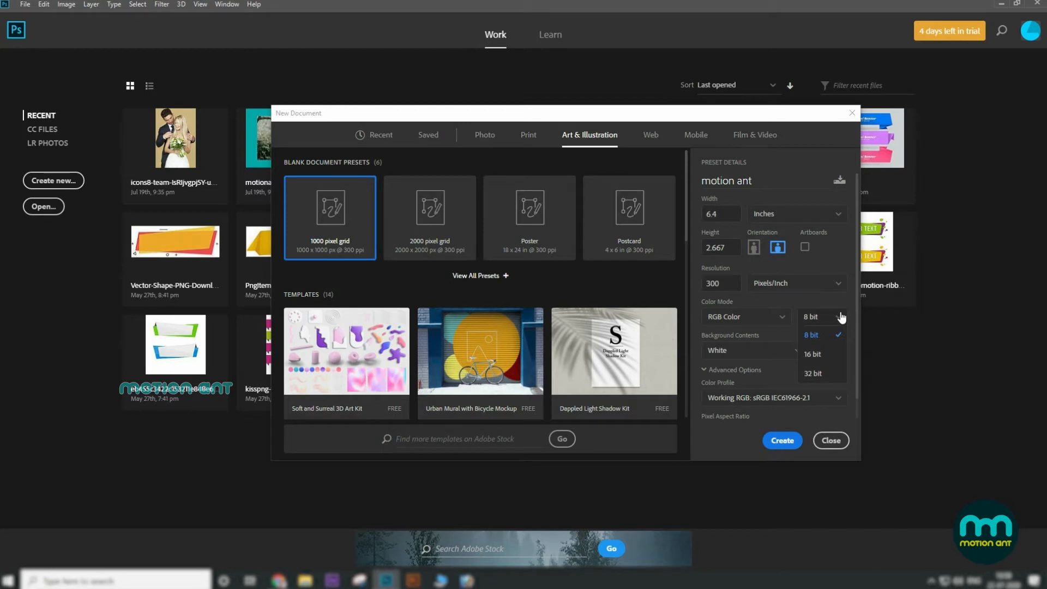
pyautogui.click(837, 320)
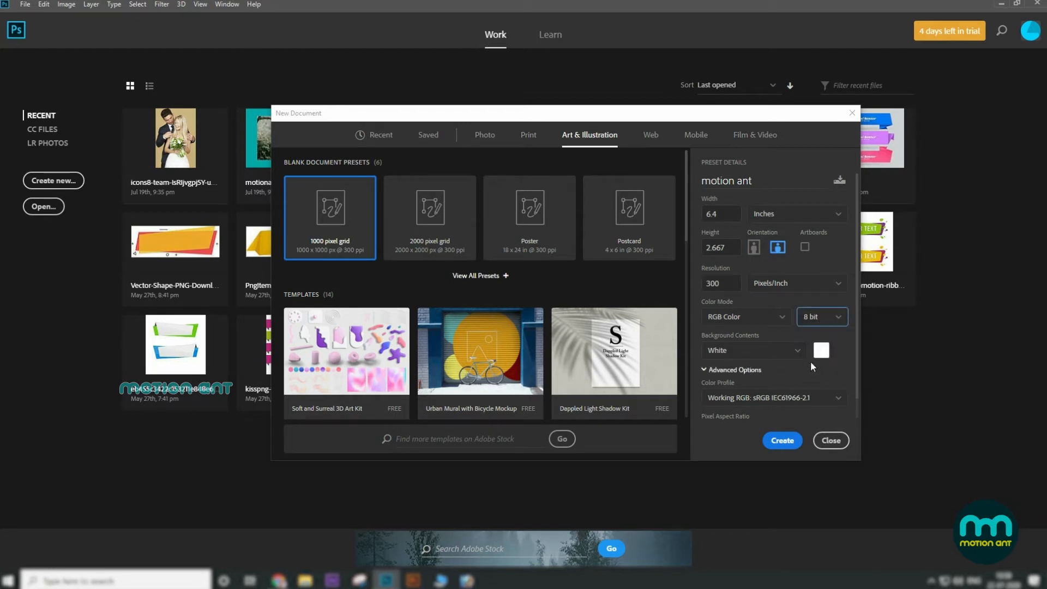
# Step: Set the background contents to the custom dark teal 0e7172 and create the document
pyautogui.click(799, 352)
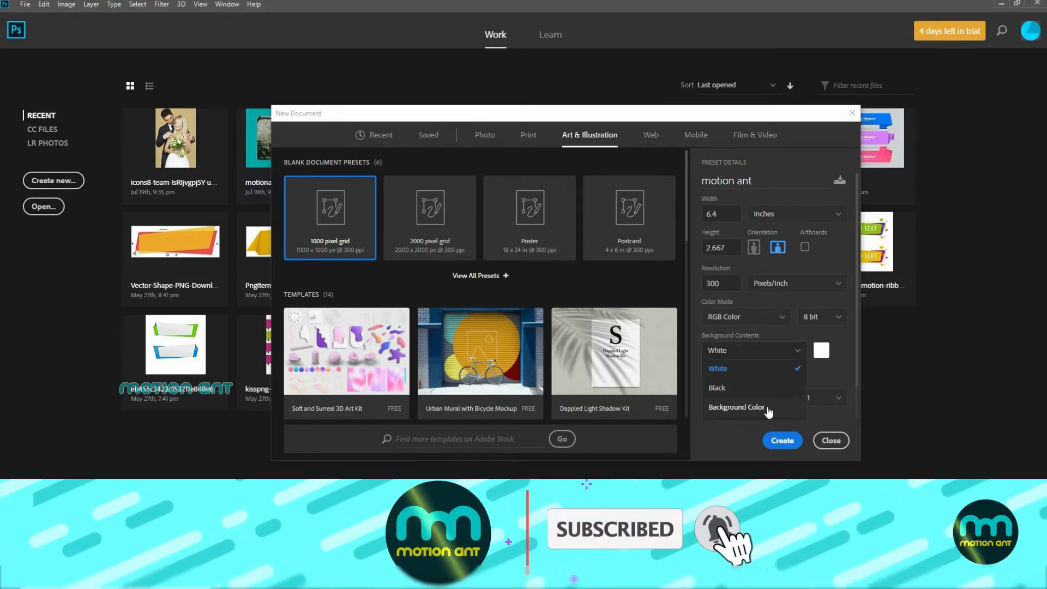
pyautogui.click(768, 409)
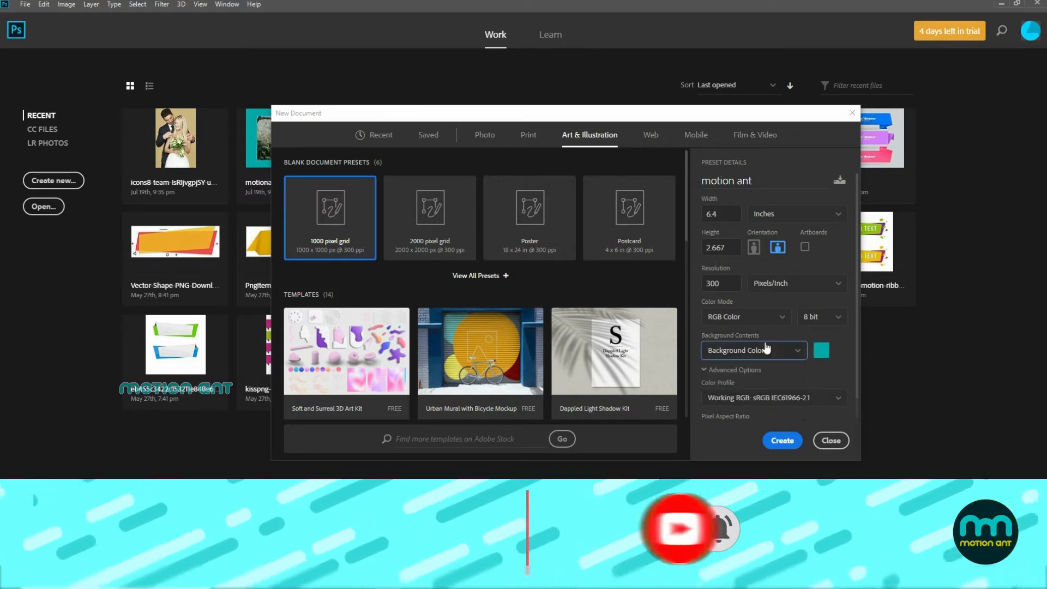
pyautogui.click(824, 351)
pyautogui.moveTo(515, 395)
pyautogui.mouseDown()
pyautogui.moveTo(527, 360)
pyautogui.moveTo(511, 385)
pyautogui.mouseUp()
pyautogui.click(510, 430)
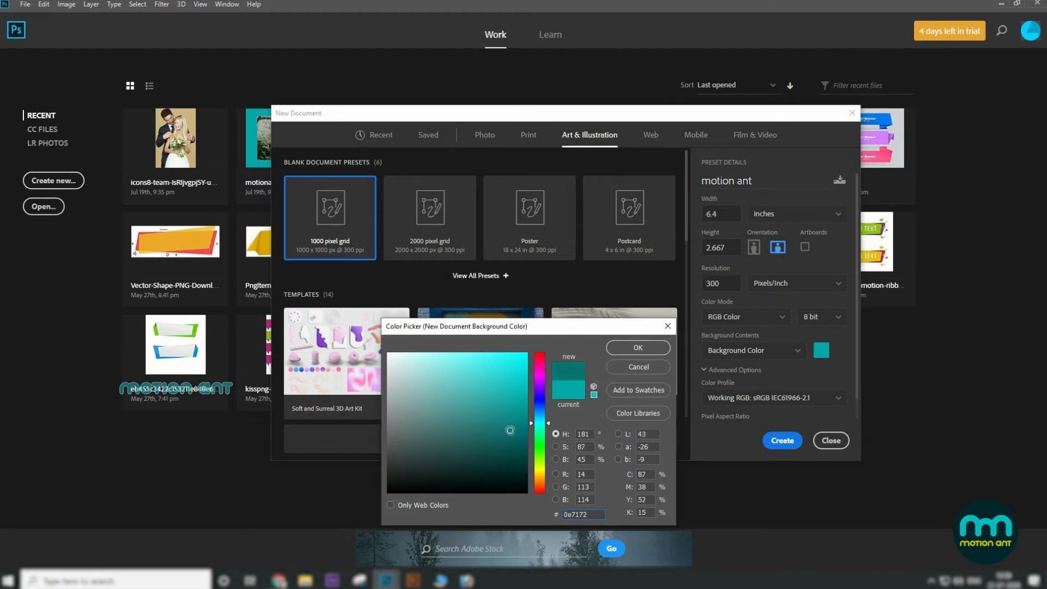
pyautogui.click(637, 348)
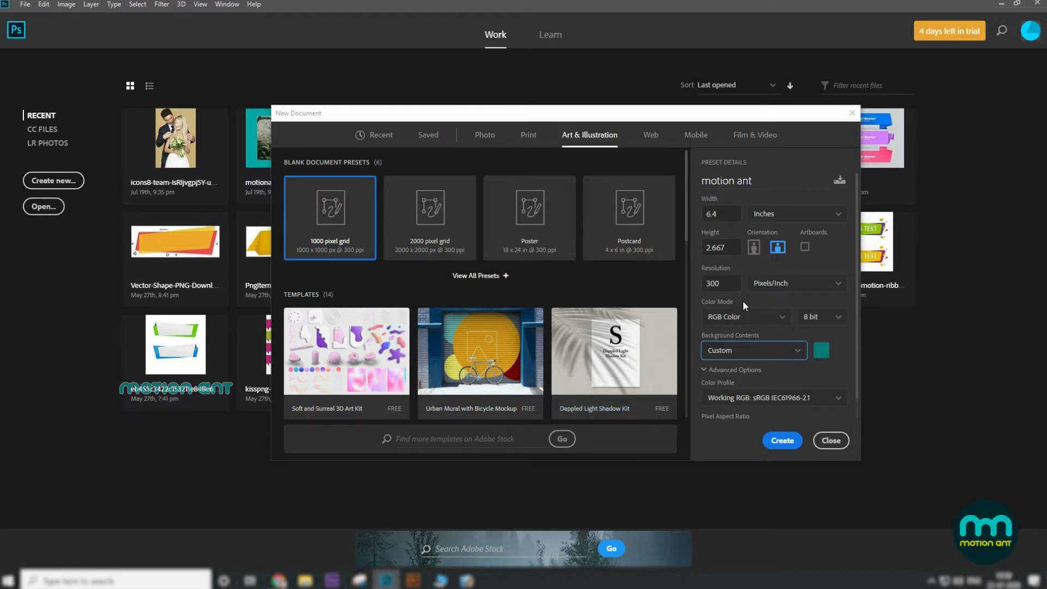
pyautogui.click(783, 440)
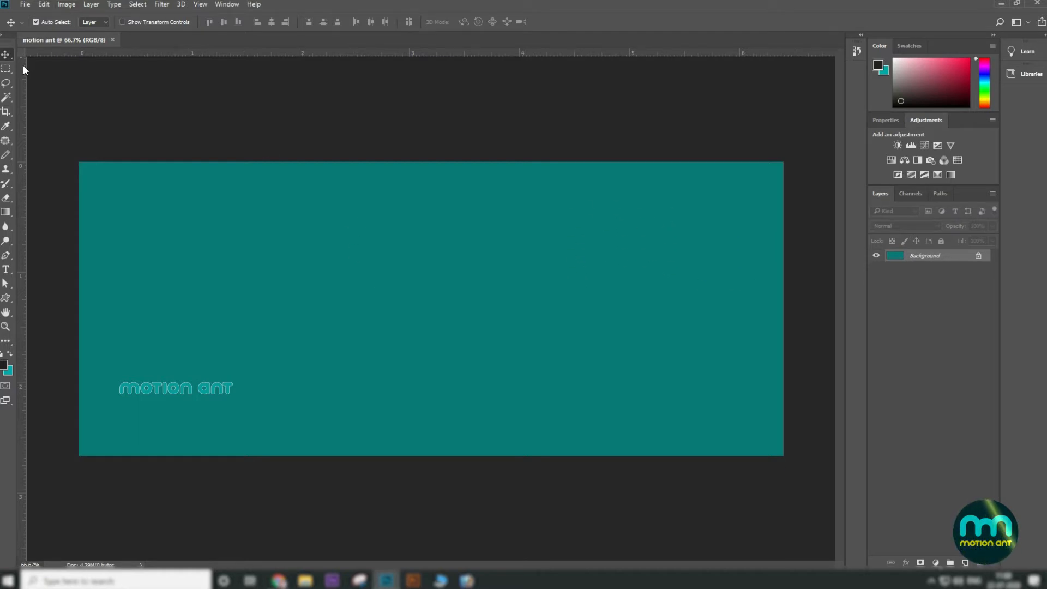
# Step: Try a rectangular marquee selection on the canvas, clear it, and show the variants of the brush tool group
pyautogui.press('m')
pyautogui.moveTo(175, 208); pyautogui.dragTo(273, 284)
pyautogui.click(335, 287)
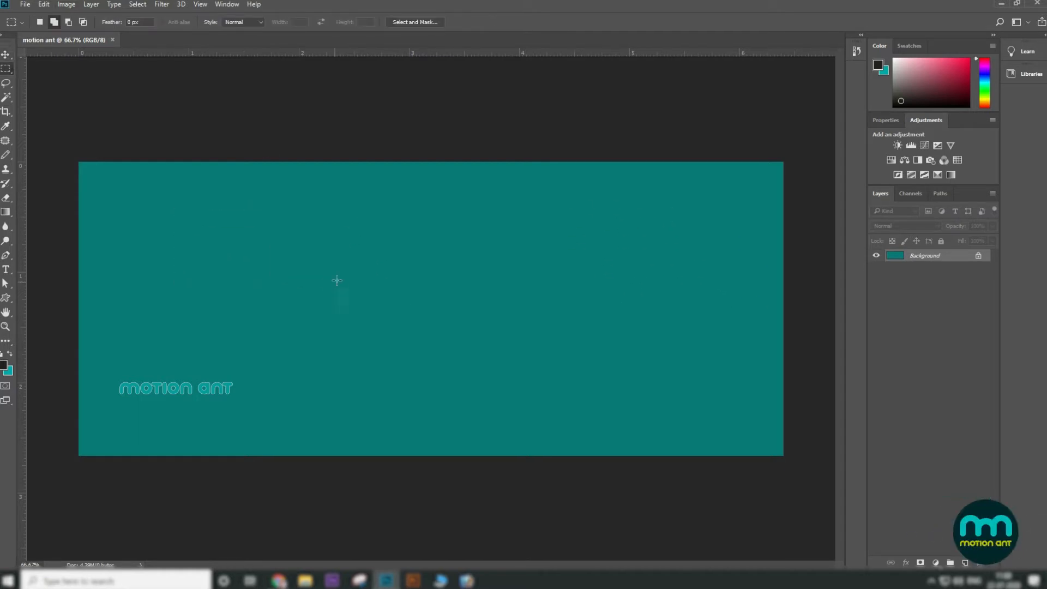
pyautogui.click(5, 155)
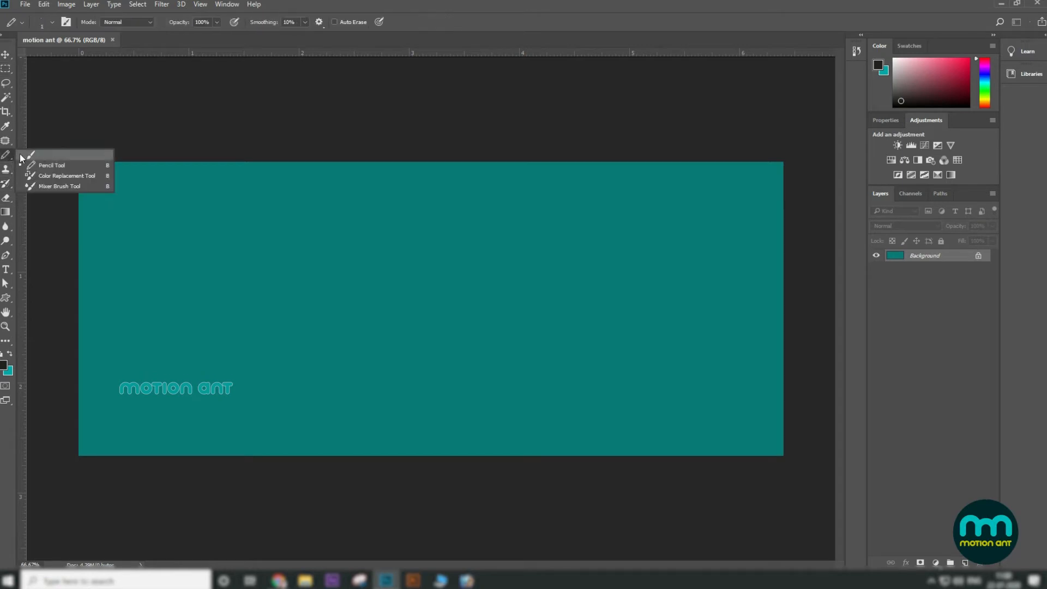
# Step: Convert the Background into a regular layer named "motionant" with a red color label and Normal blending mode
pyautogui.doubleClick(927, 256)
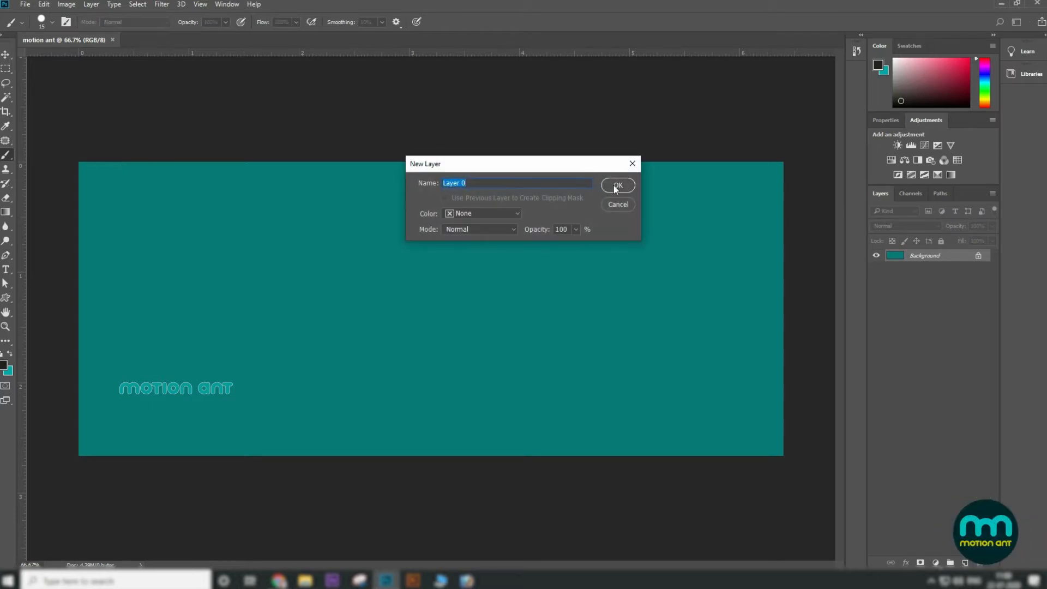
pyautogui.write('motionant')
pyautogui.click(517, 213)
pyautogui.click(475, 244)
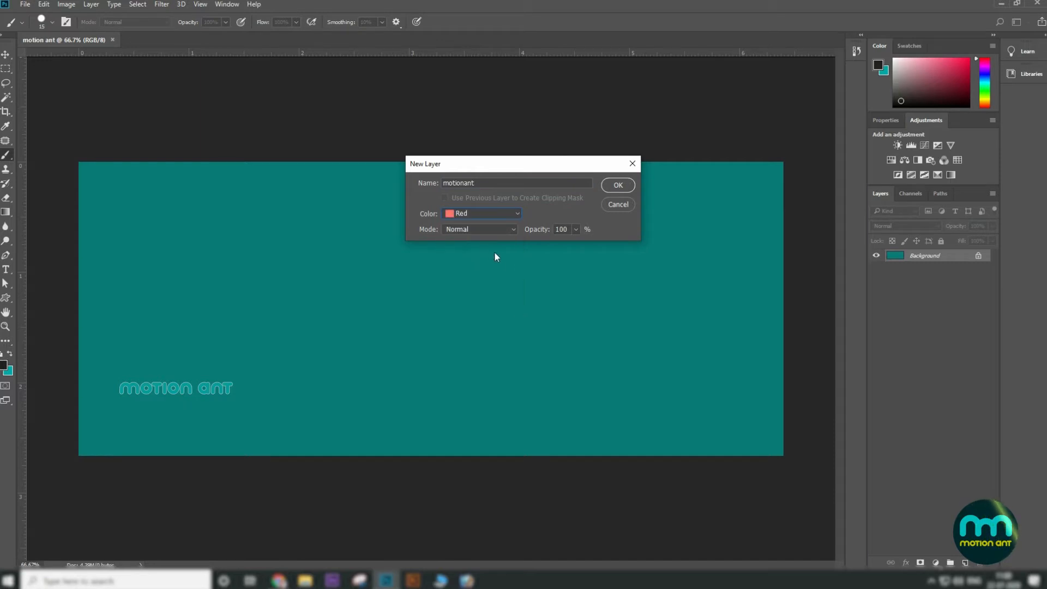
pyautogui.click(512, 230)
pyautogui.click(512, 231)
pyautogui.click(623, 187)
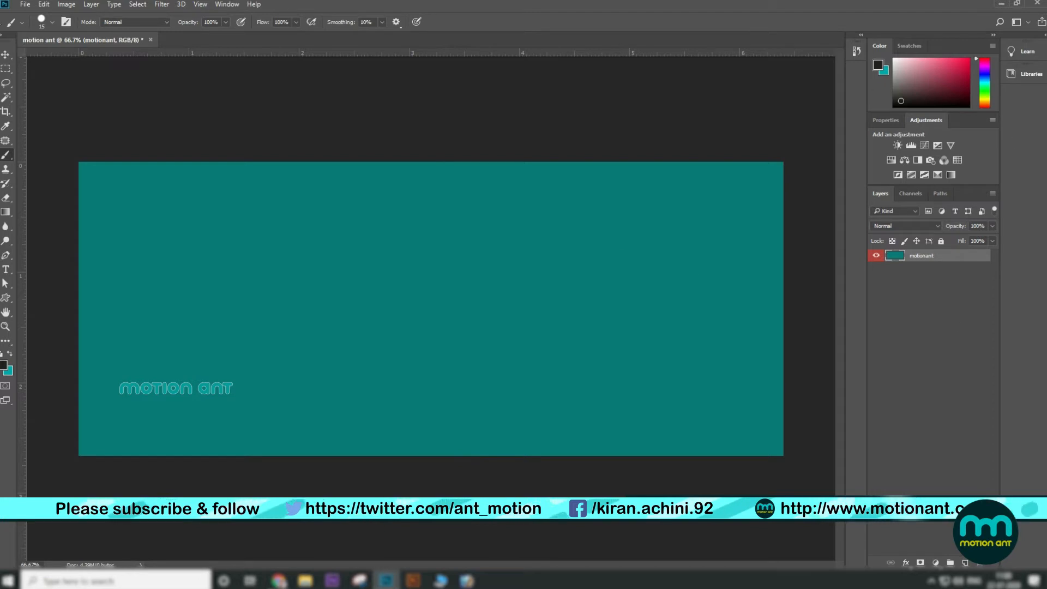
# Step: Activate the Move tool and look through the commands available in the main menus, starting with File
pyautogui.press('v')
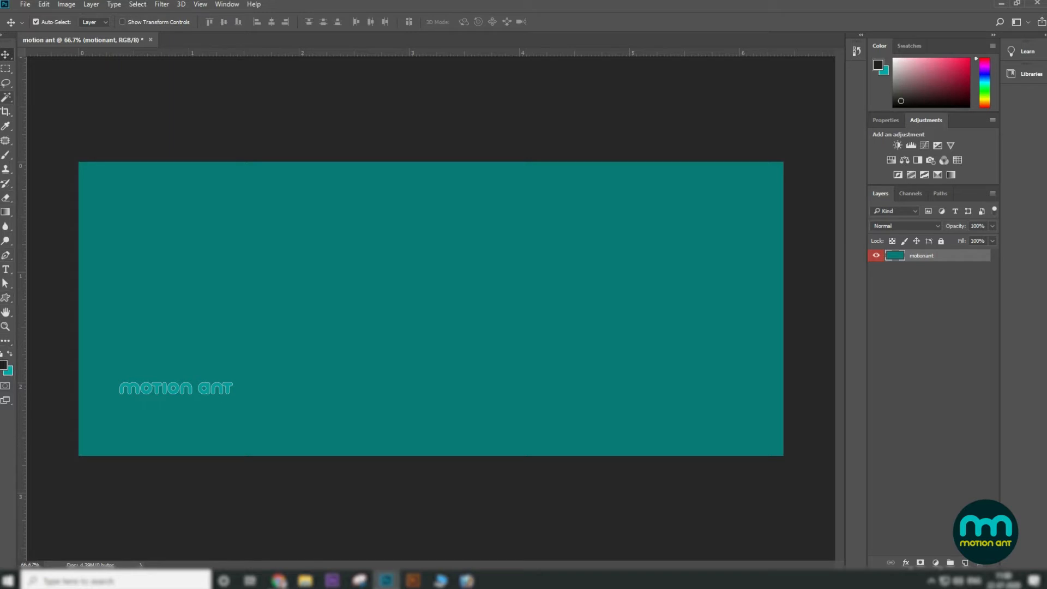
pyautogui.click(21, 6)
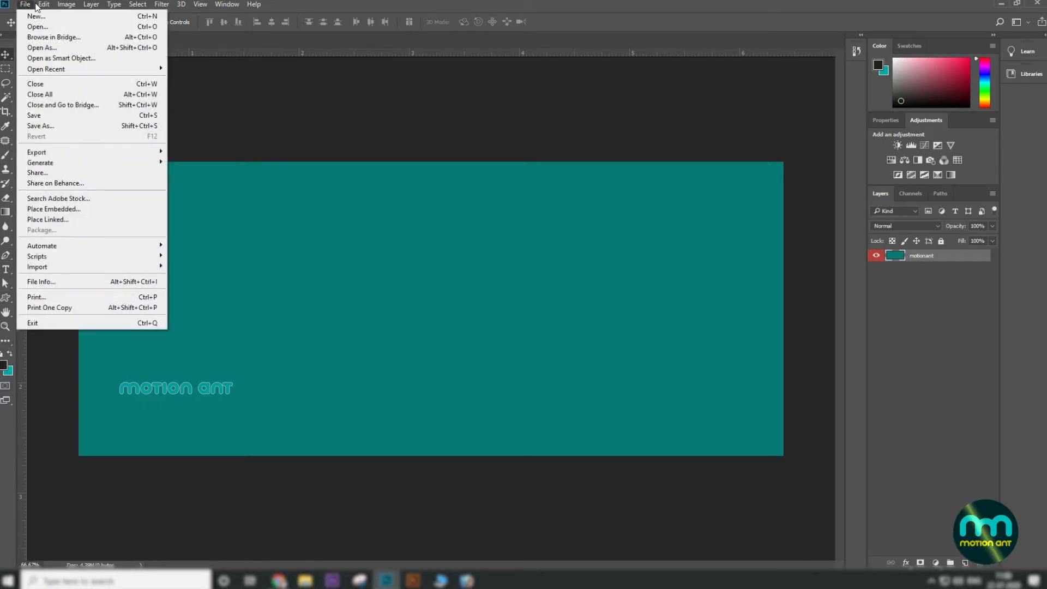
pyautogui.click(257, 5)
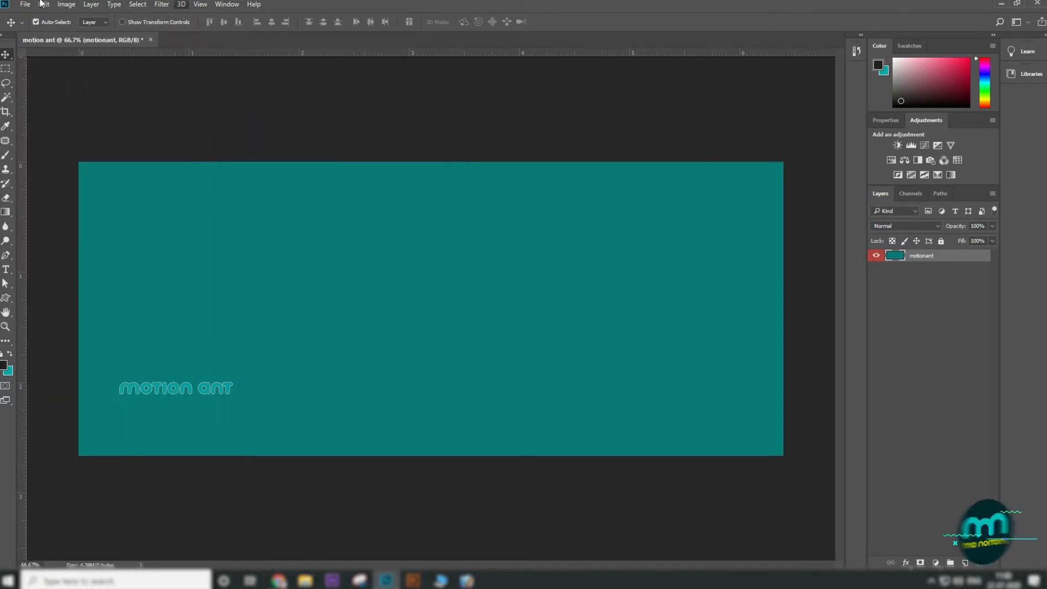
# Step: Look through the File, Edit, Image and Layer commands, including the Transform, Purge and color Mode options
pyautogui.click(26, 5)
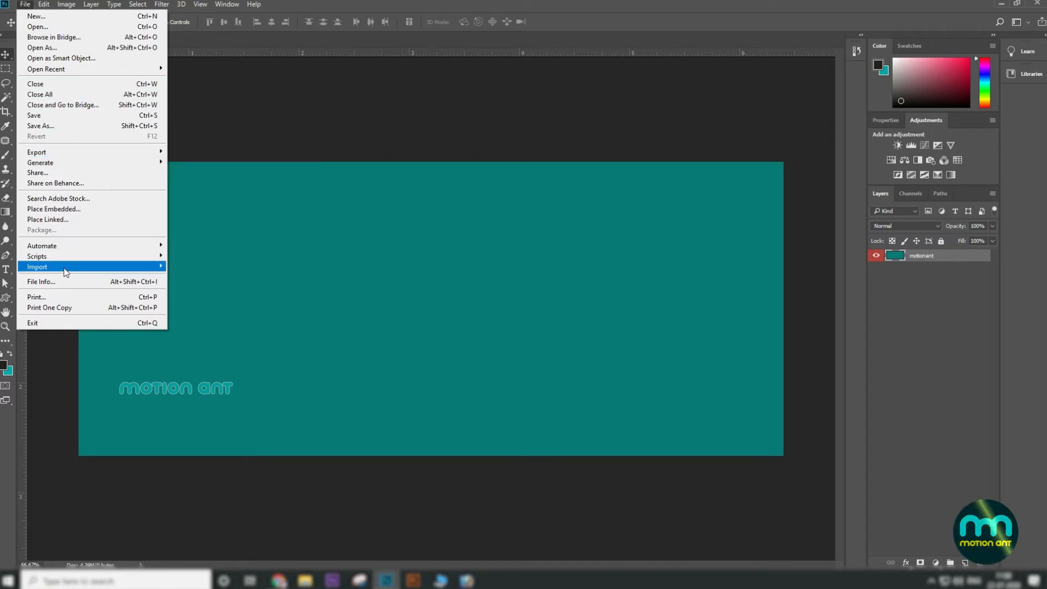
pyautogui.moveTo(47, 8)
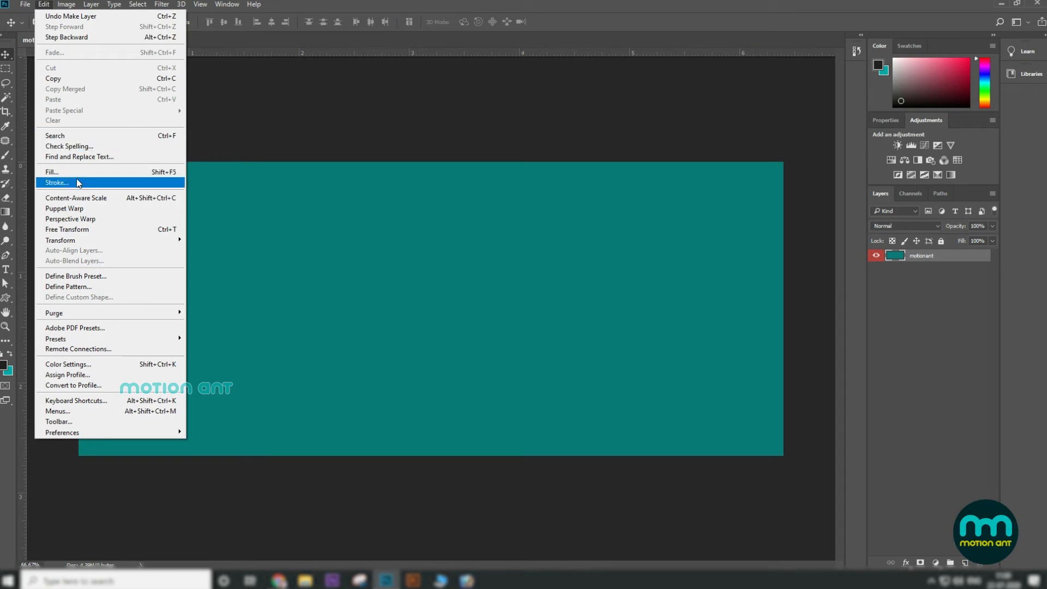
pyautogui.moveTo(70, 241)
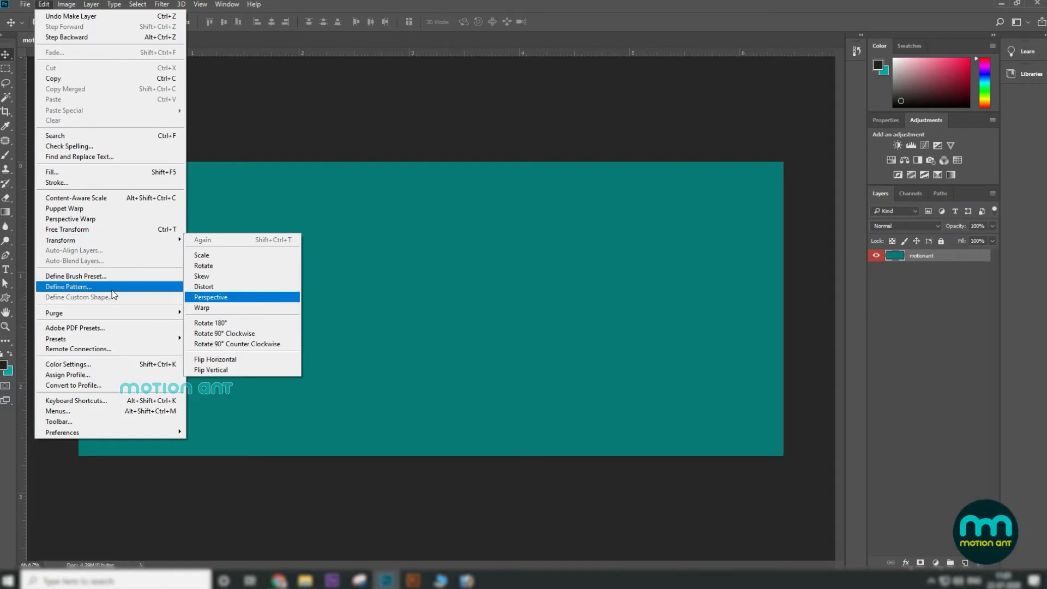
pyautogui.moveTo(113, 321)
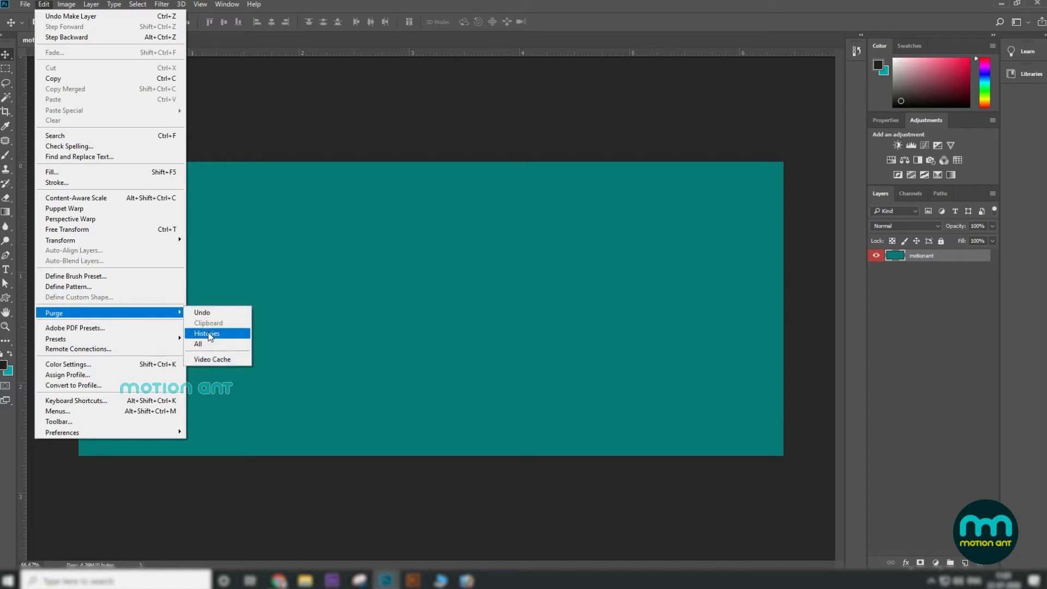
pyautogui.click(67, 3)
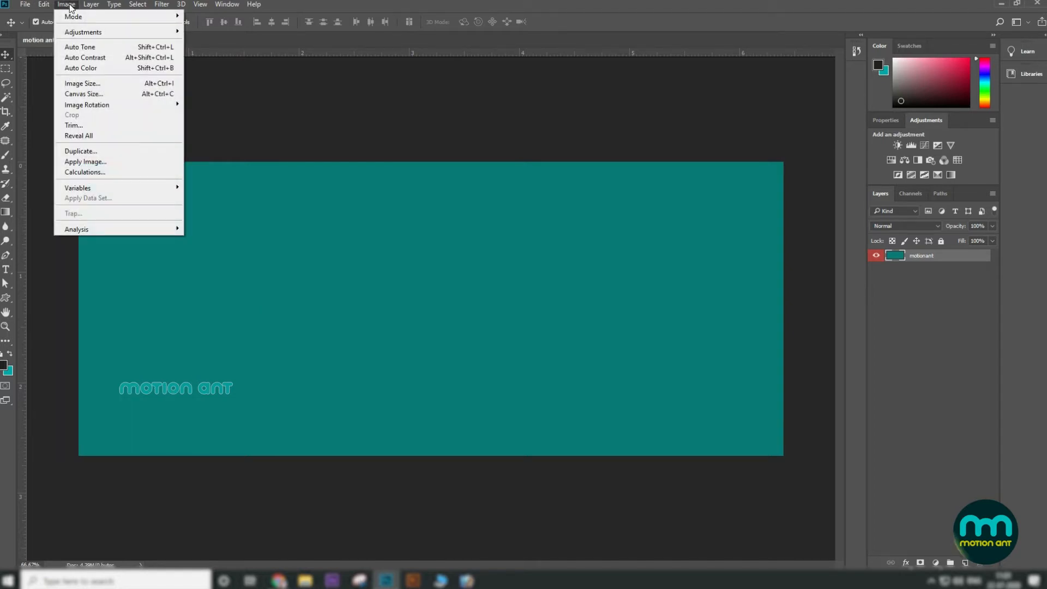
pyautogui.moveTo(85, 19)
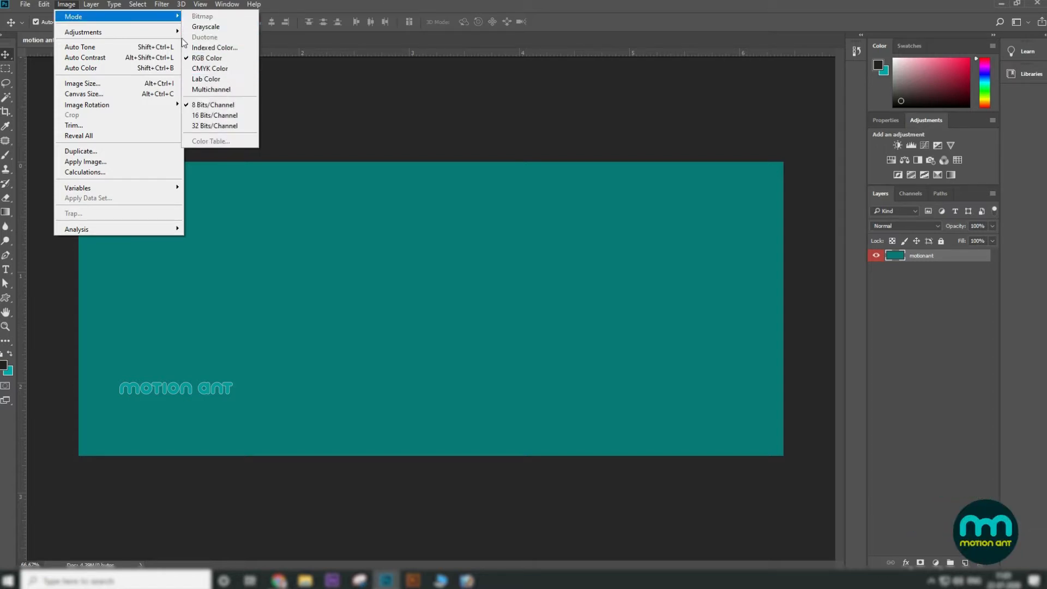
pyautogui.moveTo(135, 28)
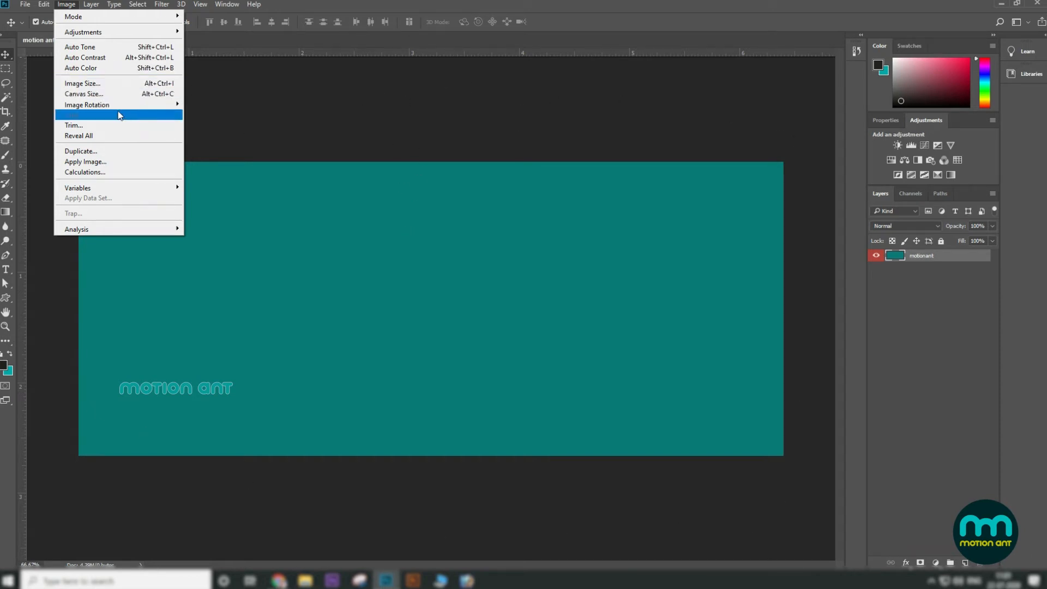
pyautogui.moveTo(108, 110)
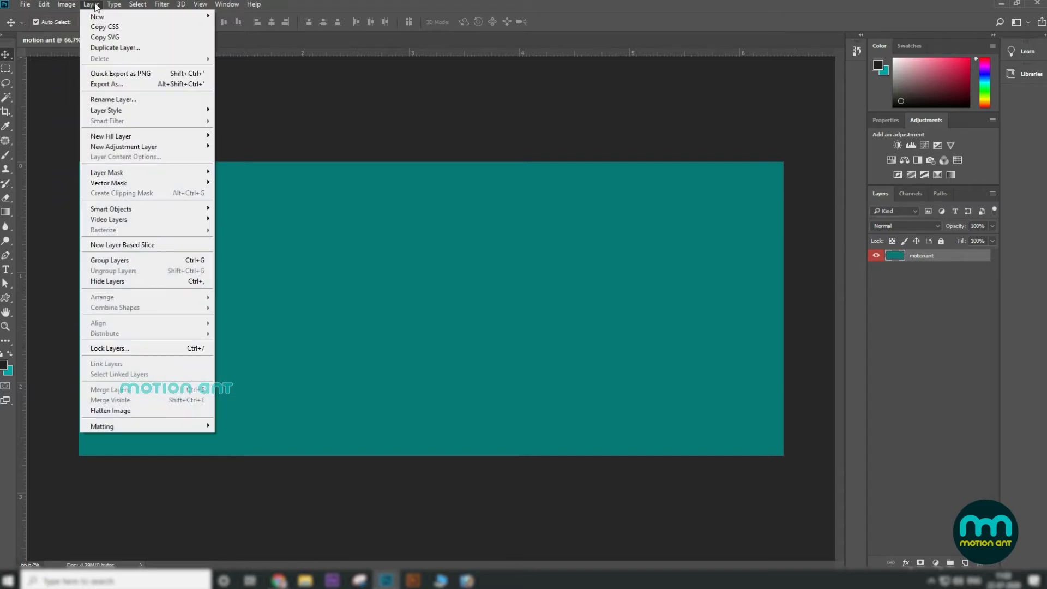
pyautogui.moveTo(115, 209)
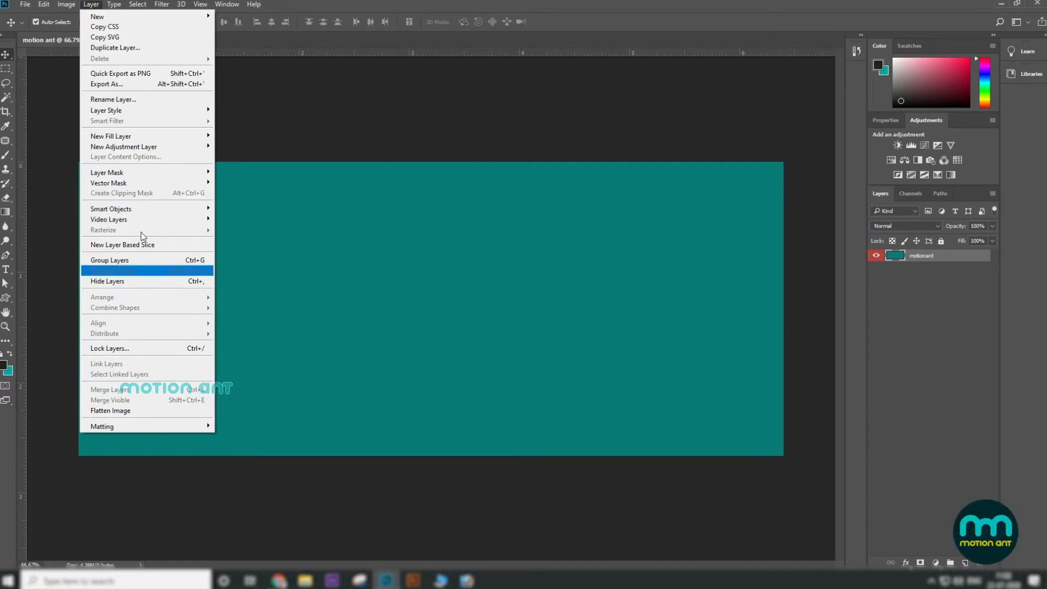
# Step: Deselect the motionant layer and review the commands available for layers, type and selections
pyautogui.click(965, 289)
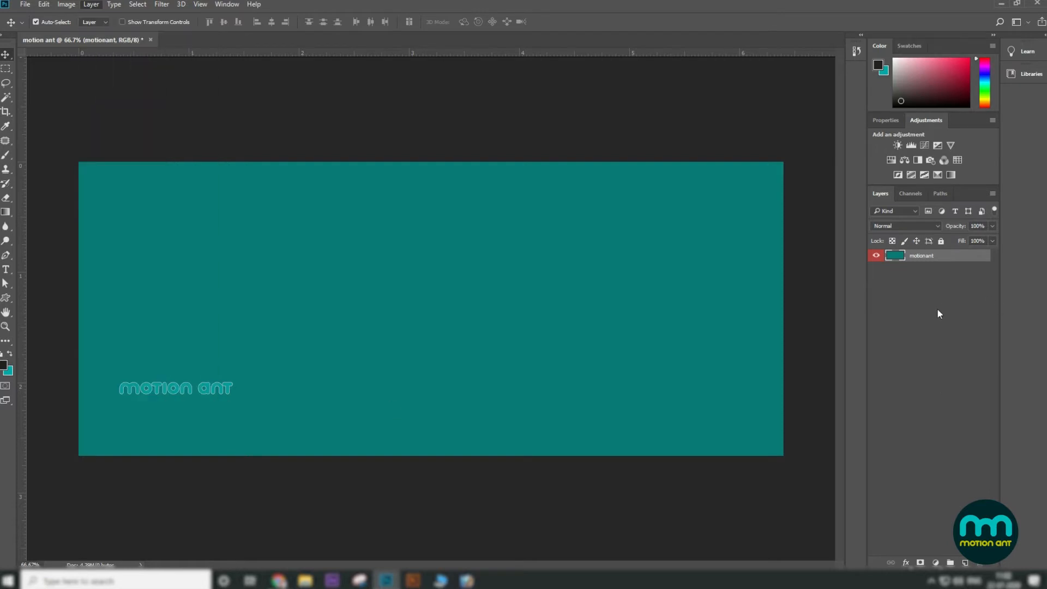
pyautogui.click(937, 309)
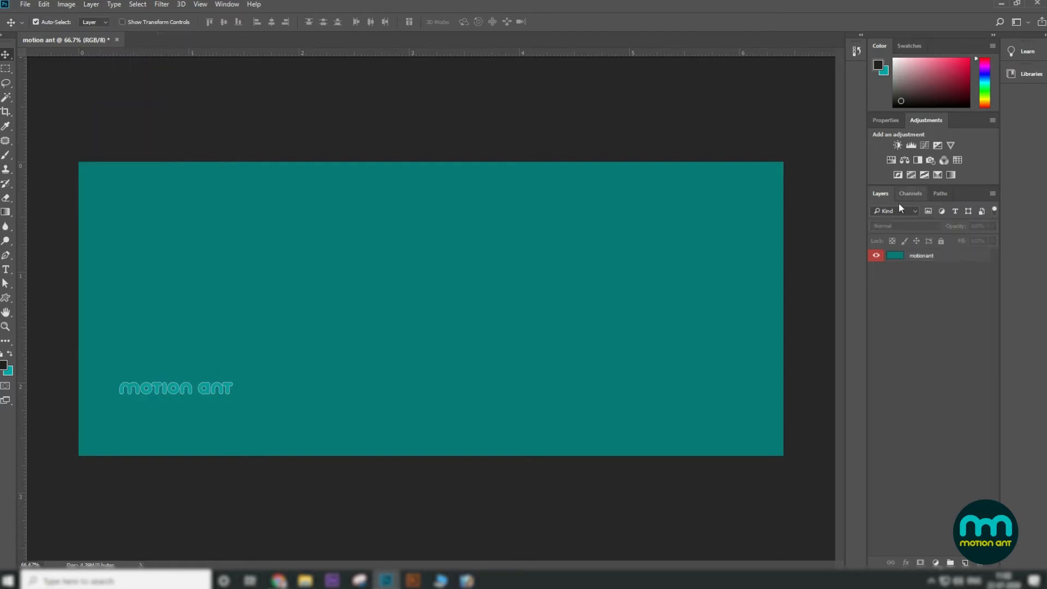
pyautogui.click(990, 194)
pyautogui.click(915, 350)
pyautogui.click(91, 5)
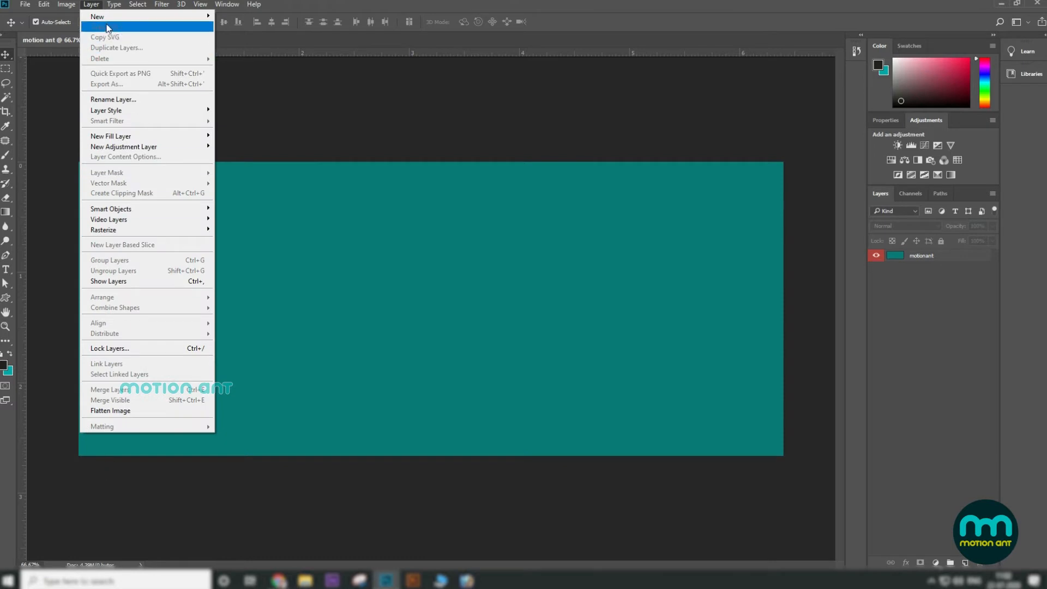
pyautogui.click(113, 5)
pyautogui.click(114, 5)
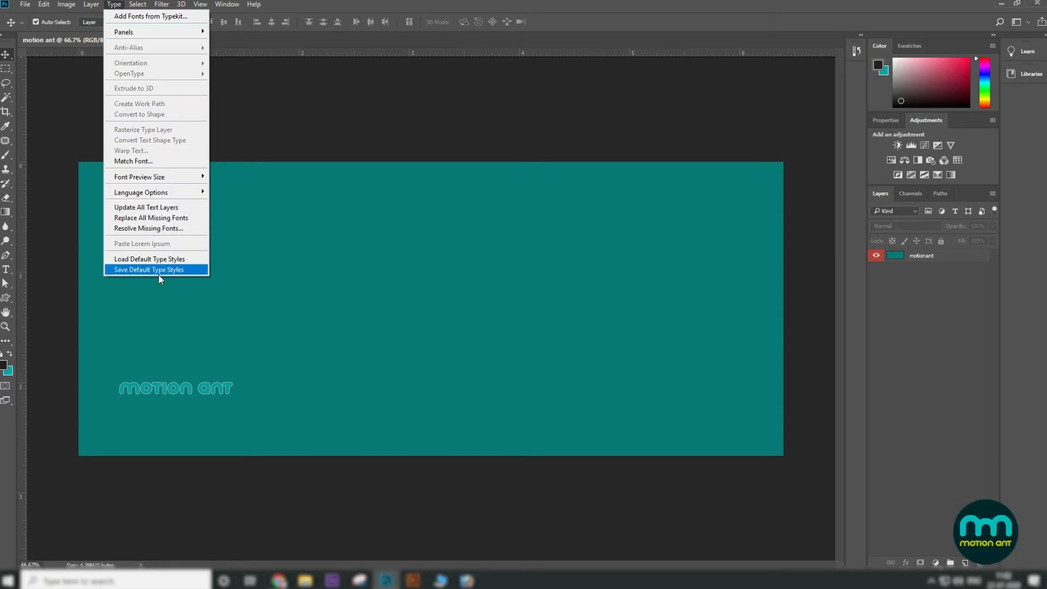
pyautogui.moveTo(165, 182)
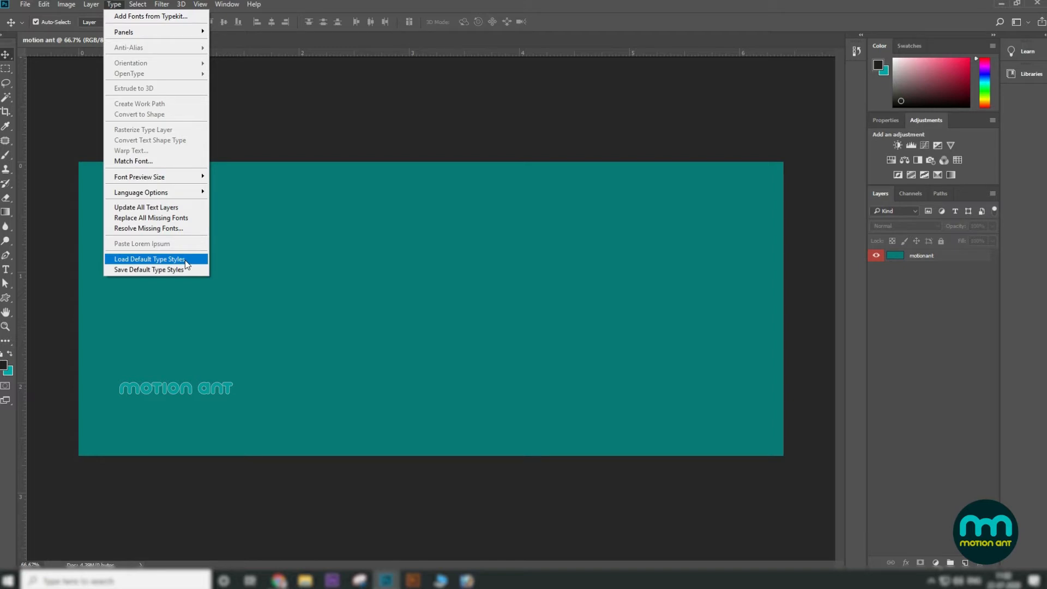
pyautogui.moveTo(143, 4)
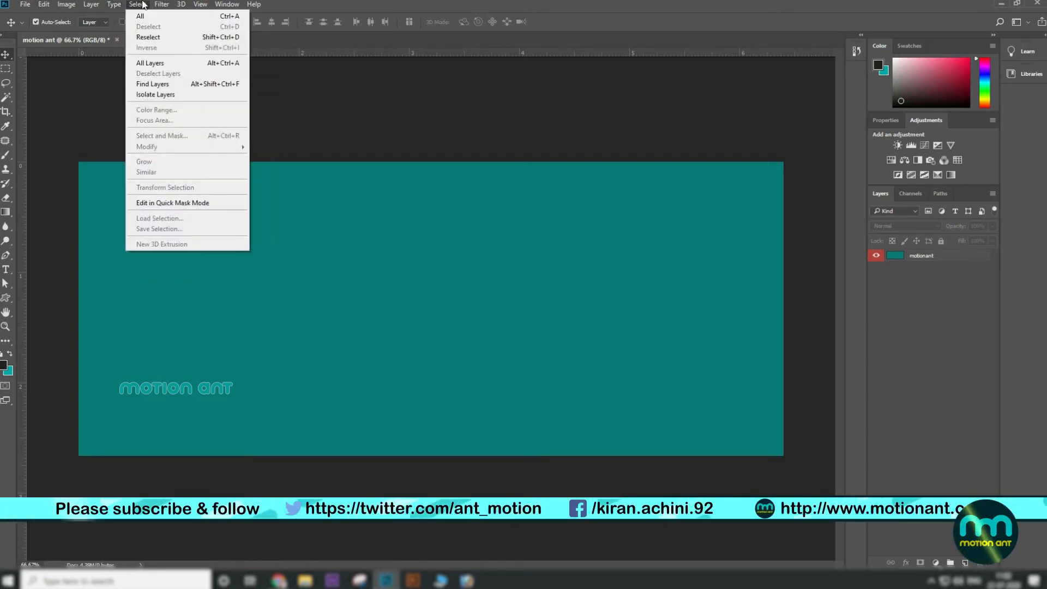
# Step: Try a rectangular marquee selection around the middle-left area of the canvas and clear it with Deselect
pyautogui.click(6, 69)
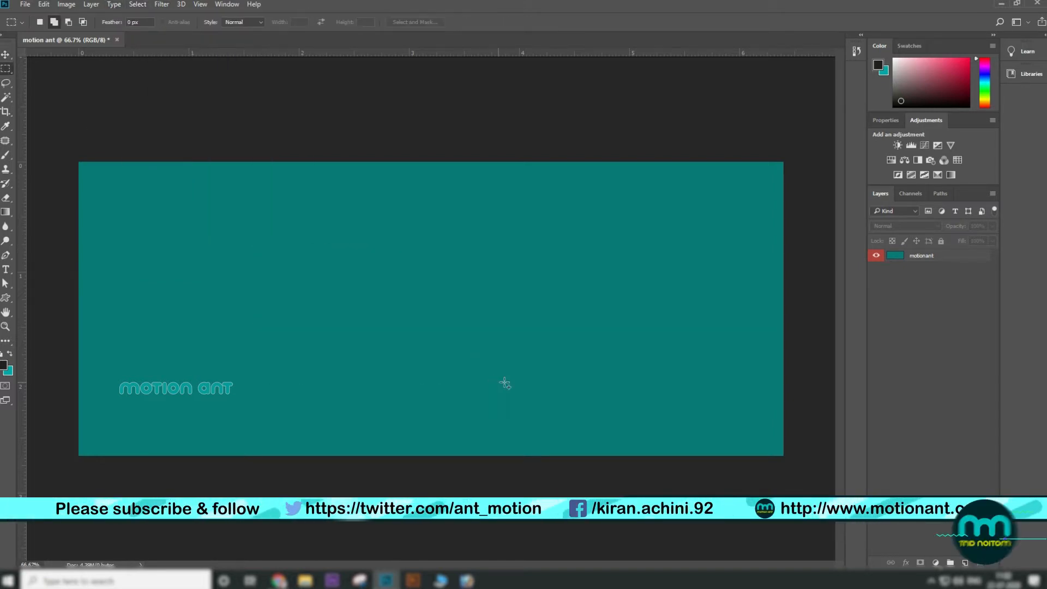
pyautogui.moveTo(467, 382); pyautogui.dragTo(257, 250)
pyautogui.click(137, 5)
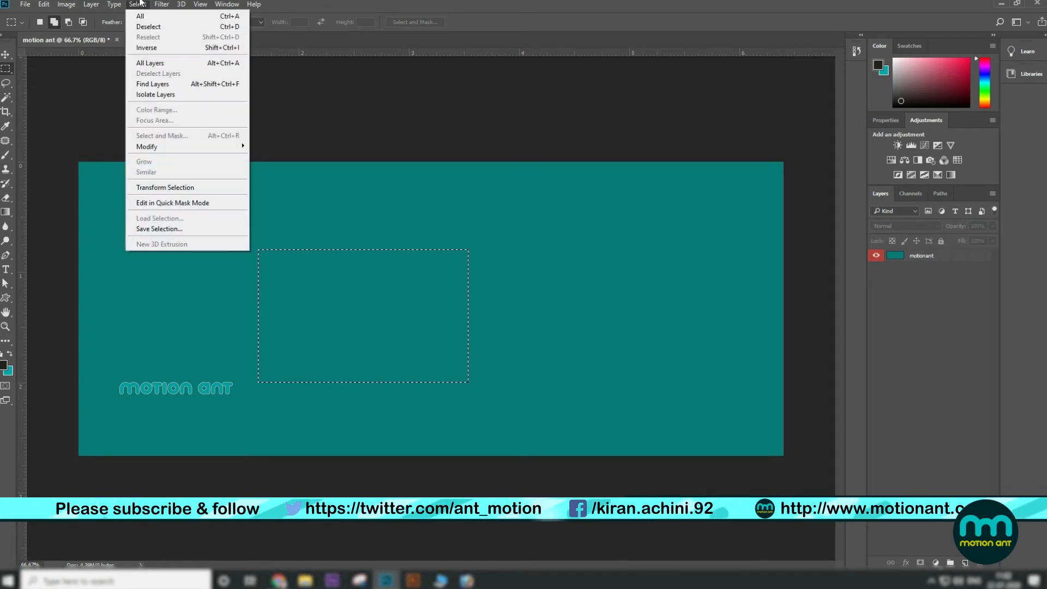
pyautogui.click(152, 26)
# Step: Look through the available Select, Filter, 3D and View commands
pyautogui.click(137, 4)
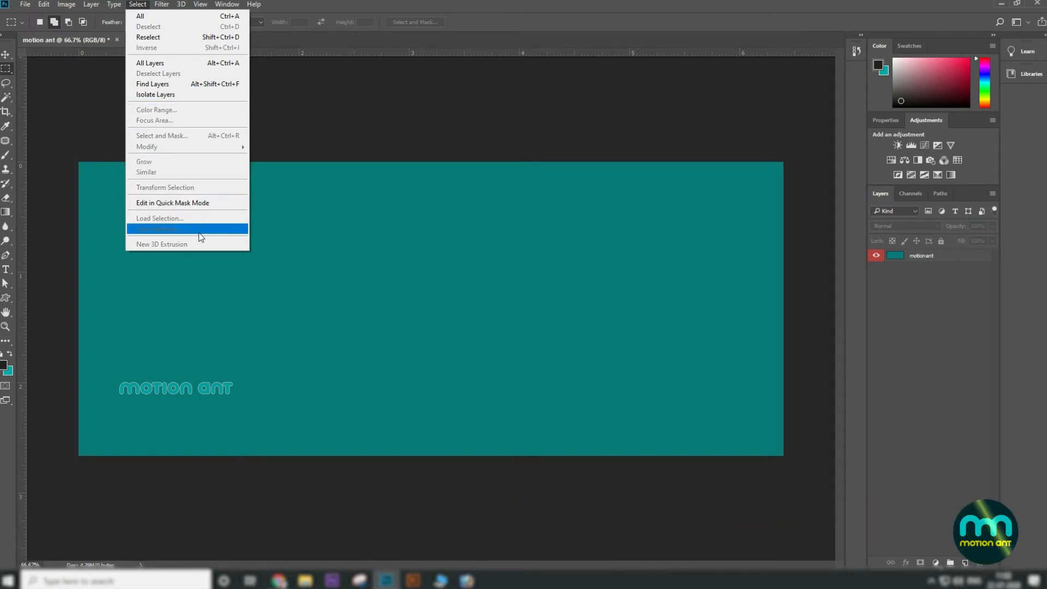
pyautogui.moveTo(162, 5)
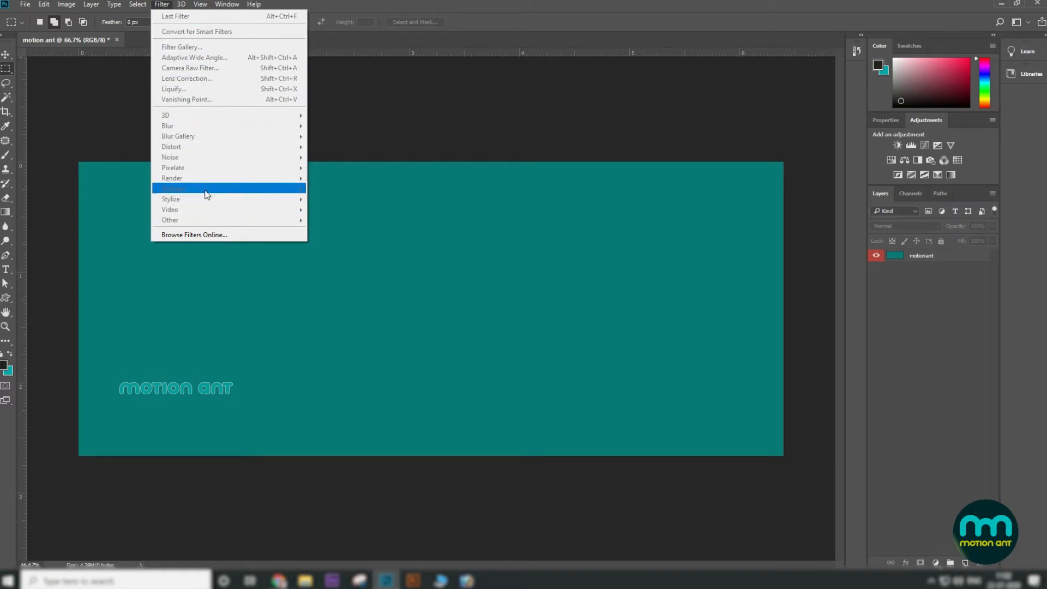
pyautogui.moveTo(182, 7)
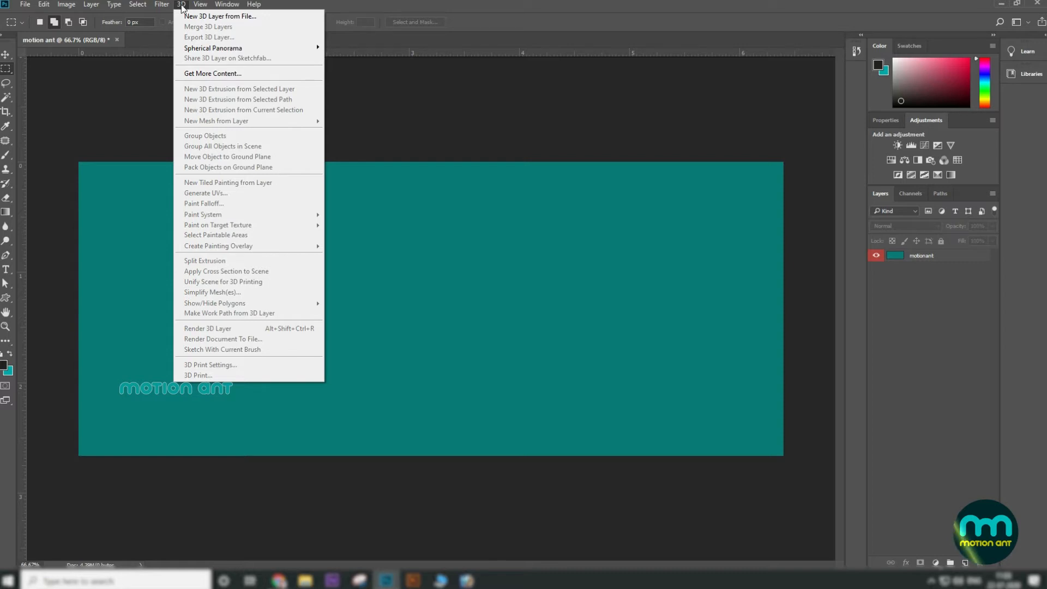
pyautogui.click(200, 4)
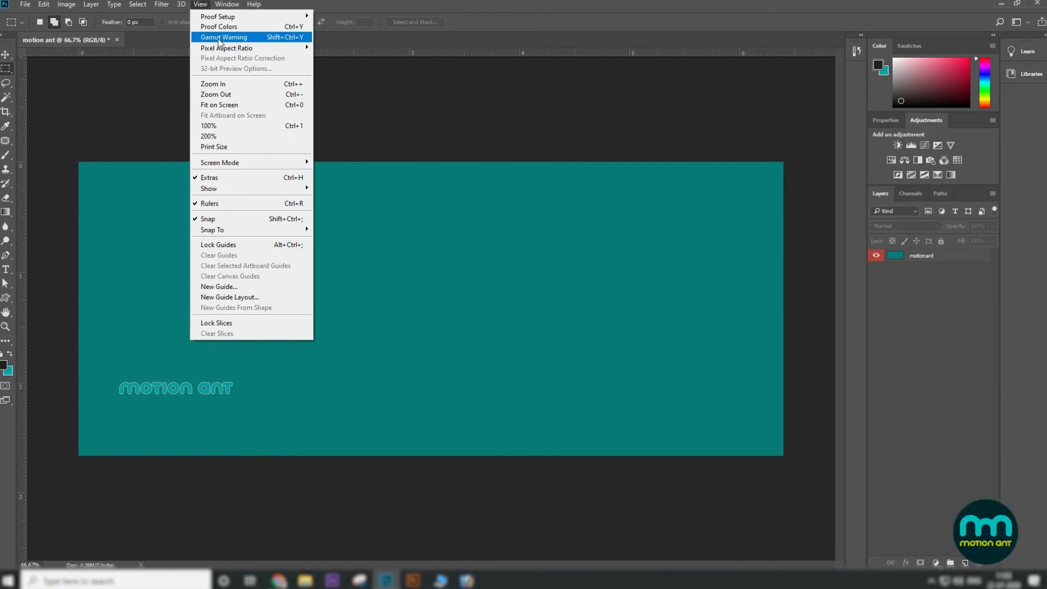
pyautogui.click(126, 78)
# Step: Place a horizontal guide across the canvas at about 1 on the vertical ruler and hide the rulers
pyautogui.moveTo(163, 54); pyautogui.dragTo(150, 269)
pyautogui.click(199, 4)
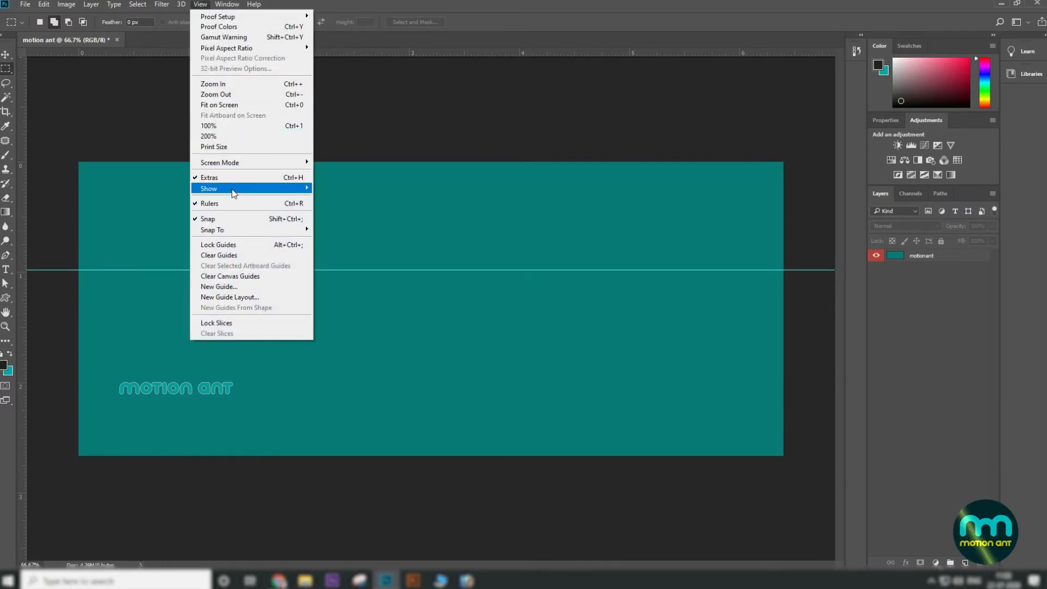
pyautogui.moveTo(233, 192)
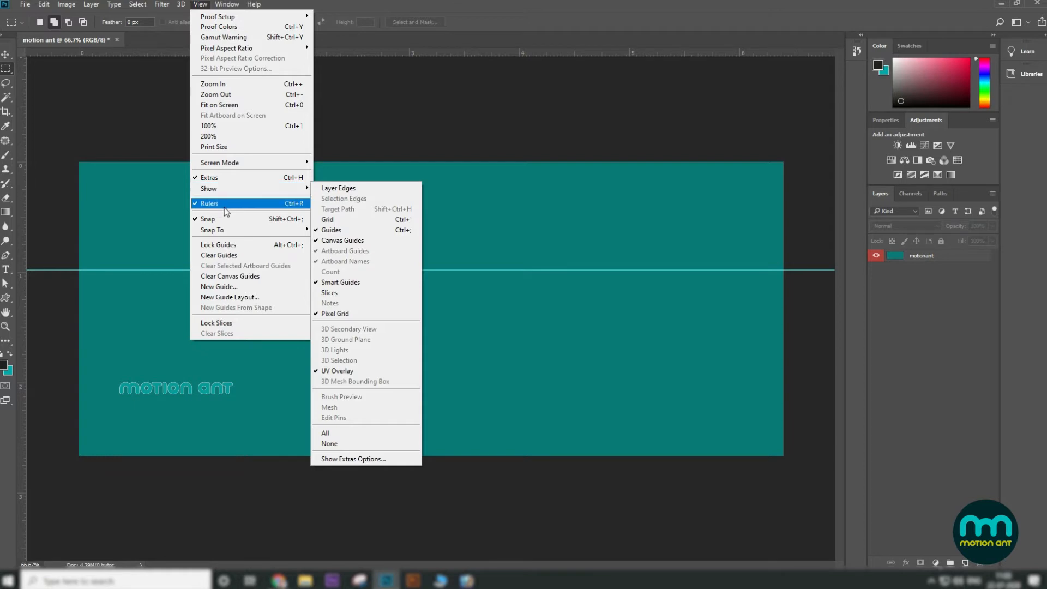
pyautogui.click(225, 204)
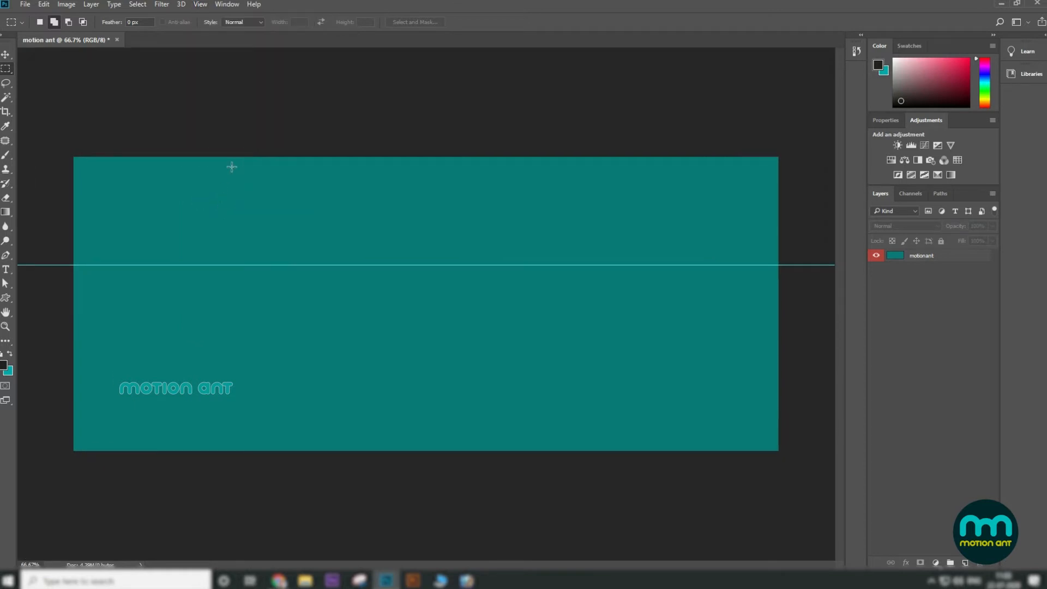
pyautogui.hotkey('ctrl', 'r')
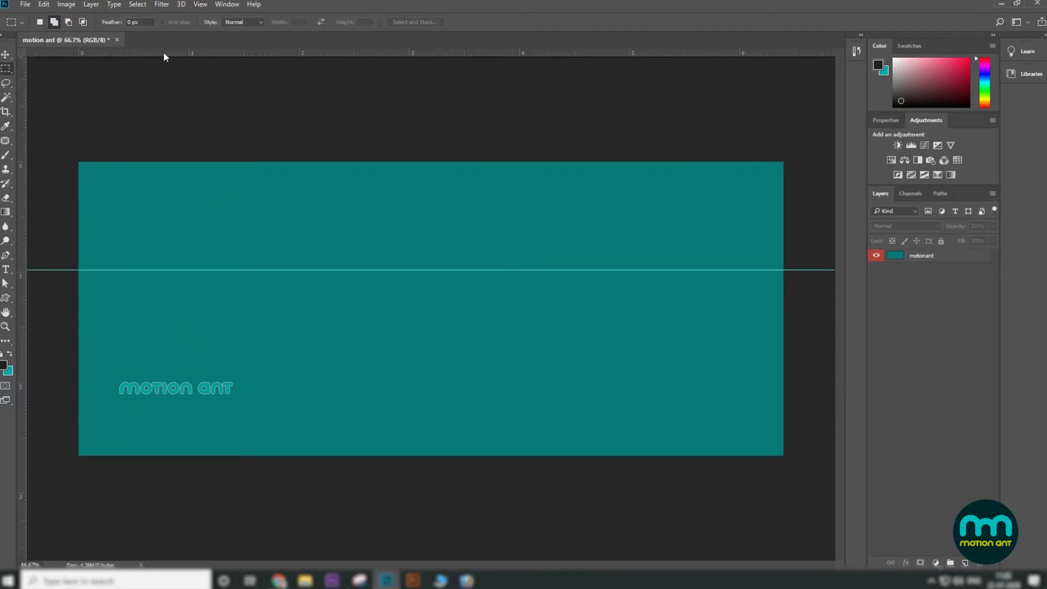
pyautogui.click(200, 7)
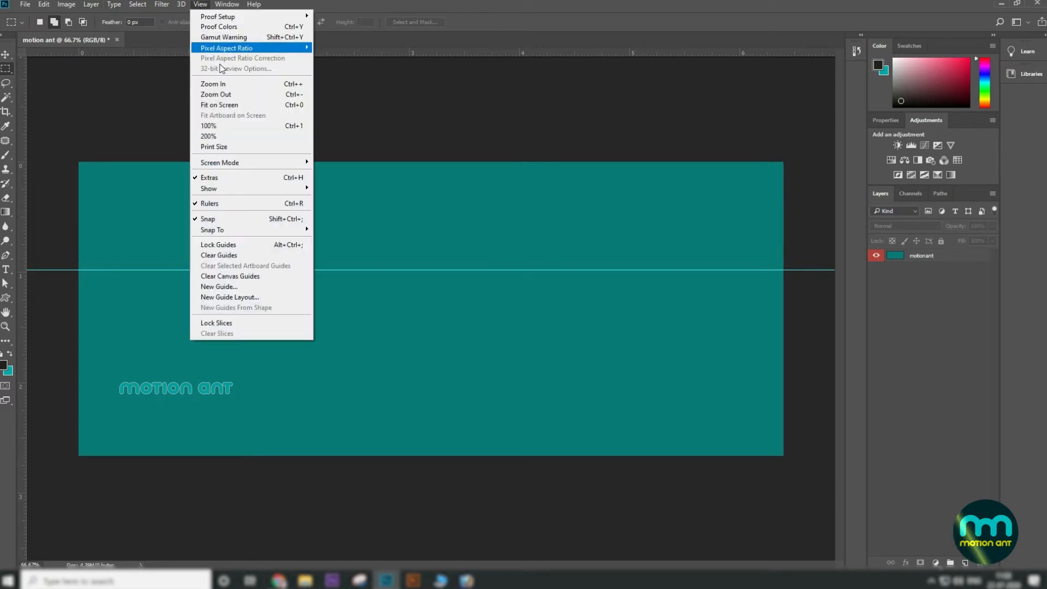
pyautogui.click(230, 204)
# Step: Check the view options and the list of panels that can be shown
pyautogui.click(201, 6)
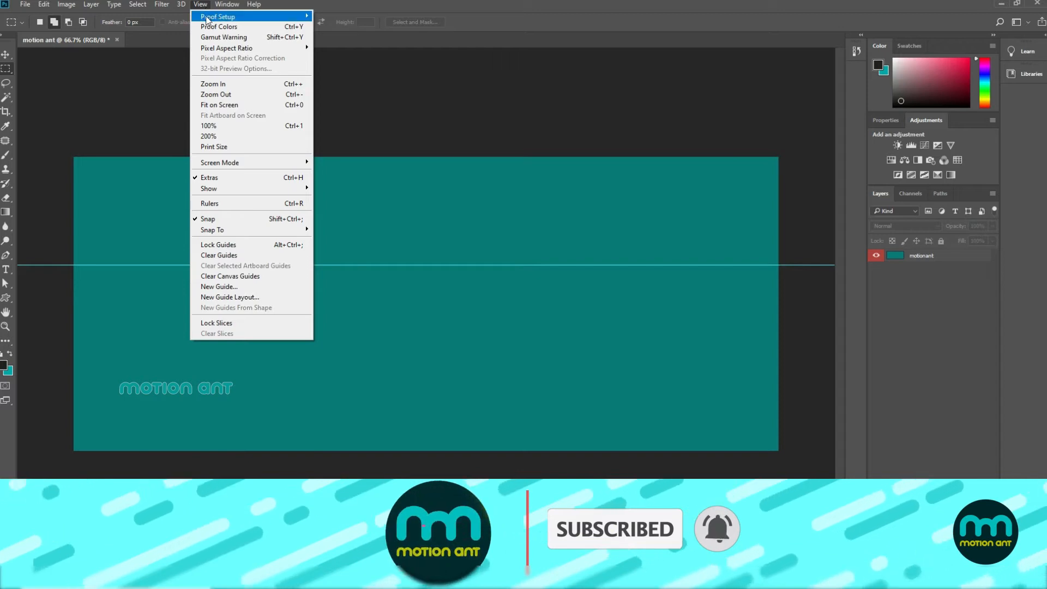
pyautogui.moveTo(227, 4)
pyautogui.click(398, 119)
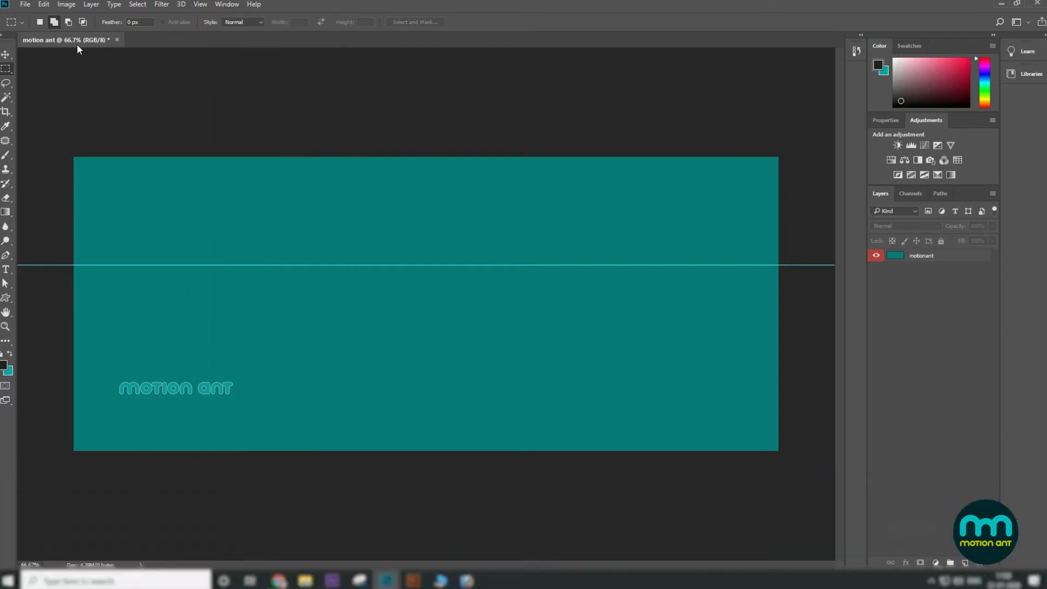
# Step: Activate the Move tool, and undock the Layers panel from its group and close it
pyautogui.click(5, 56)
pyautogui.moveTo(883, 194); pyautogui.dragTo(603, 145)
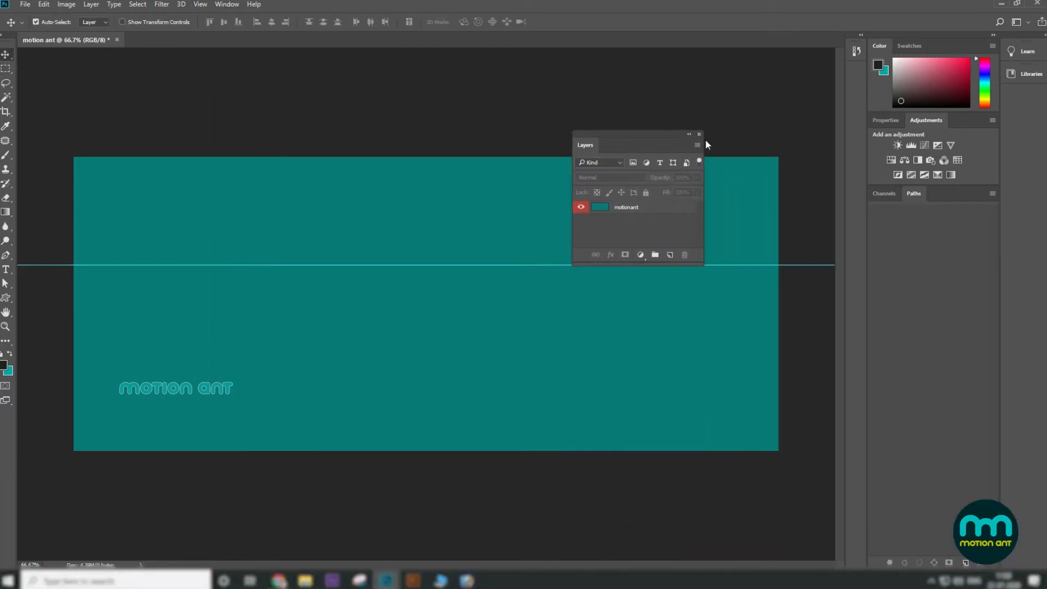
pyautogui.click(699, 134)
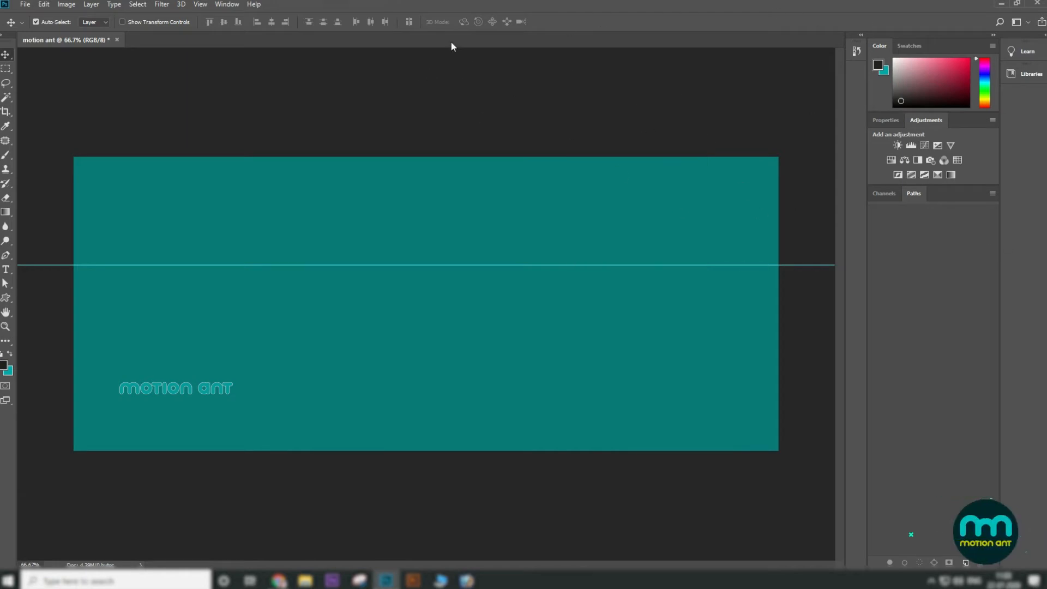
# Step: Reopen the Layers panel and place it floating over the canvas's upper-right corner
pyautogui.click(226, 4)
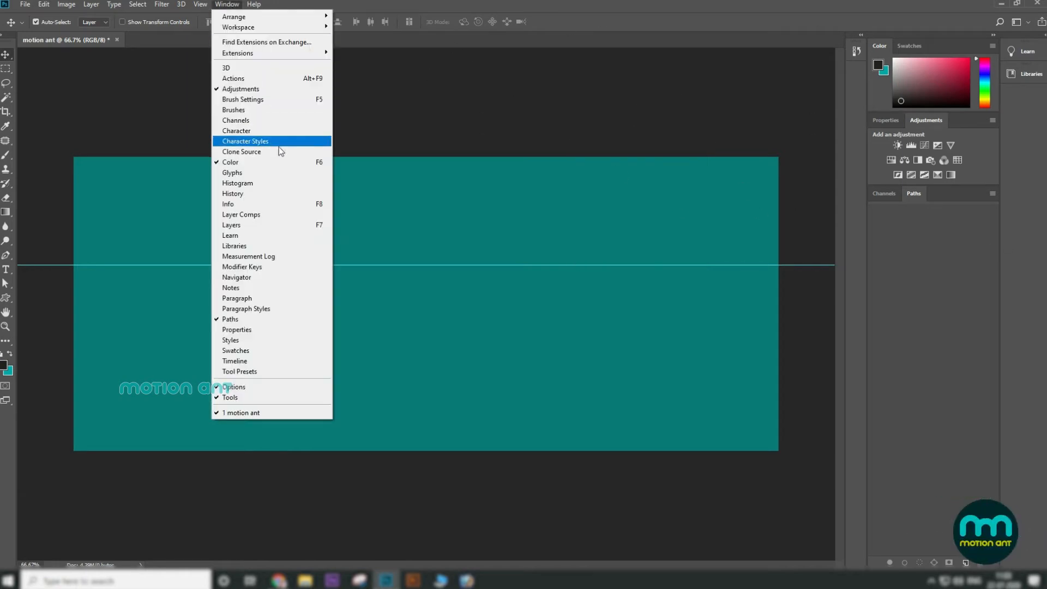
pyautogui.click(252, 225)
pyautogui.moveTo(651, 141); pyautogui.dragTo(727, 113)
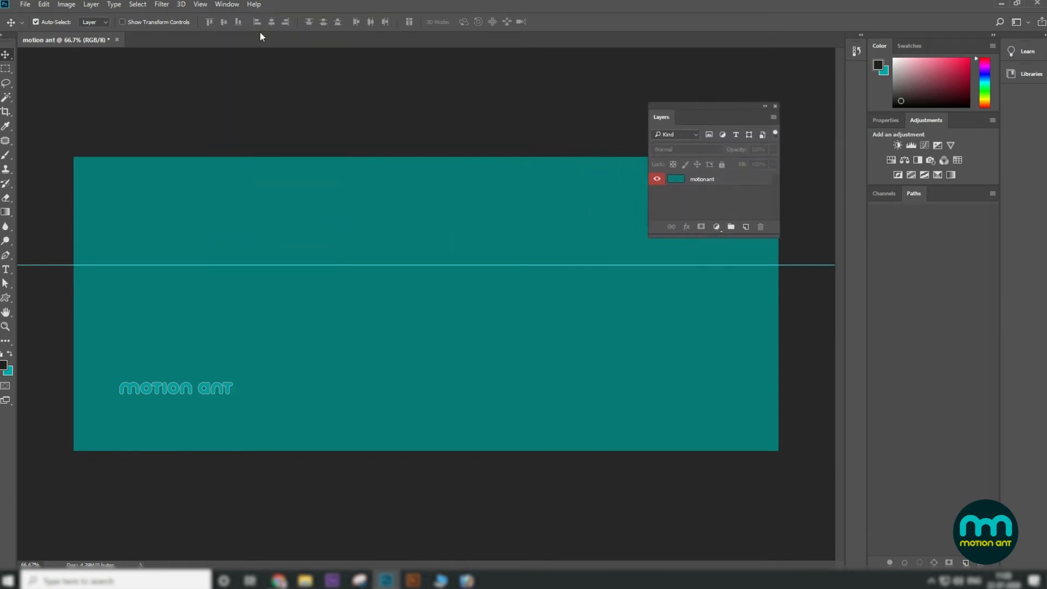
# Step: Show the Character panel floating over the canvas beside the Layers panel, and check the Properties and Adjustments panels
pyautogui.click(231, 7)
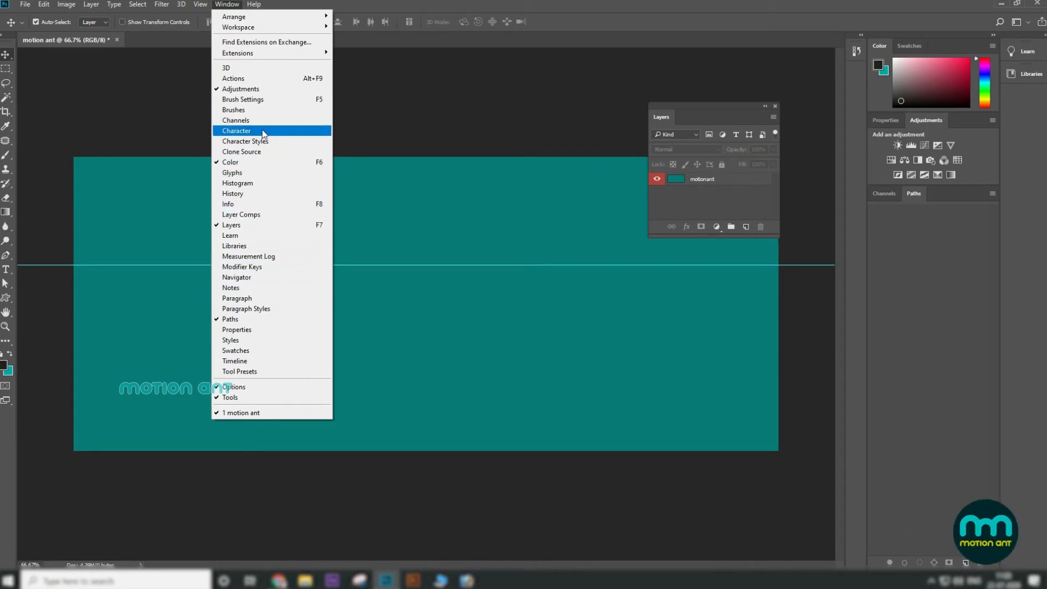
pyautogui.click(240, 131)
pyautogui.moveTo(739, 73); pyautogui.dragTo(538, 72)
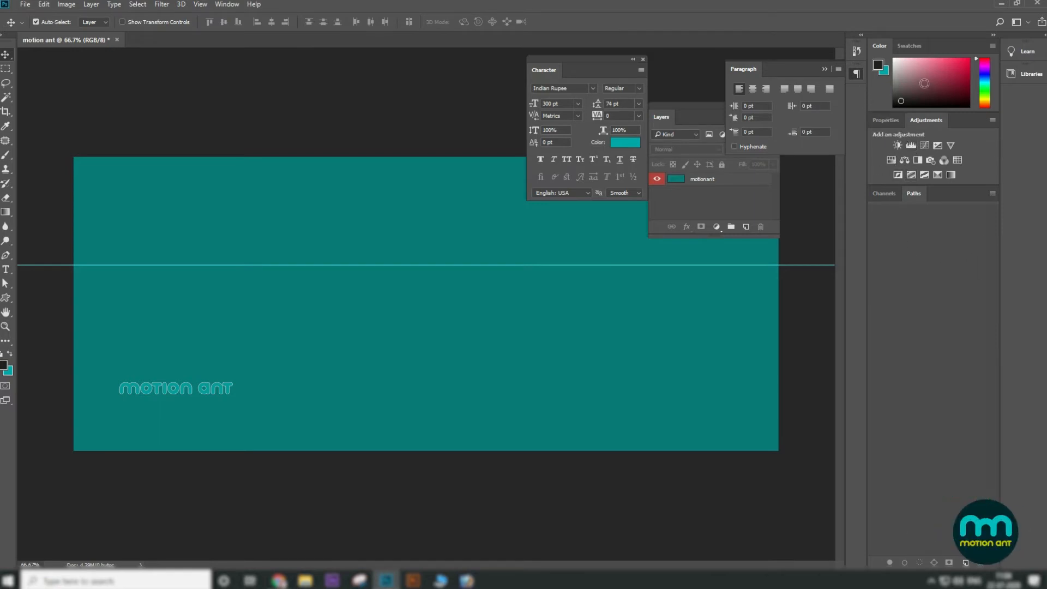
pyautogui.click(897, 119)
pyautogui.click(920, 120)
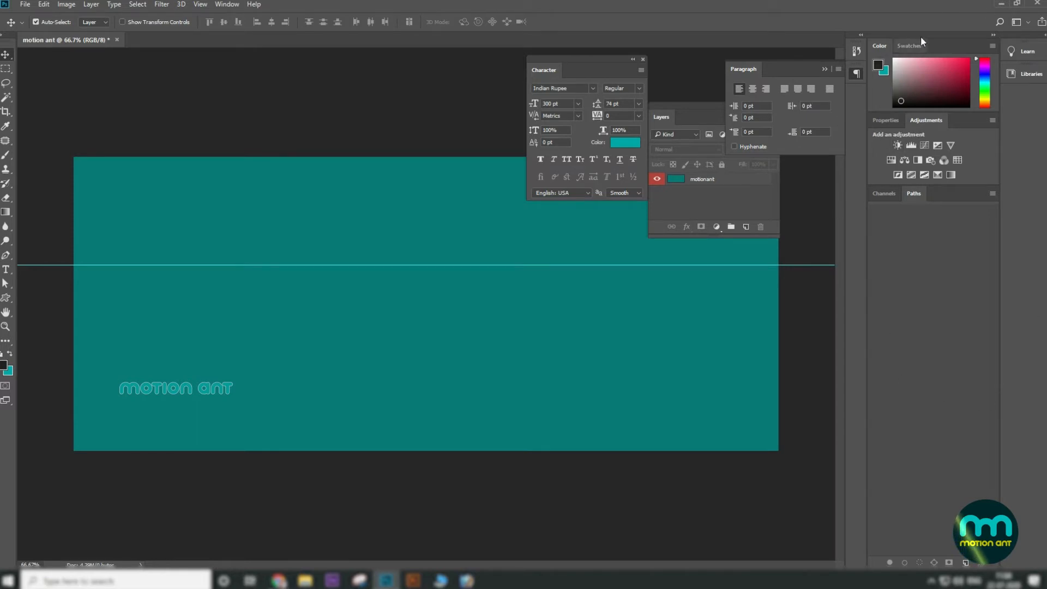
# Step: Check the available workspaces, and move the floating Character panel below the Layers panel
pyautogui.click(227, 4)
pyautogui.moveTo(238, 31)
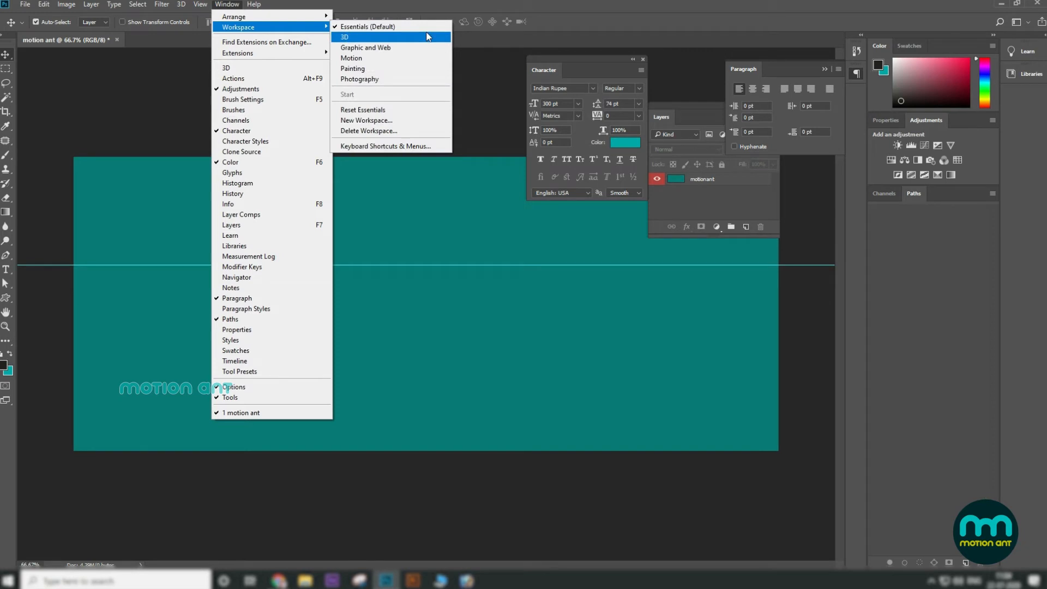
pyautogui.click(553, 70)
pyautogui.moveTo(571, 60); pyautogui.dragTo(696, 281)
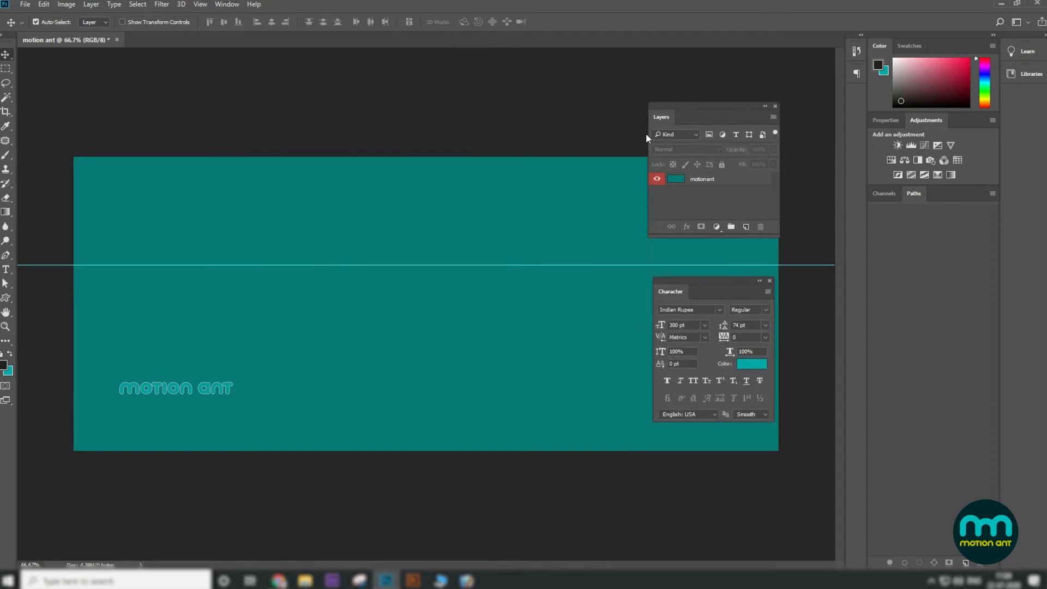
# Step: Check the preset workspaces and the options for resetting, creating and deleting a workspace
pyautogui.click(229, 5)
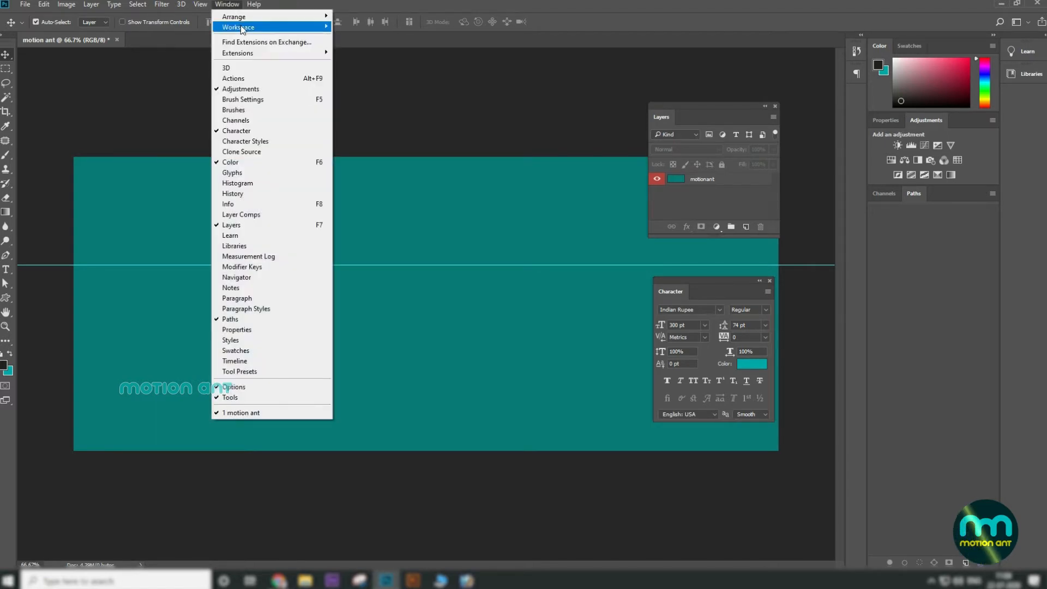
pyautogui.moveTo(240, 27)
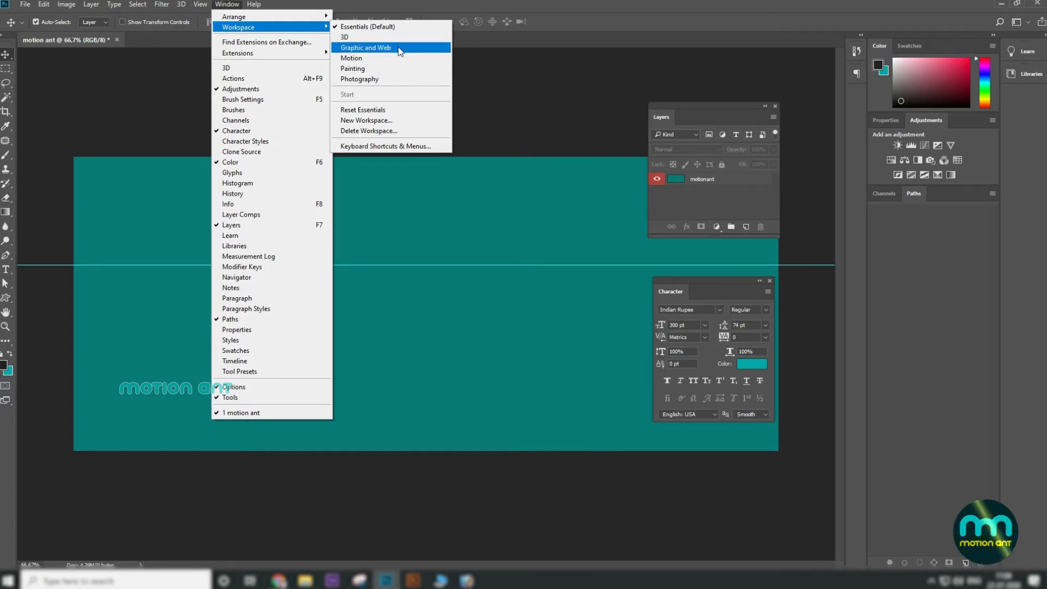
pyautogui.moveTo(281, 18)
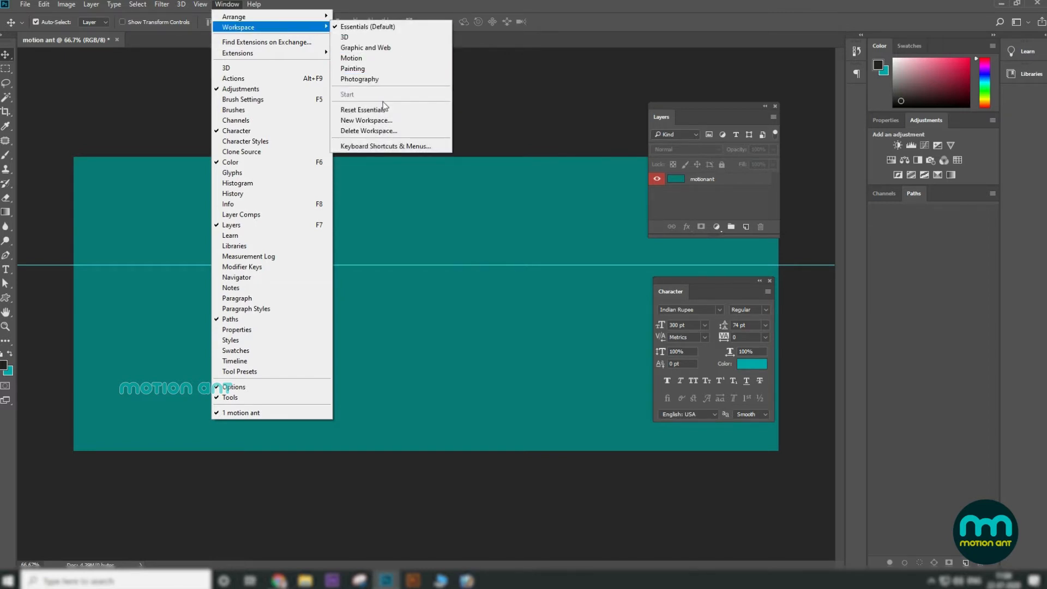
# Step: Undock the motion ant document into a floating window, and move the floating Layers panel over it
pyautogui.click(99, 42)
pyautogui.moveTo(98, 41); pyautogui.dragTo(90, 190)
pyautogui.moveTo(683, 106); pyautogui.dragTo(321, 108)
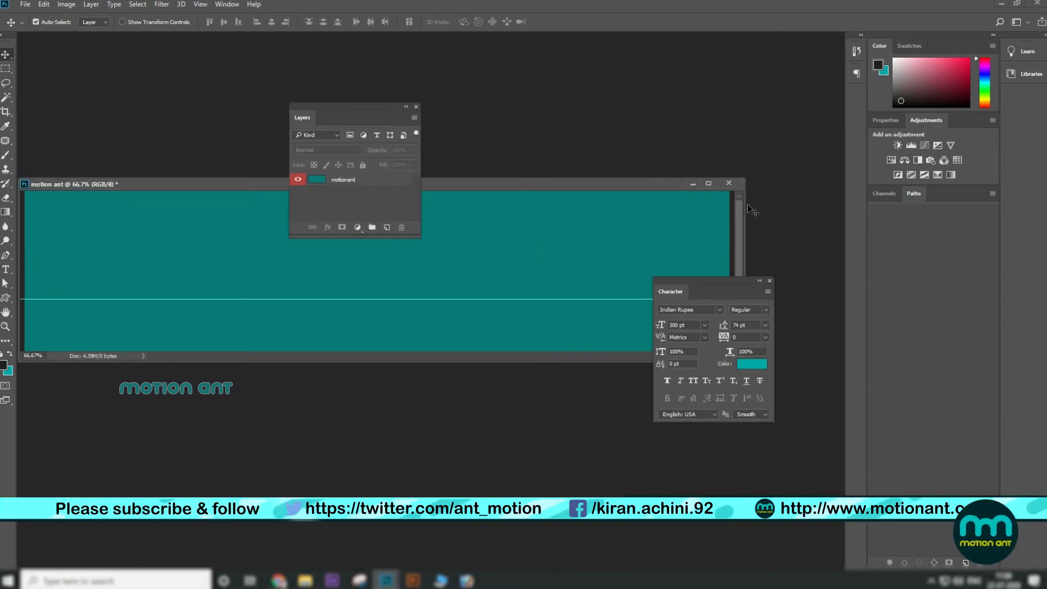
# Step: Widen the docked panel columns, and reset the Essentials workspace to its default layout
pyautogui.moveTo(846, 169); pyautogui.dragTo(743, 163)
pyautogui.moveTo(869, 224); pyautogui.dragTo(622, 211)
pyautogui.click(228, 5)
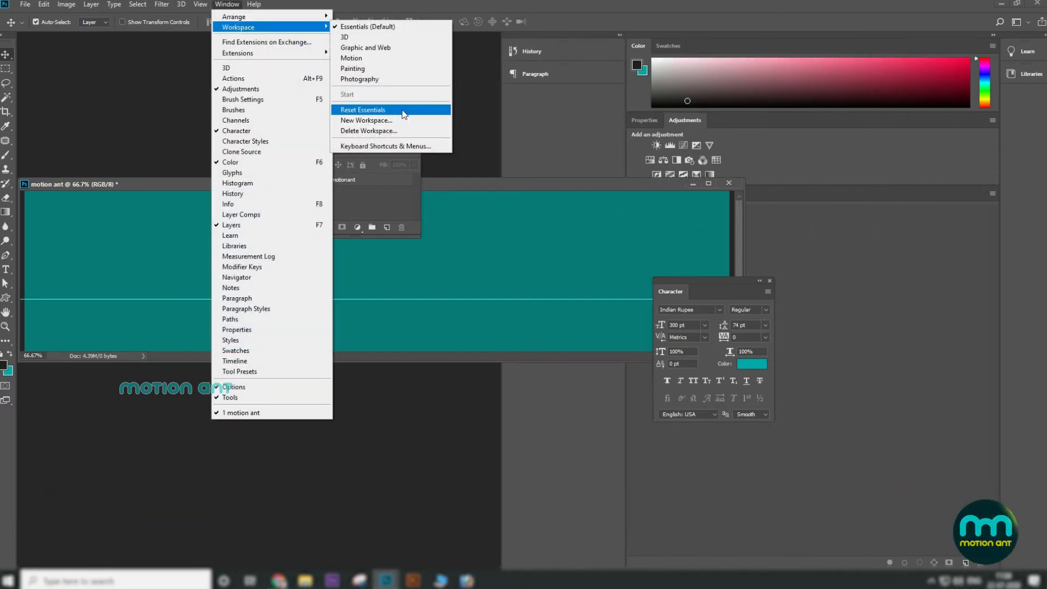
pyautogui.click(401, 110)
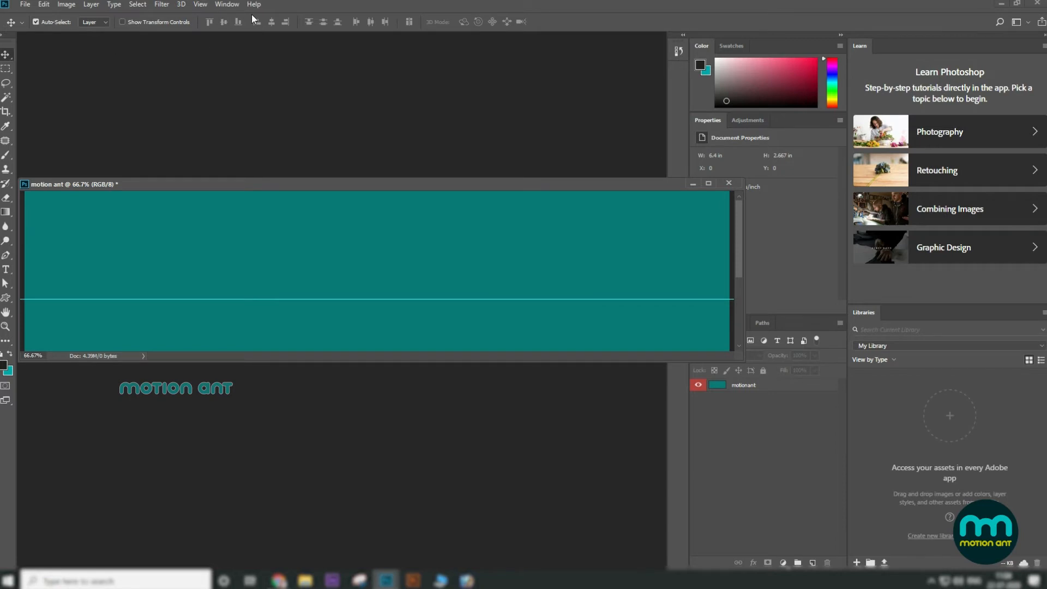
# Step: Check the list of panels that can be shown and the available help options
pyautogui.click(228, 5)
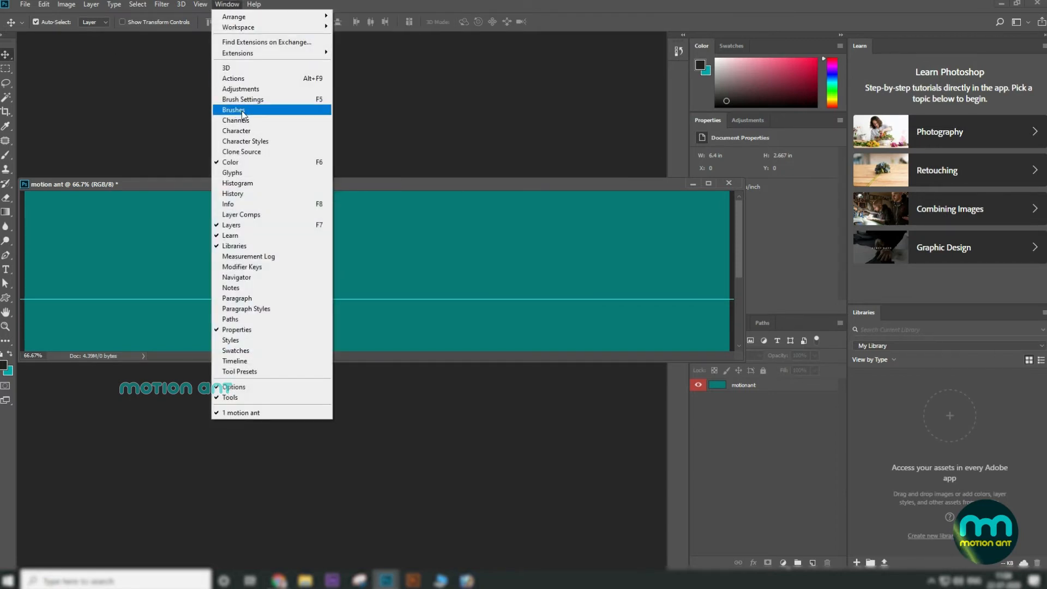
pyautogui.moveTo(255, 4)
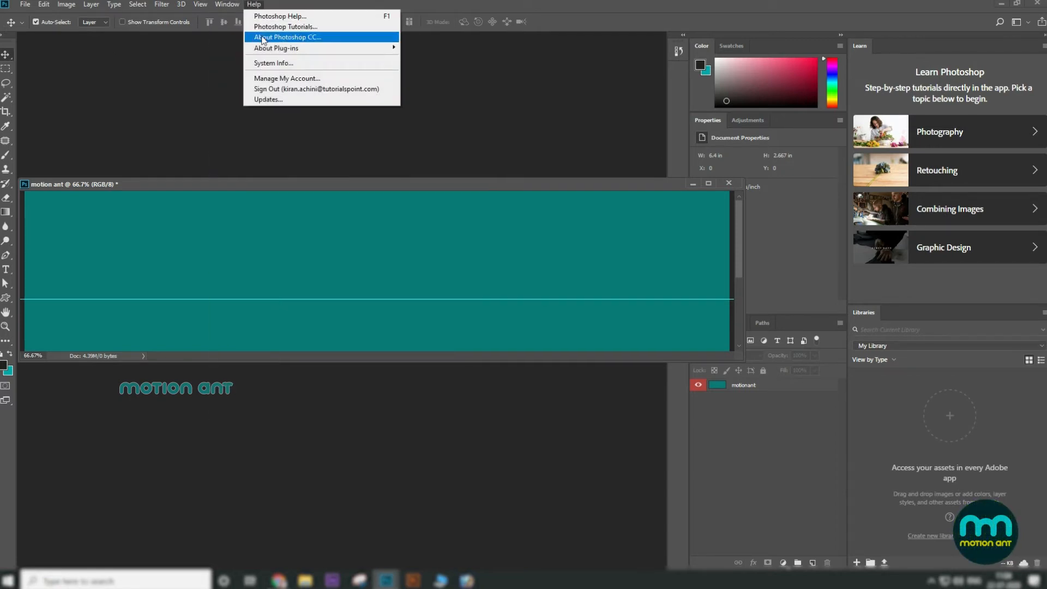
pyautogui.moveTo(66, 4)
pyautogui.click(28, 84)
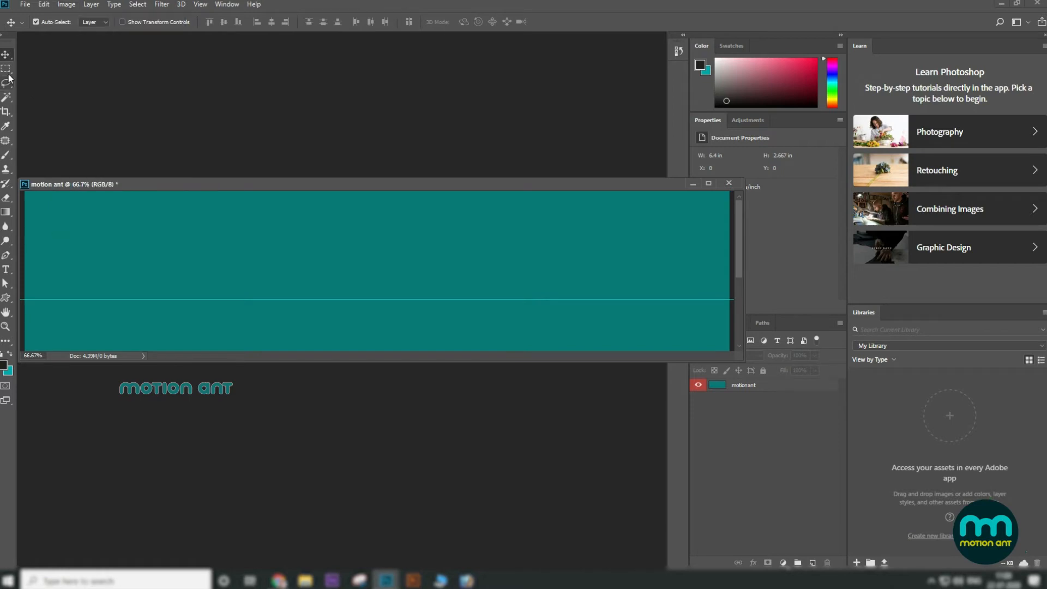
# Step: Collapse the Learn and Libraries panels to icons, and move the floating document window slightly up with the Move tool active
pyautogui.click(6, 68)
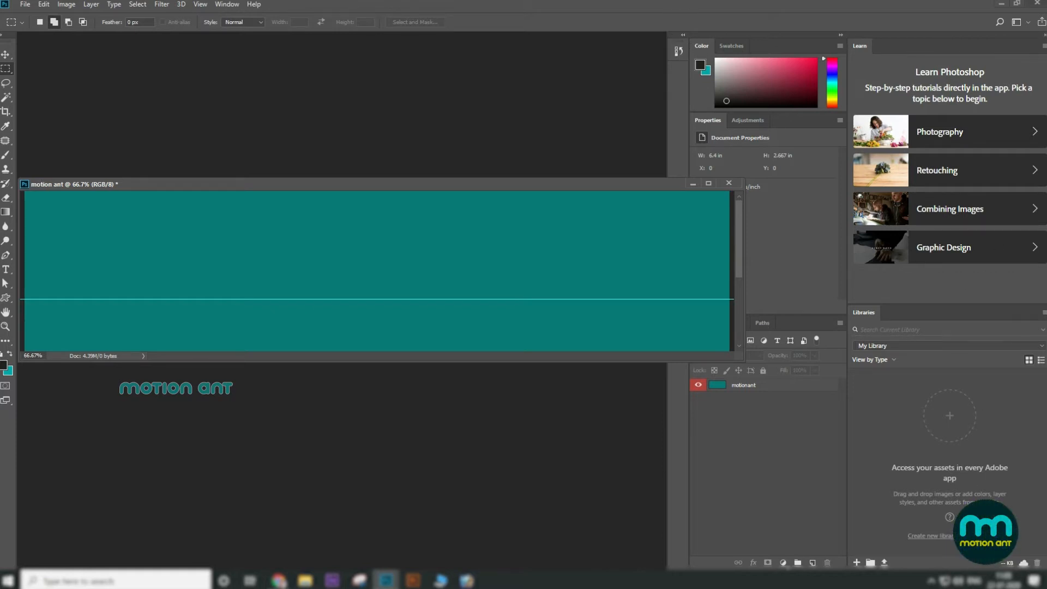
pyautogui.click(1044, 36)
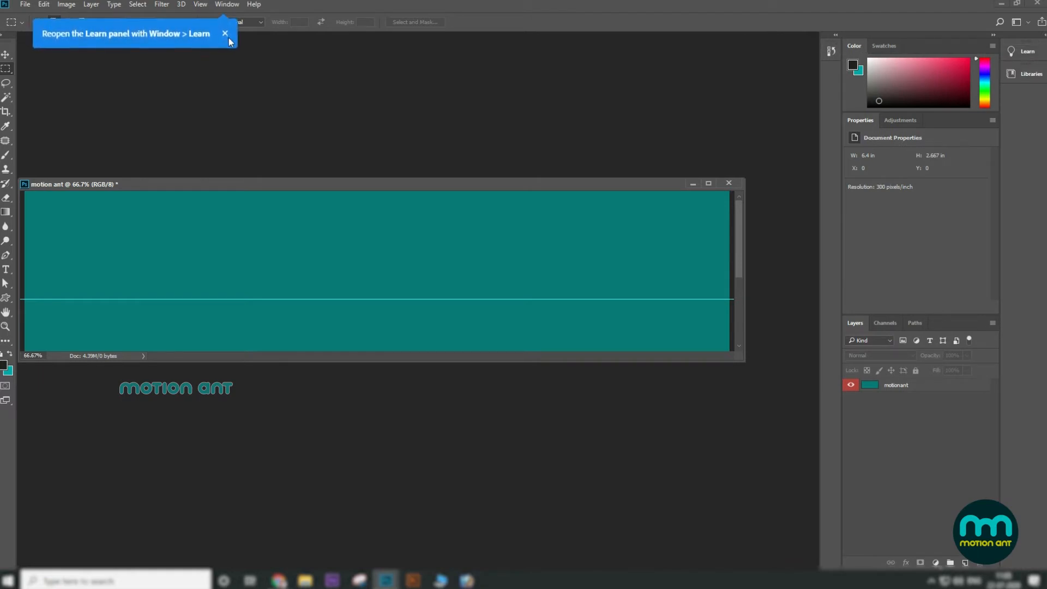
pyautogui.press('v')
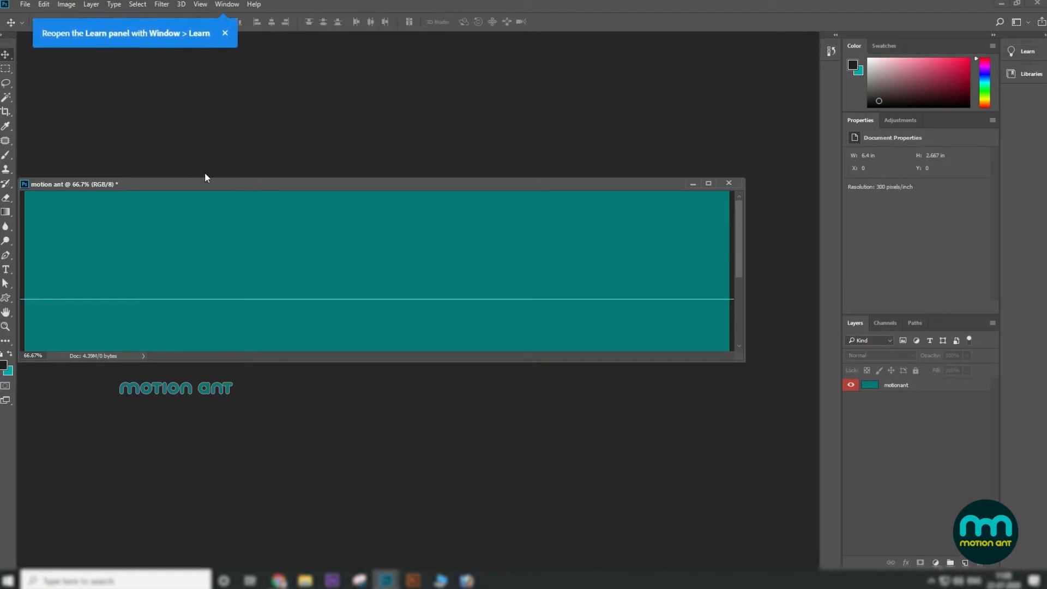
pyautogui.moveTo(253, 184); pyautogui.dragTo(271, 139)
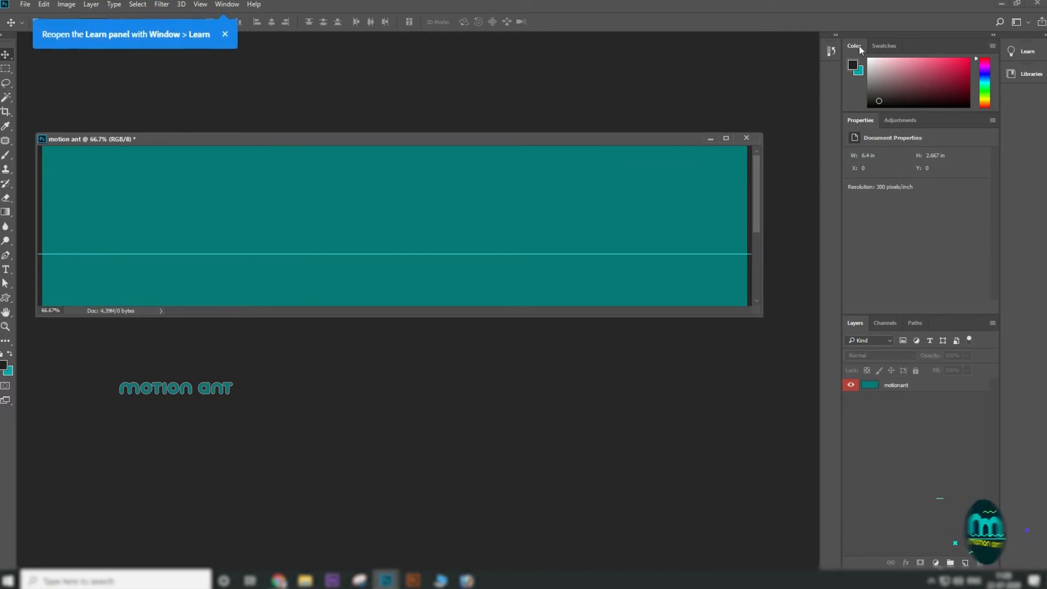
# Step: Expand and collapse the History panel, and narrow the docked panel column beside it
pyautogui.click(836, 37)
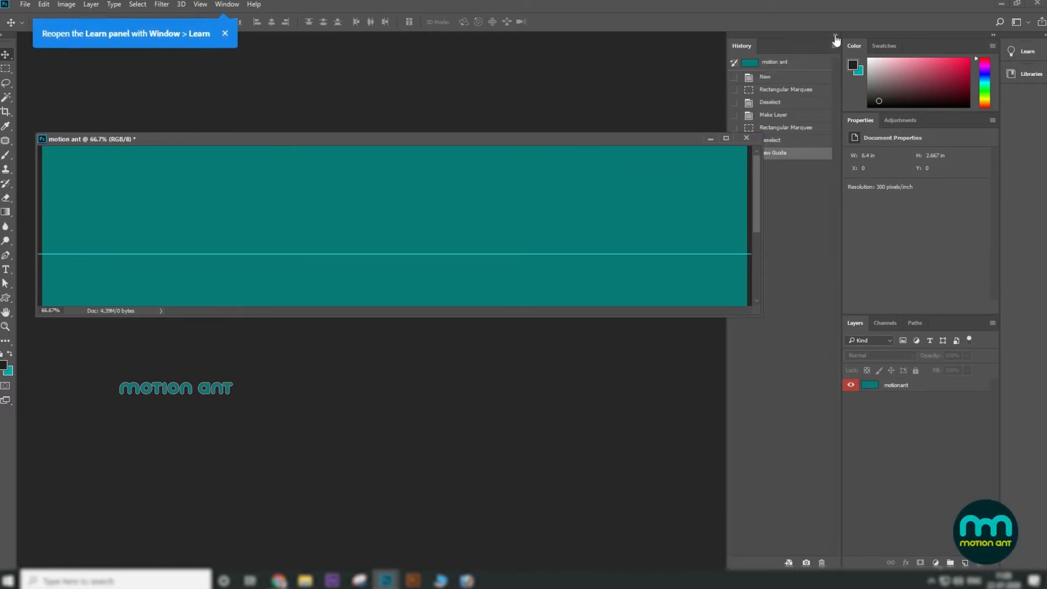
pyautogui.click(835, 38)
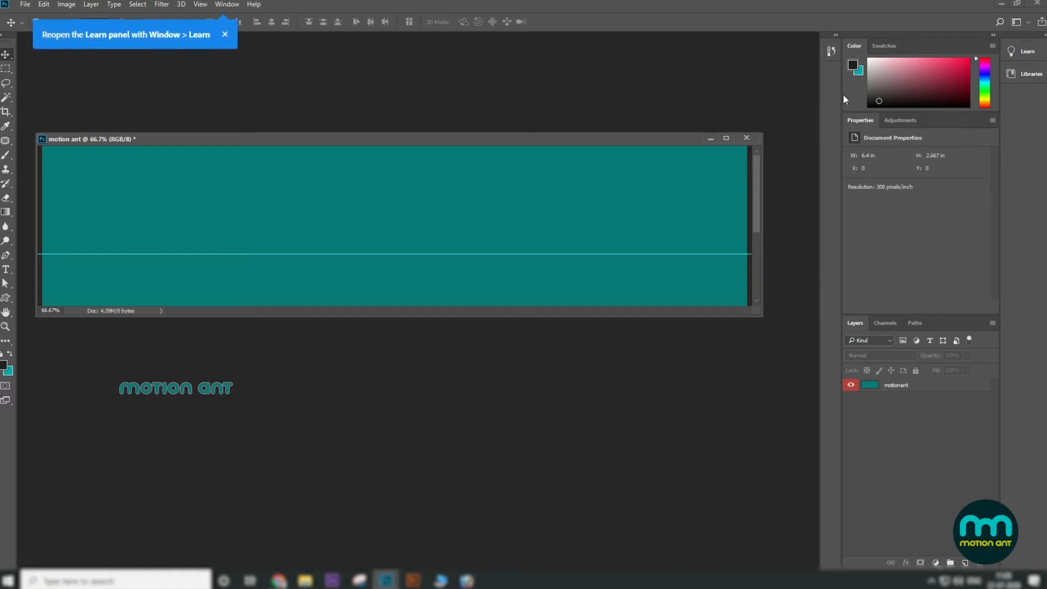
pyautogui.moveTo(843, 96)
pyautogui.mouseDown()
pyautogui.moveTo(677, 100)
pyautogui.moveTo(844, 96)
pyautogui.mouseUp()
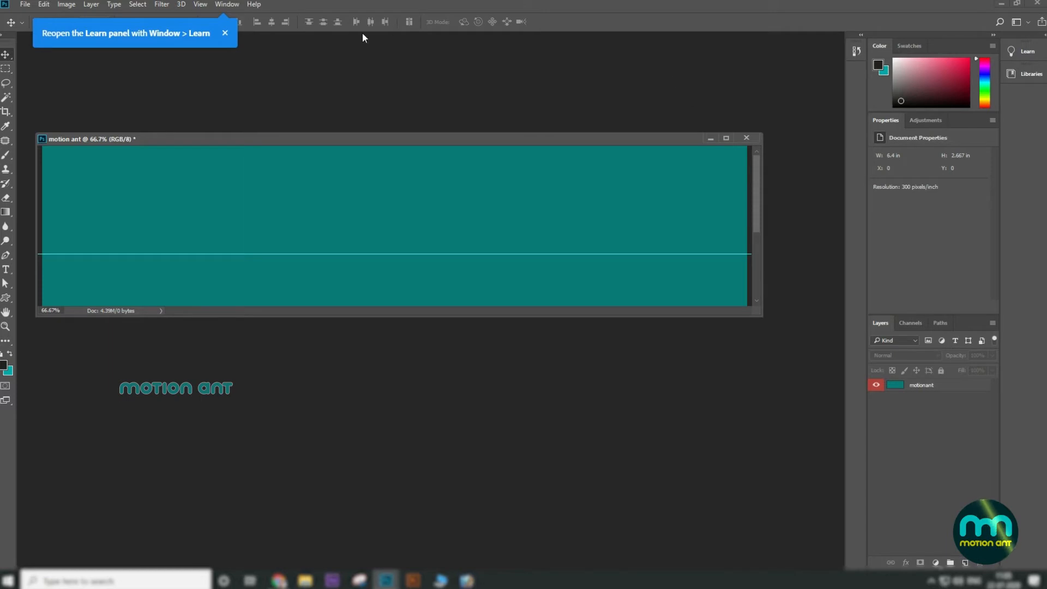
# Step: Shift the floating document window slightly sideways, and dismiss the tip about reopening the Learn panel
pyautogui.moveTo(261, 136); pyautogui.dragTo(288, 138)
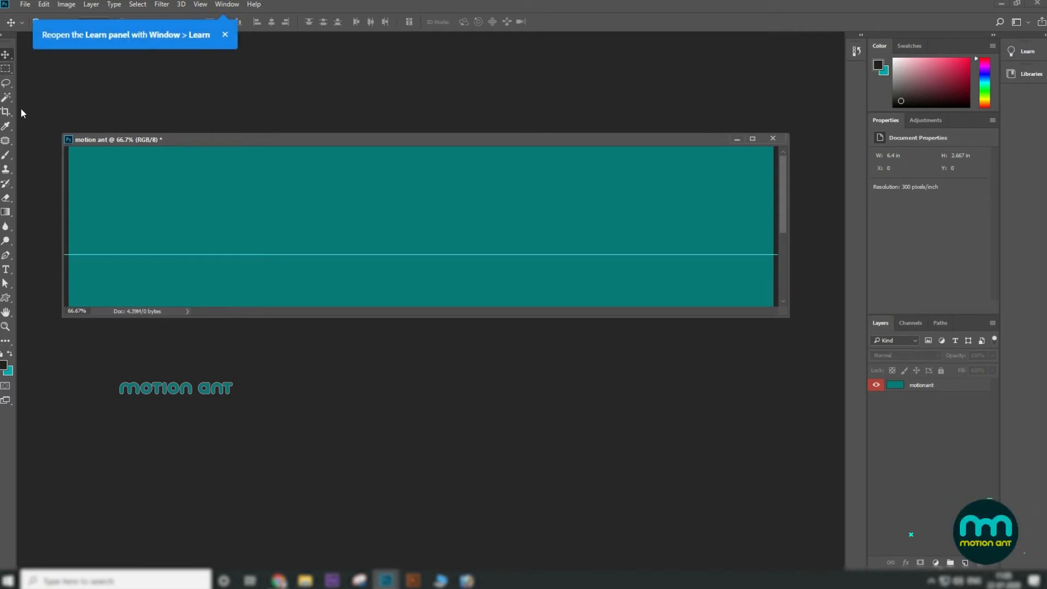
pyautogui.click(226, 33)
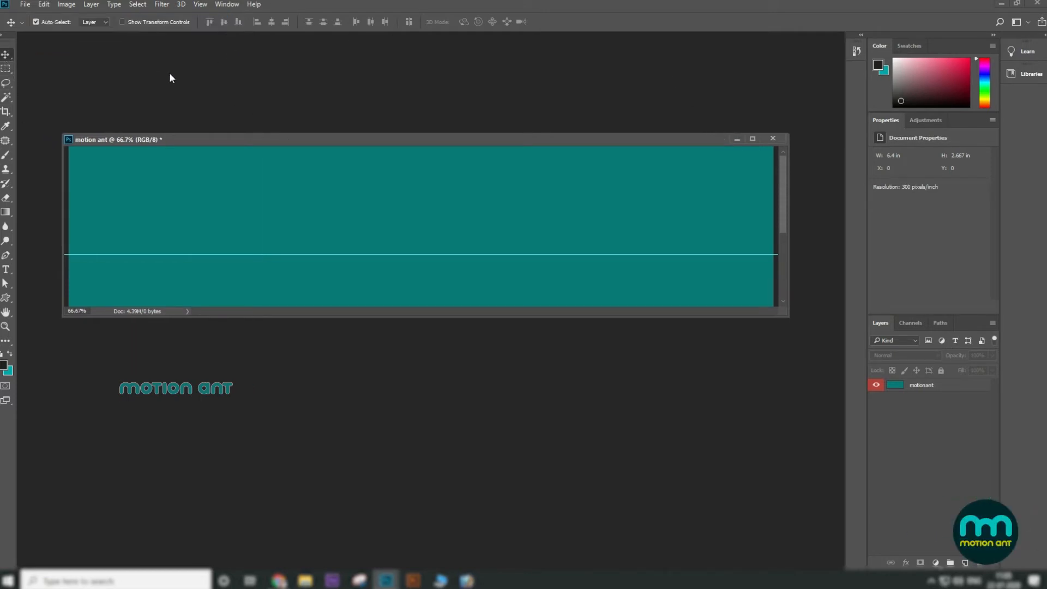
# Step: Add a new layer and draw a rectangular marquee selection about 0.82 by 0.47 in above the guide, near the canvas's middle
pyautogui.click(6, 69)
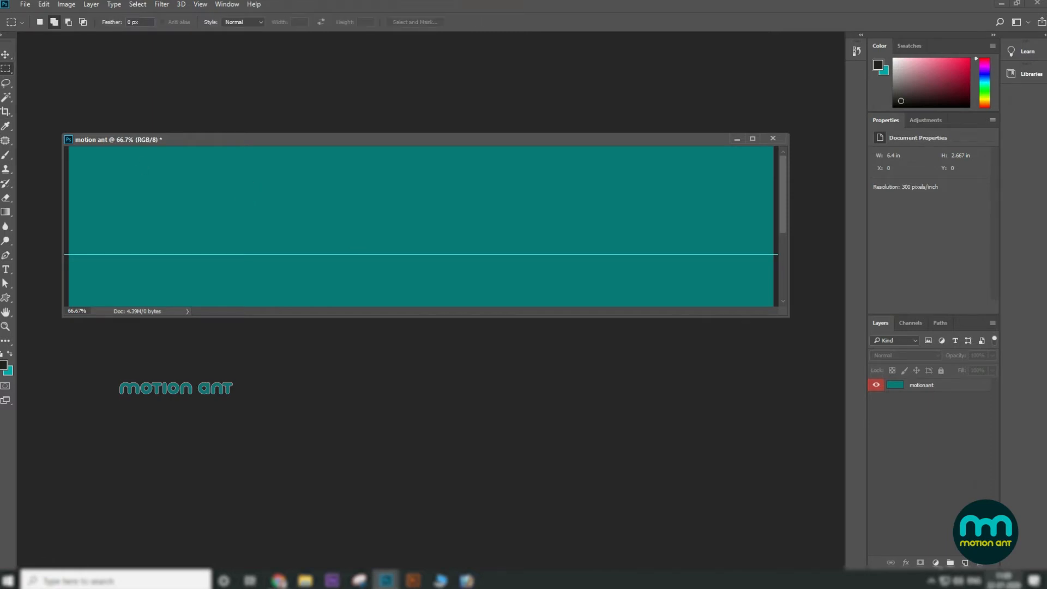
pyautogui.click(965, 562)
pyautogui.moveTo(368, 191); pyautogui.dragTo(458, 243)
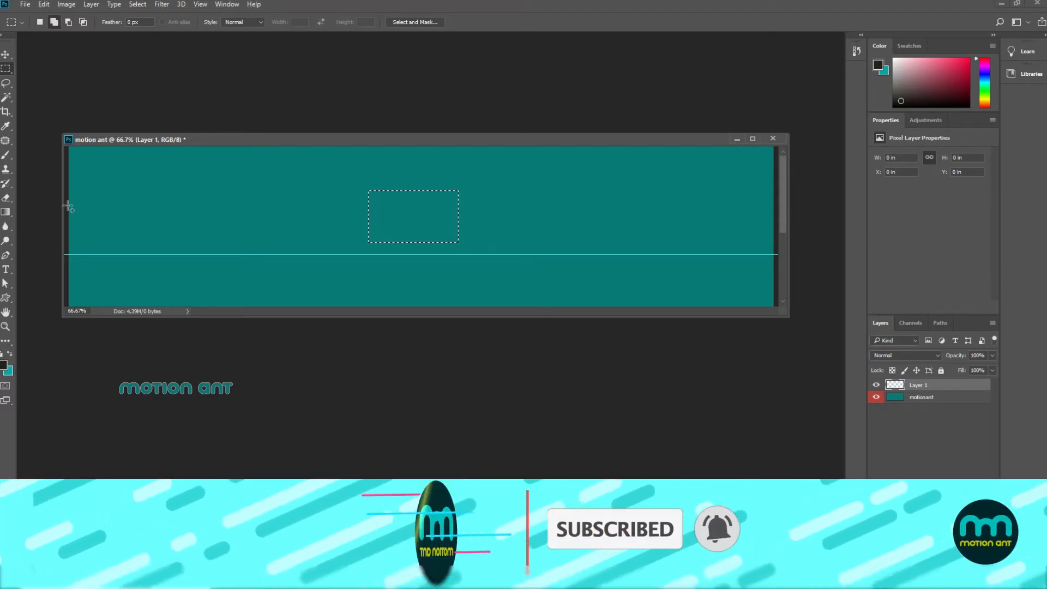
# Step: Set the background color to bright red
pyautogui.click(8, 371)
pyautogui.moveTo(518, 360); pyautogui.dragTo(561, 335)
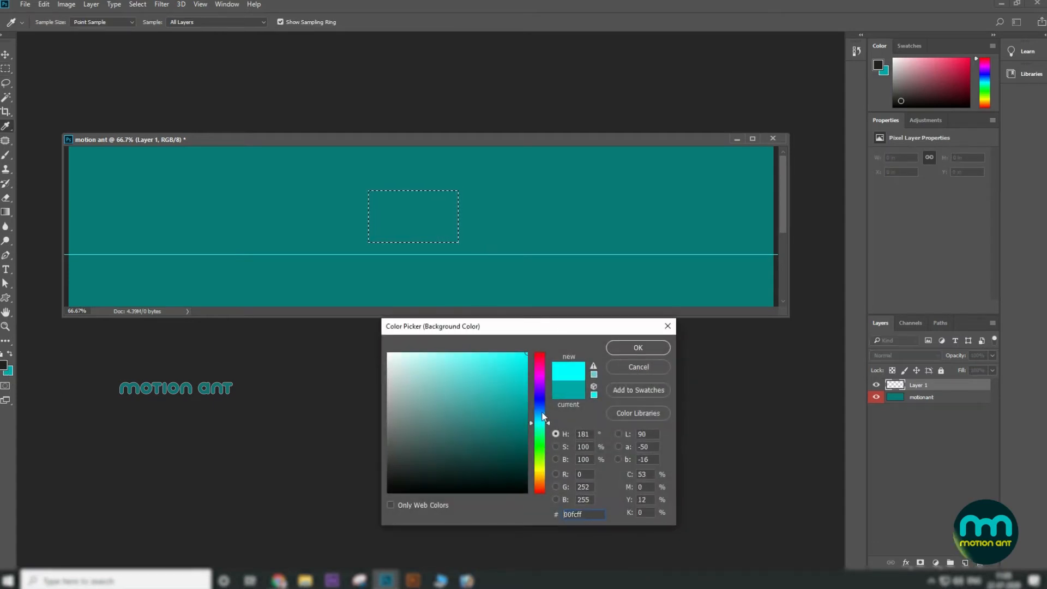
pyautogui.moveTo(542, 417); pyautogui.dragTo(538, 355)
pyautogui.click(639, 347)
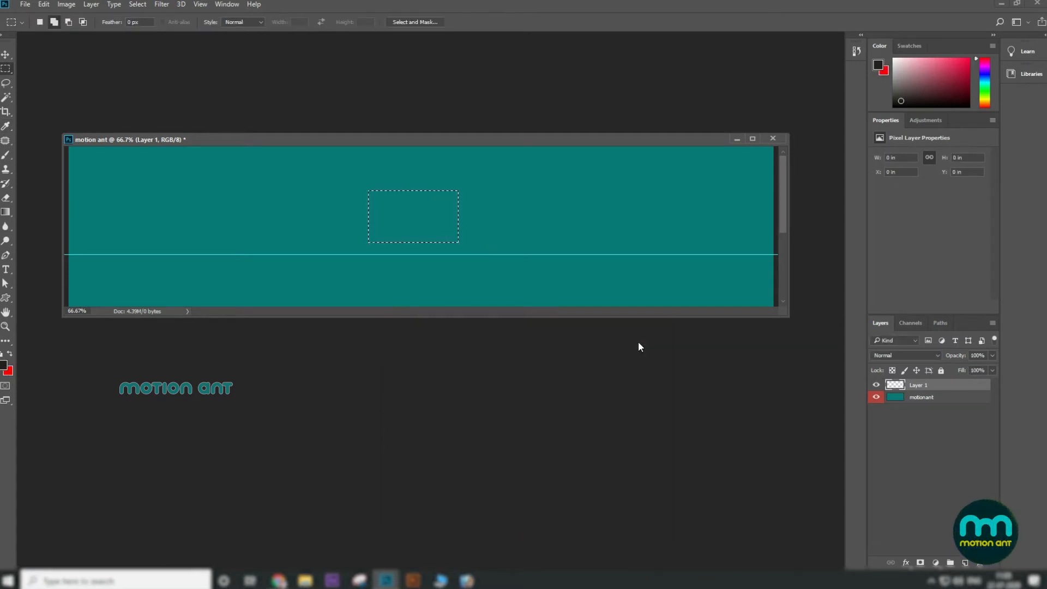
# Step: Fill the rectangular selection on the new layer with the red background color, and deselect it
pyautogui.hotkey('ctrl', 'BackSpace')
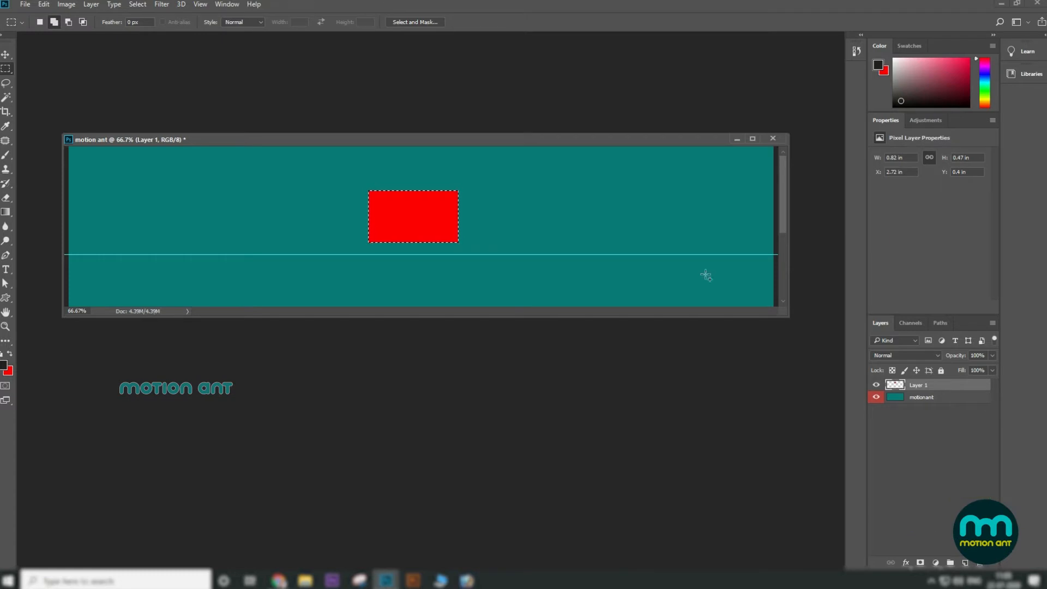
pyautogui.click(136, 5)
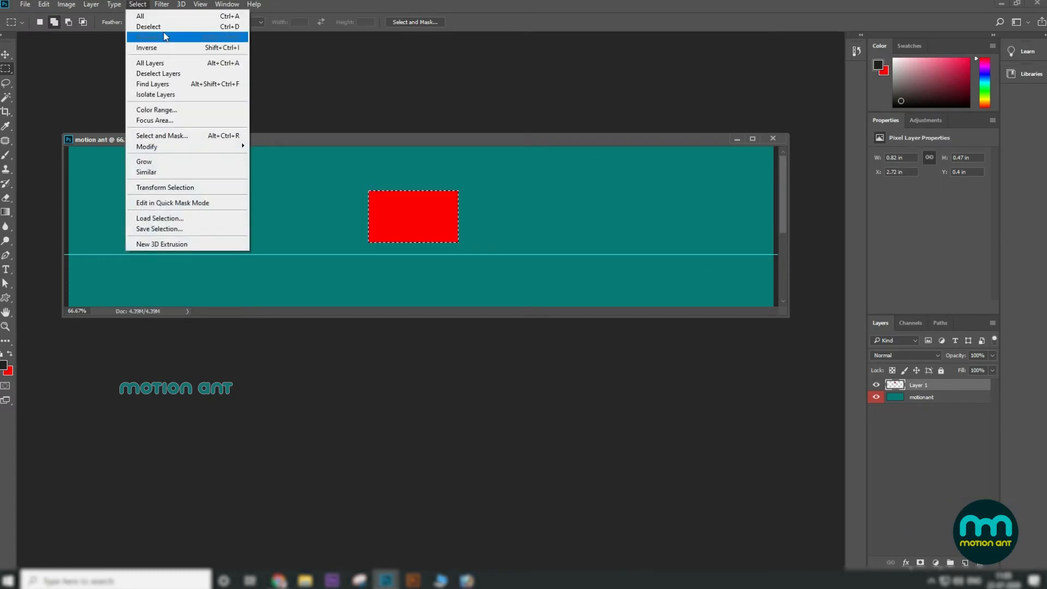
pyautogui.click(148, 27)
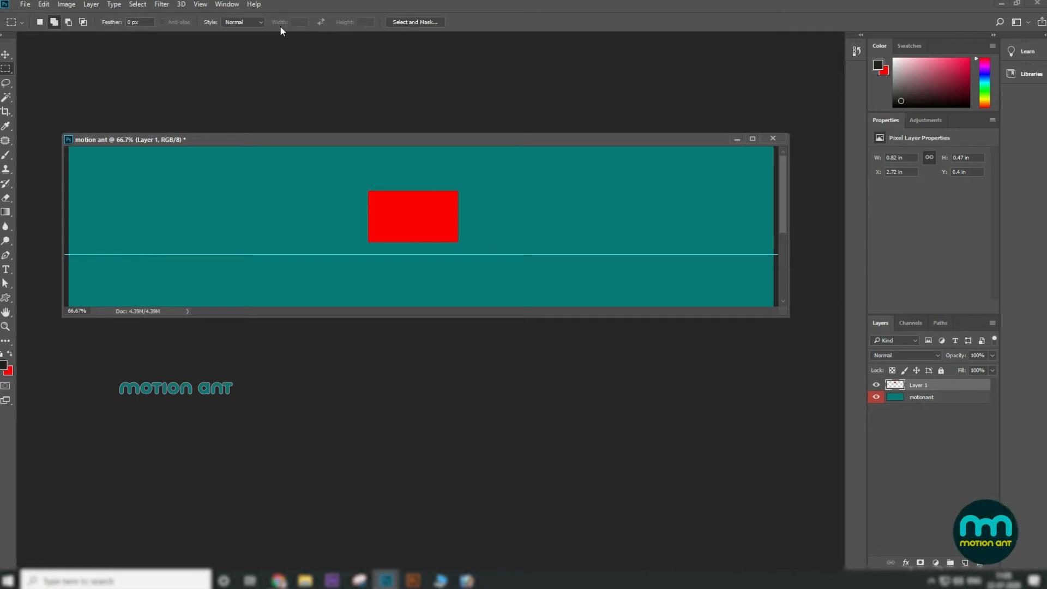
# Step: Preview the Lasso tool's options, and activate the Brush tool with its size enlarged to 35 px
pyautogui.click(6, 84)
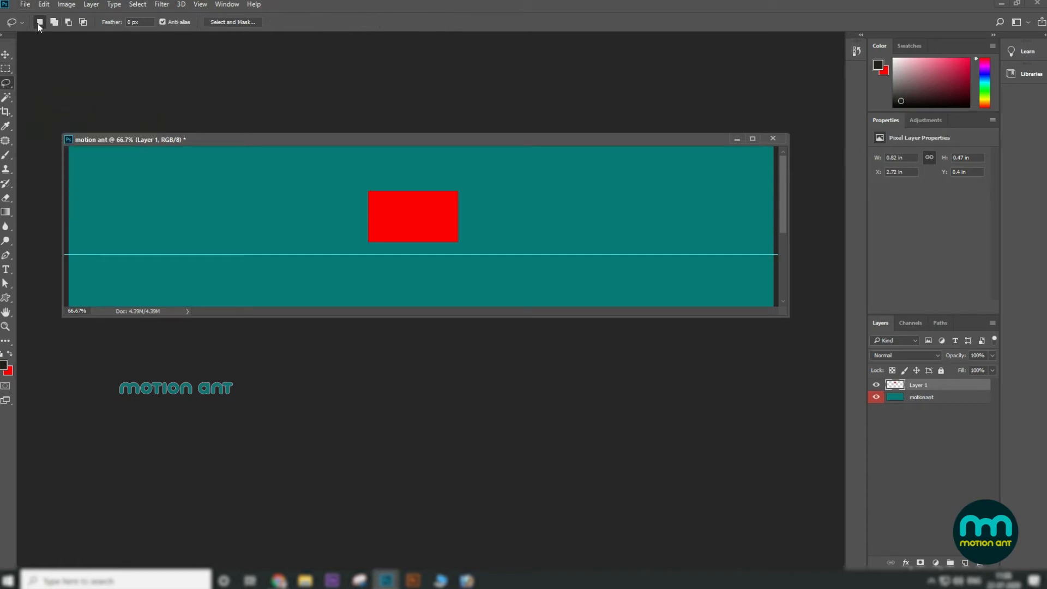
pyautogui.click(5, 155)
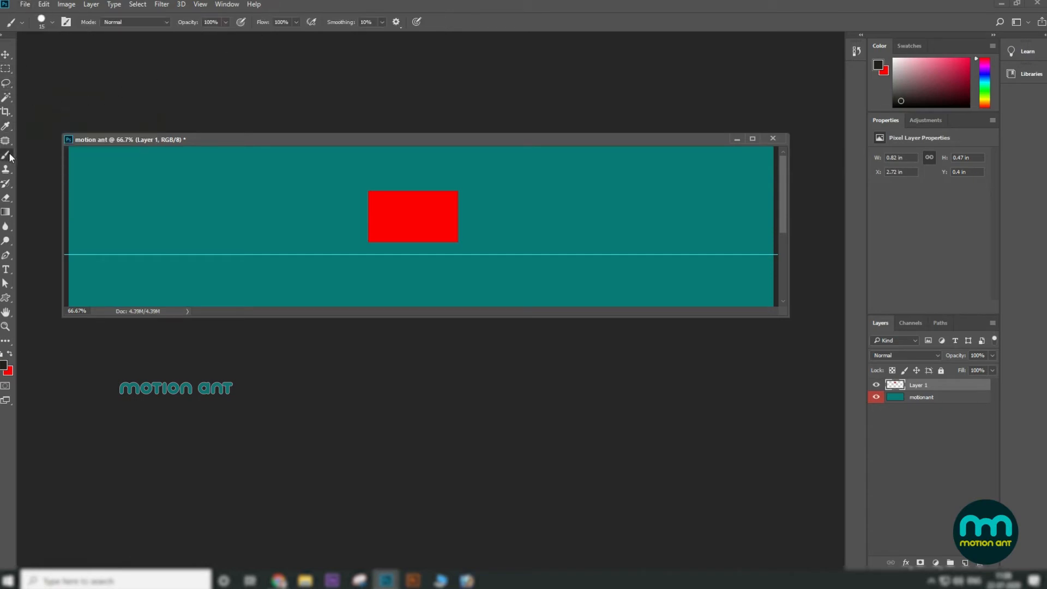
pyautogui.click(60, 155)
pyautogui.press(']')
pyautogui.press(']')
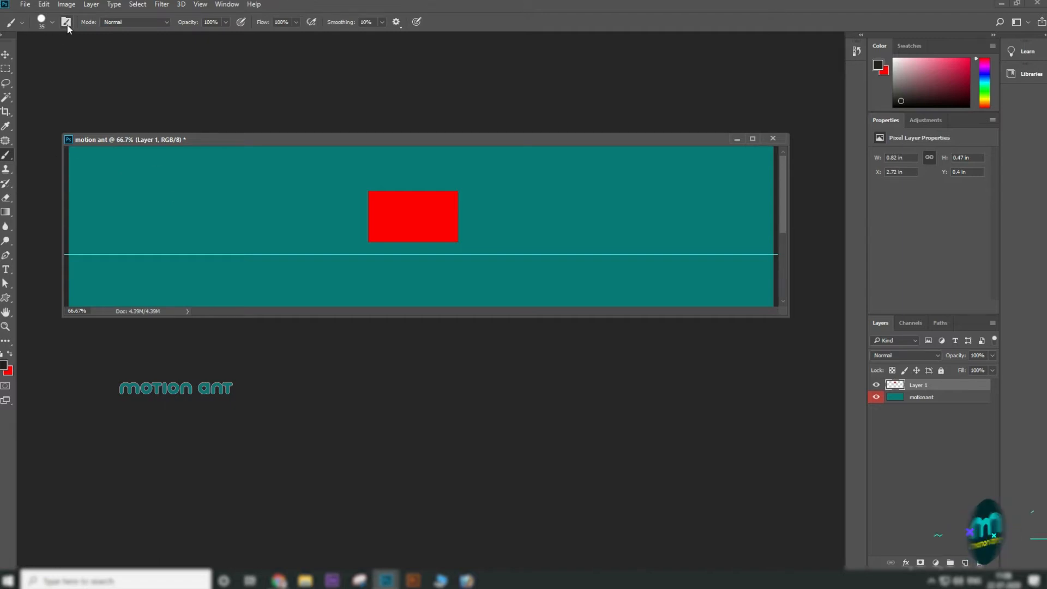
# Step: Set the hard round brush's size to 21 px in the brush settings
pyautogui.click(52, 22)
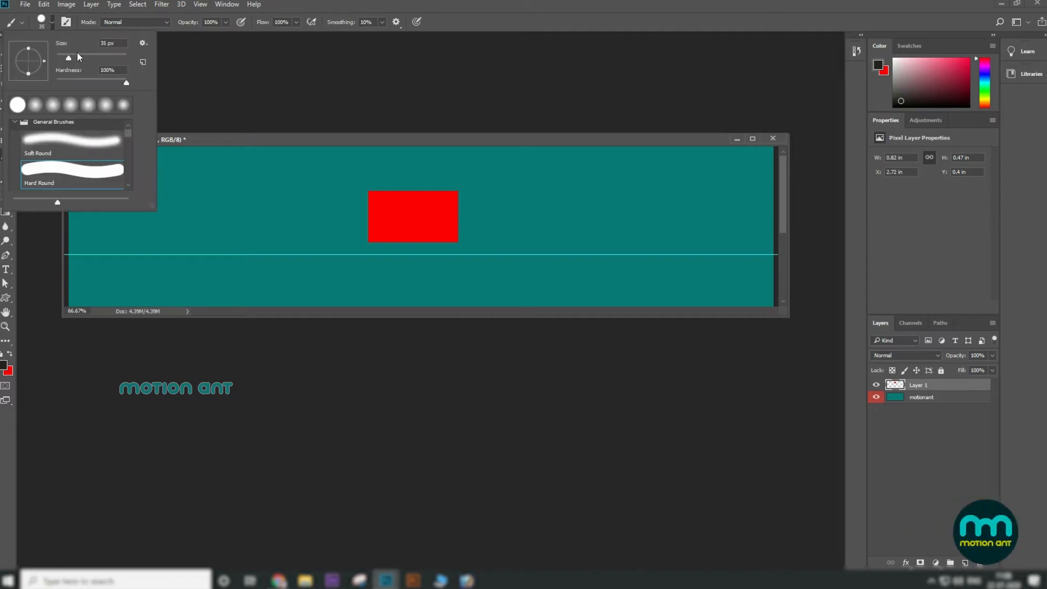
pyautogui.moveTo(68, 57); pyautogui.dragTo(108, 58)
pyautogui.moveTo(108, 59); pyautogui.dragTo(57, 58)
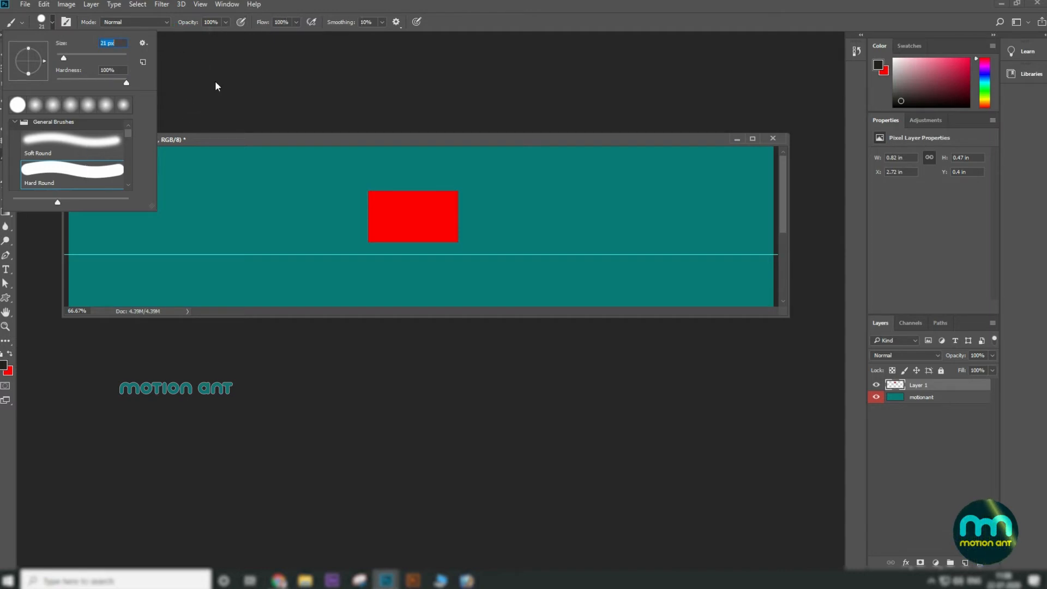
pyautogui.click(204, 55)
# Step: Activate the Gradient tool to see its options, and show the Brushes panel
pyautogui.click(6, 212)
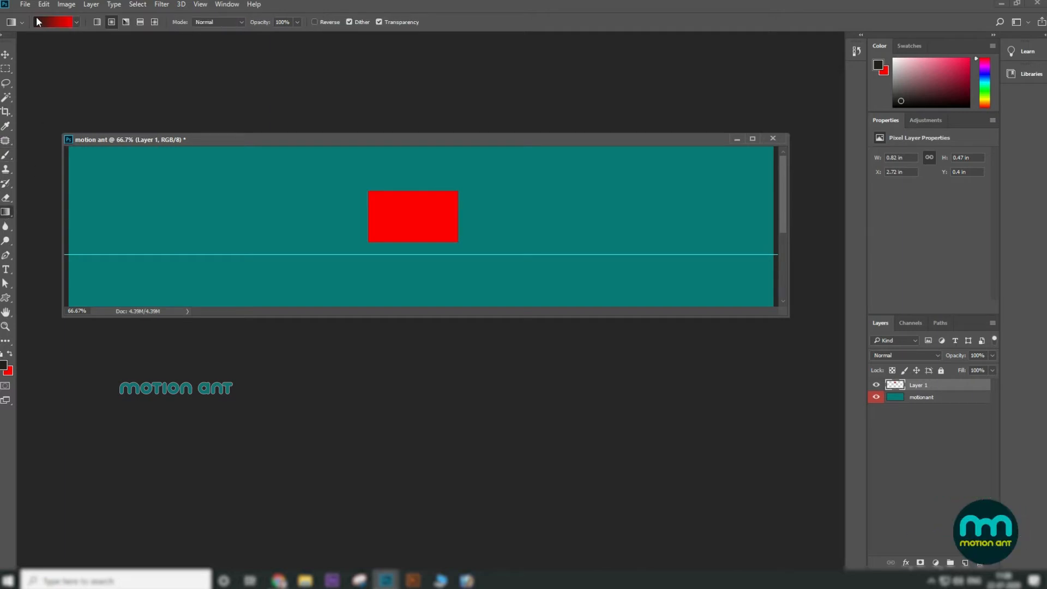
pyautogui.click(227, 3)
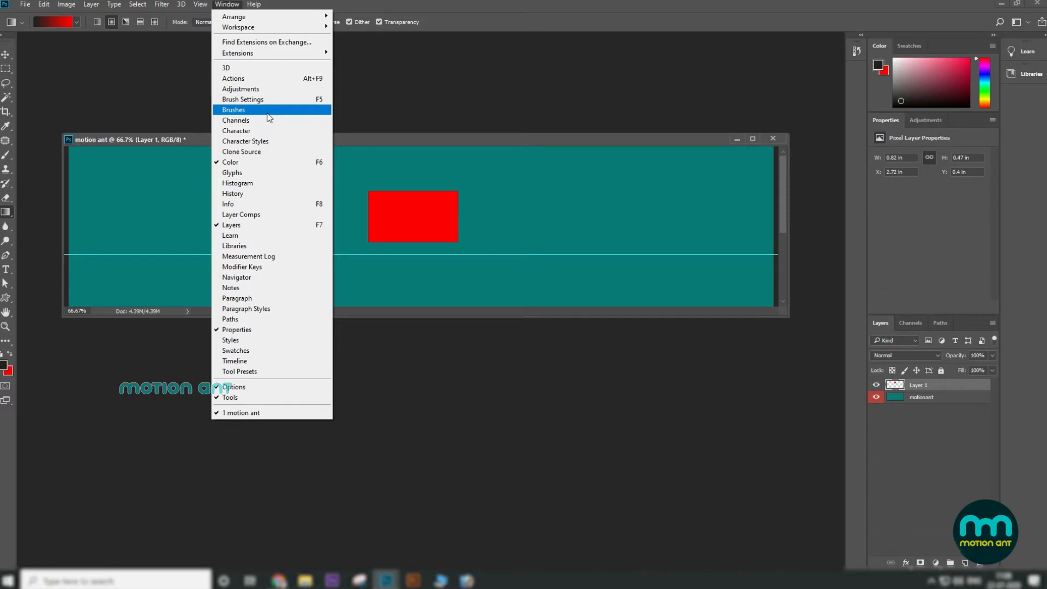
pyautogui.click(273, 108)
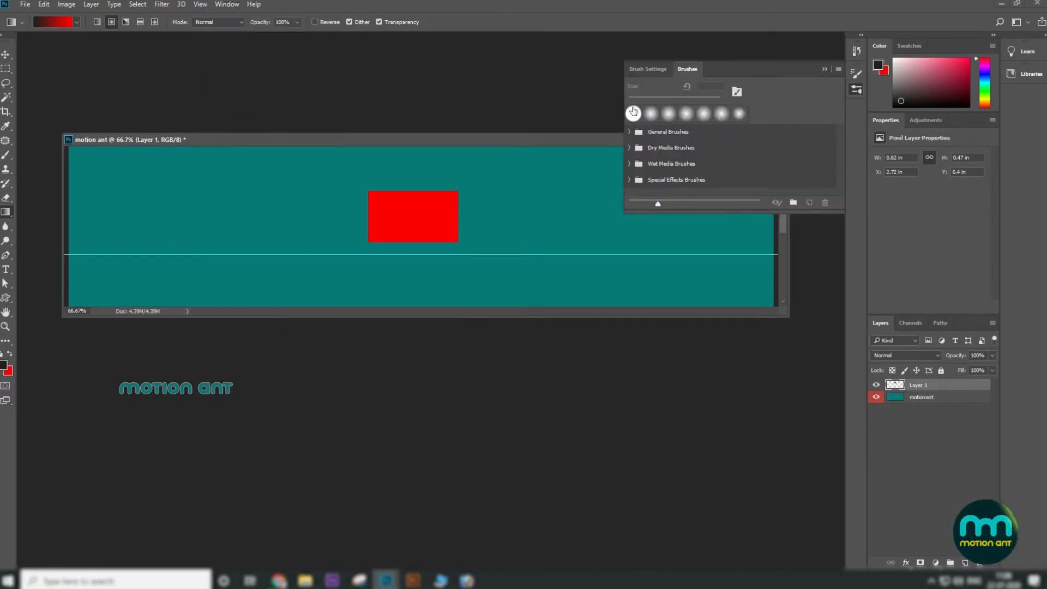
# Step: Close the Brushes and Brush Settings panel group
pyautogui.click(838, 69)
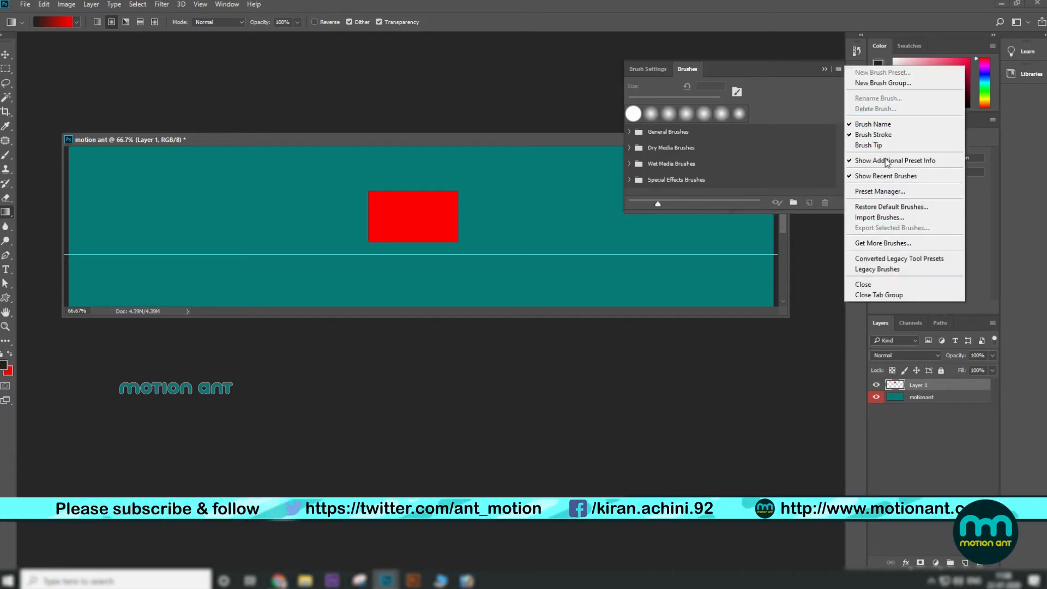
pyautogui.click(884, 289)
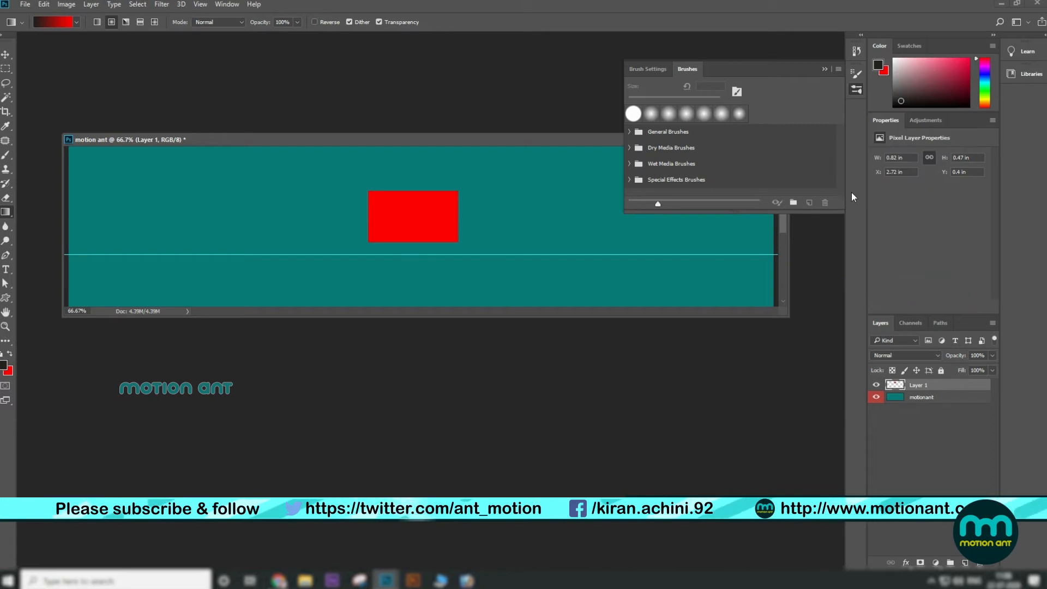
pyautogui.click(838, 69)
pyautogui.click(863, 124)
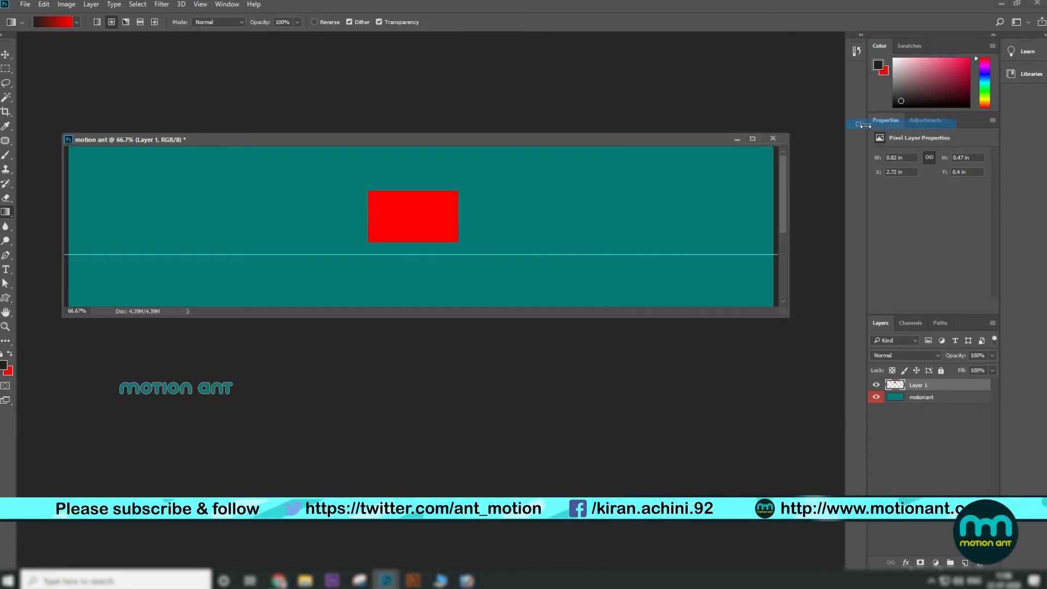
# Step: Activate the Hand tool, maximize the document window, and practice zooming the canvas in and out in preset increments
pyautogui.click(6, 312)
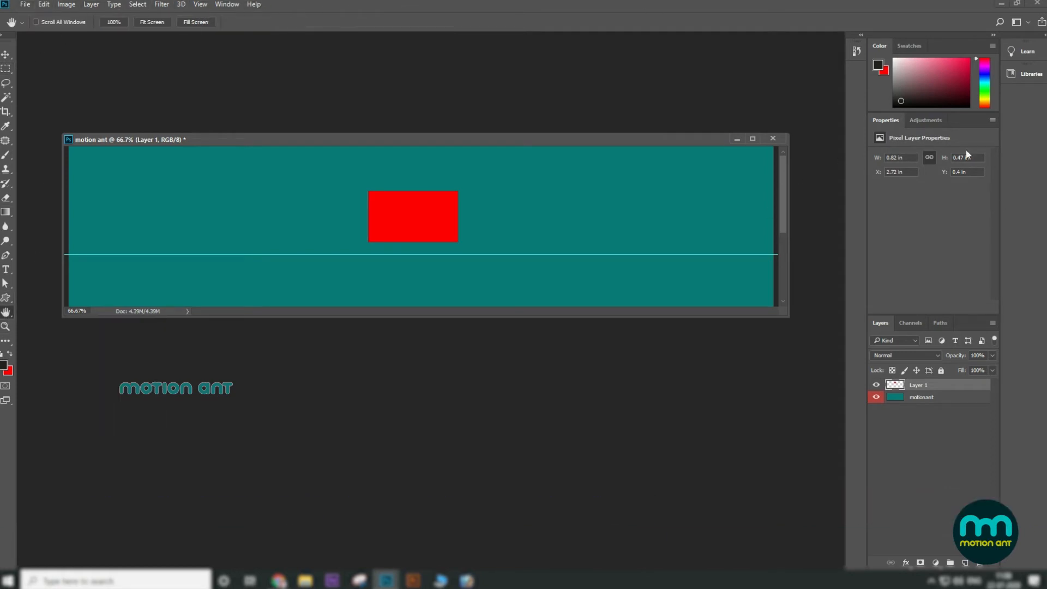
pyautogui.click(752, 138)
pyautogui.keyDown('ctrl'); pyautogui.click(507, 213); pyautogui.keyUp('ctrl')
pyautogui.keyDown('ctrl'); pyautogui.click(507, 213); pyautogui.keyUp('ctrl')
pyautogui.keyDown('ctrl'); pyautogui.click(507, 213); pyautogui.keyUp('ctrl')
pyautogui.hotkey('ctrl', '-')
pyautogui.hotkey('ctrl', '-')
pyautogui.hotkey('ctrl', '-')
pyautogui.hotkey('ctrl', '-')
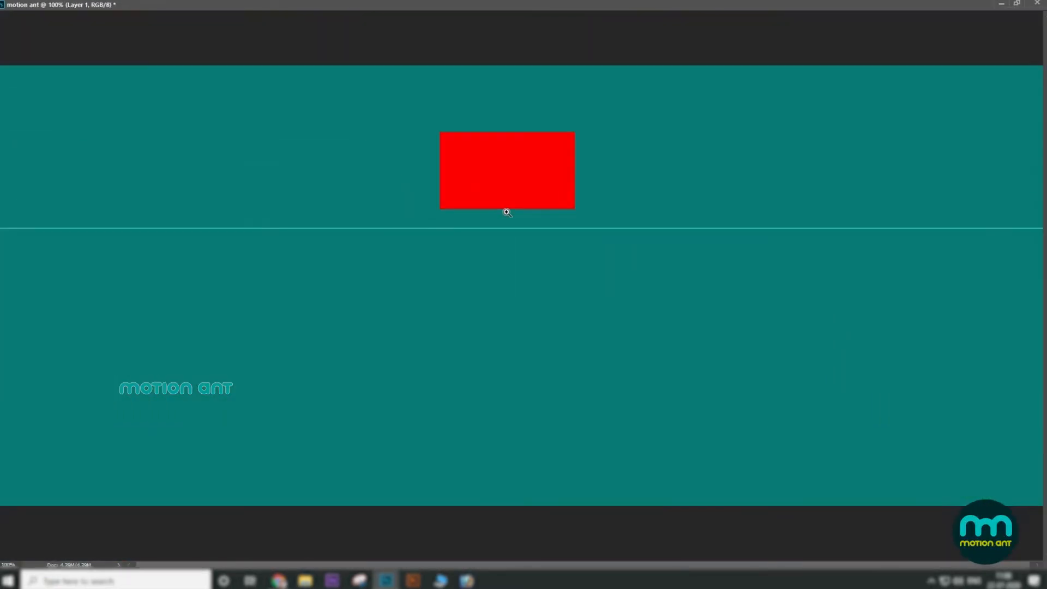
pyautogui.hotkey('ctrl', '-')
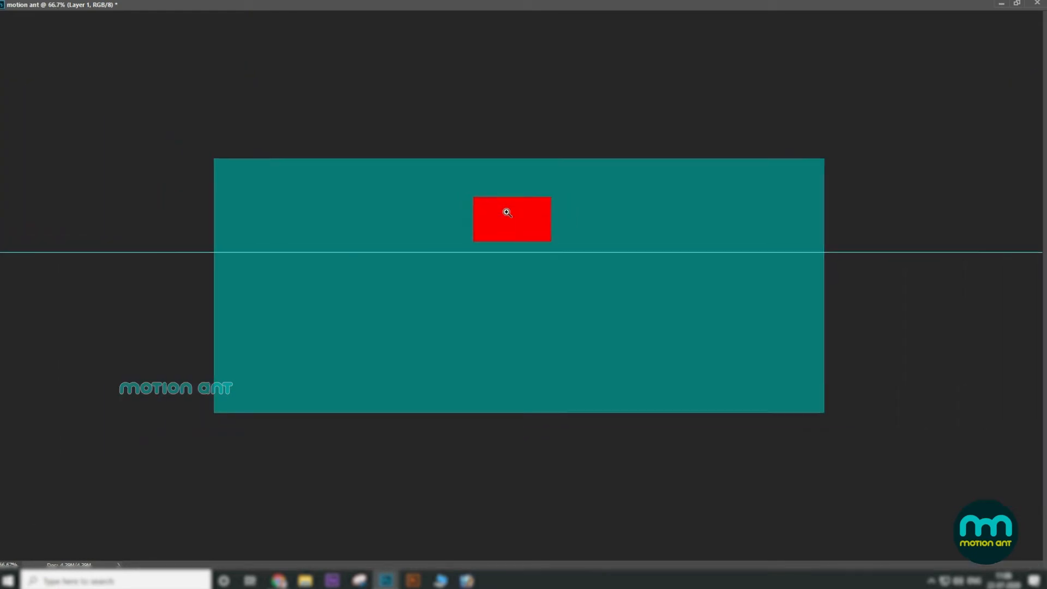
pyautogui.hotkey('ctrl', '+')
pyautogui.hotkey('ctrl', '+')
pyautogui.hotkey('ctrl', '+')
pyautogui.hotkey('ctrl', '+')
pyautogui.hotkey('ctrl', '-')
pyautogui.hotkey('ctrl', '-')
pyautogui.hotkey('ctrl', '-')
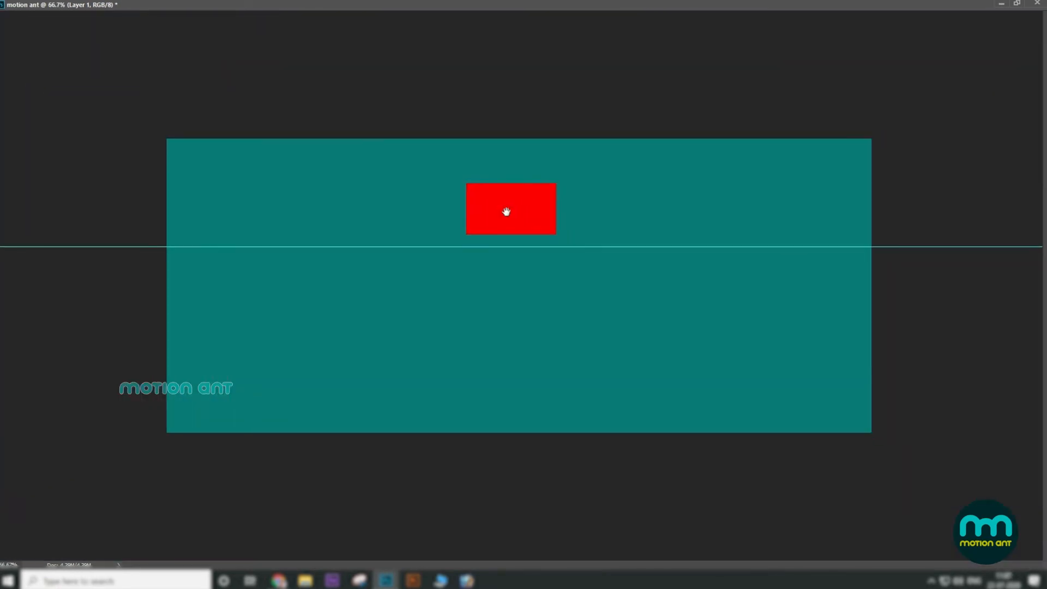
# Step: Practice smooth zooming in and out around the middle of the canvas, and restore the document to its floating window
pyautogui.scroll(2, 542, 300)
pyautogui.scroll(3, 542, 299)
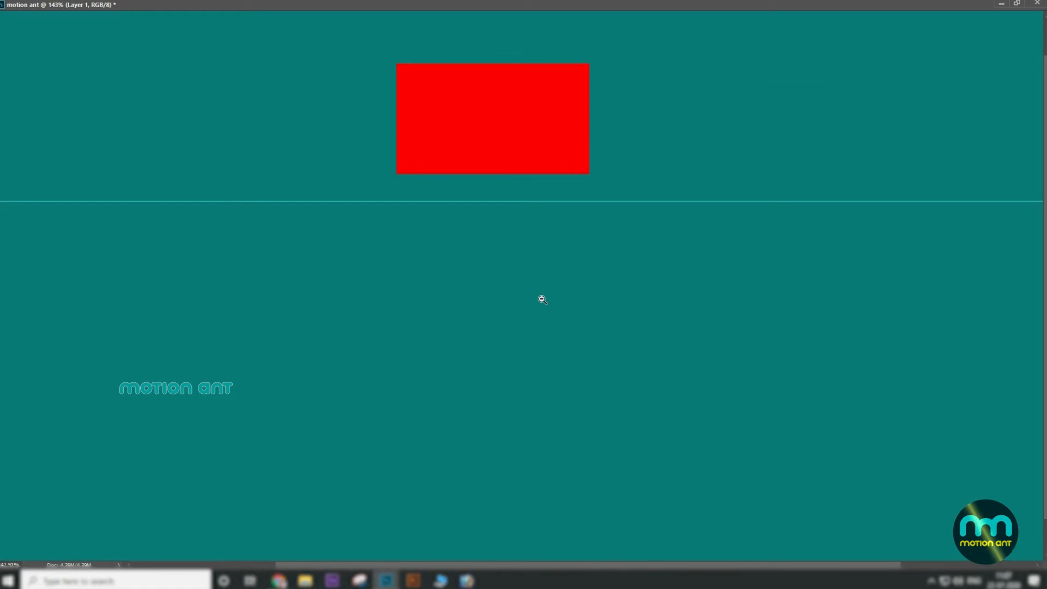
pyautogui.scroll(-3, 542, 299)
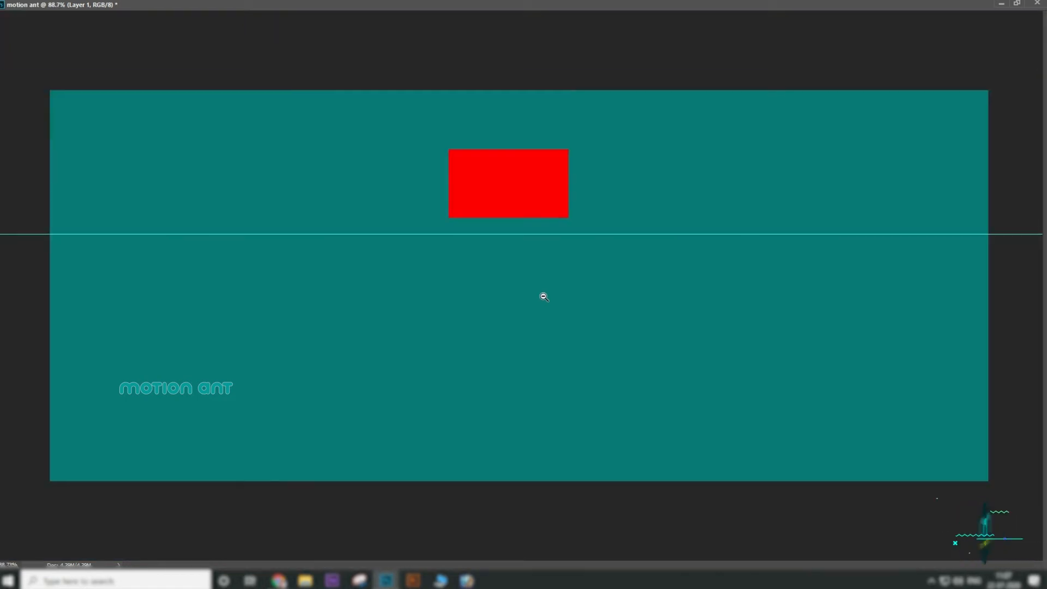
pyautogui.scroll(-1, 543, 296)
pyautogui.scroll(5, 543, 296)
pyautogui.scroll(1, 544, 297)
pyautogui.scroll(-6, 544, 297)
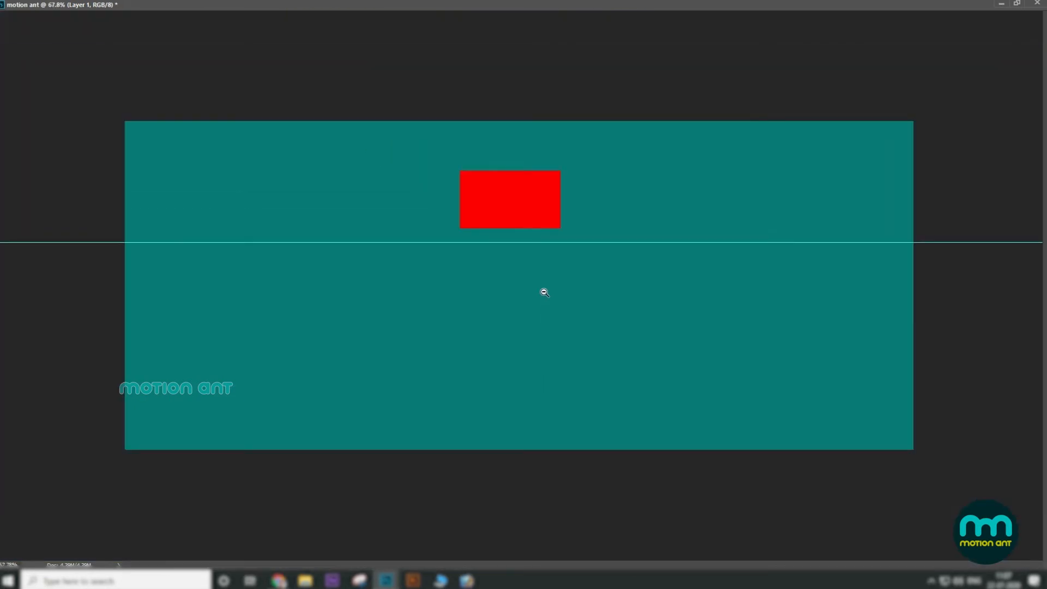
pyautogui.scroll(-1, 543, 293)
pyautogui.scroll(1, 544, 293)
pyautogui.click(1017, 3)
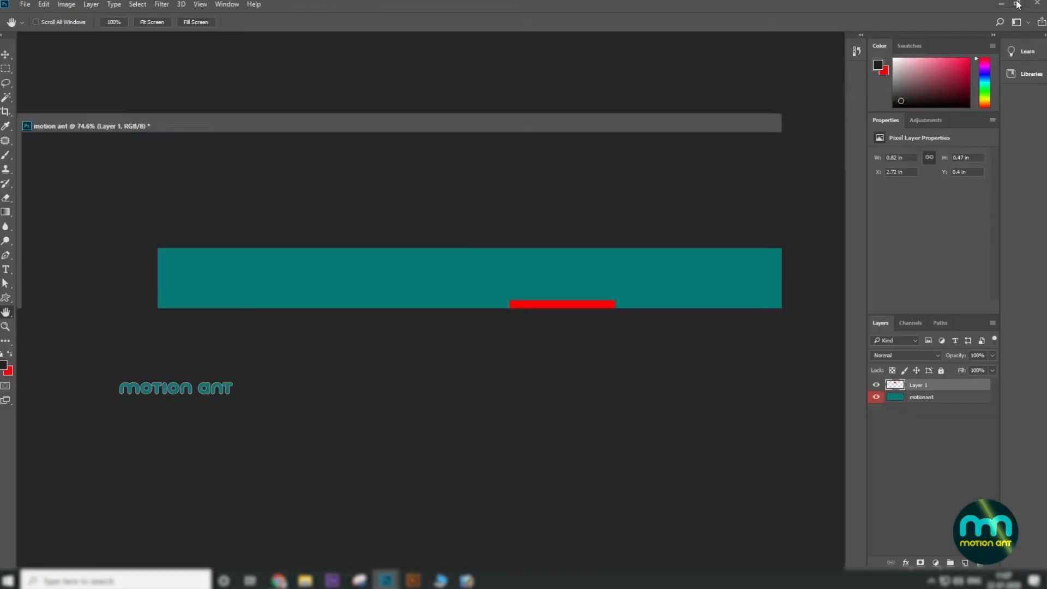
# Step: Activate the Move tool, and close the motion ant document without saving its changes
pyautogui.click(6, 56)
pyautogui.click(773, 138)
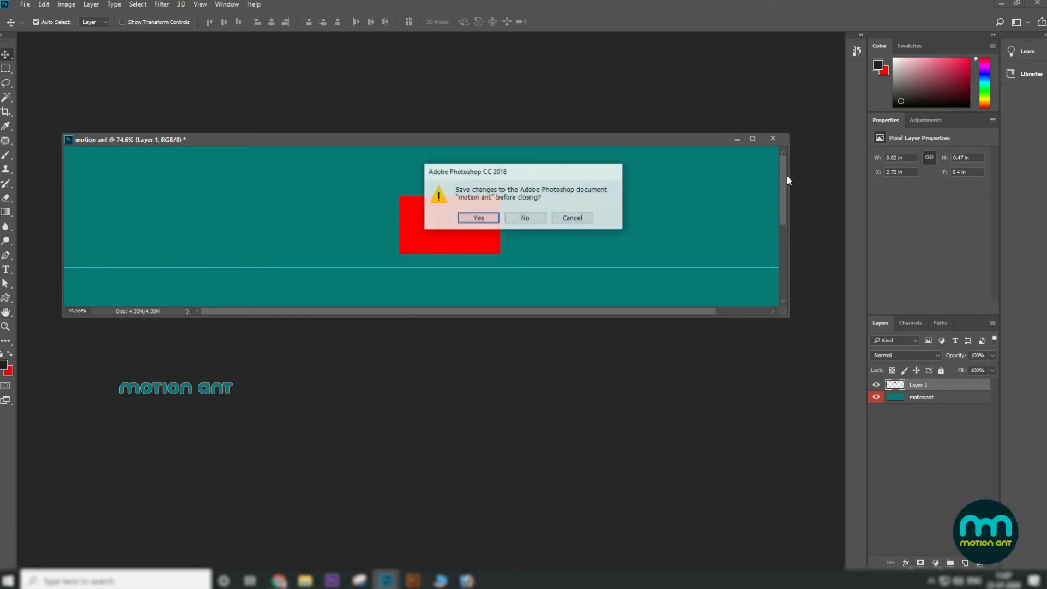
pyautogui.click(539, 219)
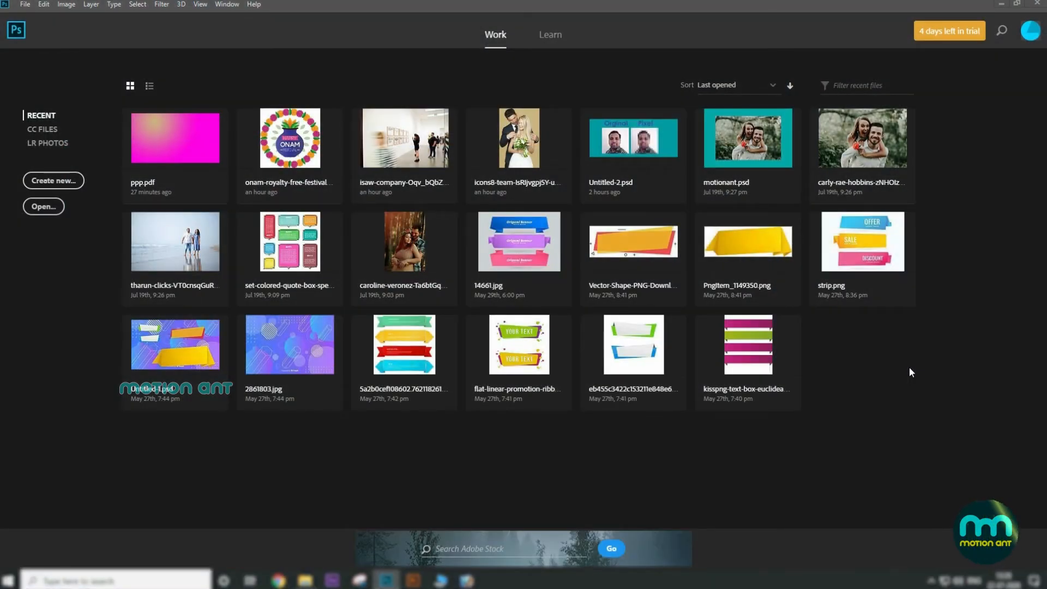
# Step: Create a new HDTV 1080p document, 1920 x 1080 px at 72 ppi, named motion ant
pyautogui.click(65, 181)
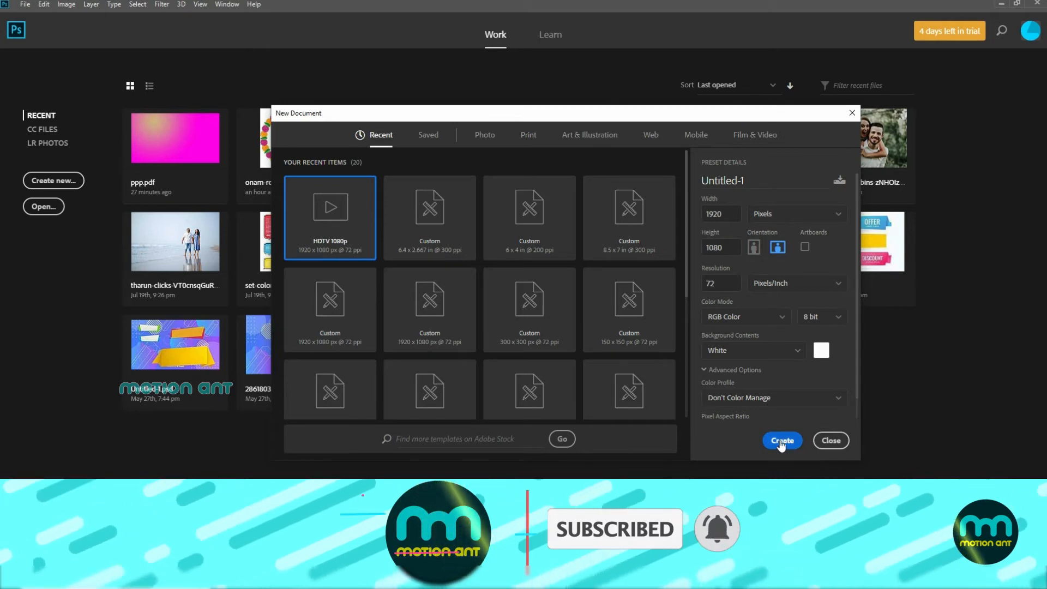
pyautogui.click(751, 183)
pyautogui.click(750, 184)
pyautogui.write('motion ant')
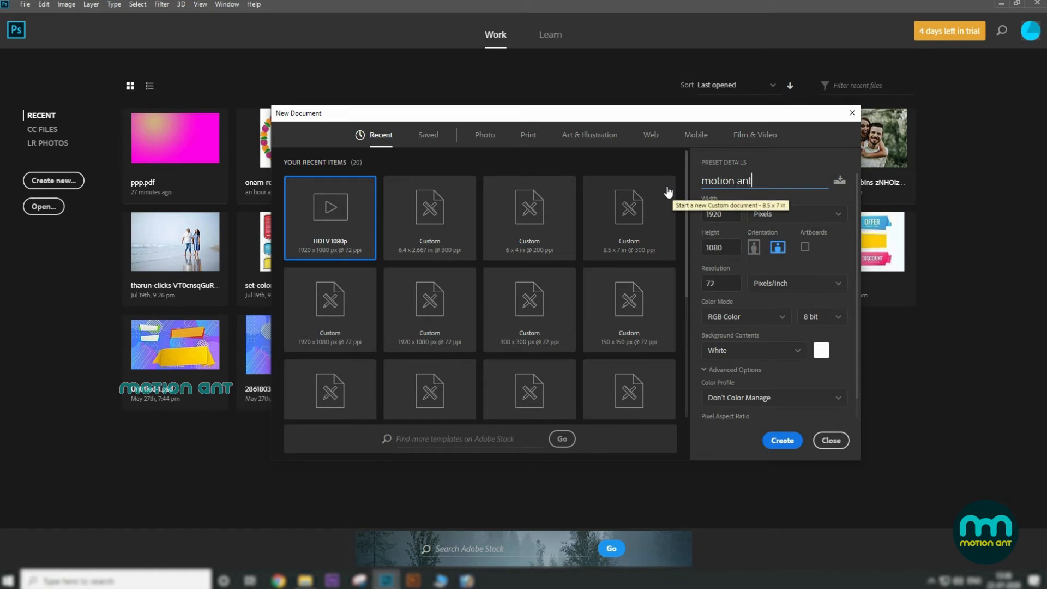
pyautogui.click(782, 441)
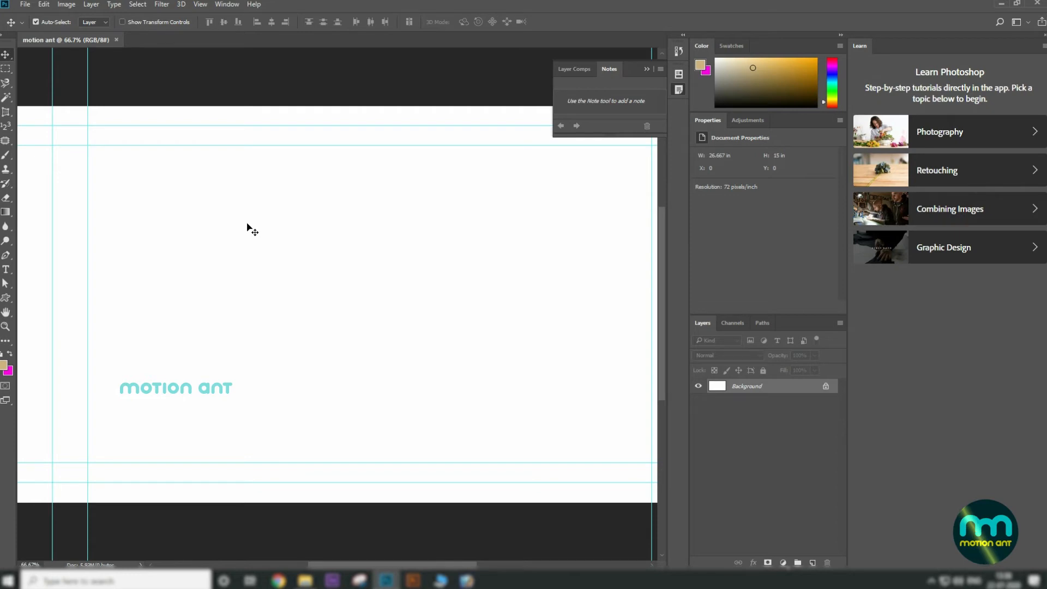
# Step: Try the two-column tool layout and return to one column, and collapse the Learn panel to a bare icon
pyautogui.click(3, 38)
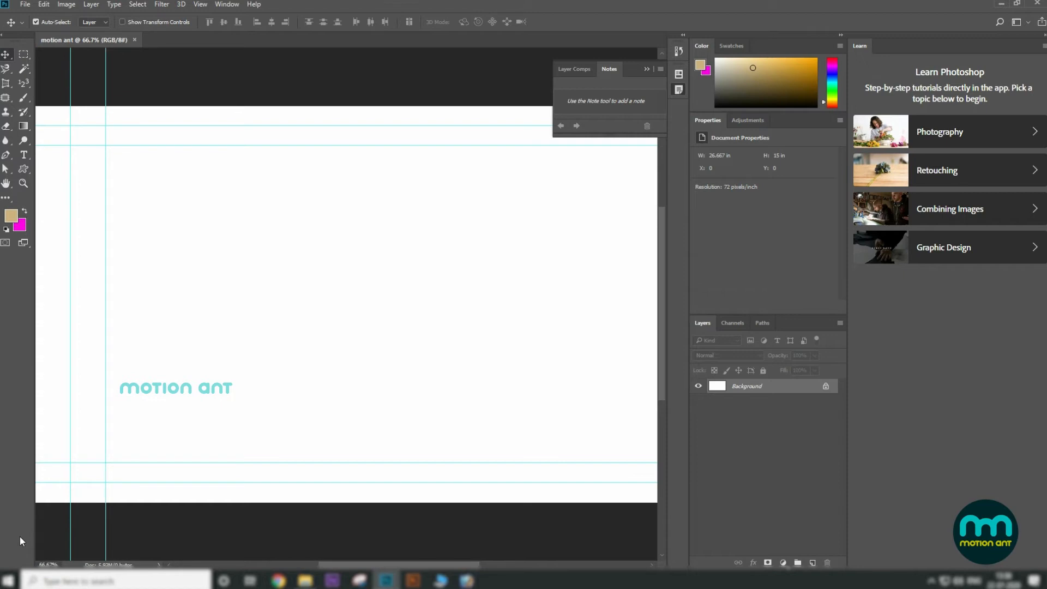
pyautogui.click(2, 37)
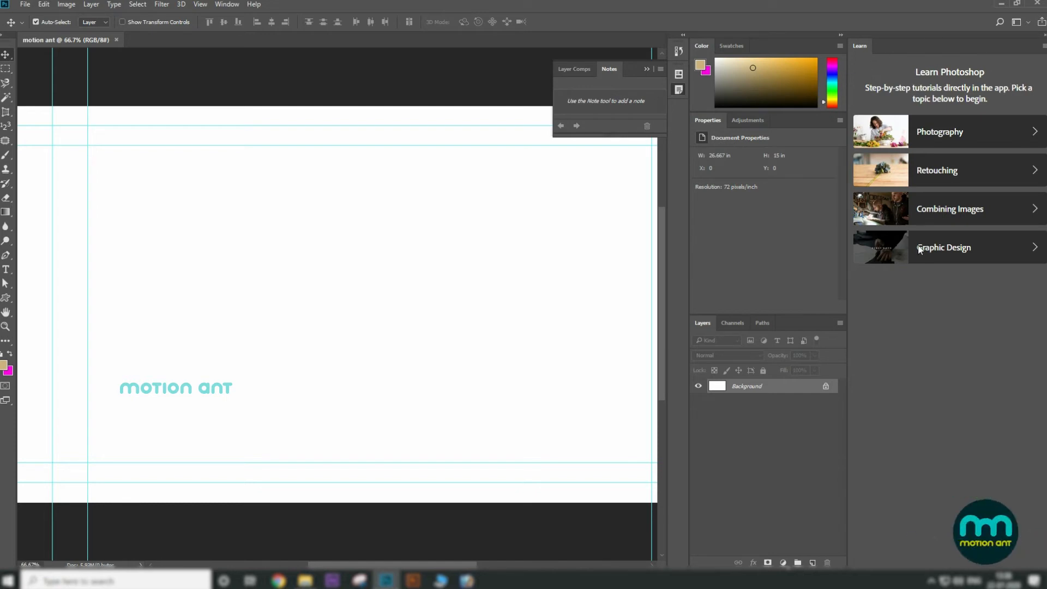
pyautogui.click(1043, 36)
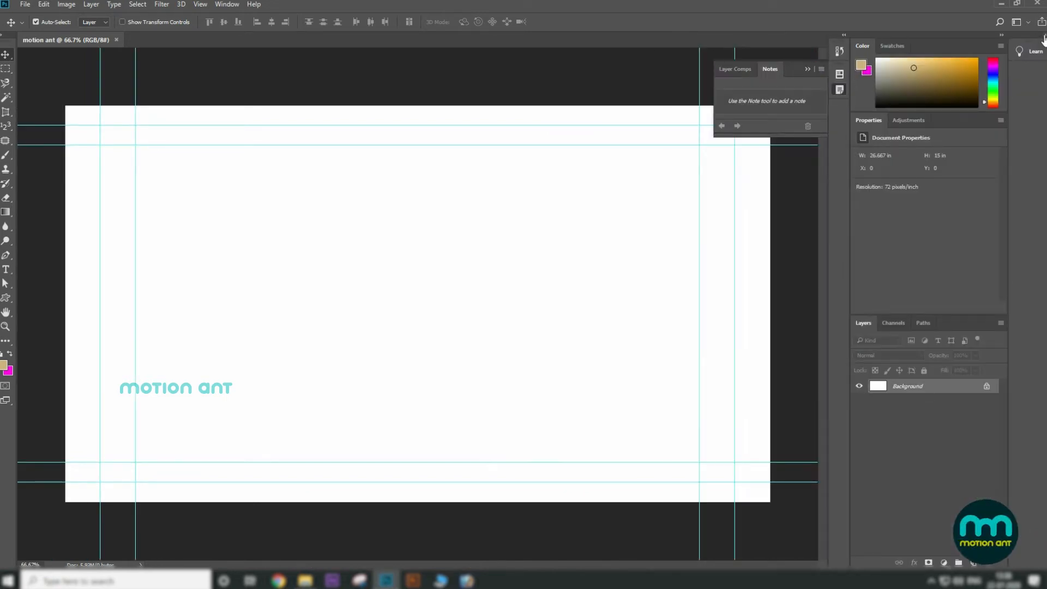
pyautogui.moveTo(1008, 215); pyautogui.dragTo(1038, 219)
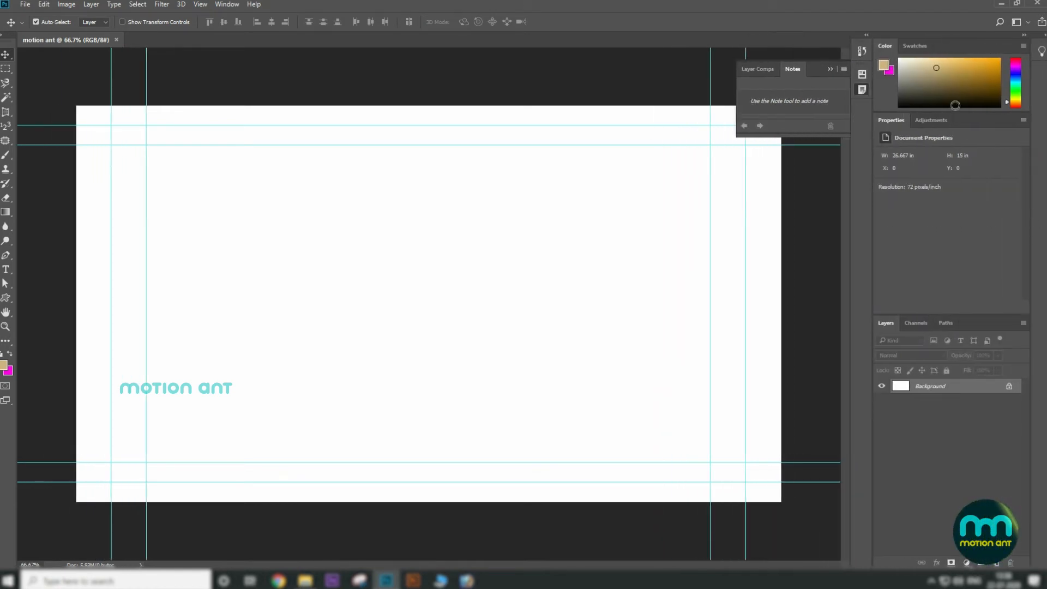
# Step: Preview the Swatches and return to Color, and practice expanding and collapsing the History, Layer Comps and Notes panels
pyautogui.click(915, 44)
pyautogui.click(889, 46)
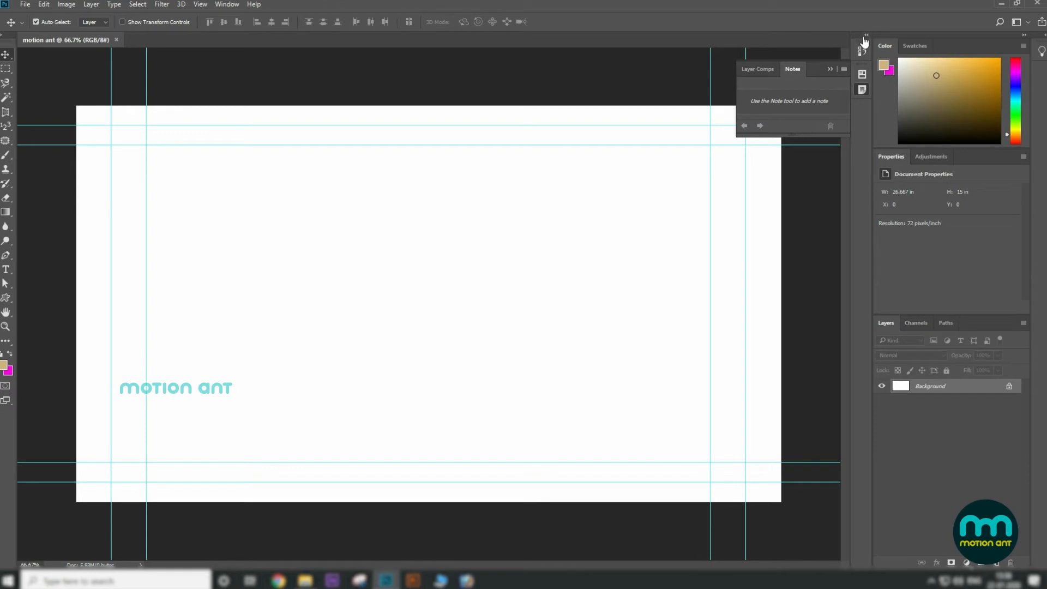
pyautogui.click(867, 37)
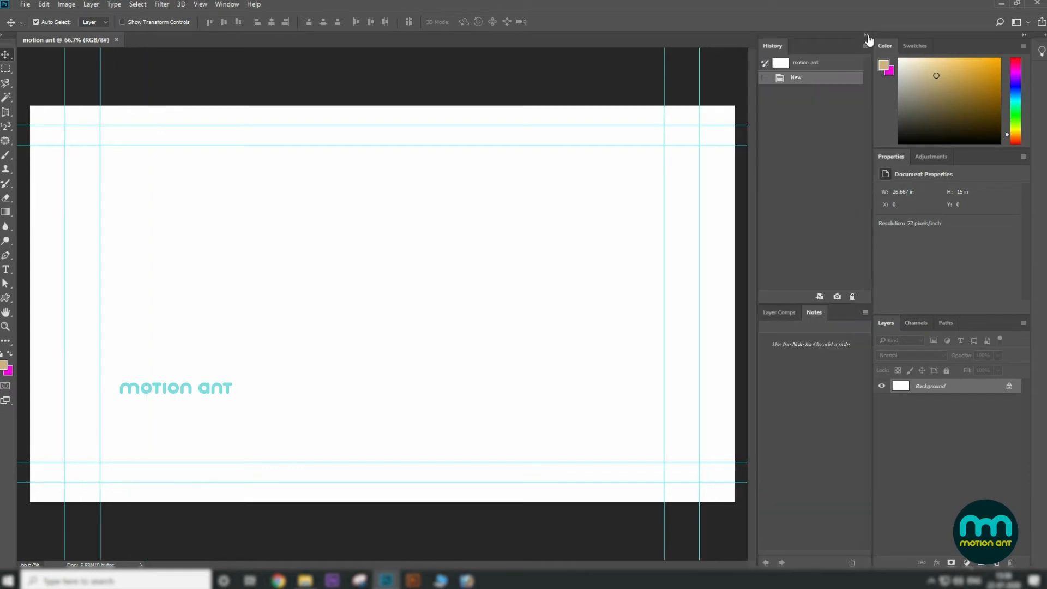
pyautogui.click(867, 37)
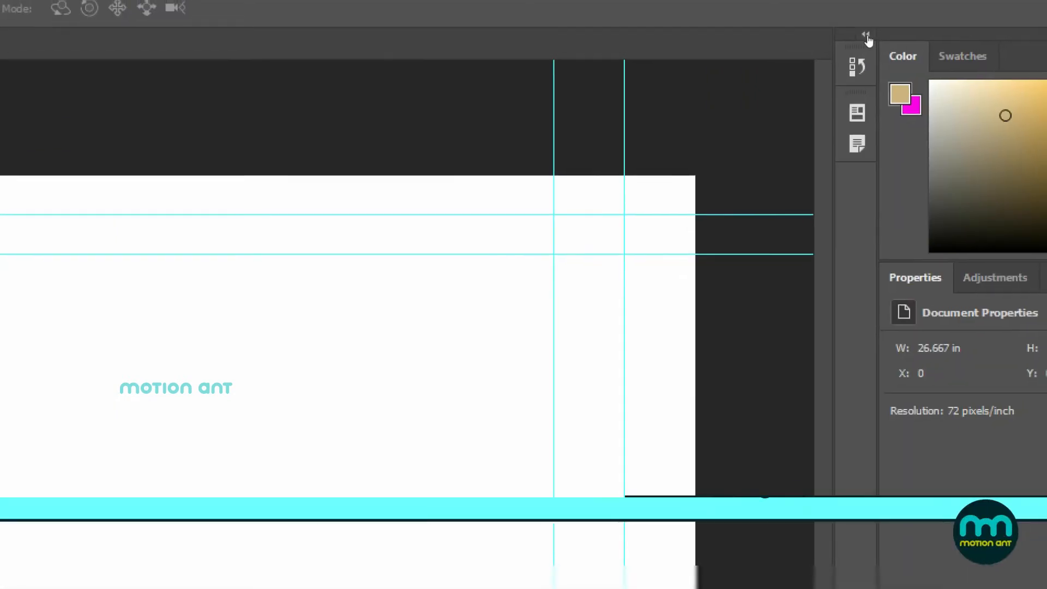
pyautogui.click(867, 37)
pyautogui.click(867, 37)
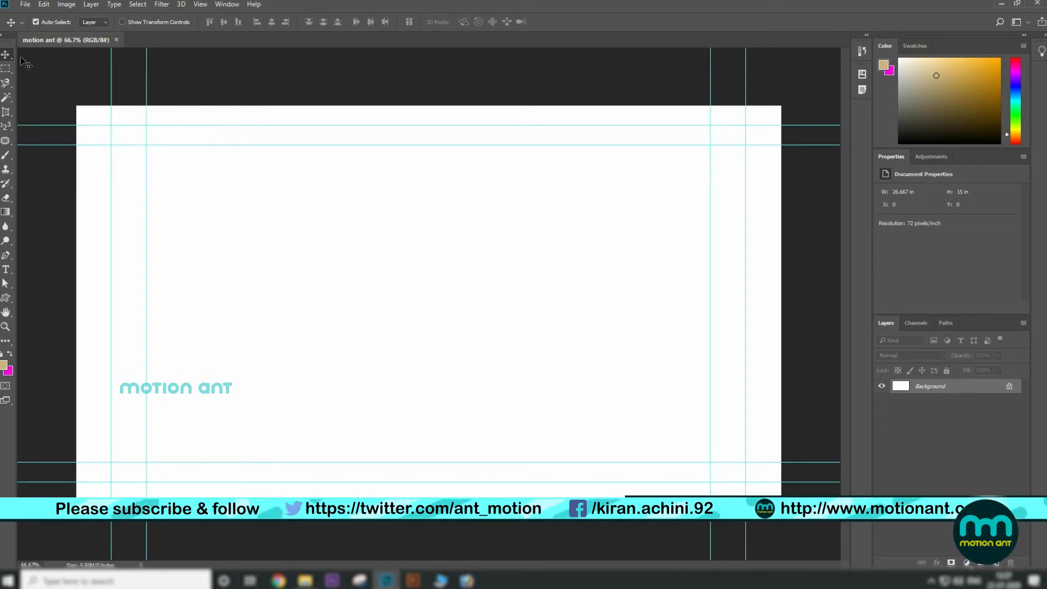
# Step: Open the desk photo ending in 5KD5PmZEfcg-unsplash.jpg from the Stuff folder inside the Desktop's ps tELUGU tUT folder
pyautogui.click(28, 4)
pyautogui.click(37, 26)
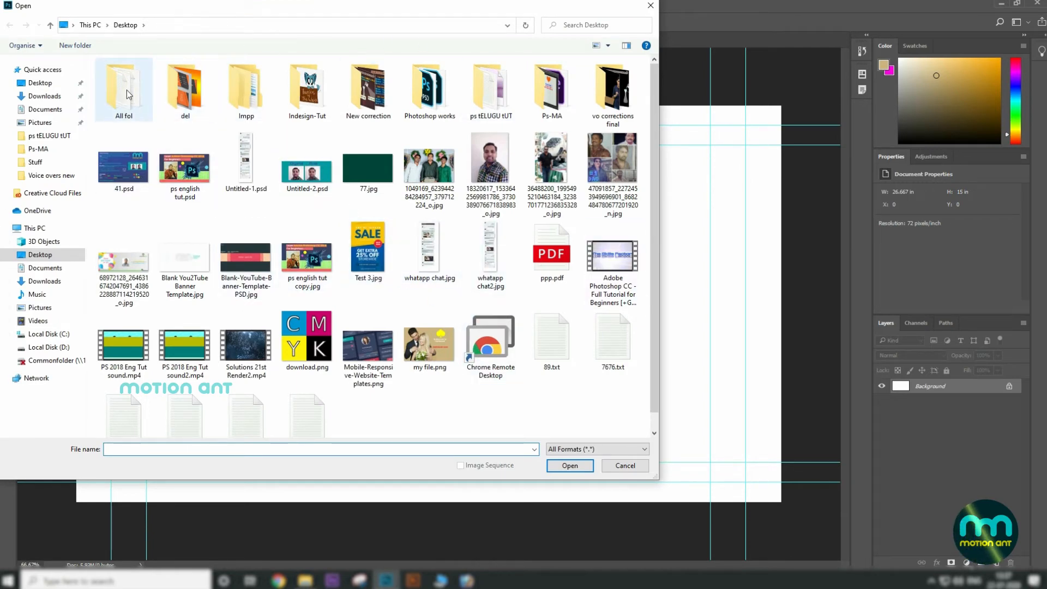
pyautogui.click(42, 86)
pyautogui.click(307, 90)
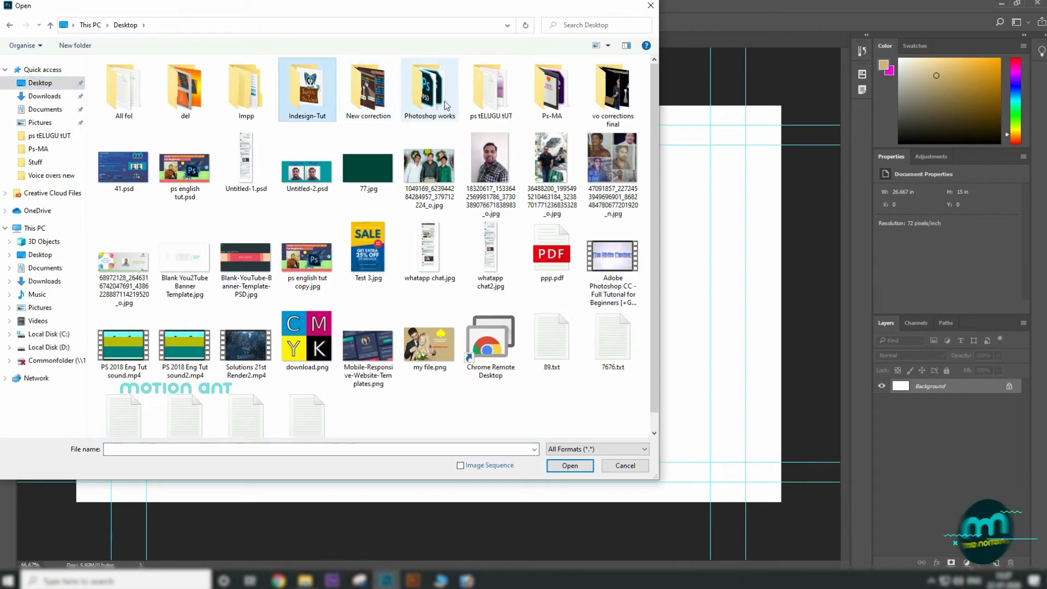
pyautogui.doubleClick(476, 99)
pyautogui.click(185, 90)
pyautogui.doubleClick(186, 90)
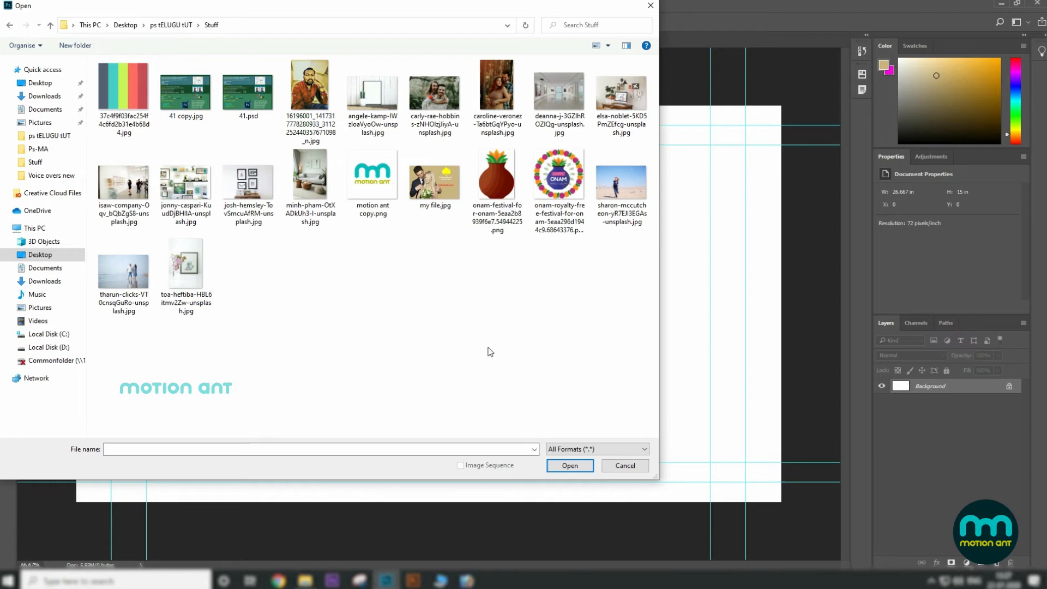
pyautogui.click(628, 98)
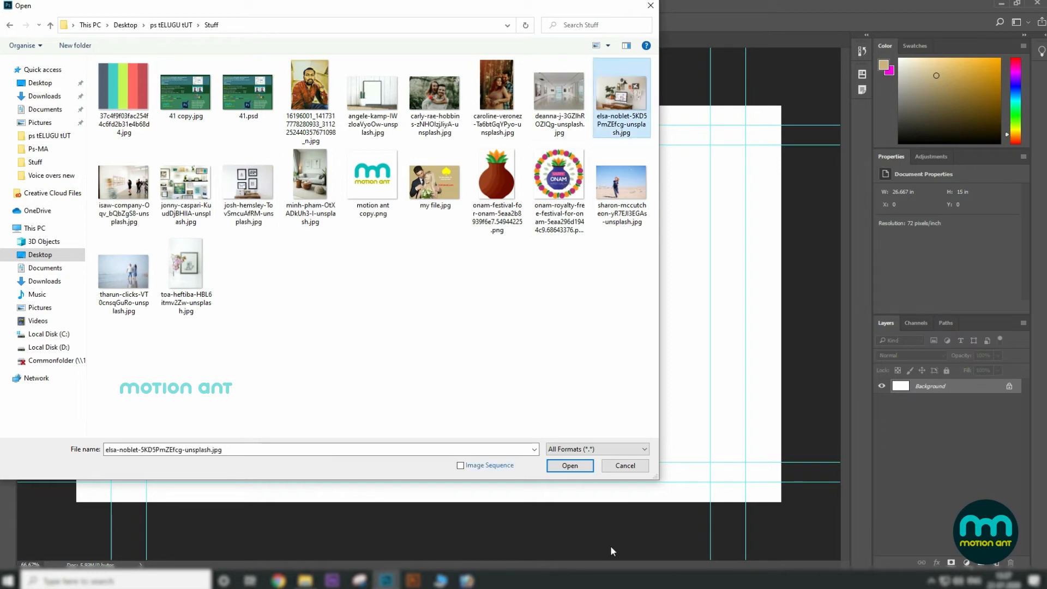
pyautogui.click(570, 465)
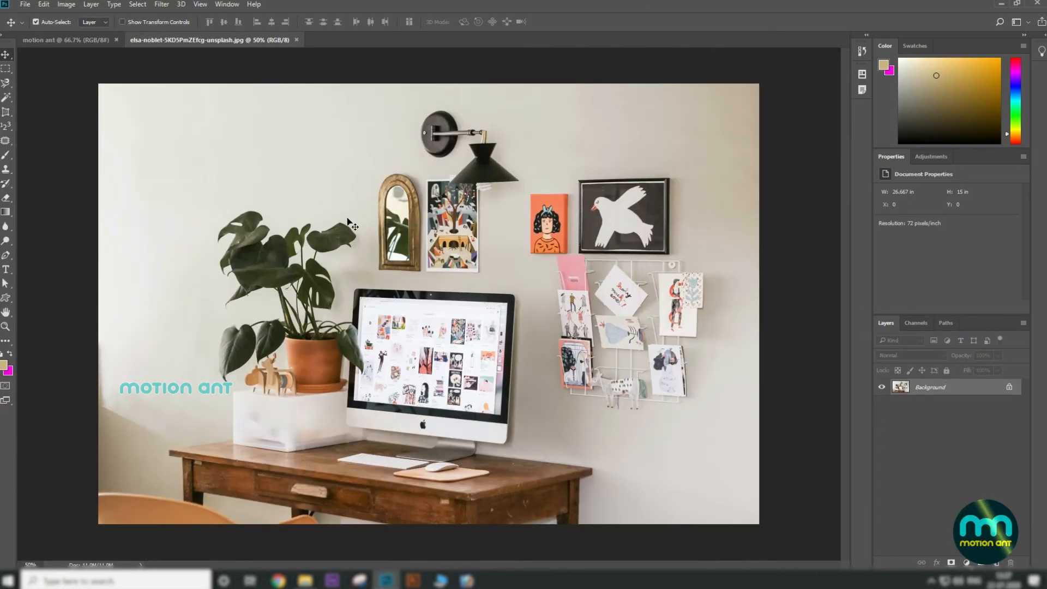
# Step: Copy the desk photo into the motion ant document, closing the original, and position it at about X -3.33 in, Y -0.71 in
pyautogui.moveTo(218, 43); pyautogui.dragTo(288, 211)
pyautogui.moveTo(479, 267); pyautogui.dragTo(413, 191)
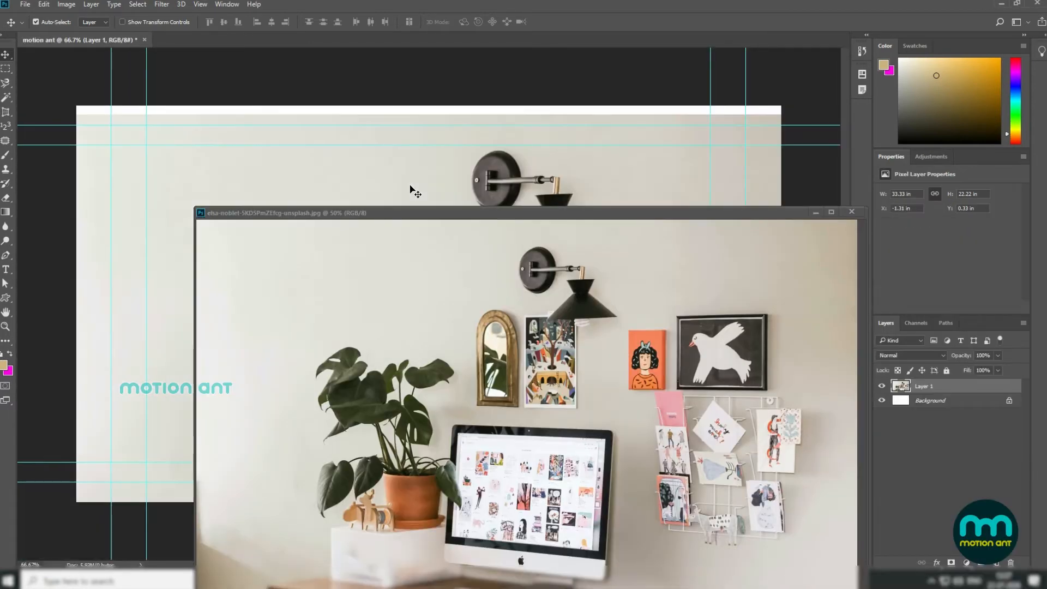
pyautogui.click(851, 212)
pyautogui.moveTo(572, 222); pyautogui.dragTo(501, 198)
# Step: Scale the photo layer down proportionally around its center to about 41%, about 13.71 x 9.13 in, using Free Transform
pyautogui.hotkey('ctrl', '-')
pyautogui.hotkey('ctrl', '-')
pyautogui.hotkey('ctrl', '-')
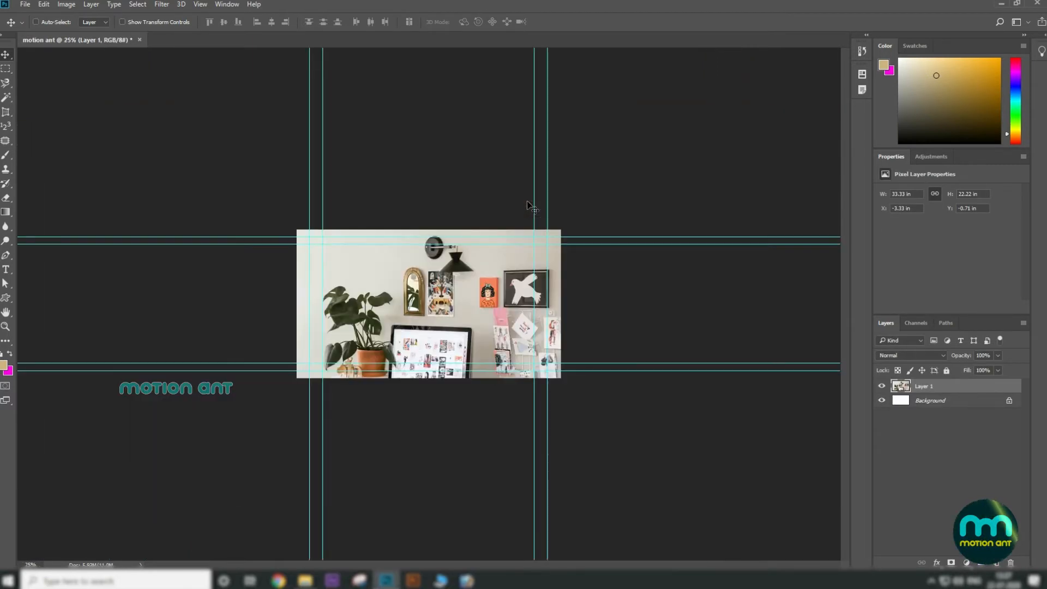
pyautogui.hotkey('ctrl', '-')
pyautogui.hotkey('ctrl', '-')
pyautogui.hotkey('ctrl', '+')
pyautogui.hotkey('ctrl', '+')
pyautogui.hotkey('ctrl', '+')
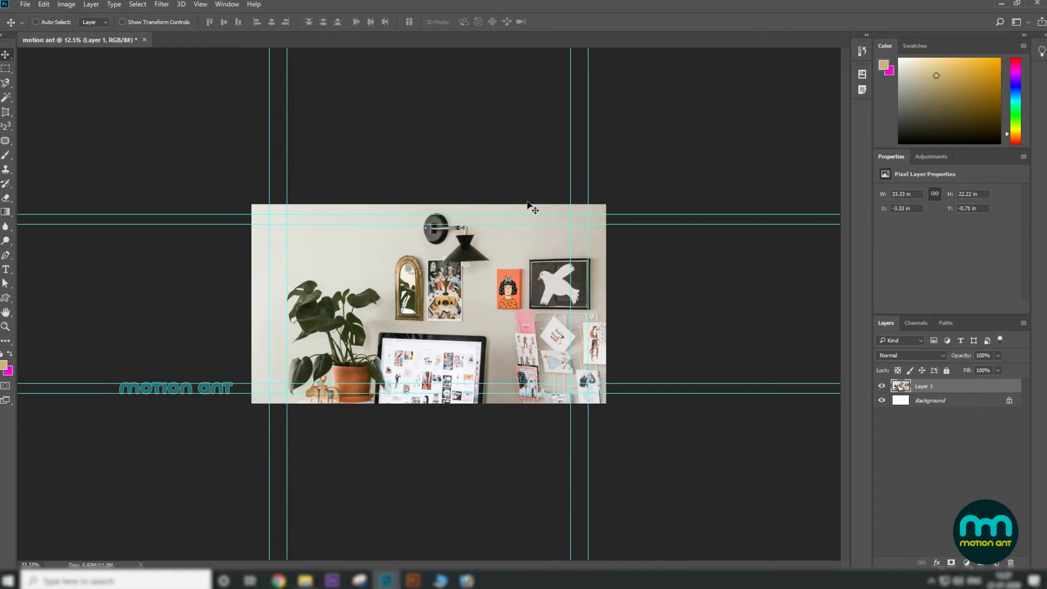
pyautogui.hotkey('ctrl', '+')
pyautogui.hotkey('ctrl', '+')
pyautogui.hotkey('ctrl', '-')
pyautogui.hotkey('ctrl', '-')
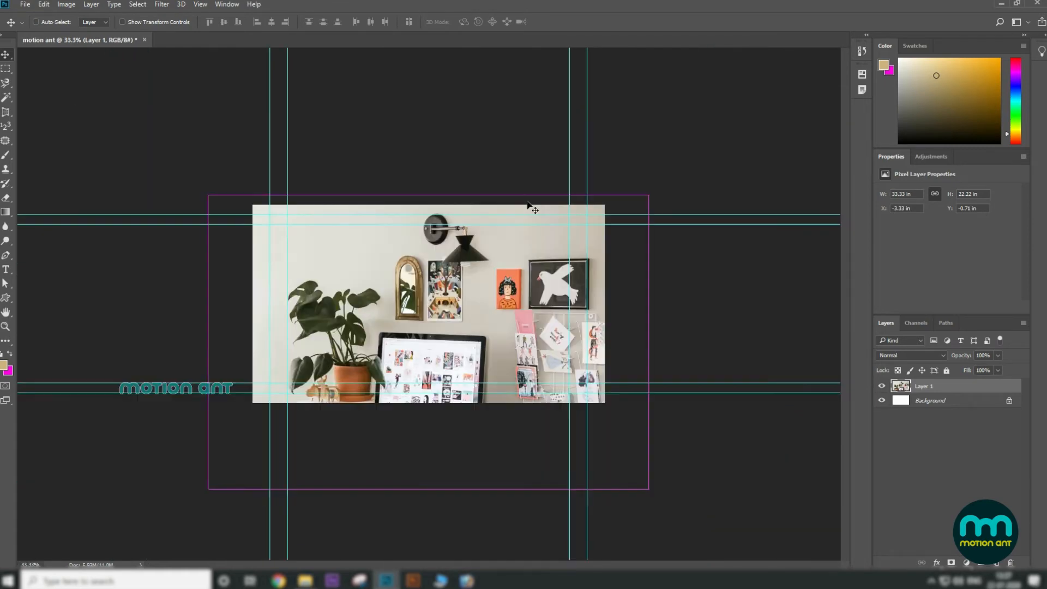
pyautogui.hotkey('ctrl', 't')
pyautogui.moveTo(649, 195); pyautogui.dragTo(518, 248)
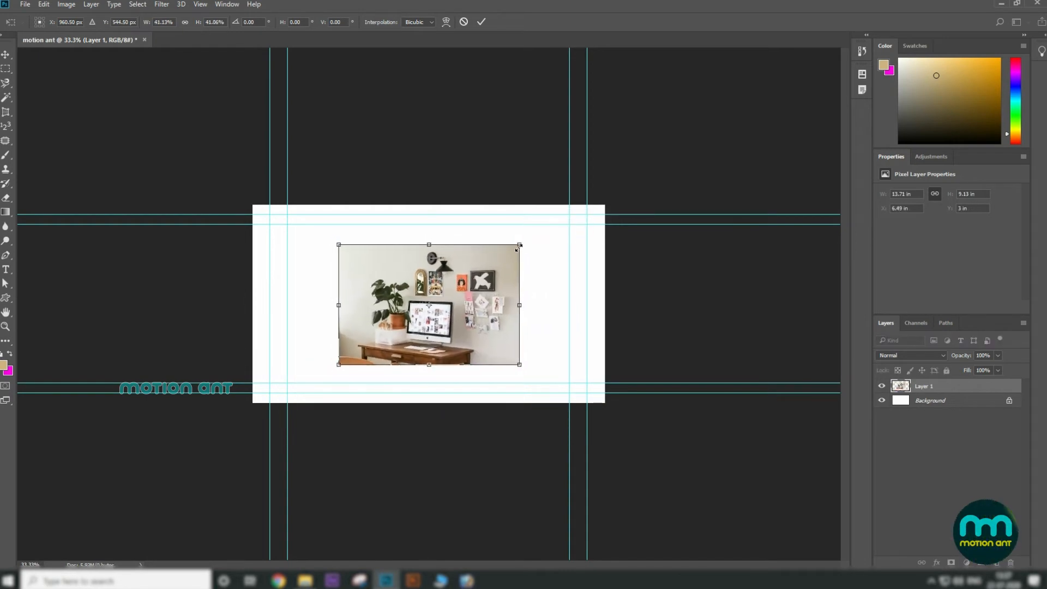
pyautogui.press('Return')
pyautogui.hotkey('ctrl', '+')
pyautogui.hotkey('ctrl', '+')
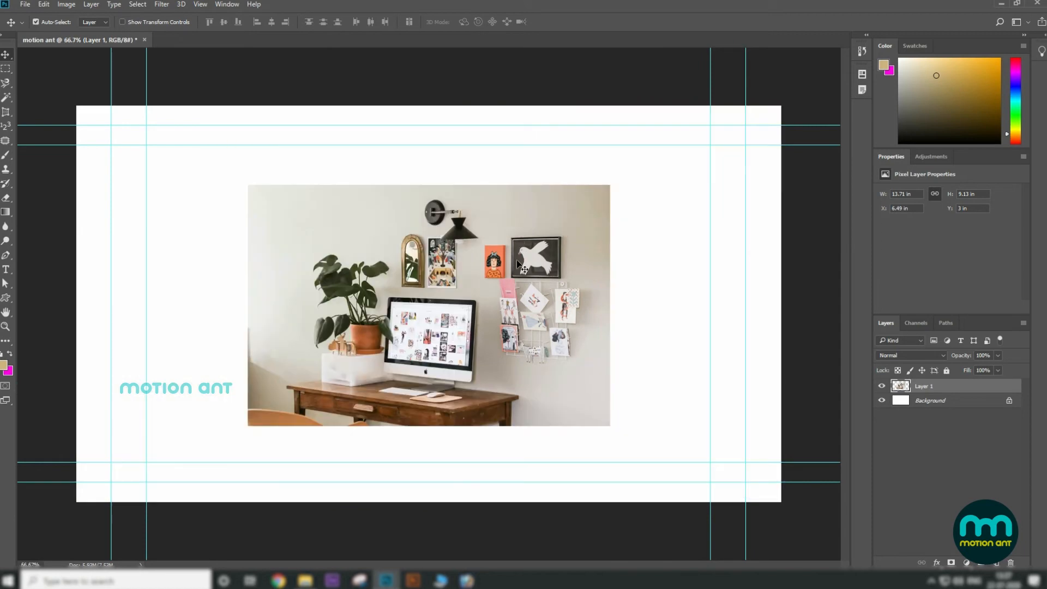
# Step: Move the photo layer slightly up and left on the canvas to about X 6.24 in, Y 2.67 in
pyautogui.rightClick(519, 263)
pyautogui.click(156, 164)
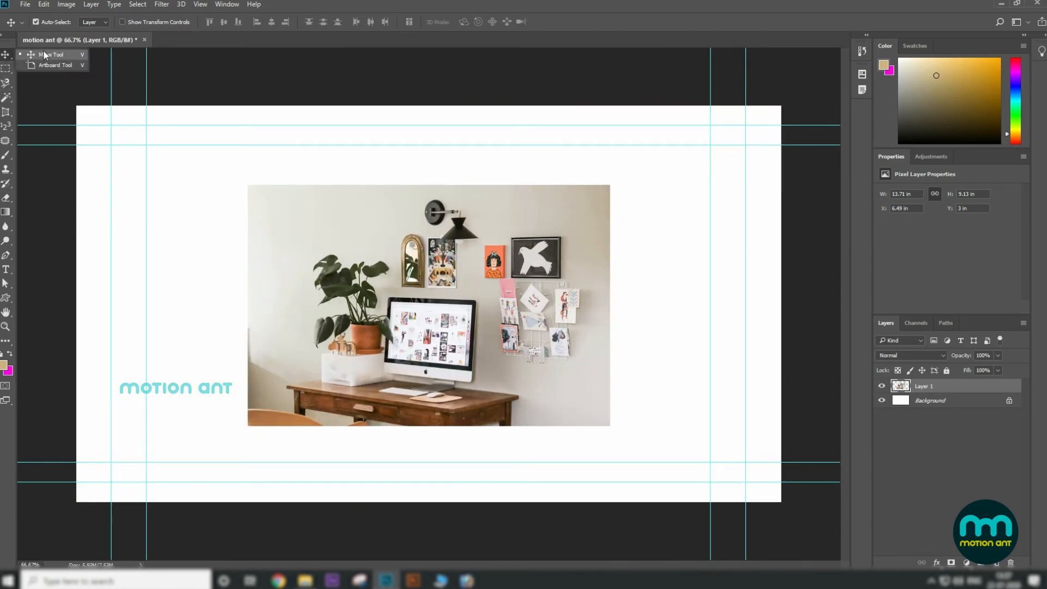
pyautogui.moveTo(476, 282); pyautogui.dragTo(451, 276)
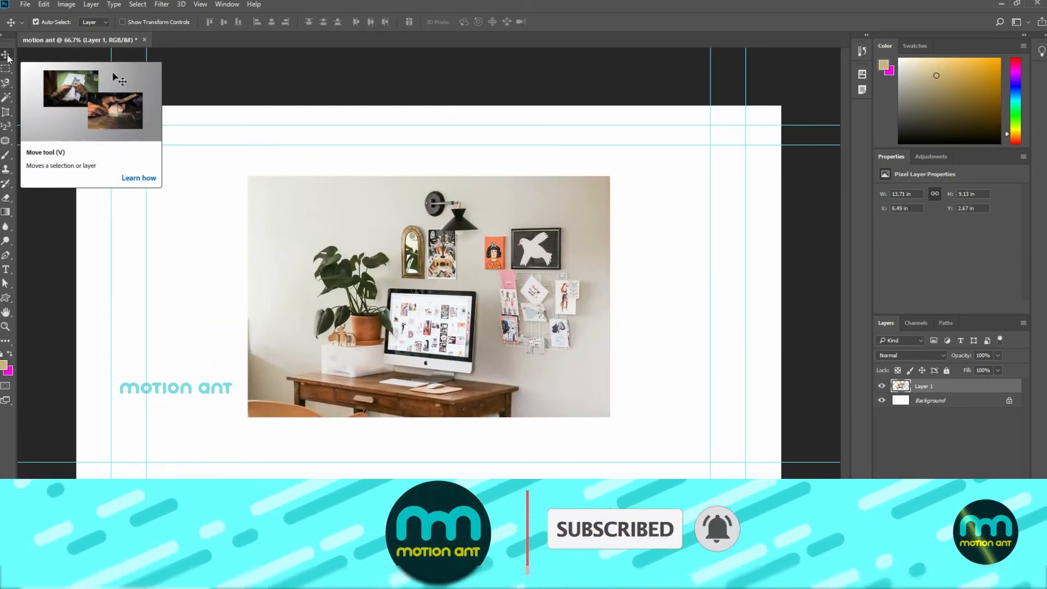
pyautogui.moveTo(418, 252)
pyautogui.mouseDown()
pyautogui.moveTo(424, 259)
pyautogui.moveTo(412, 251)
pyautogui.mouseUp()
# Step: Draw an artboard of about 9.03 x 9.04 in from the upper-left guide intersection, overlapping part of the photo
pyautogui.rightClick(5, 57)
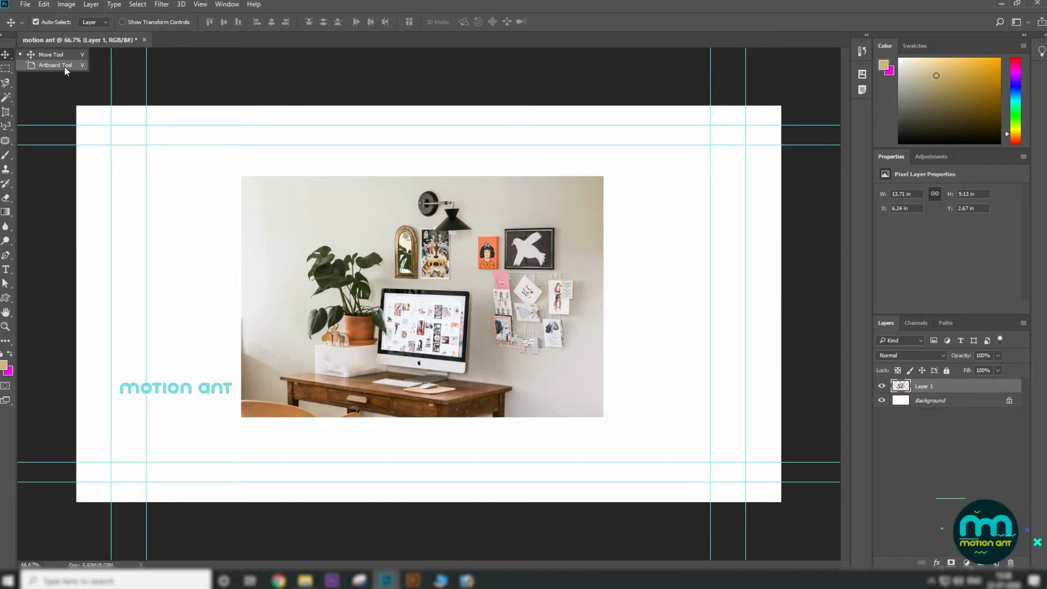
pyautogui.click(60, 65)
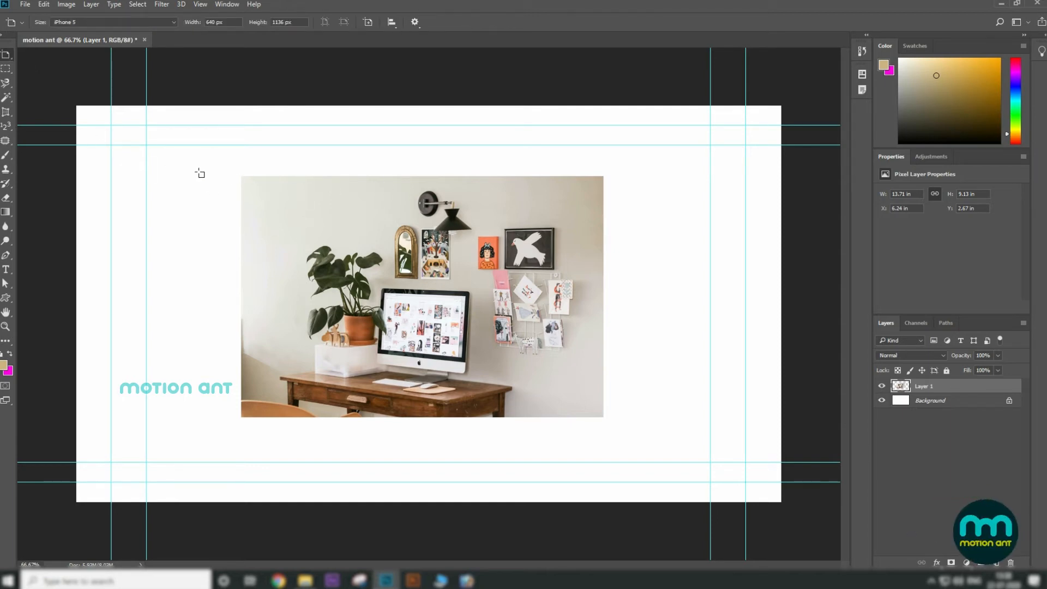
pyautogui.moveTo(147, 146); pyautogui.dragTo(384, 376)
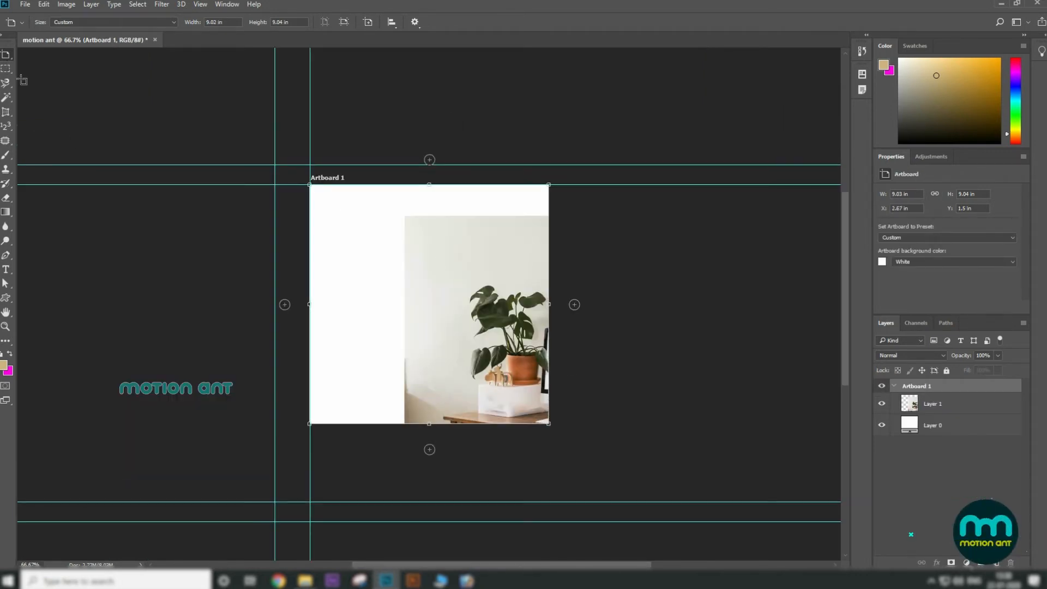
# Step: Shrink the photo in Layer 1 to about 6.36 x 4.24 in and position it inside Artboard 1 at about X 1.15 in, Y 1.78 in
pyautogui.rightClick(6, 55)
pyautogui.click(38, 54)
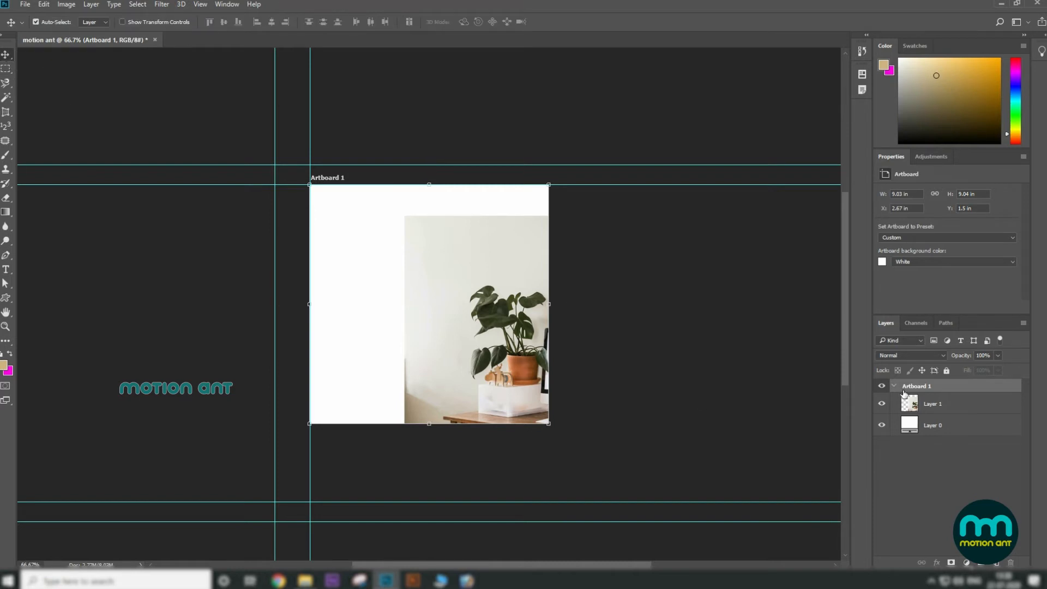
pyautogui.click(945, 404)
pyautogui.moveTo(581, 356); pyautogui.dragTo(404, 315)
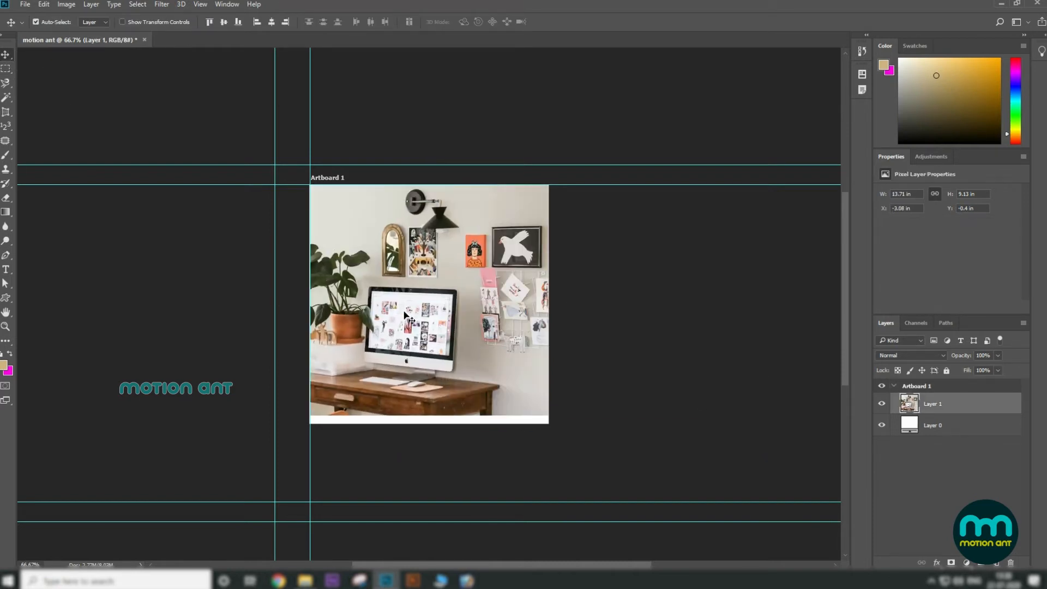
pyautogui.hotkey('ctrl', 't')
pyautogui.moveTo(591, 173); pyautogui.dragTo(506, 253)
pyautogui.press('Return')
pyautogui.moveTo(398, 305); pyautogui.dragTo(412, 299)
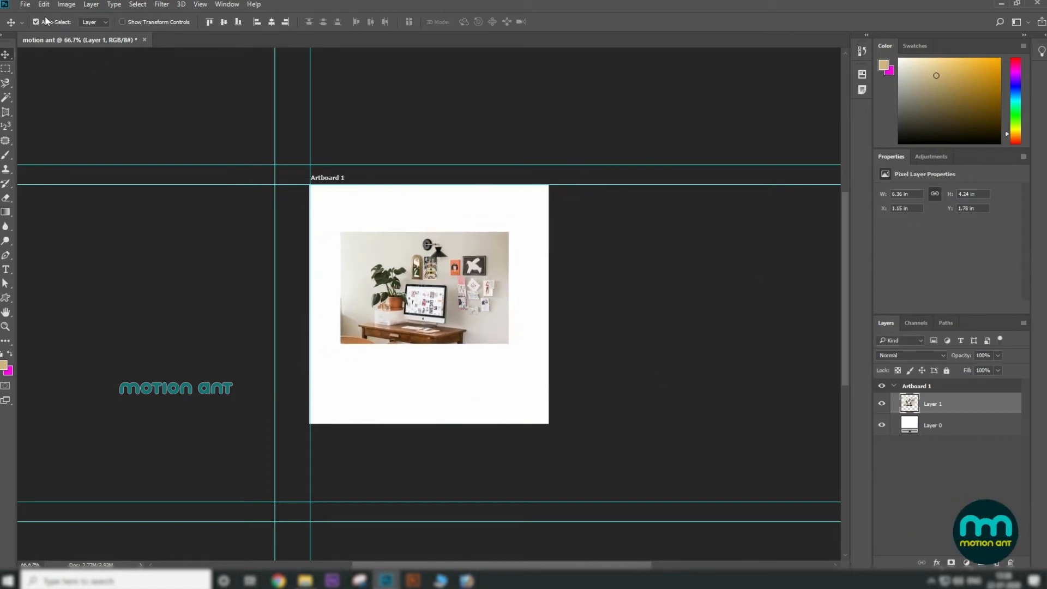
# Step: Try the iPhone 6 size preset on Artboard 1 with the Artboard tool
pyautogui.rightClick(8, 57)
pyautogui.click(45, 66)
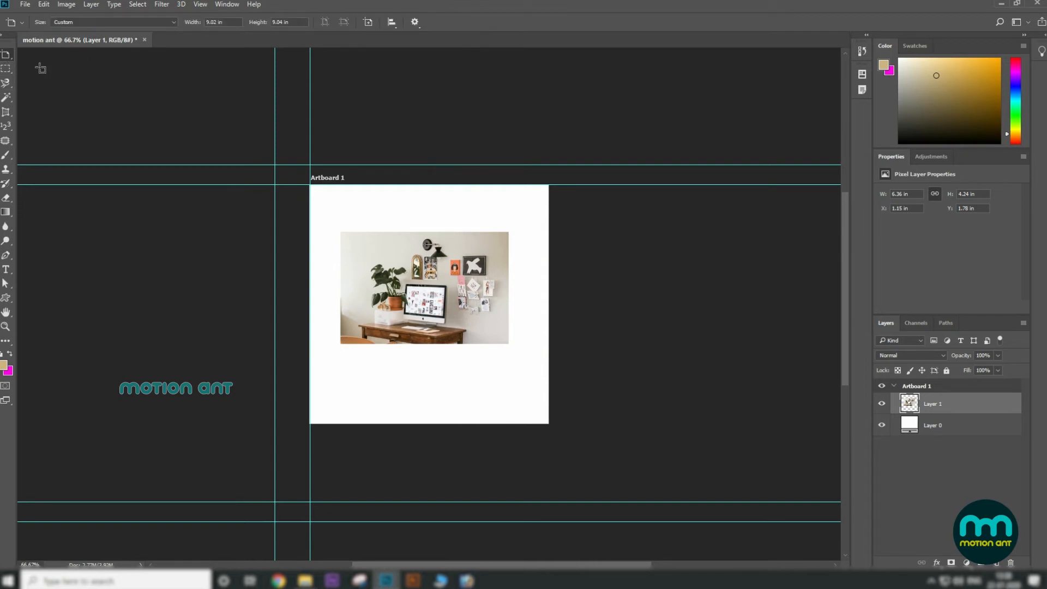
pyautogui.click(176, 24)
pyautogui.click(176, 24)
pyautogui.rightClick(7, 56)
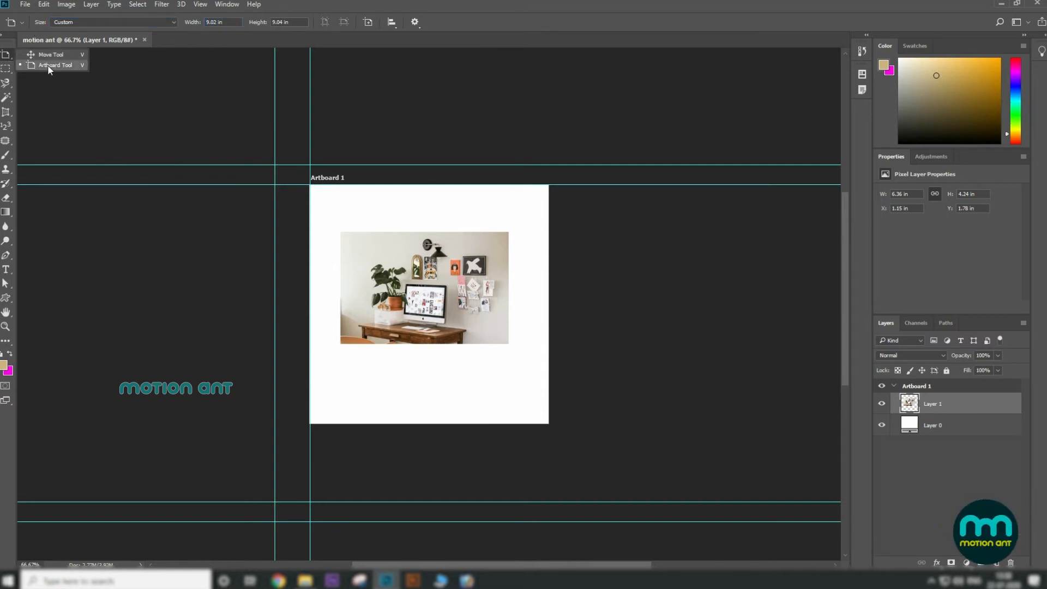
pyautogui.click(174, 21)
pyautogui.click(175, 22)
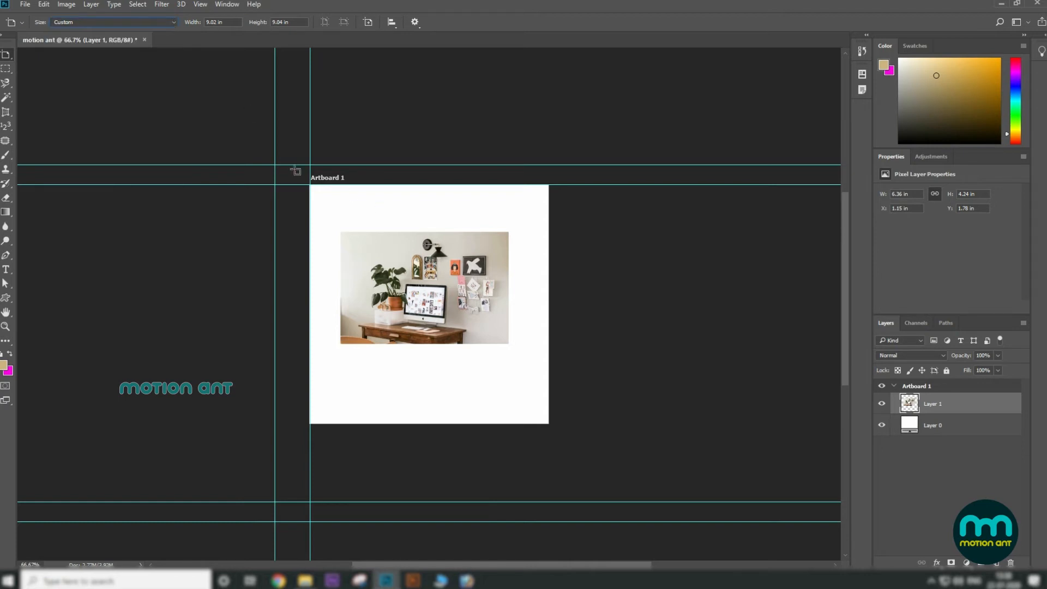
pyautogui.click(931, 386)
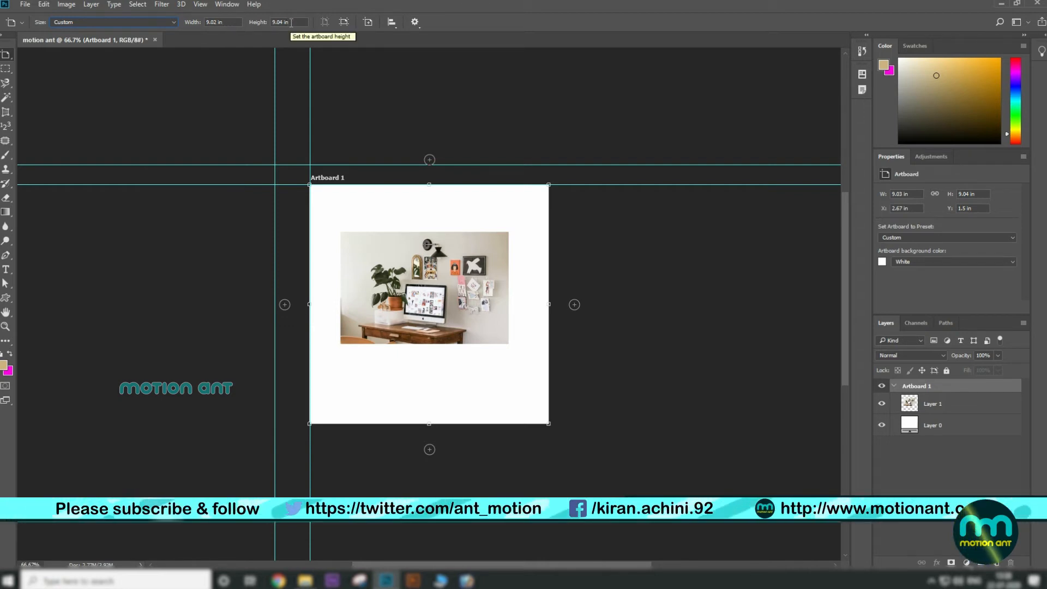
pyautogui.click(174, 23)
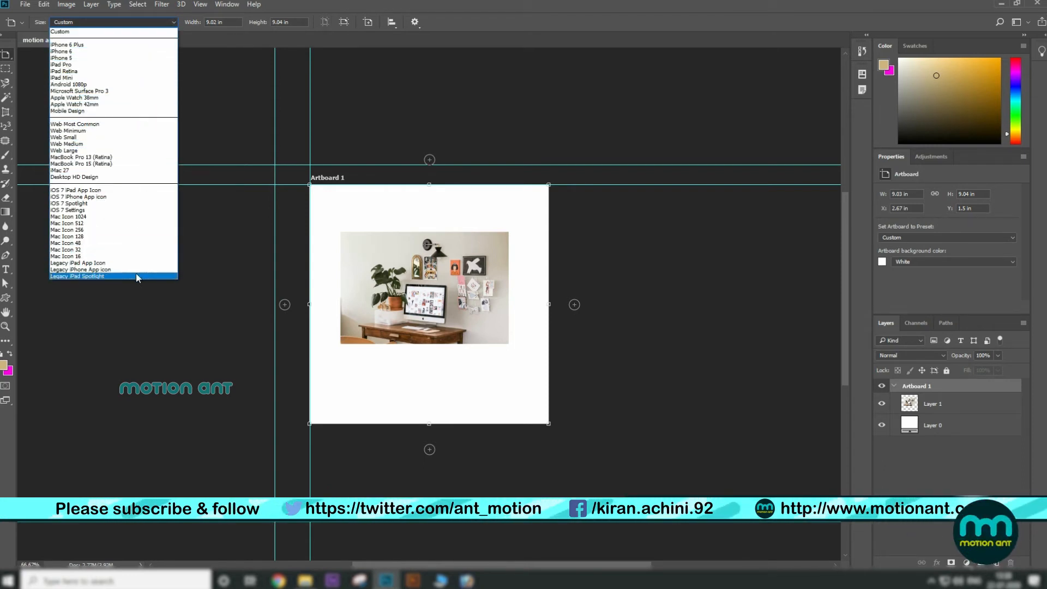
pyautogui.click(81, 52)
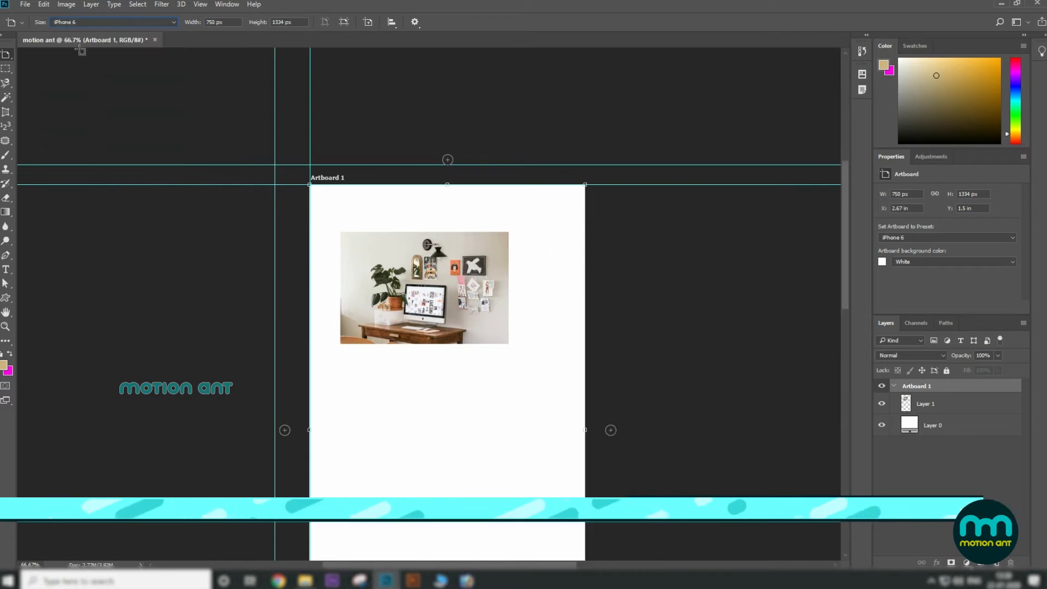
pyautogui.moveTo(471, 362); pyautogui.dragTo(425, 261)
# Step: Try the Web Small and iPhone 5 size presets on Artboard 1
pyautogui.click(175, 24)
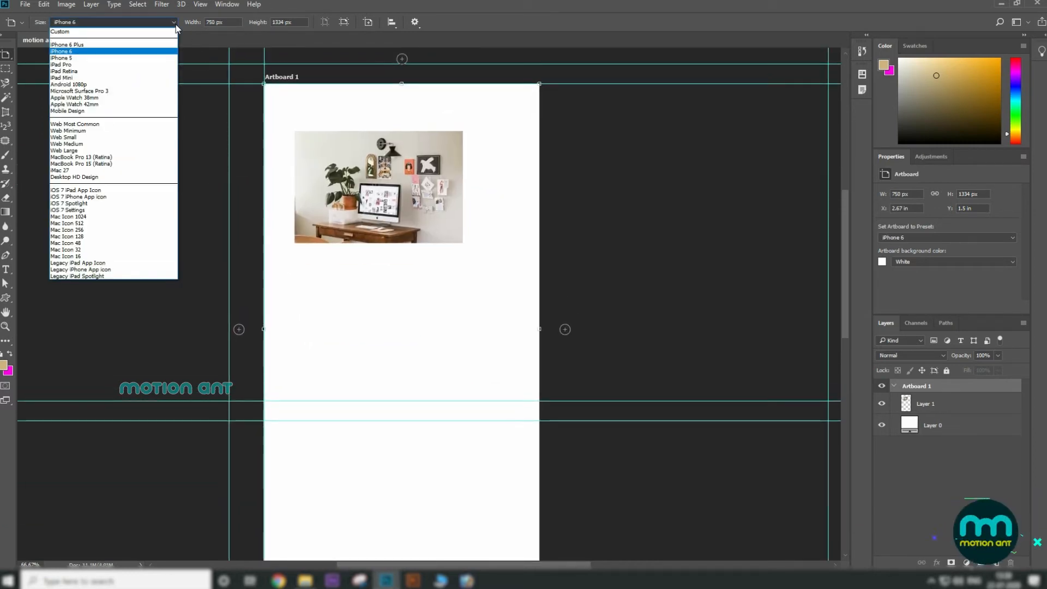
pyautogui.click(103, 138)
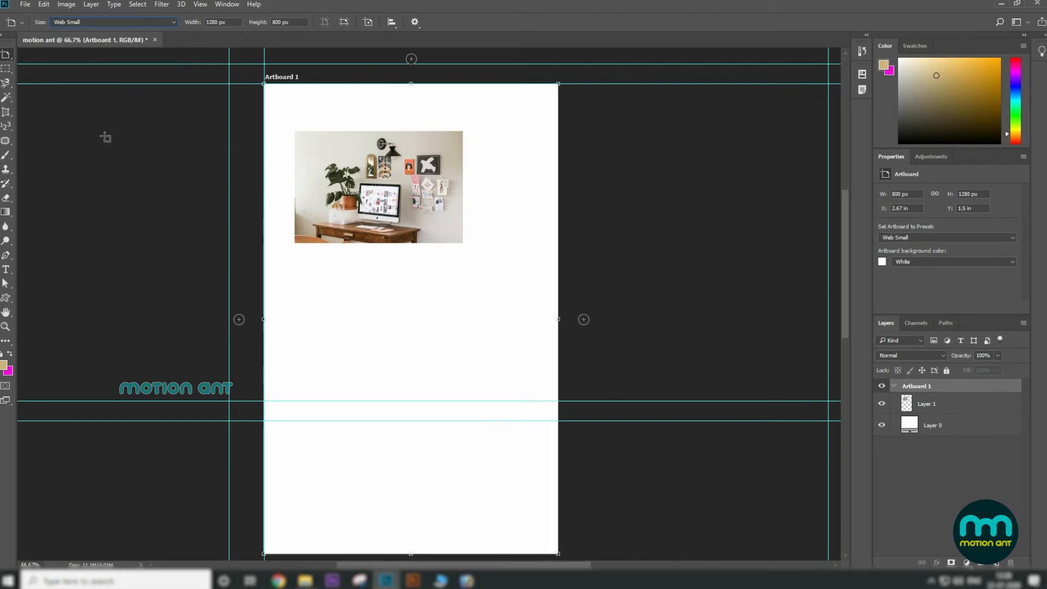
pyautogui.click(175, 24)
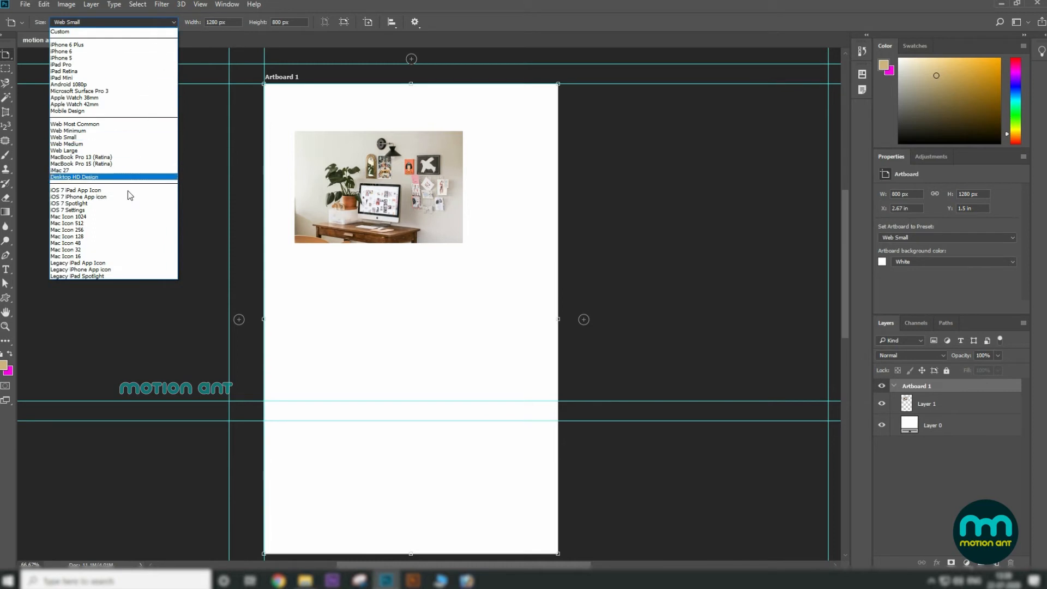
pyautogui.click(105, 58)
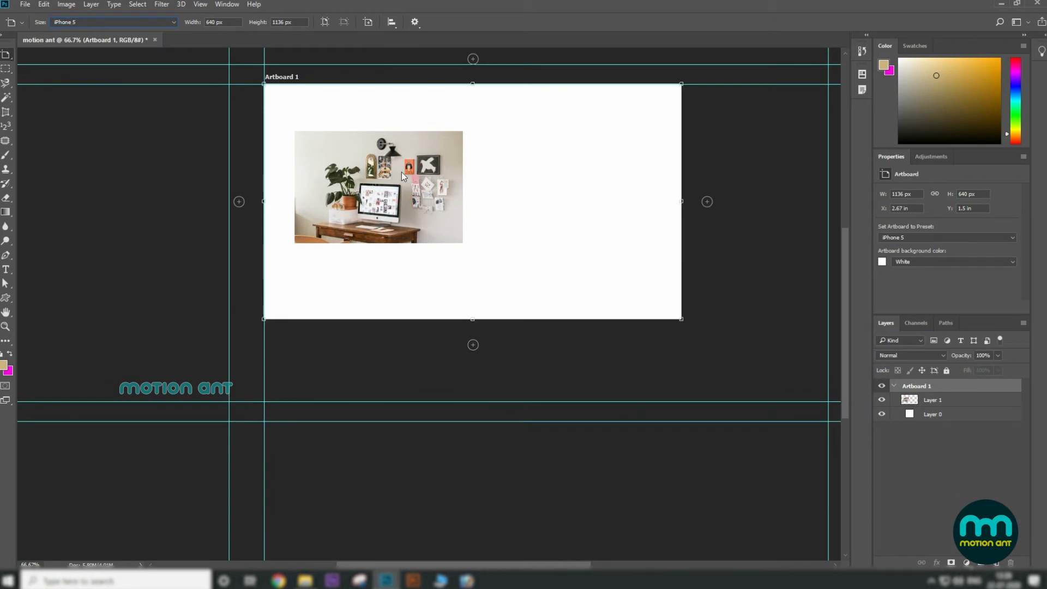
pyautogui.moveTo(513, 167); pyautogui.dragTo(429, 191)
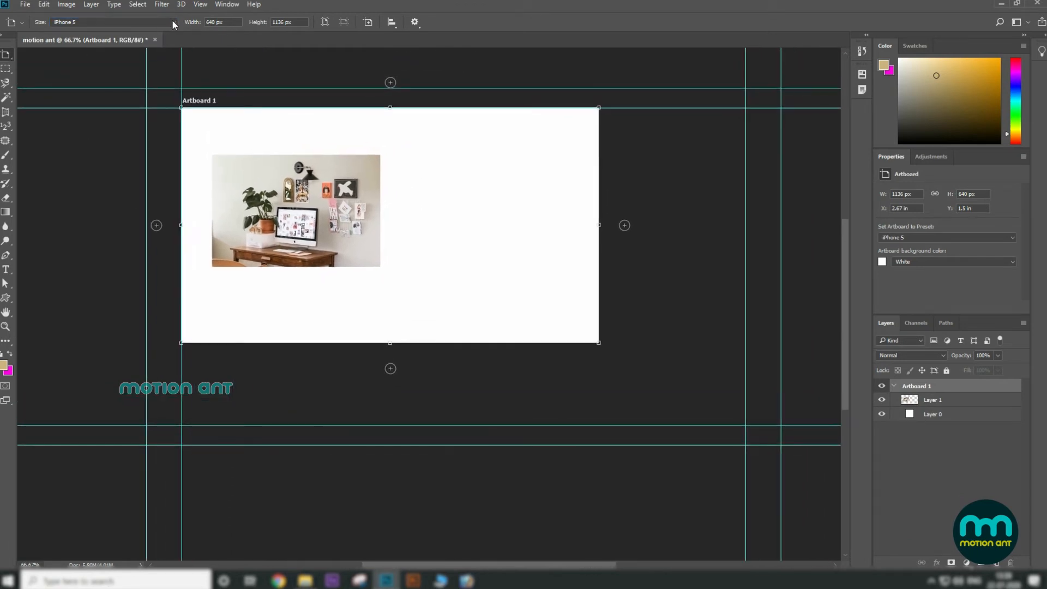
# Step: Set Artboard 1's width to 300 px and try a height of 700 in before settling on 6 in
pyautogui.click(217, 22)
pyautogui.write('300px')
pyautogui.press('Tab')
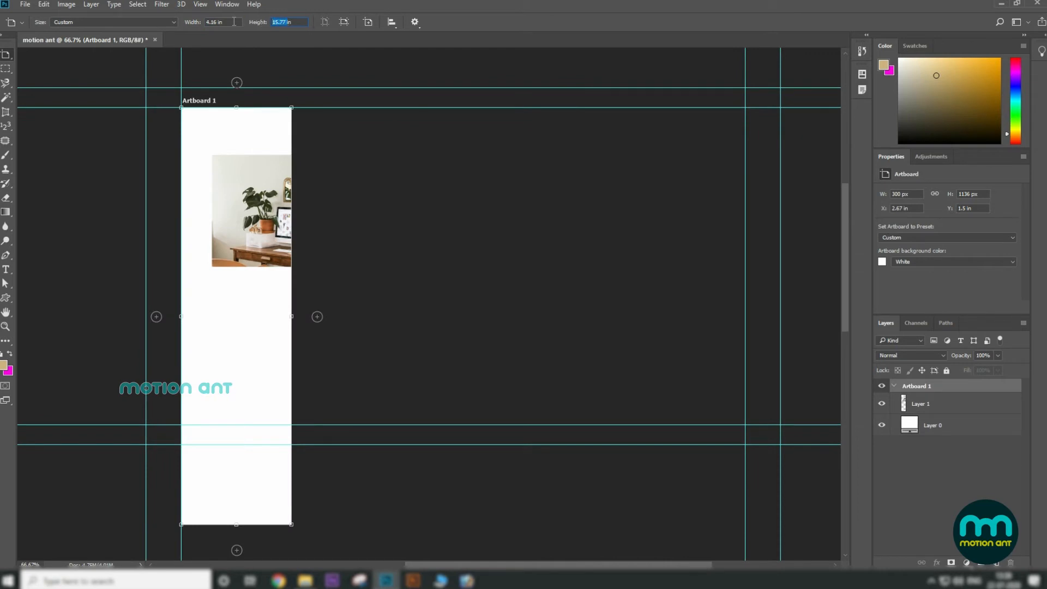
pyautogui.write('700in')
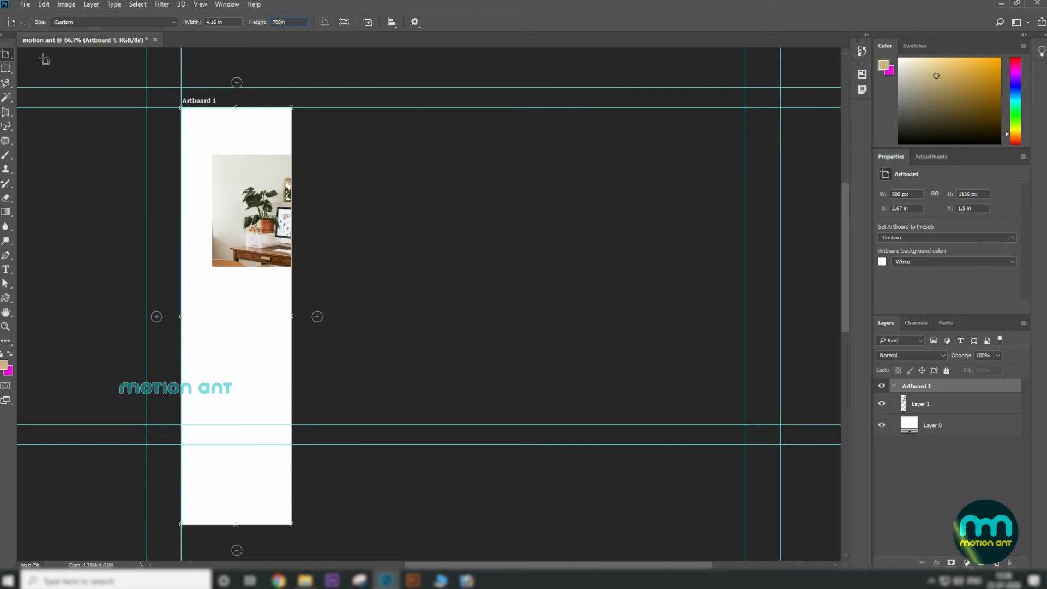
pyautogui.press('Return')
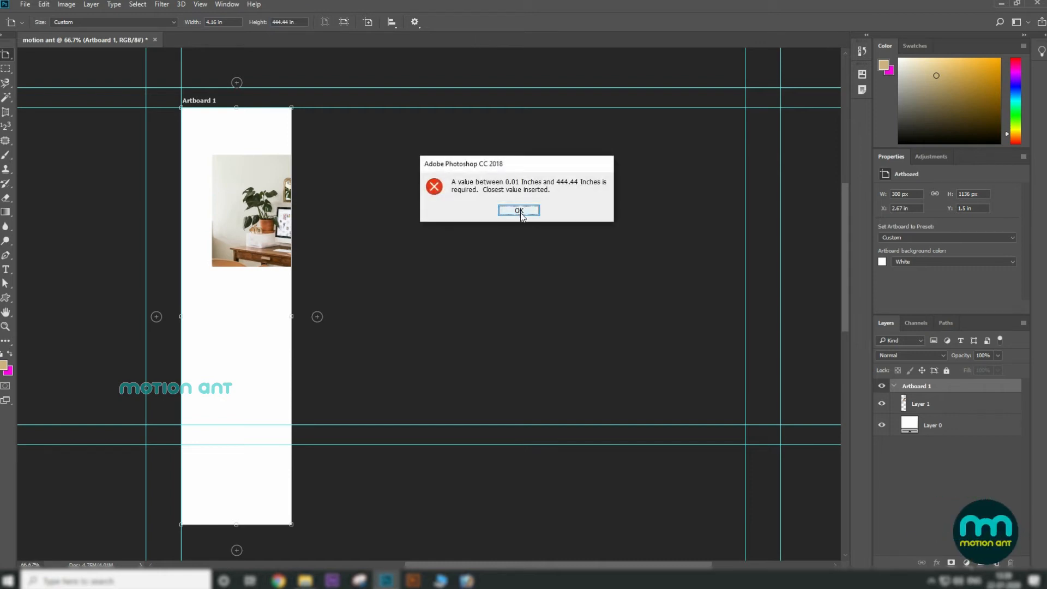
pyautogui.click(519, 210)
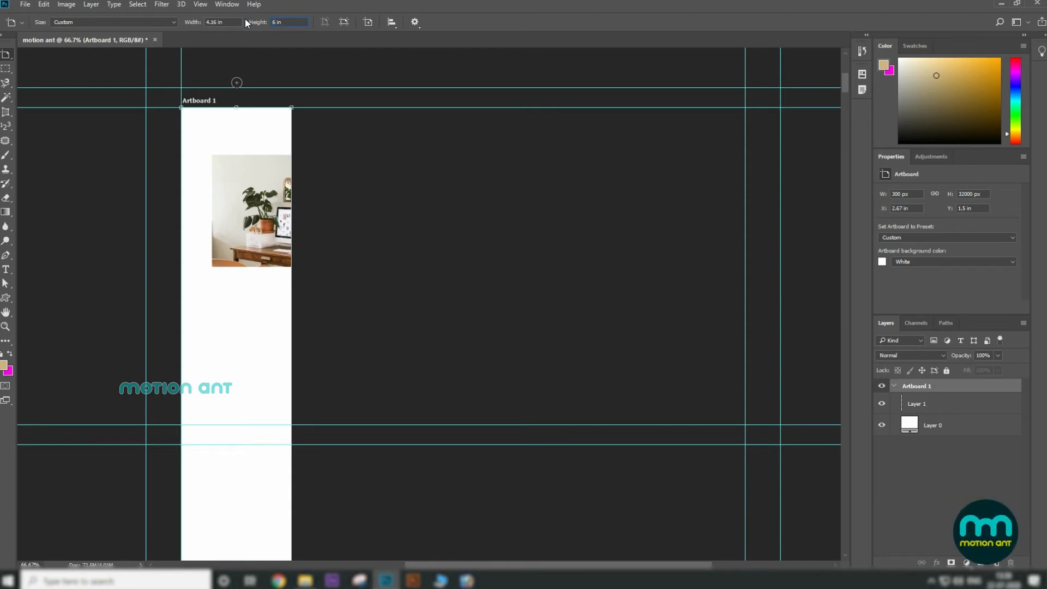
pyautogui.press('Return')
# Step: Move the photo within Artboard 1 and scale it down to about 3.4 x 2.26 in, at about X 0 in, Y 1.4 in
pyautogui.rightClick(7, 54)
pyautogui.click(38, 54)
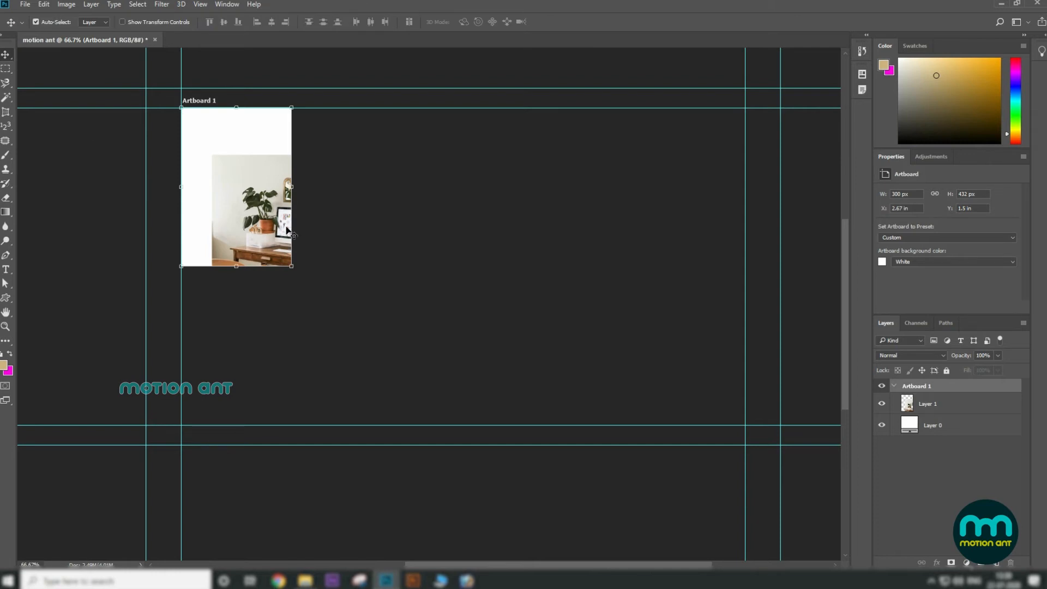
pyautogui.click(973, 406)
pyautogui.moveTo(280, 217); pyautogui.dragTo(224, 188)
pyautogui.hotkey('ctrl', 't')
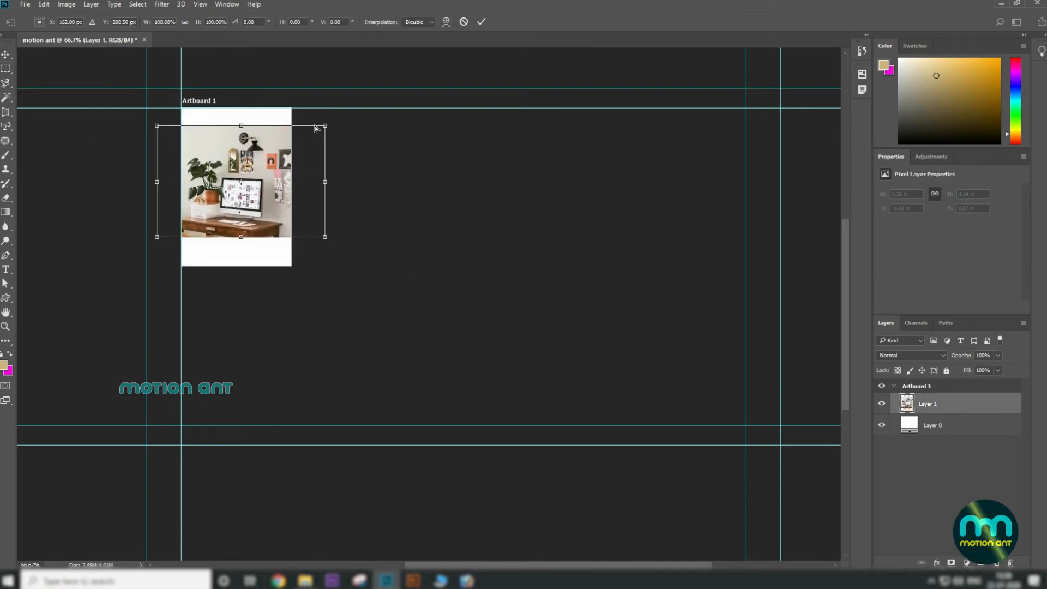
pyautogui.moveTo(325, 125); pyautogui.dragTo(248, 170)
pyautogui.press('Return')
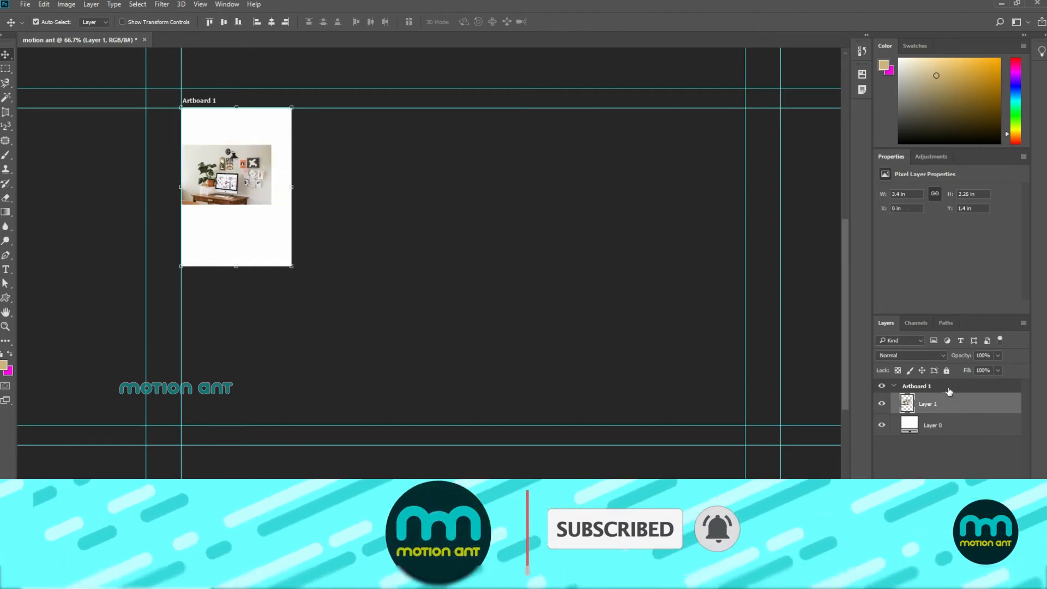
# Step: Examine how Artboard 1 groups its layers by selecting the artboard and each layer and collapsing and expanding the group
pyautogui.click(948, 391)
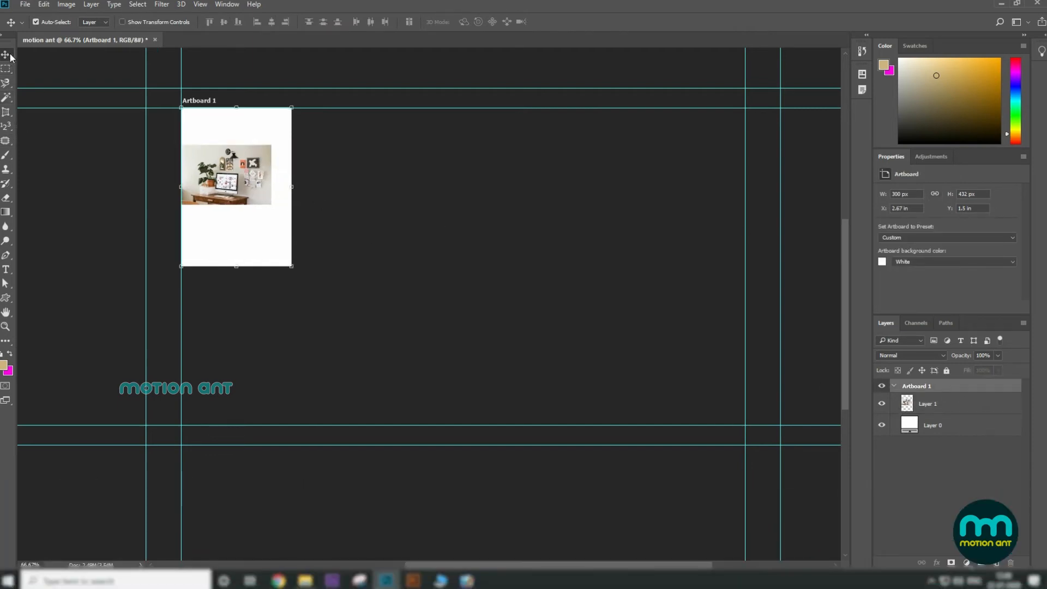
pyautogui.click(204, 187)
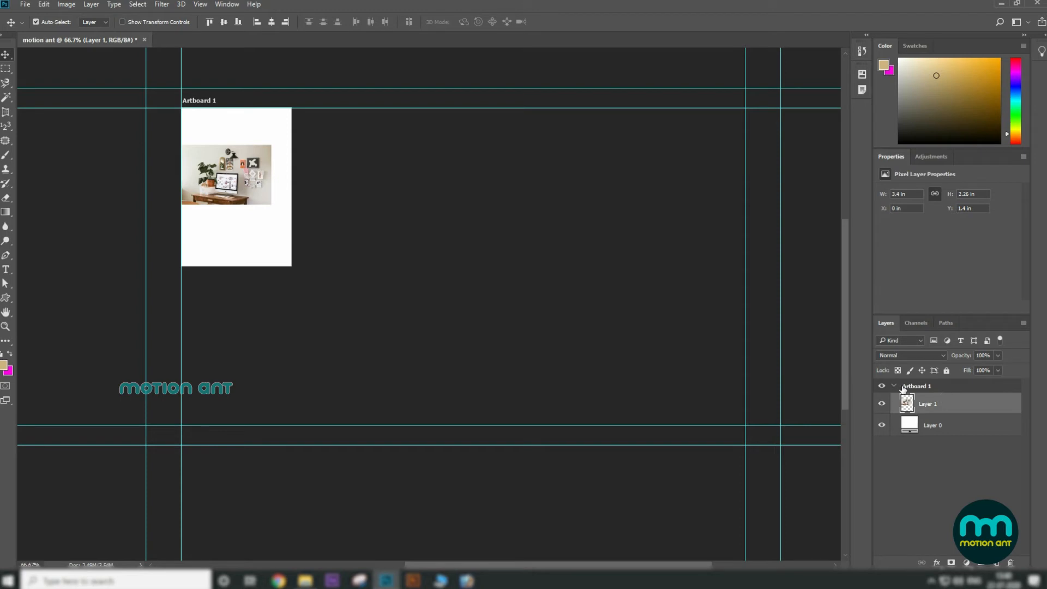
pyautogui.click(968, 390)
pyautogui.moveTo(395, 222); pyautogui.dragTo(467, 250)
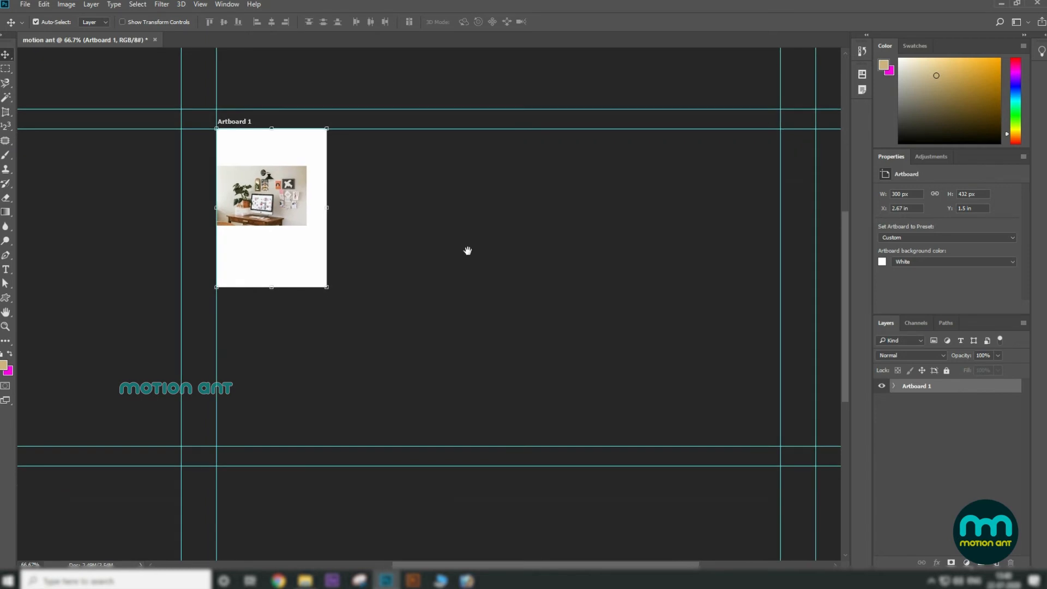
pyautogui.click(894, 384)
pyautogui.click(951, 408)
pyautogui.click(958, 429)
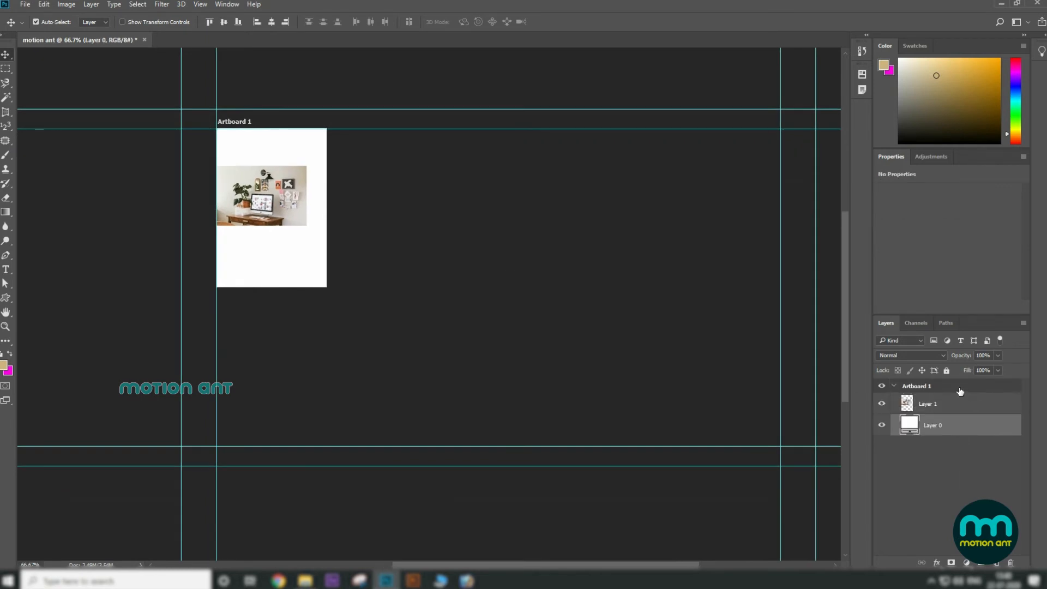
pyautogui.click(959, 391)
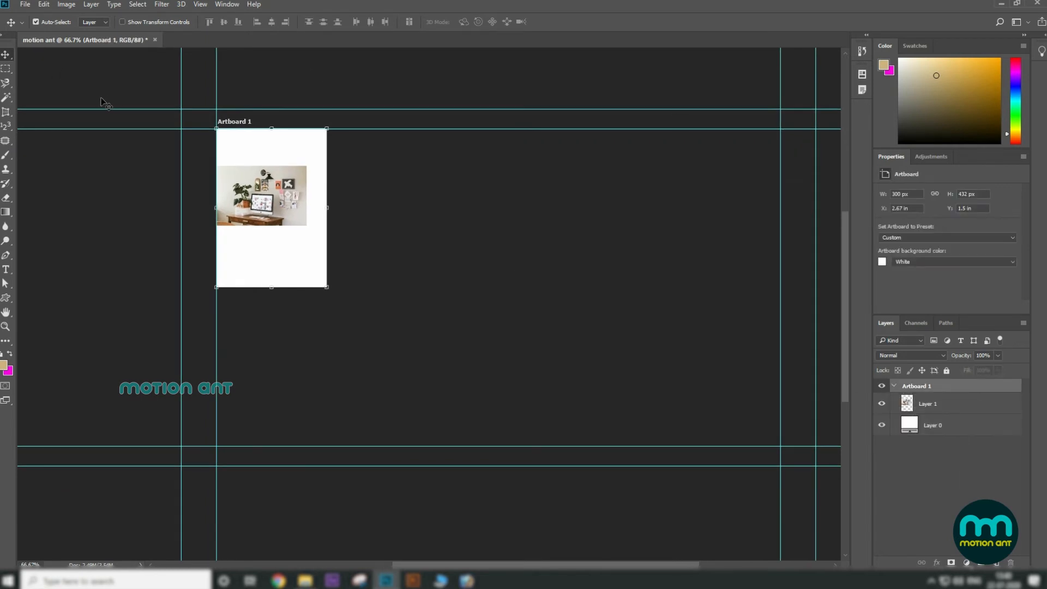
pyautogui.click(282, 77)
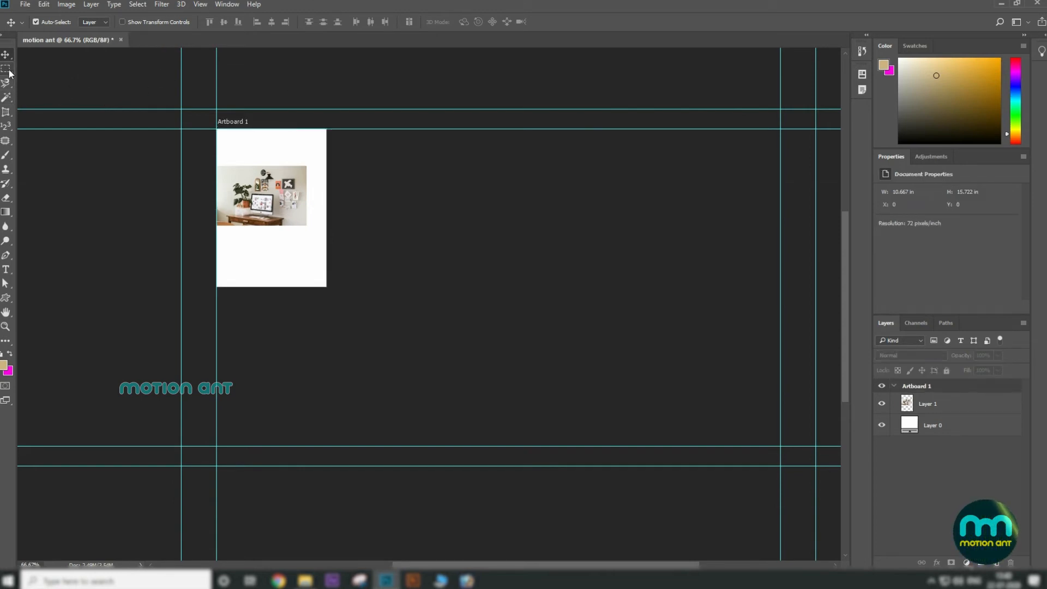
# Step: Add a second artboard of the same size to the right of Artboard 1 using the Artboard tool
pyautogui.rightClick(5, 54)
pyautogui.click(61, 68)
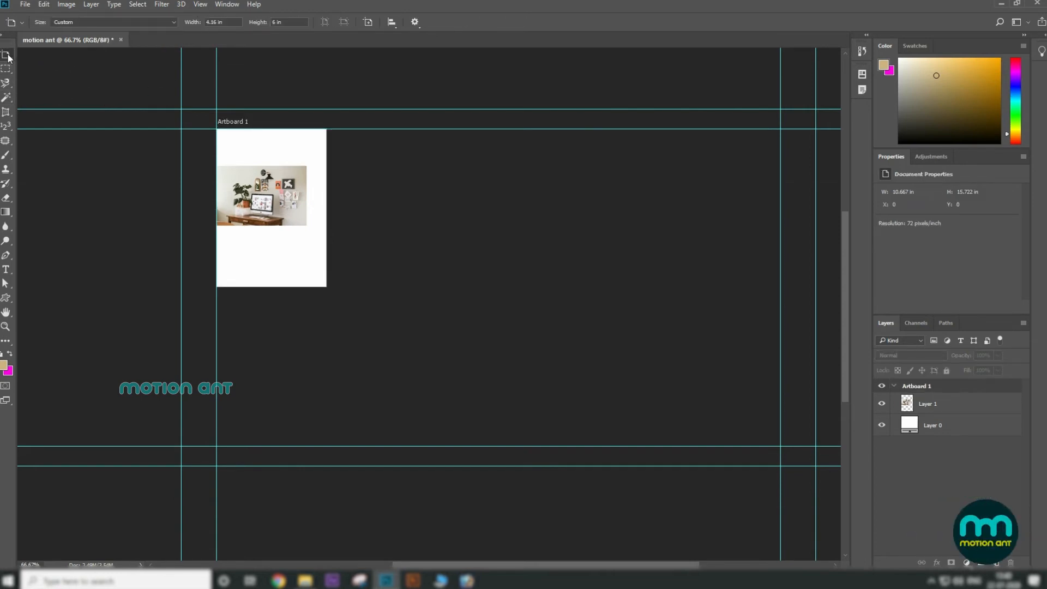
pyautogui.click(957, 389)
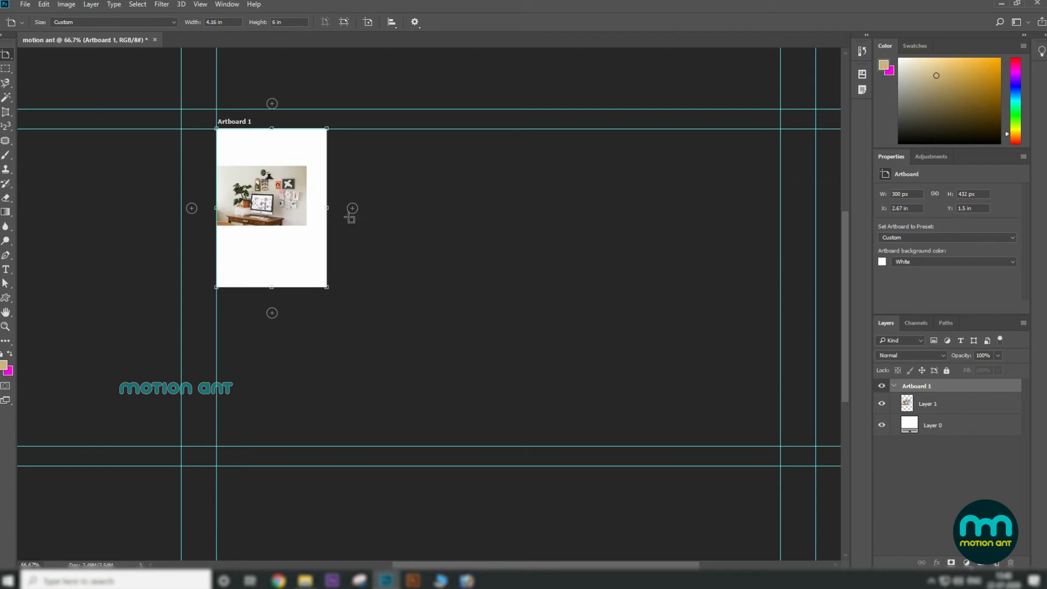
pyautogui.click(352, 208)
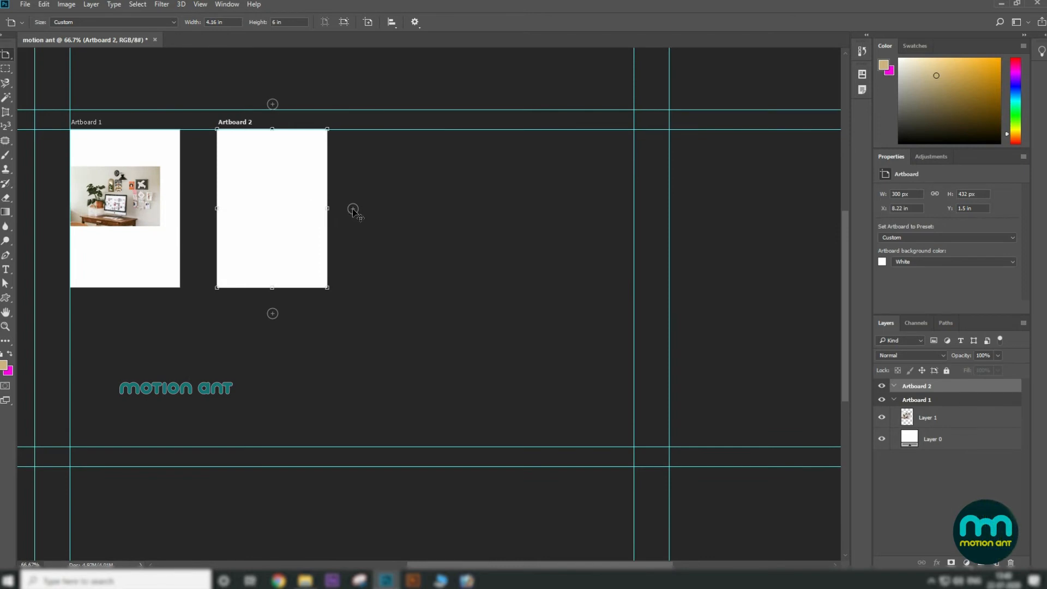
# Step: Add a third artboard to the right of Artboard 2, try deleting it, and undo the deletion
pyautogui.click(353, 209)
pyautogui.moveTo(249, 218); pyautogui.dragTo(491, 240)
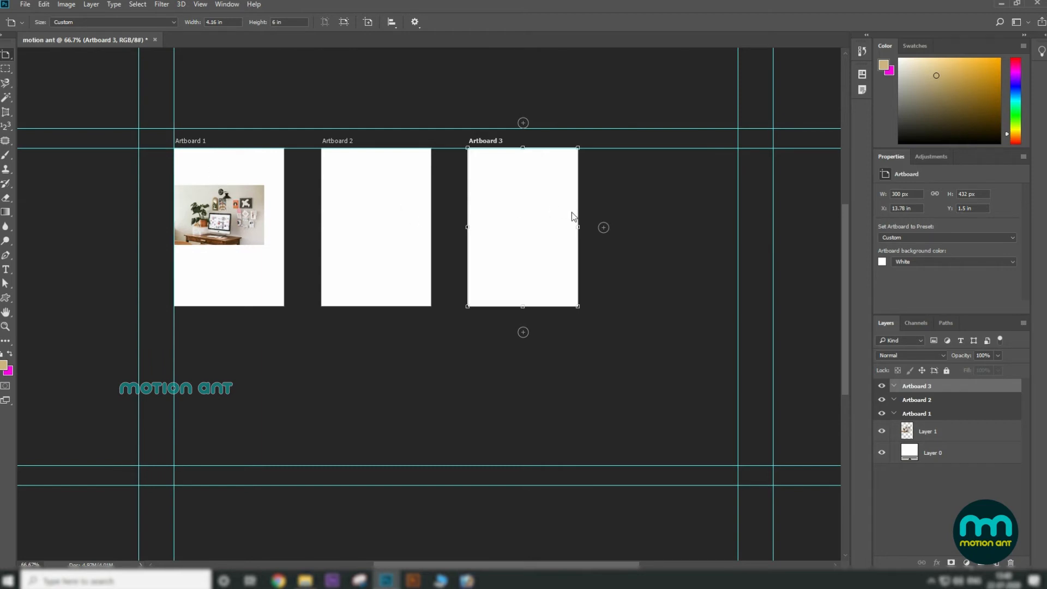
pyautogui.click(1010, 562)
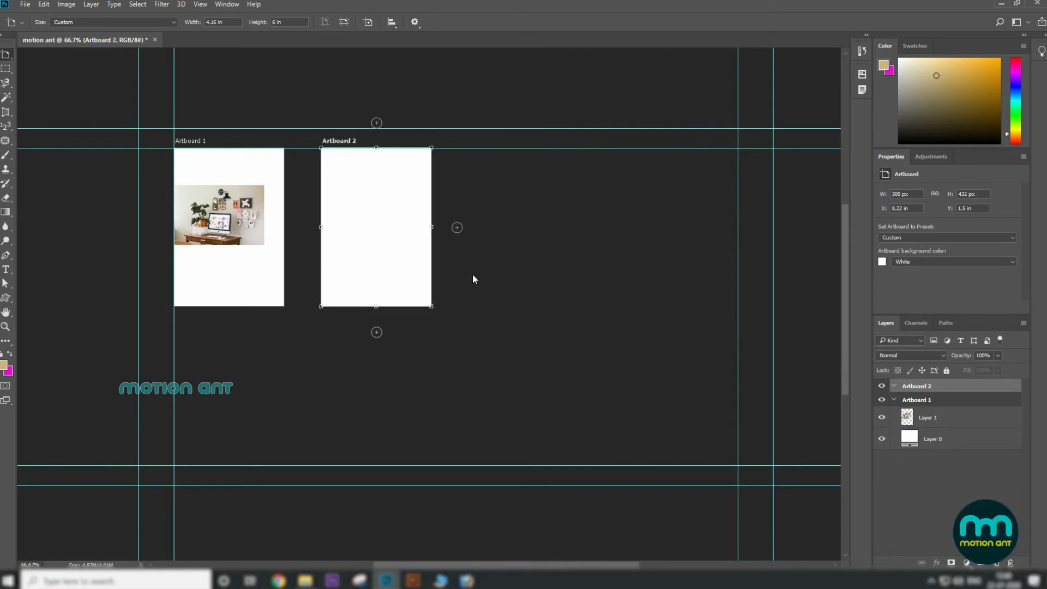
pyautogui.hotkey('ctrl', 'z')
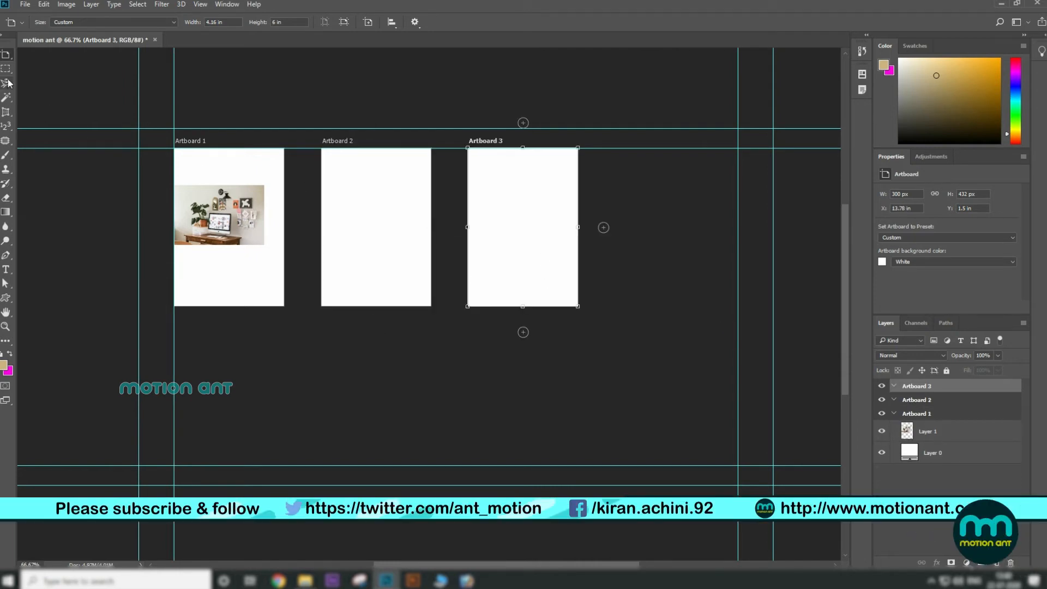
# Step: Move the photo on Layer 1 from Artboard 1 into Artboard 3, at about X 0.38 in, Y 1.4 in
pyautogui.rightClick(5, 55)
pyautogui.click(41, 53)
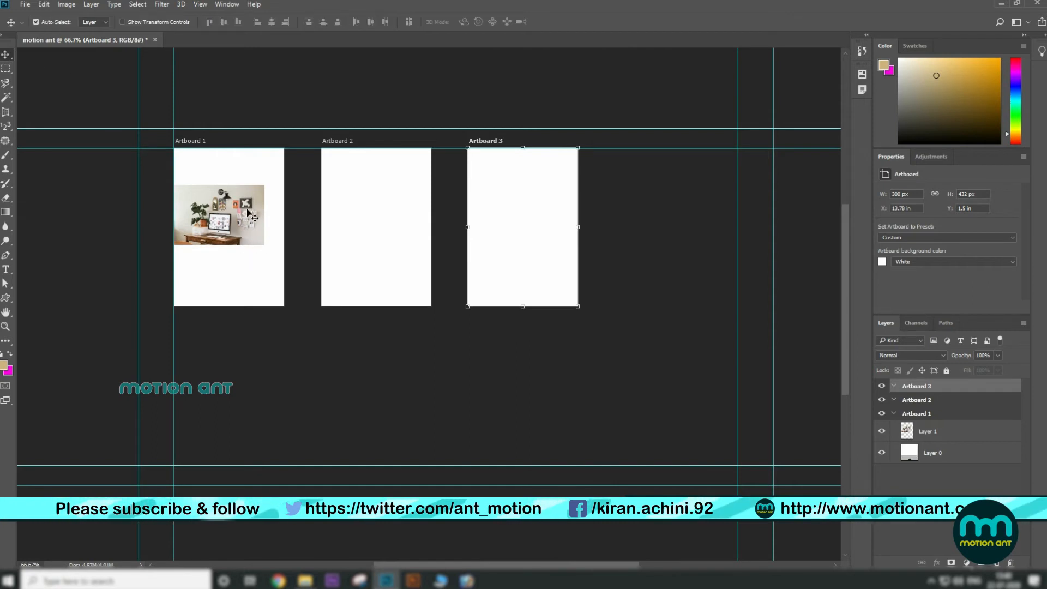
pyautogui.rightClick(248, 211)
pyautogui.click(269, 217)
pyautogui.hotkey('ctrl', '0')
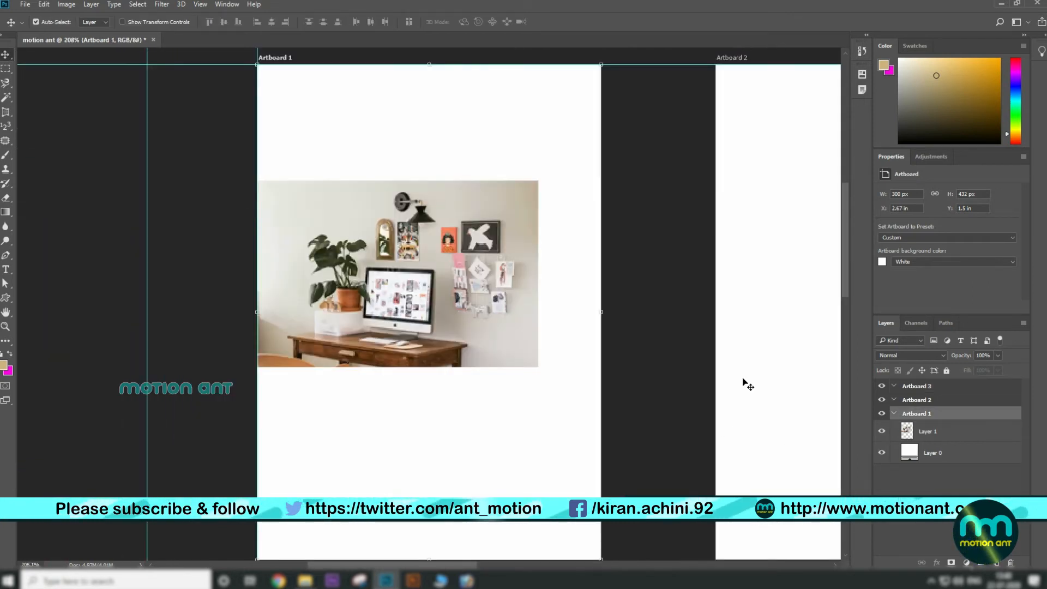
pyautogui.hotkey('ctrl', '-')
pyautogui.hotkey('ctrl', '-')
pyautogui.hotkey('ctrl', '-')
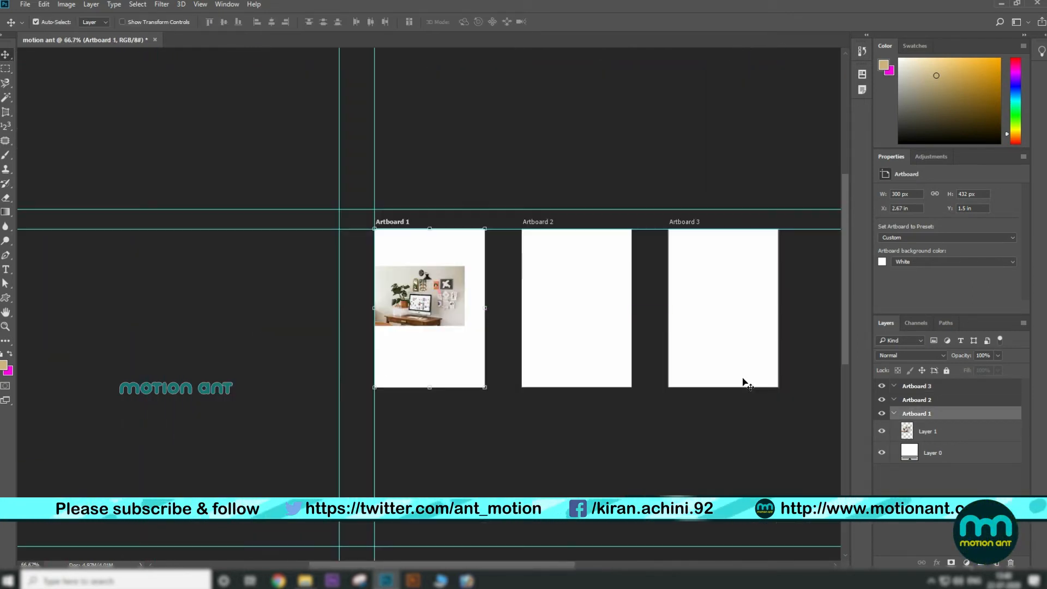
pyautogui.click(958, 437)
pyautogui.moveTo(701, 327); pyautogui.dragTo(465, 262)
pyautogui.moveTo(209, 240); pyautogui.dragTo(491, 223)
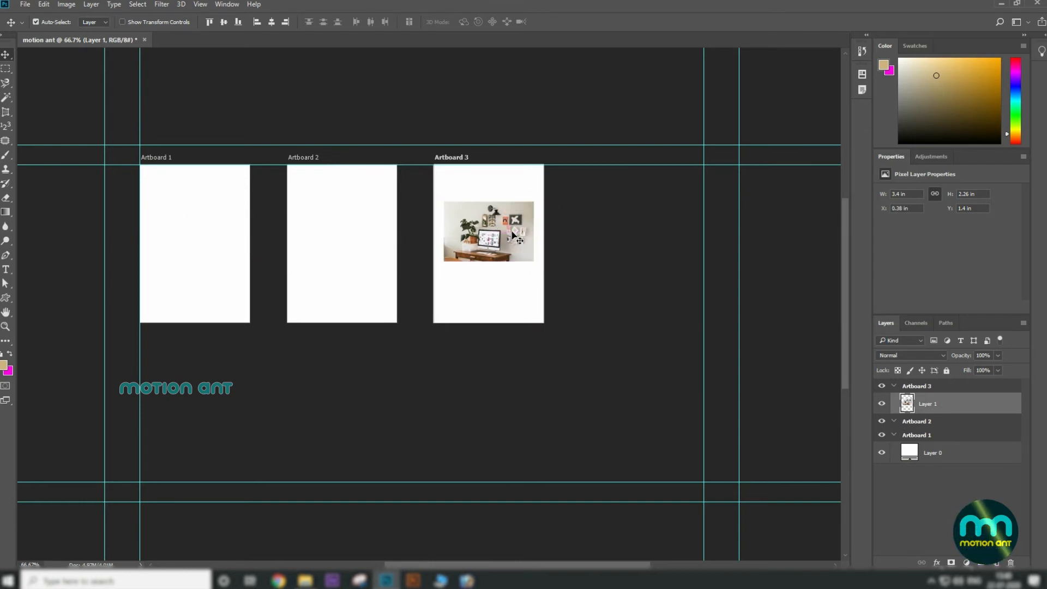
# Step: Collapse the Artboard 3 and Artboard 1 layer groups and add a fourth artboard to the right of Artboard 3
pyautogui.rightClick(6, 54)
pyautogui.click(46, 65)
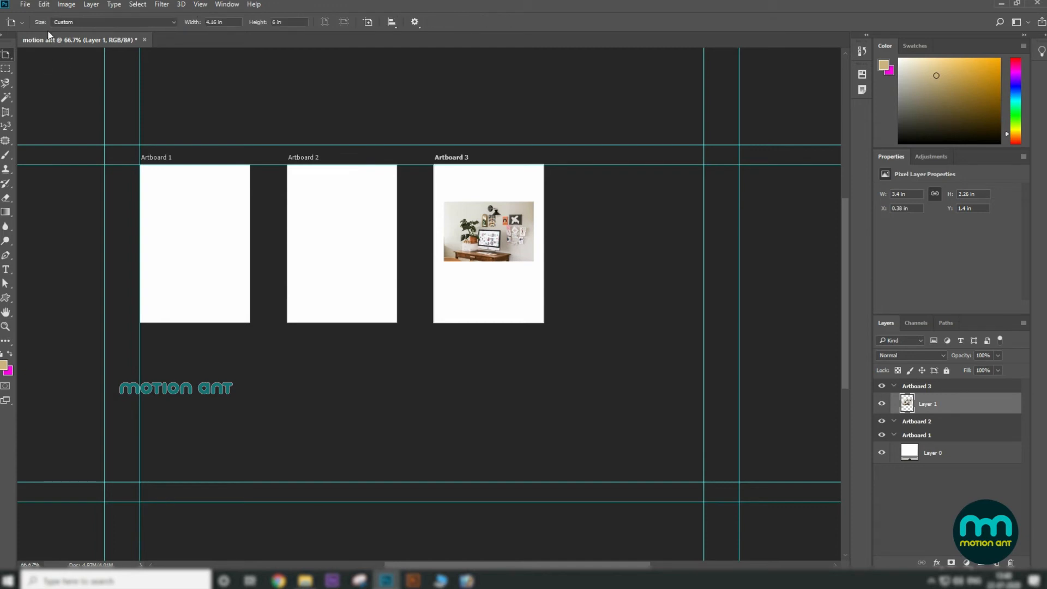
pyautogui.click(369, 23)
pyautogui.click(928, 388)
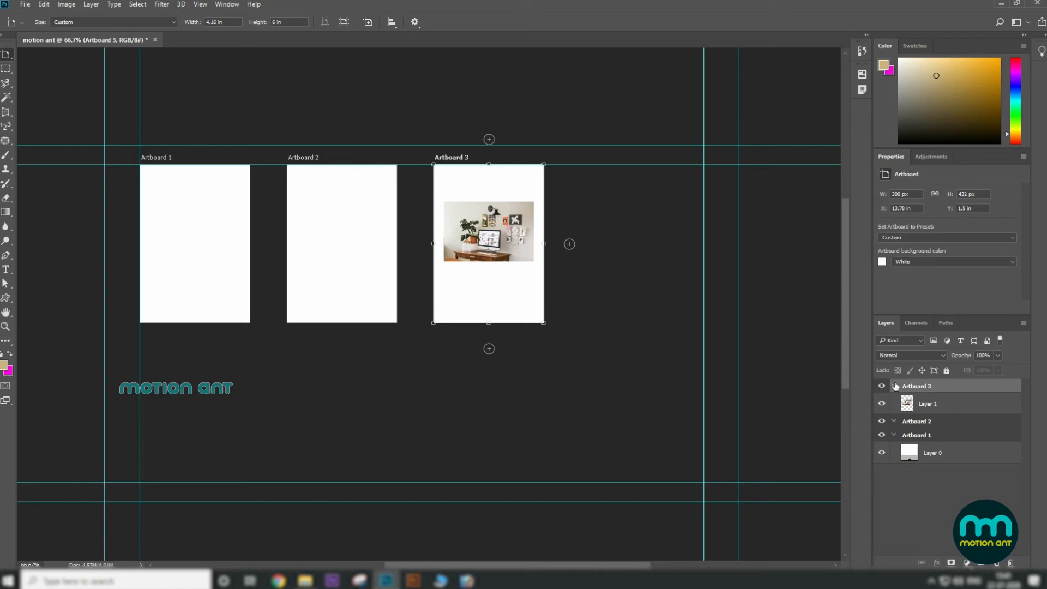
pyautogui.click(894, 414)
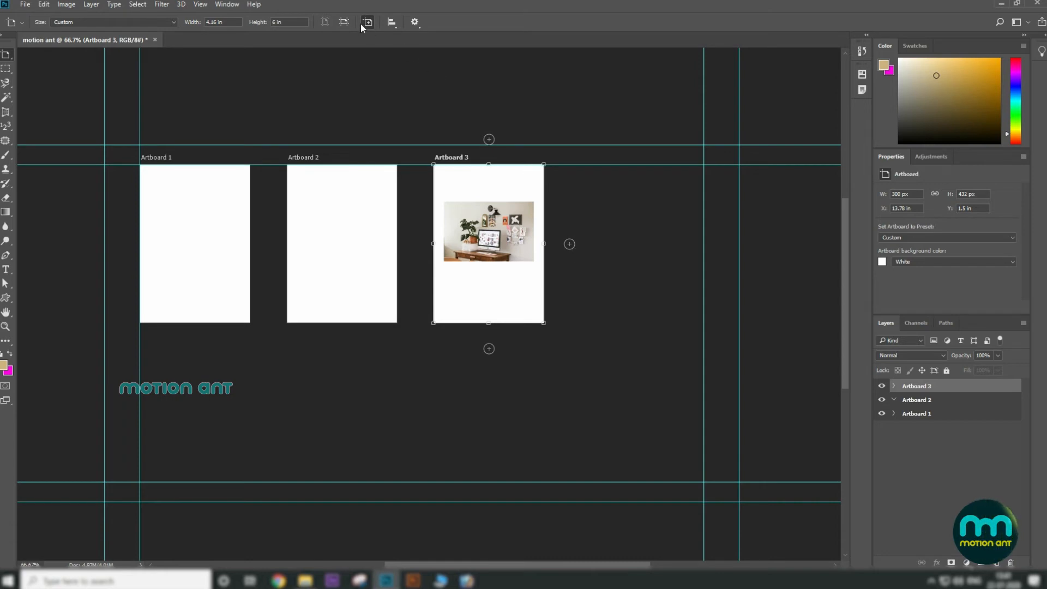
pyautogui.click(569, 244)
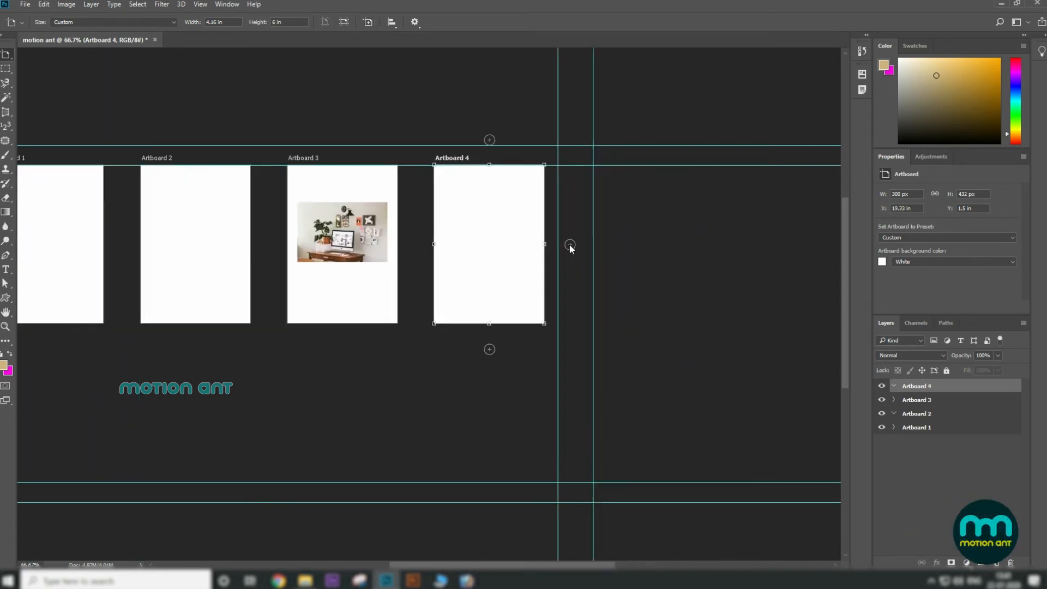
pyautogui.moveTo(347, 220); pyautogui.dragTo(473, 212)
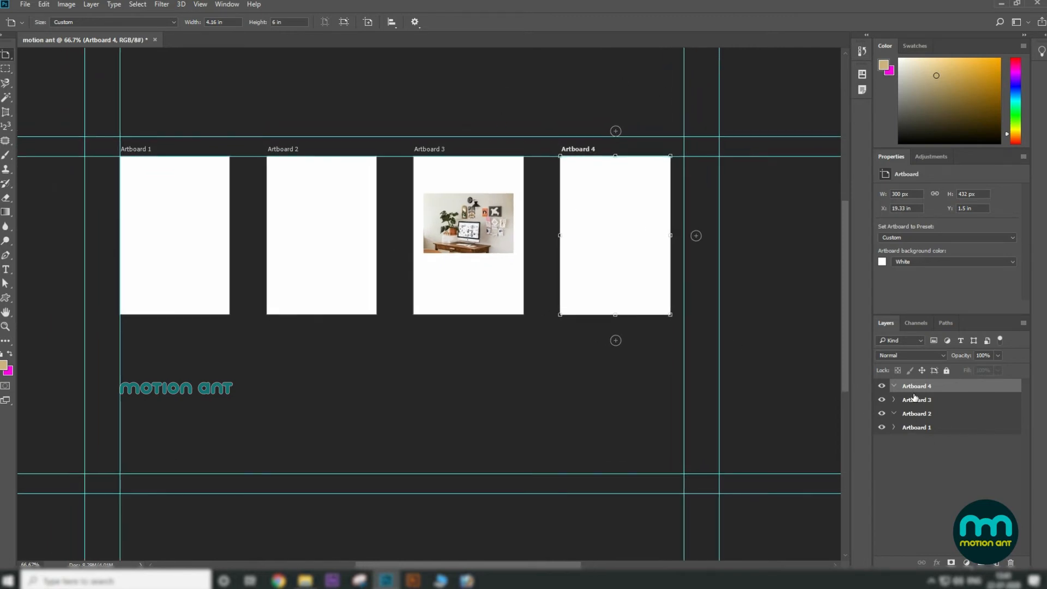
# Step: Try aligning all four artboards by Horizontal Centers with the Artboard tool, and undo the alignment
pyautogui.keyDown('shift'); pyautogui.click(926, 432); pyautogui.keyUp('shift')
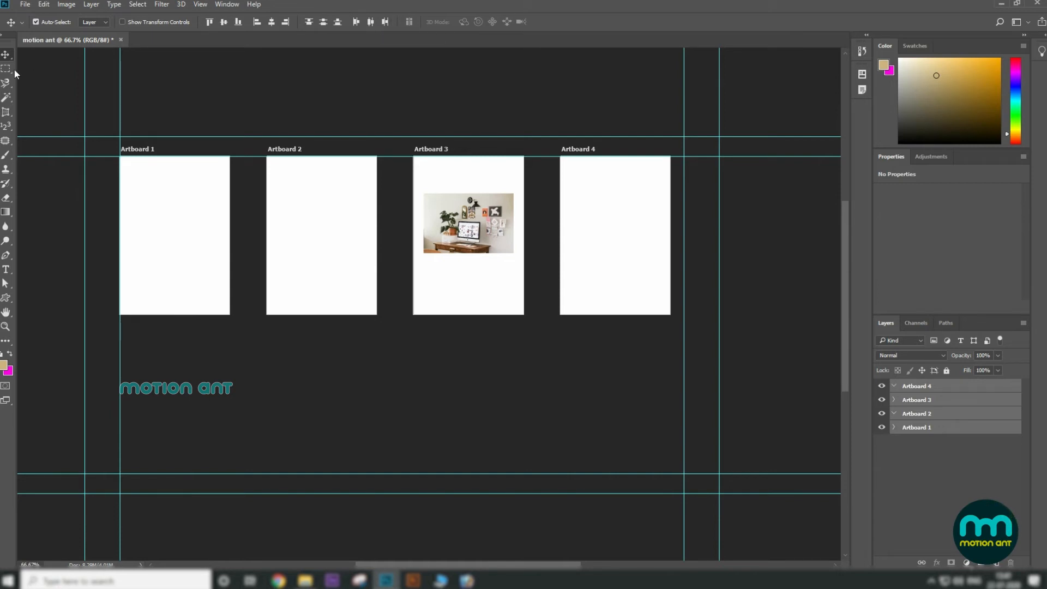
pyautogui.rightClick(6, 54)
pyautogui.click(33, 66)
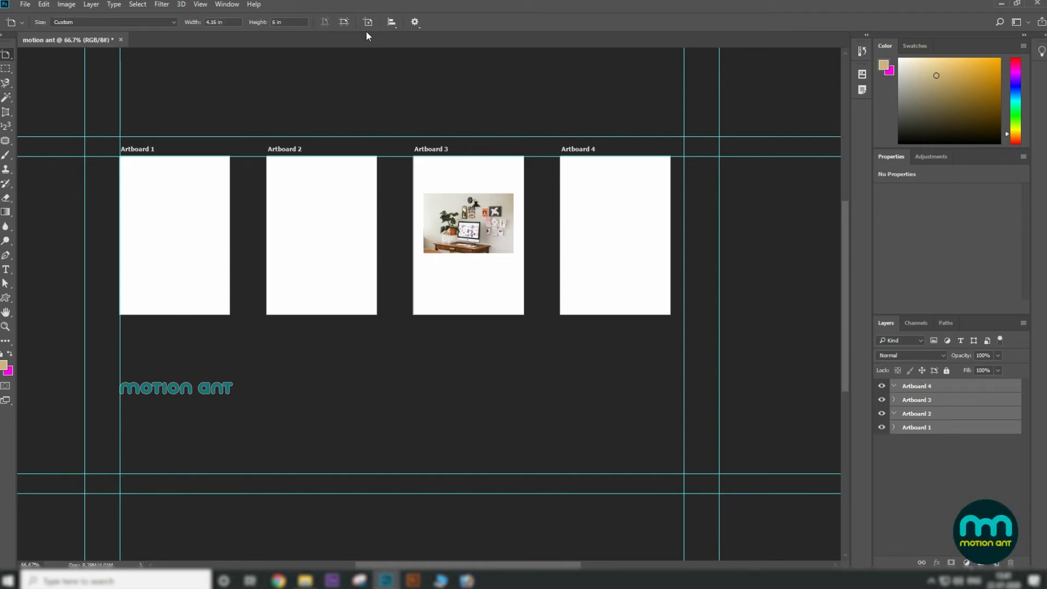
pyautogui.click(392, 22)
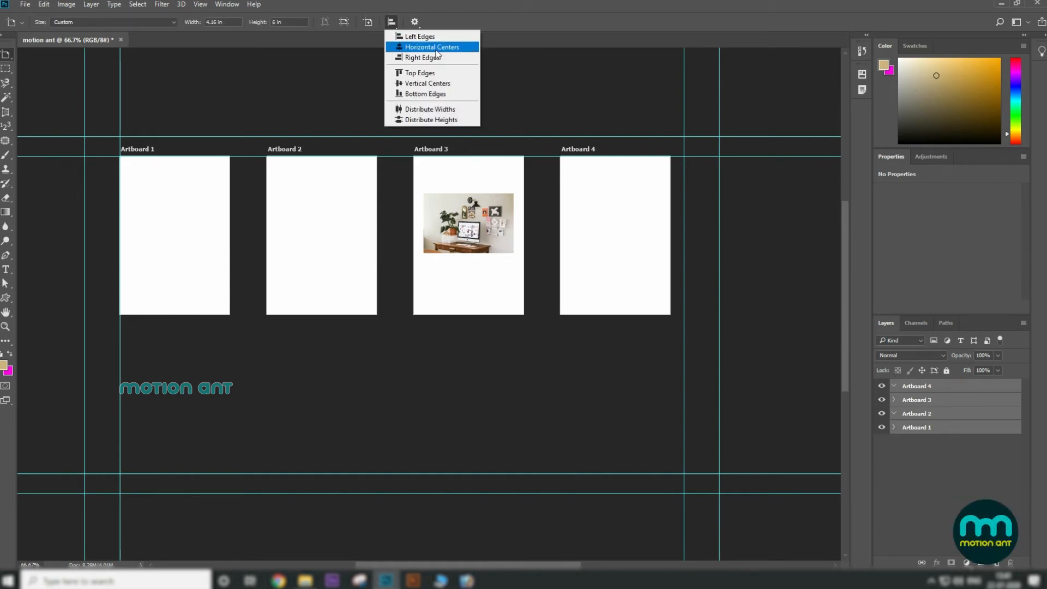
pyautogui.click(434, 49)
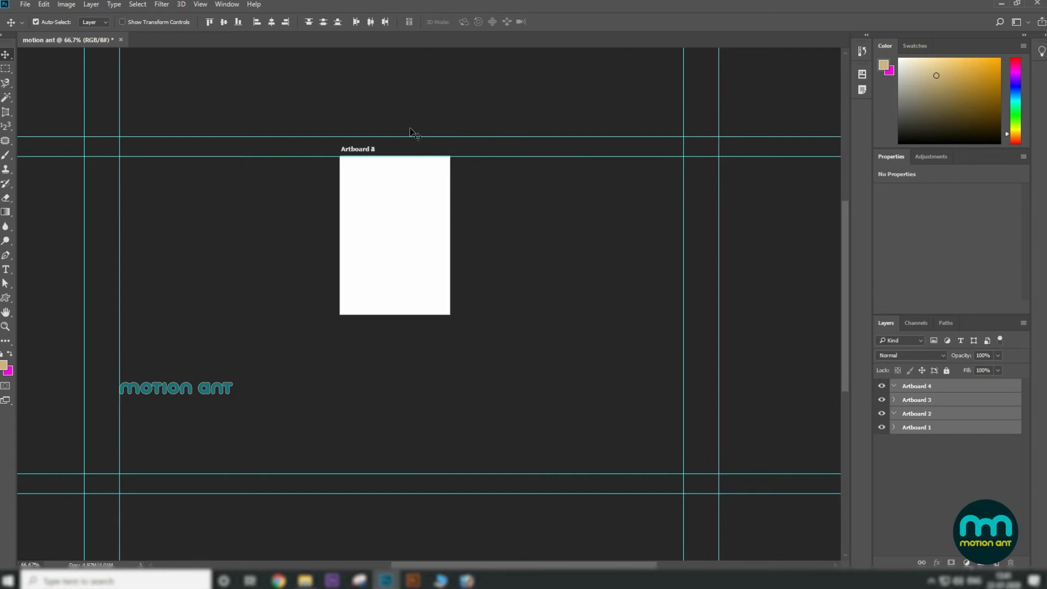
pyautogui.hotkey('ctrl', 'z')
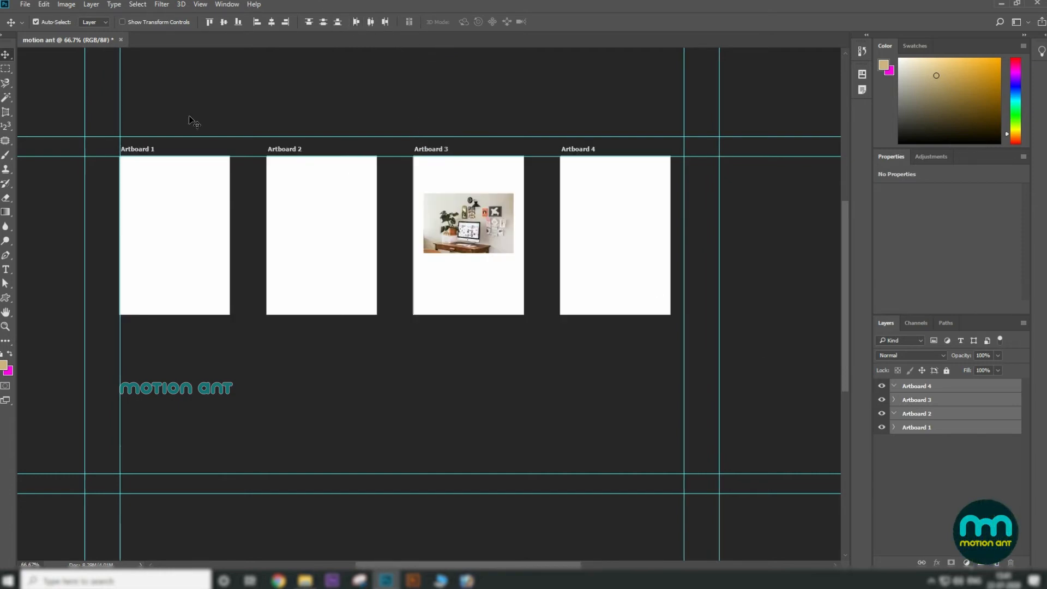
# Step: Try aligning the four selected artboards by Right Edges, and undo the alignment
pyautogui.rightClick(10, 60)
pyautogui.click(55, 65)
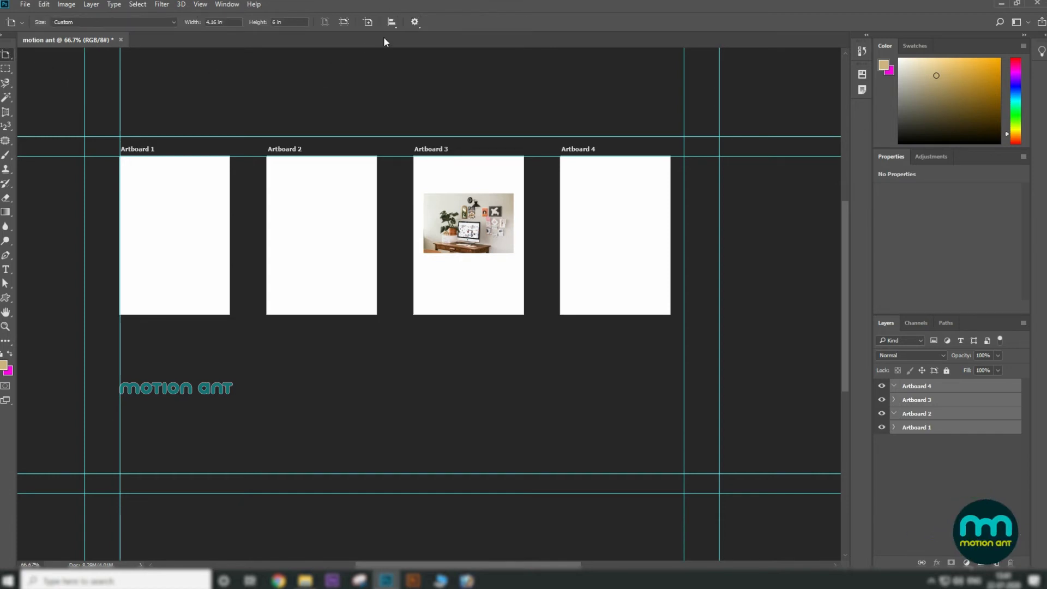
pyautogui.click(392, 22)
pyautogui.click(426, 56)
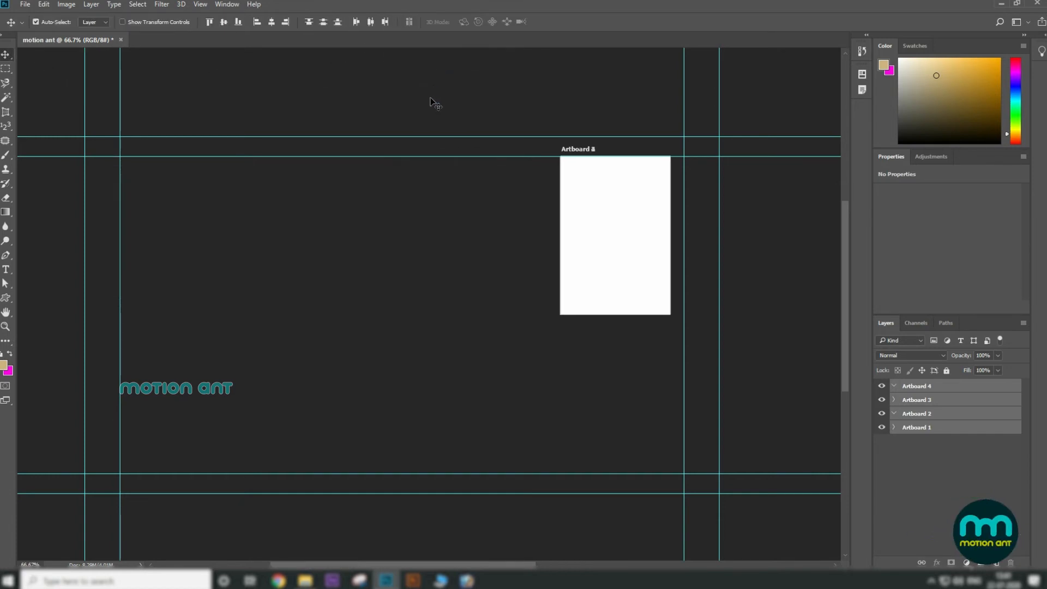
pyautogui.click(626, 221)
pyautogui.hotkey('ctrl', 'z')
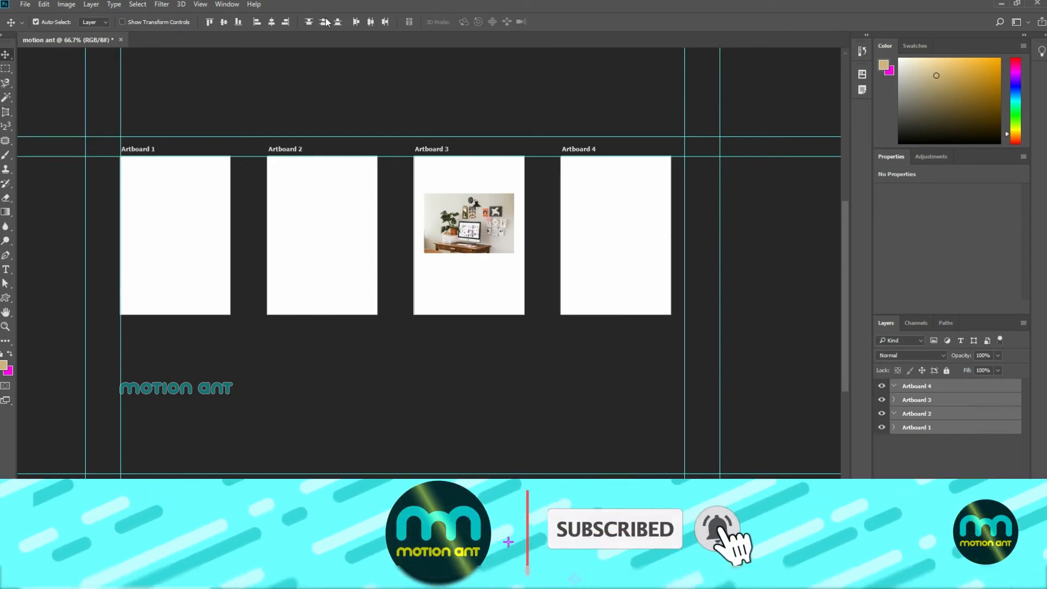
# Step: Select only Artboard 4 and switch it to landscape orientation, 6 in wide by 4.16 in high, using the Artboard tool
pyautogui.rightClick(5, 54)
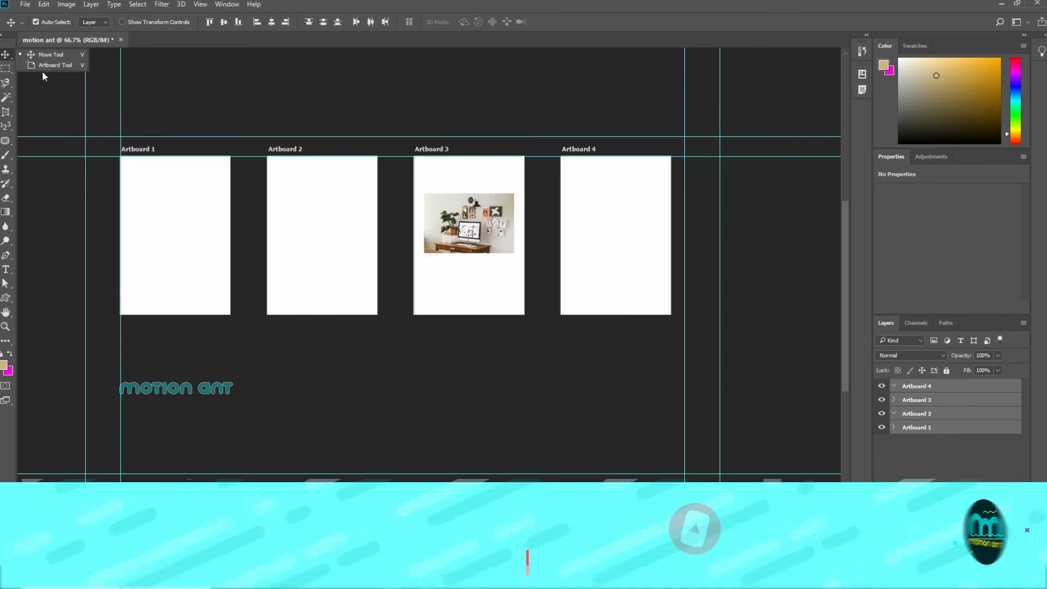
pyautogui.click(47, 64)
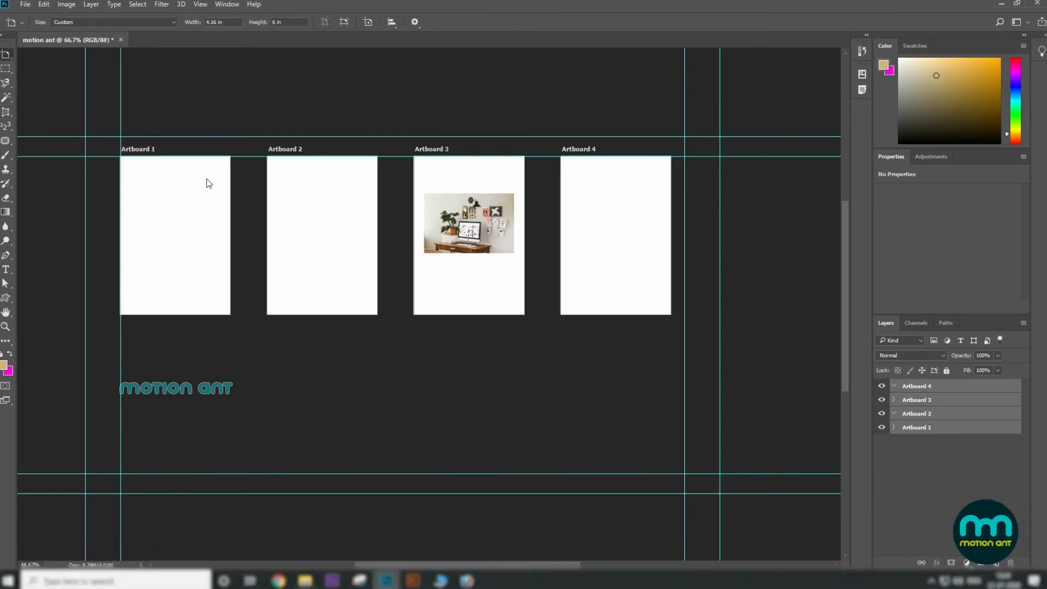
pyautogui.click(922, 388)
pyautogui.click(932, 402)
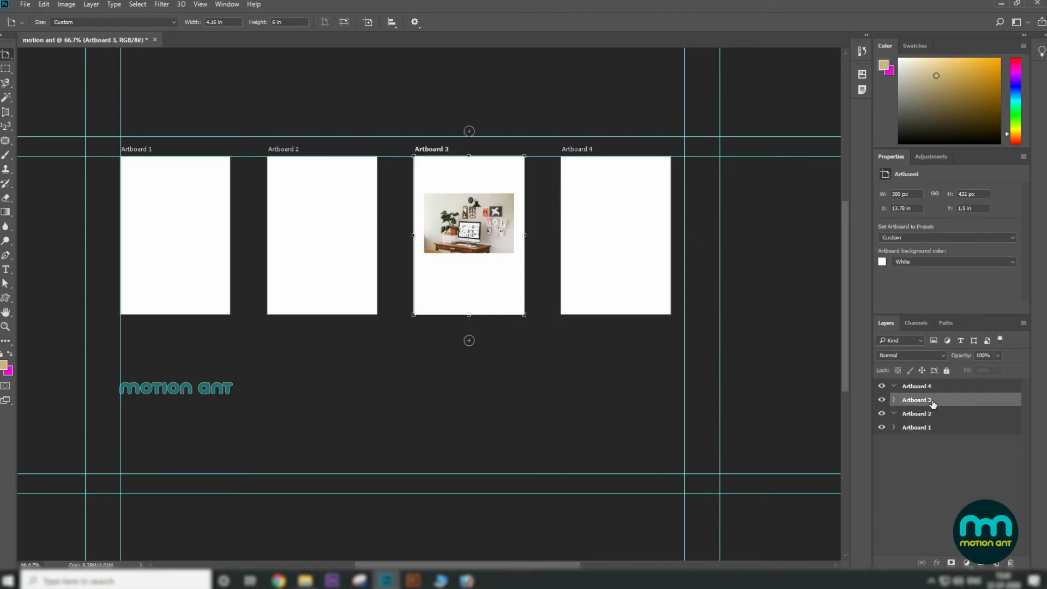
pyautogui.click(937, 388)
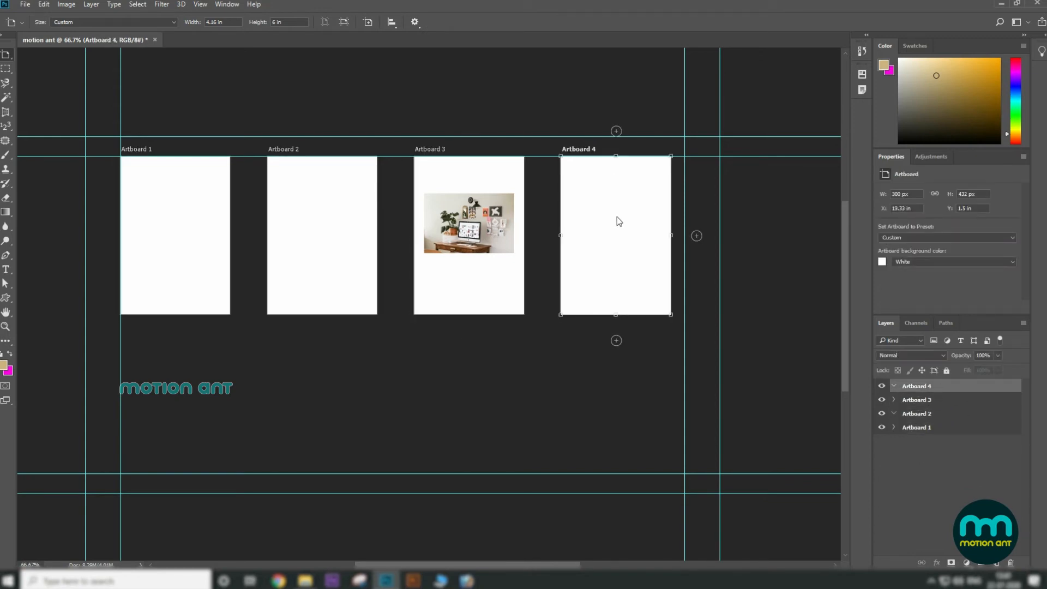
pyautogui.press('v')
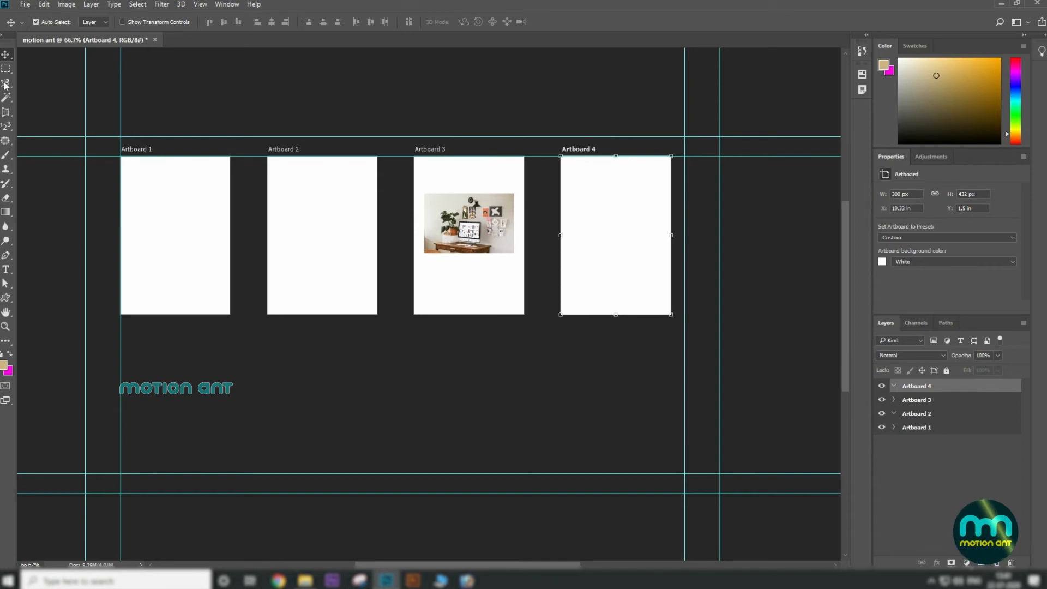
pyautogui.rightClick(5, 54)
pyautogui.click(40, 67)
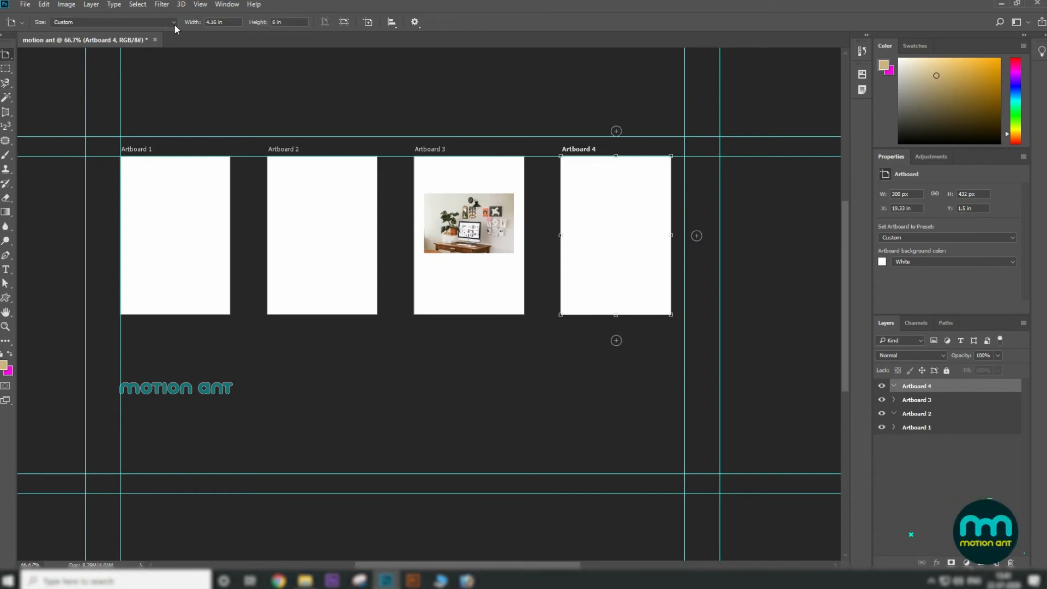
pyautogui.click(344, 23)
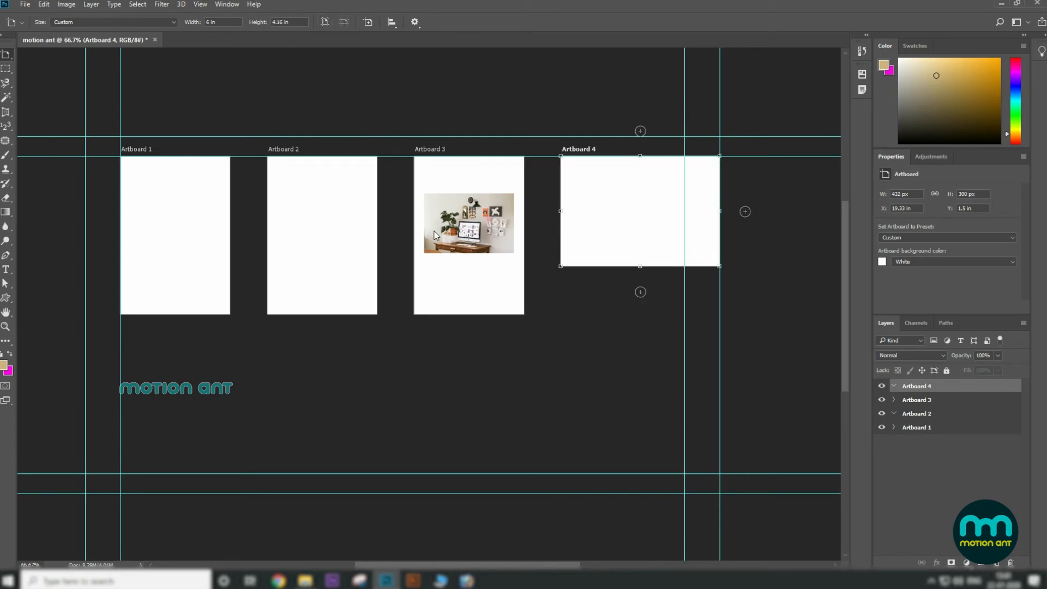
# Step: Select Artboard 3, hide and show it once, and switch it to landscape orientation, 6 in wide by 4.16 in high
pyautogui.press('v')
pyautogui.click(461, 233)
pyautogui.rightClick(5, 55)
pyautogui.click(41, 67)
pyautogui.press('v')
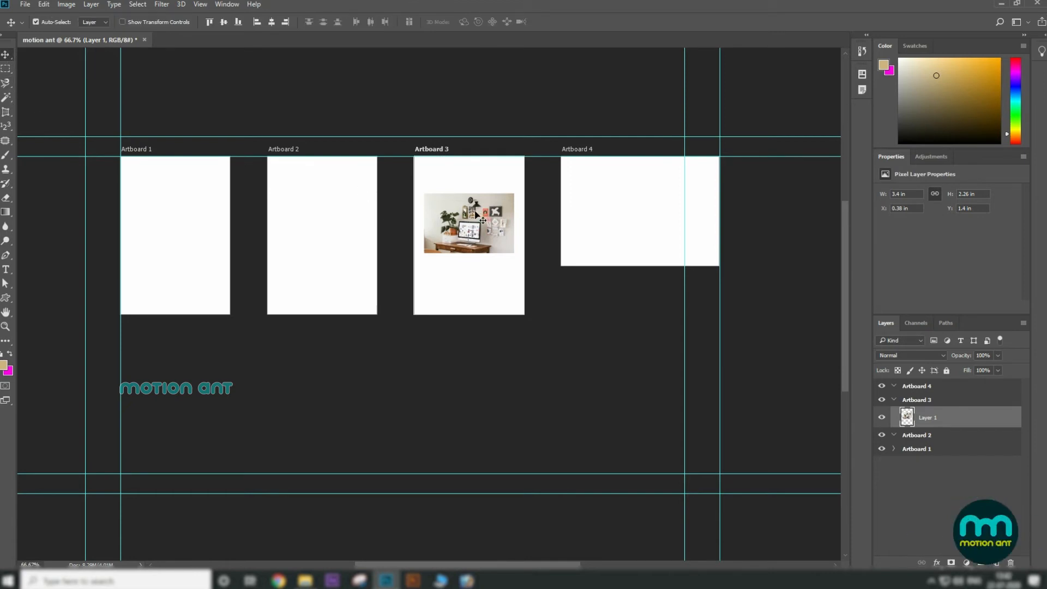
pyautogui.rightClick(5, 55)
pyautogui.click(40, 66)
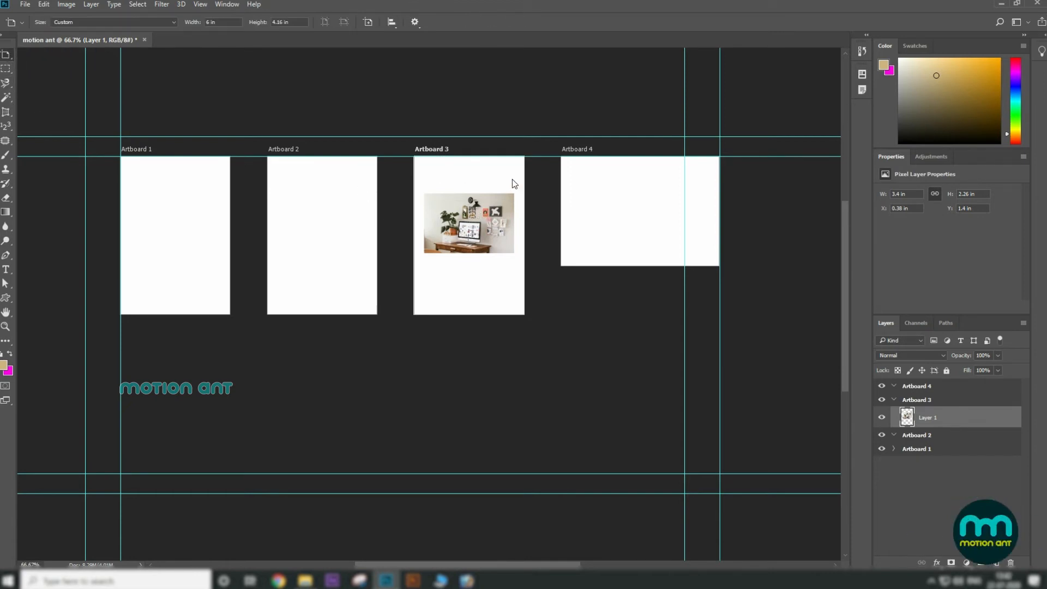
pyautogui.click(934, 401)
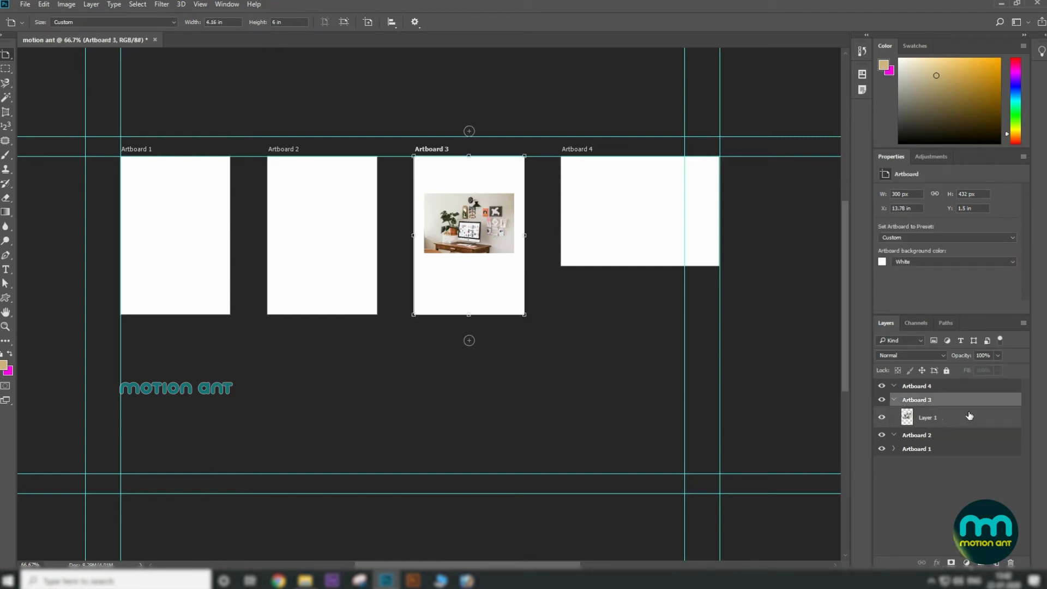
pyautogui.click(882, 399)
pyautogui.click(881, 400)
pyautogui.click(346, 24)
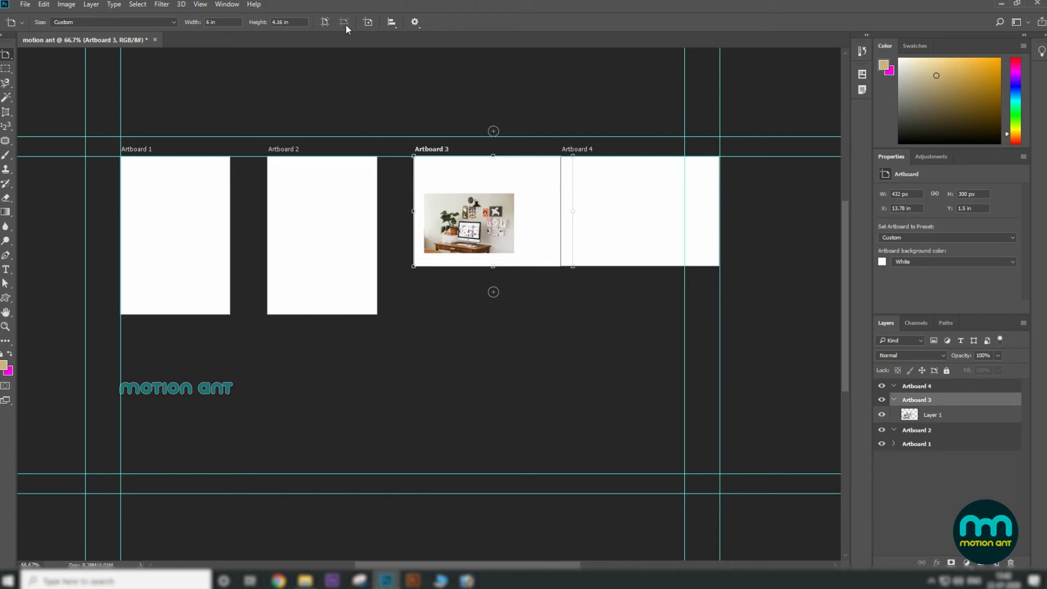
pyautogui.click(391, 24)
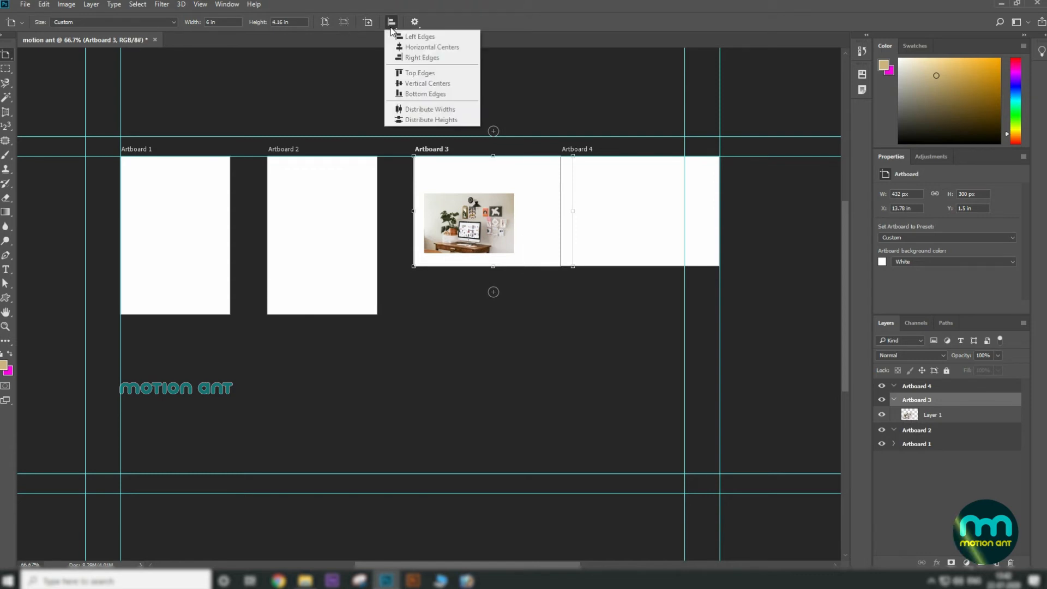
# Step: Delete Artboard 3 together with its contents, and move Artboard 2 above Artboard 4 in the layer order
pyautogui.click(7, 56)
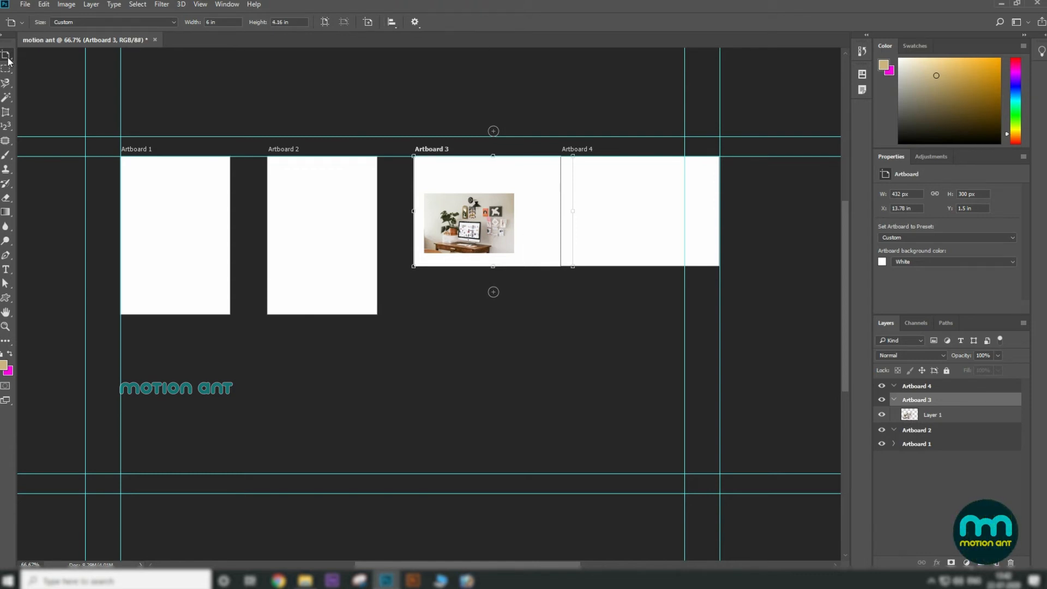
pyautogui.click(44, 55)
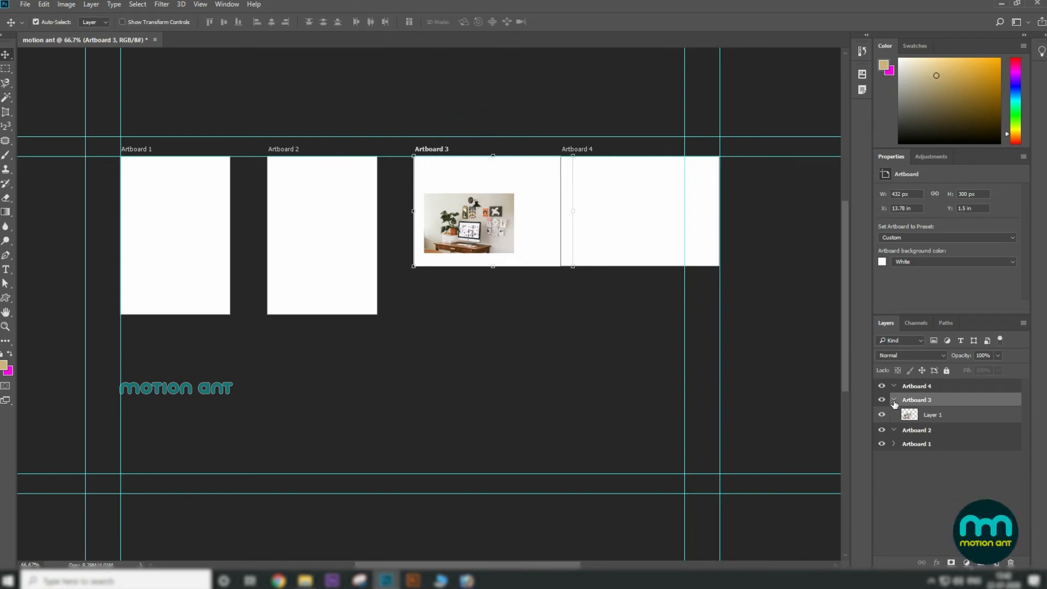
pyautogui.click(894, 401)
pyautogui.click(1011, 563)
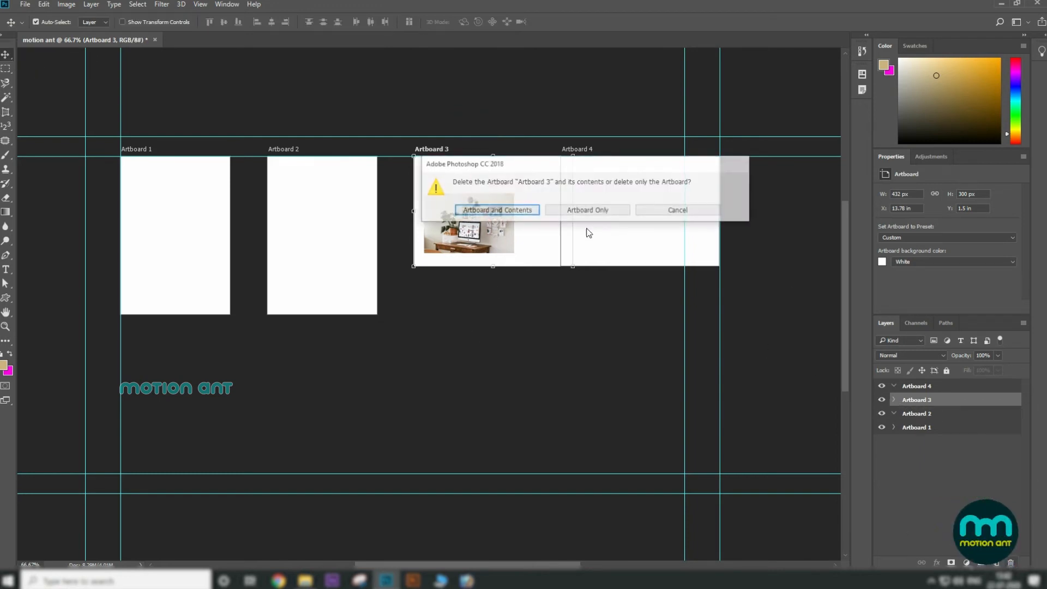
pyautogui.click(524, 212)
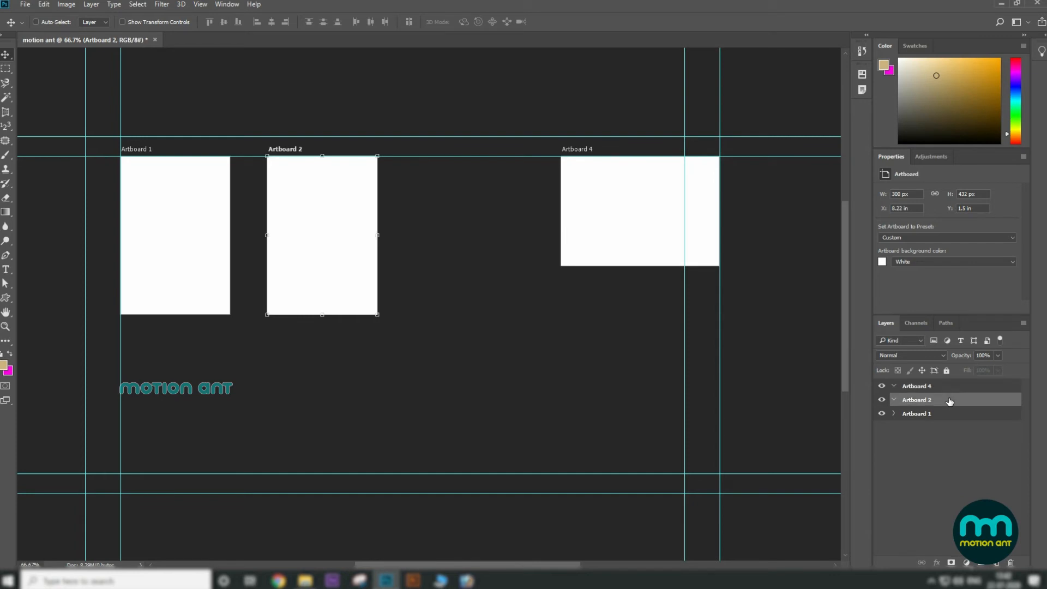
pyautogui.hotkey('ctrl', ']')
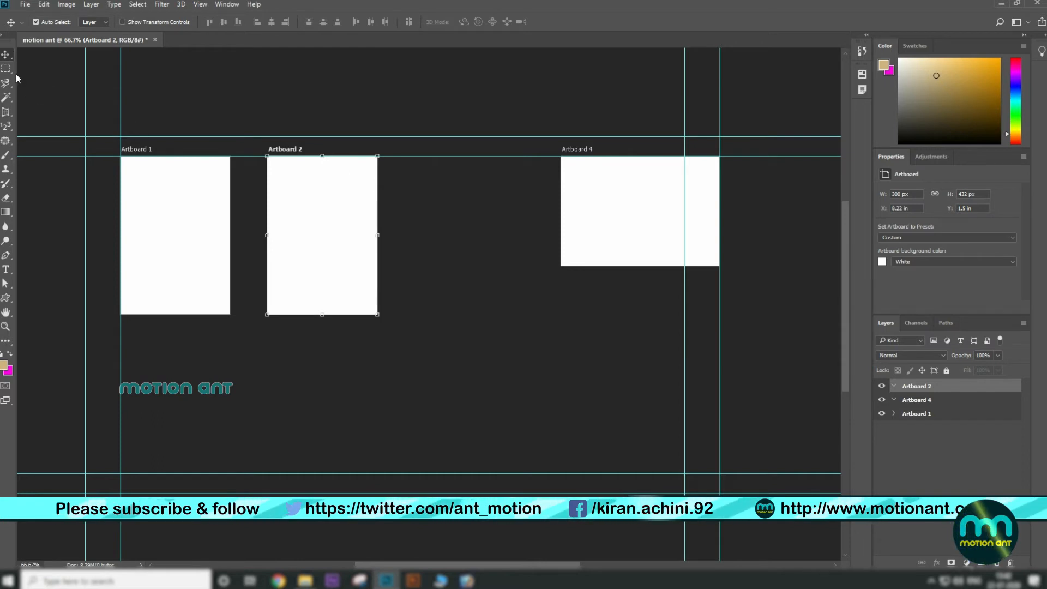
# Step: Close the motion ant document without saving and create a new blank document, 26.667 by 15 in at 72 pixels/inch
pyautogui.rightClick(8, 55)
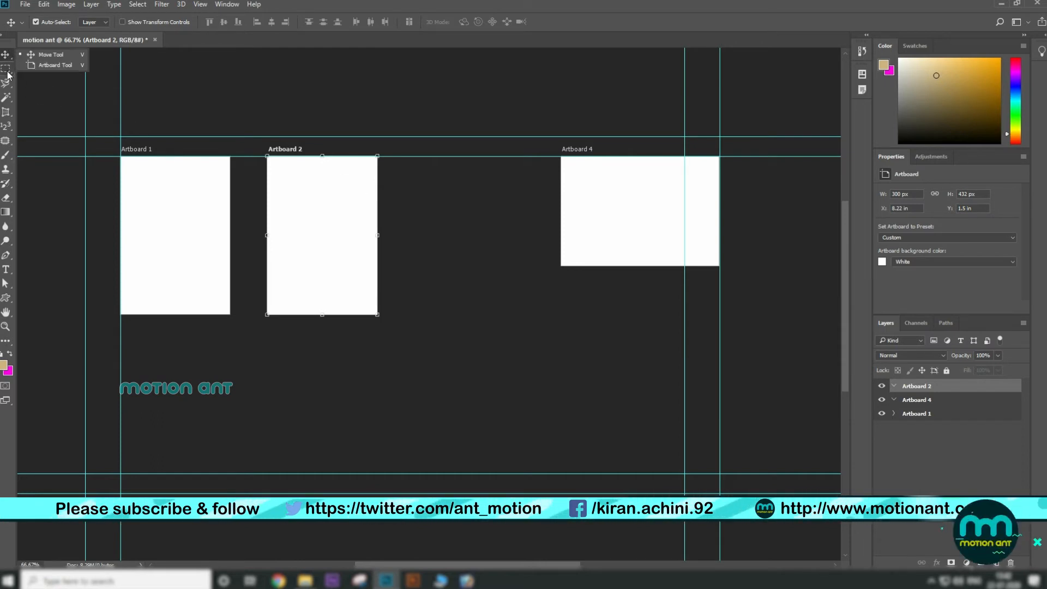
pyautogui.click(6, 68)
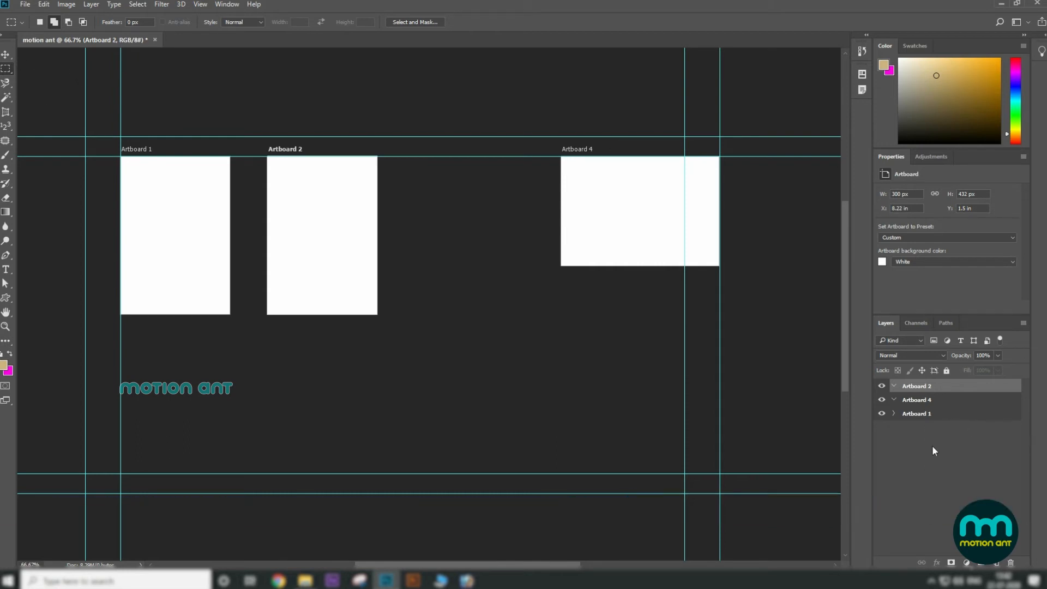
pyautogui.click(158, 41)
pyautogui.click(518, 210)
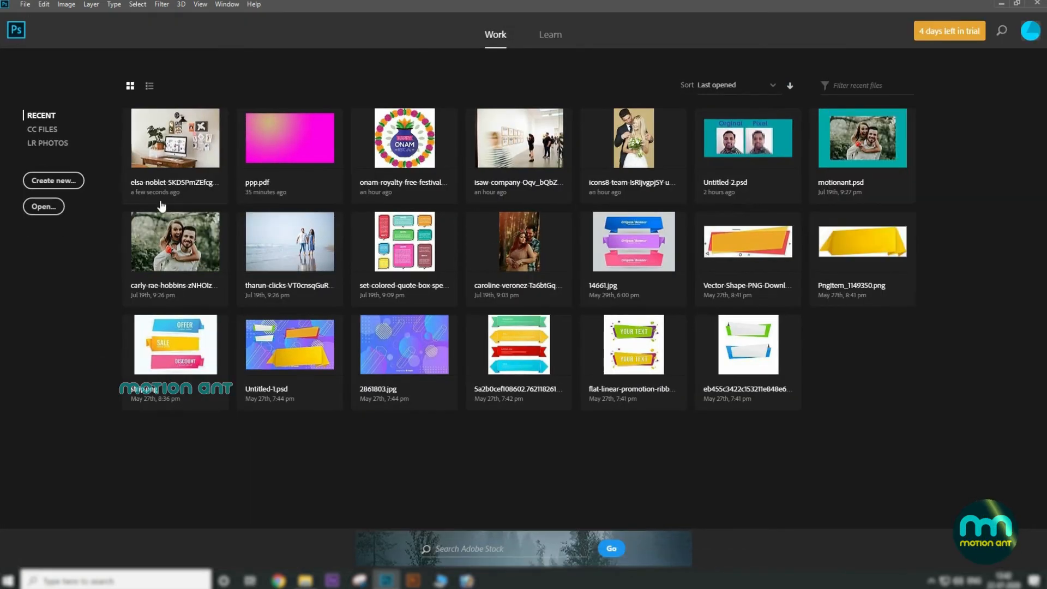
pyautogui.click(54, 181)
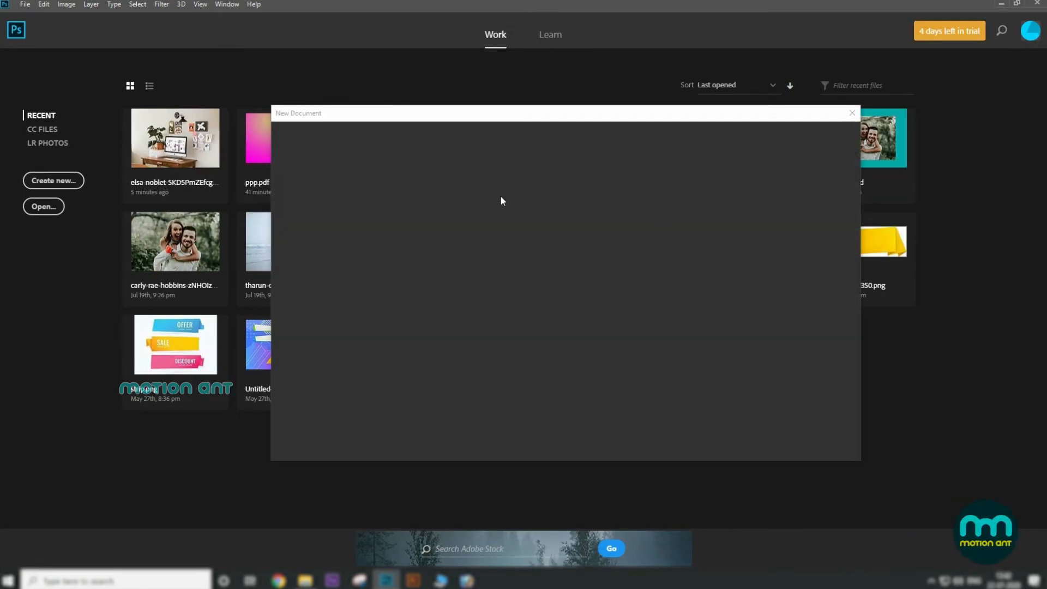
pyautogui.click(782, 440)
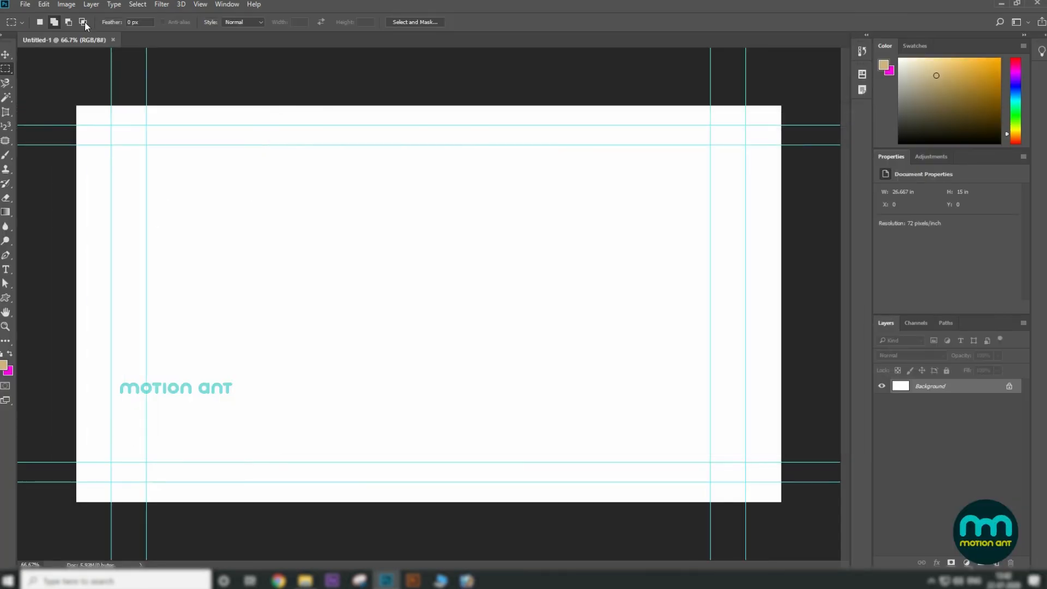
# Step: Add a new layer and draw a rectangular marquee selection about 10.46 by 5.85 in near the middle of the canvas
pyautogui.press('v')
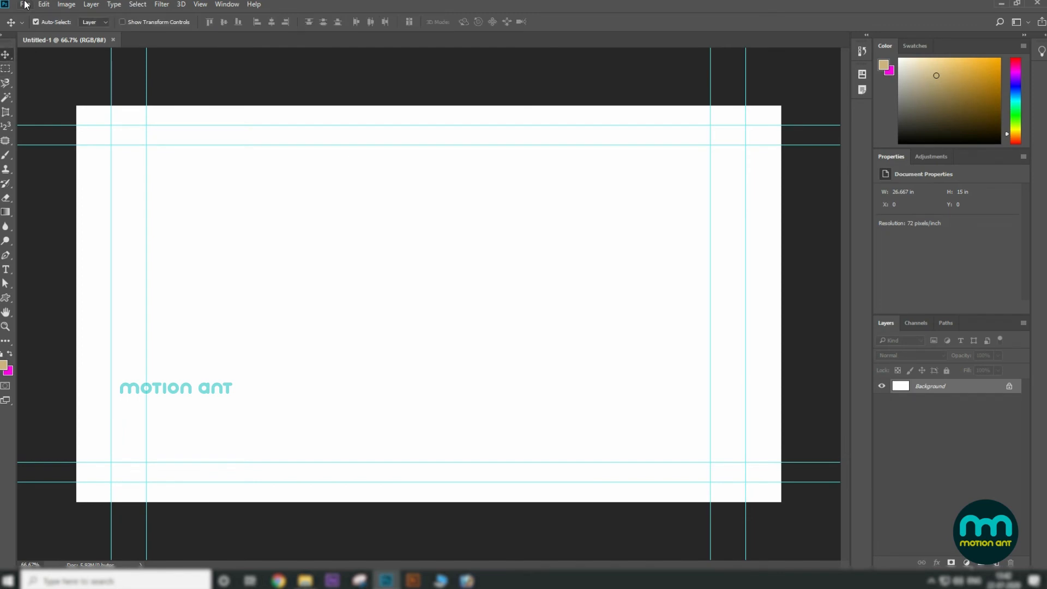
pyautogui.click(7, 68)
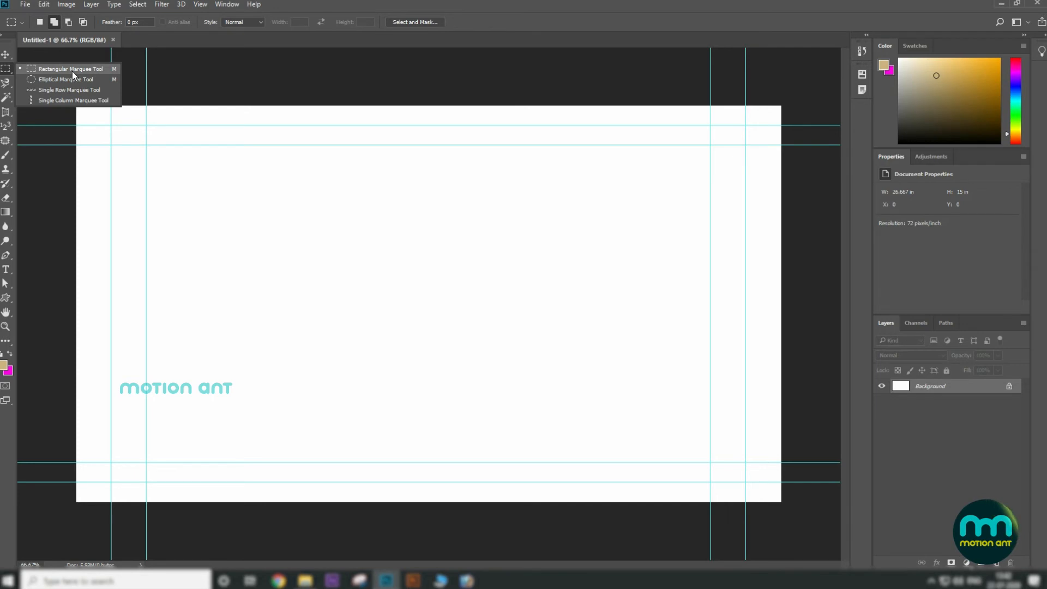
pyautogui.click(72, 70)
pyautogui.hotkey('ctrl', 'shift', 'alt', 'n')
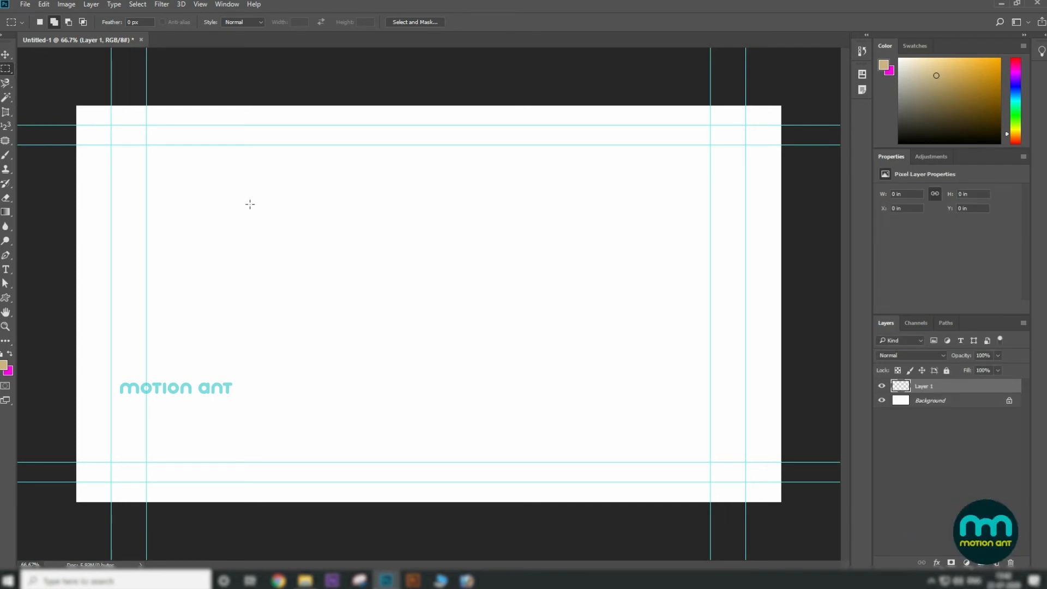
pyautogui.moveTo(274, 224); pyautogui.dragTo(538, 361)
# Step: Set the foreground color to ffa900 and switch to the Move tool
pyautogui.click(3, 365)
pyautogui.write('ffa900')
pyautogui.click(633, 349)
pyautogui.click(5, 56)
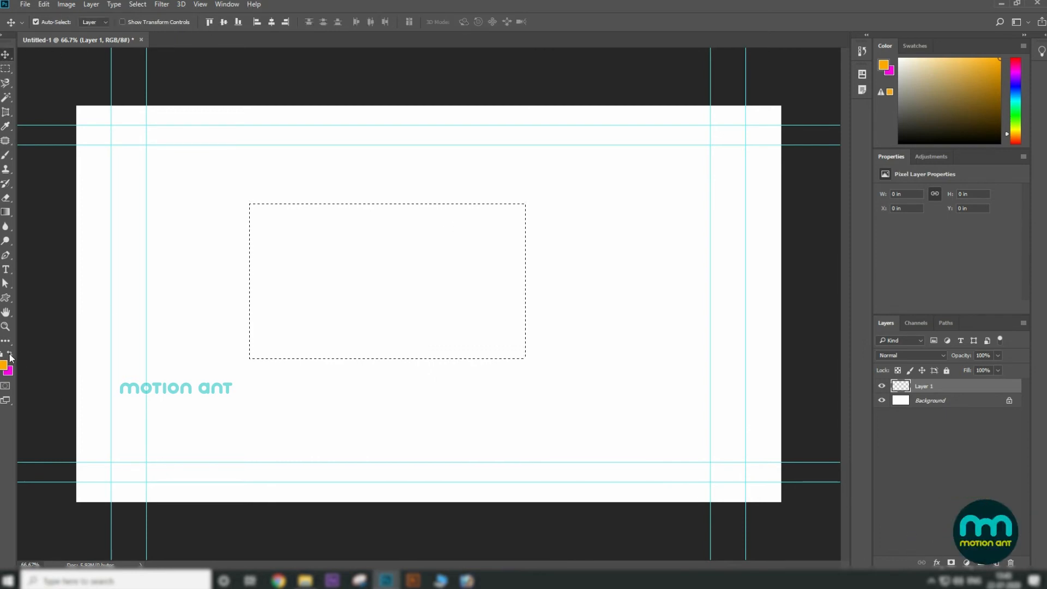
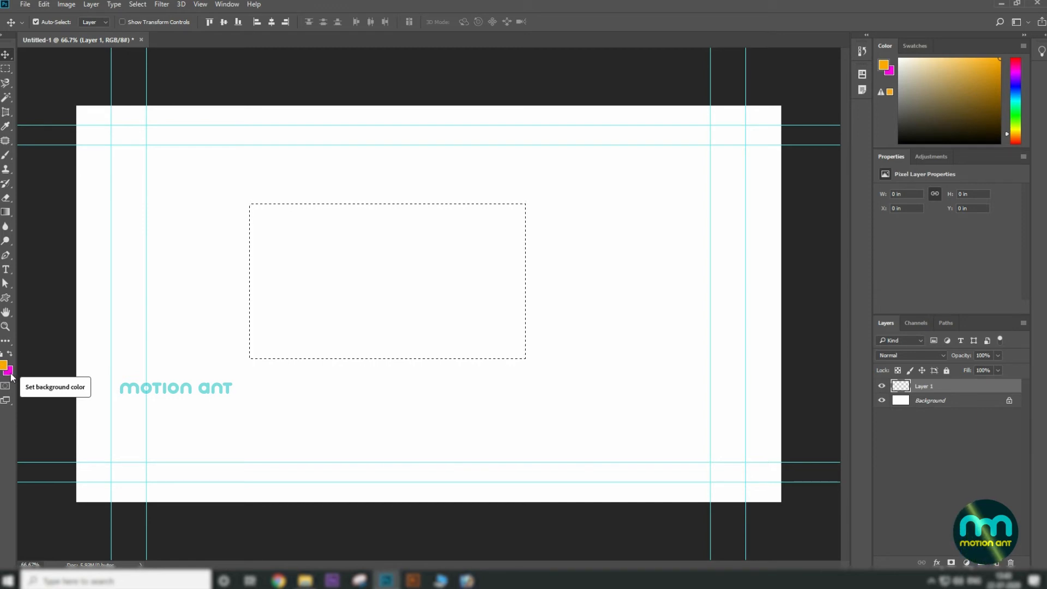
# Step: Fill the rectangular selection on Layer 1 with the magenta background color
pyautogui.click(435, 293)
pyautogui.click(503, 212)
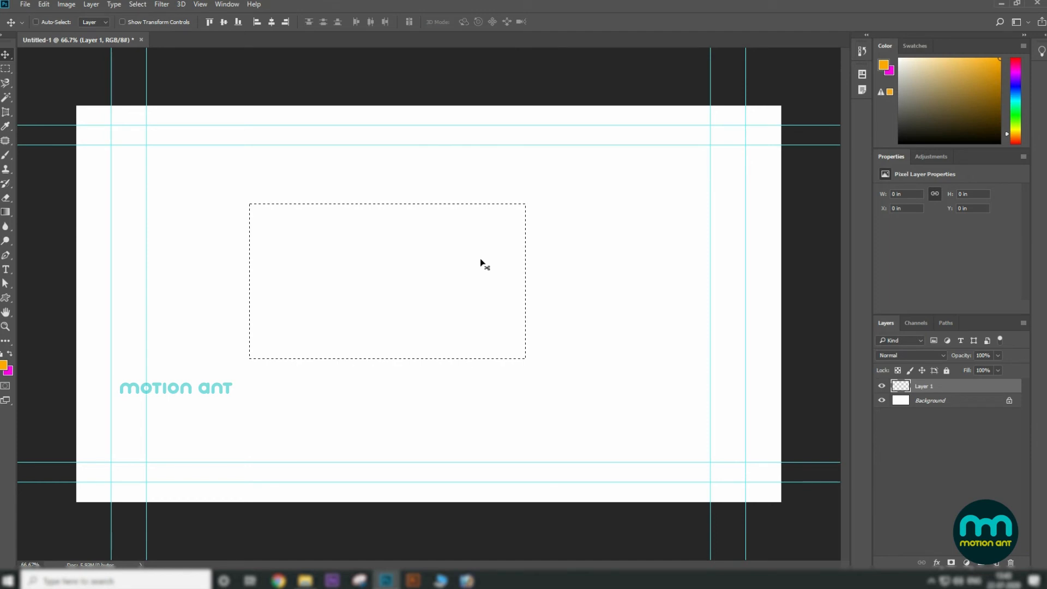
pyautogui.hotkey('ctrl', 'BackSpace')
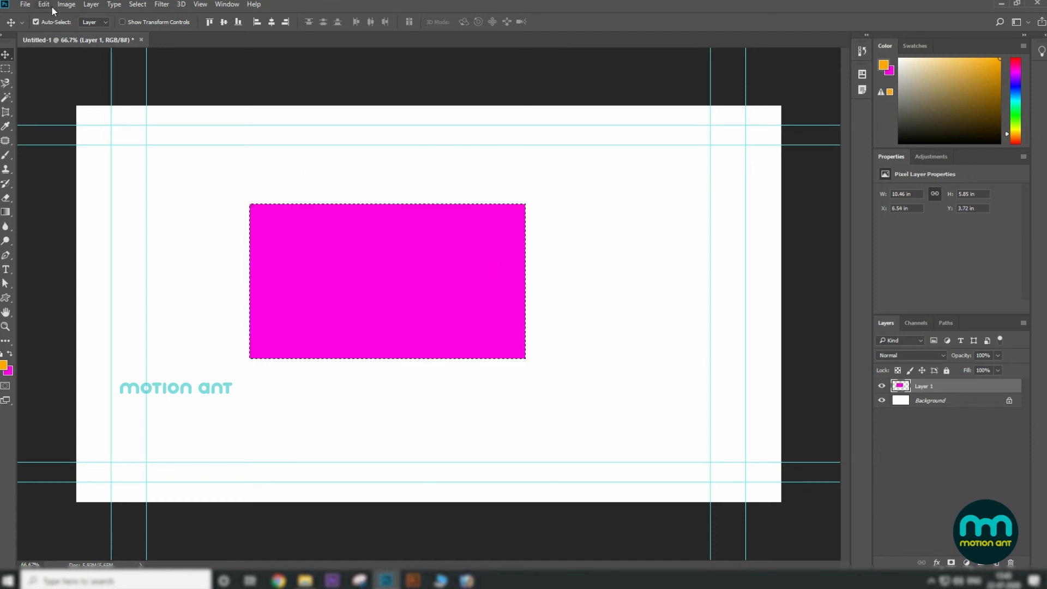
# Step: Deselect the filled area and move the magenta rectangle to about X 6.79 in, Y 3.22 in
pyautogui.click(138, 4)
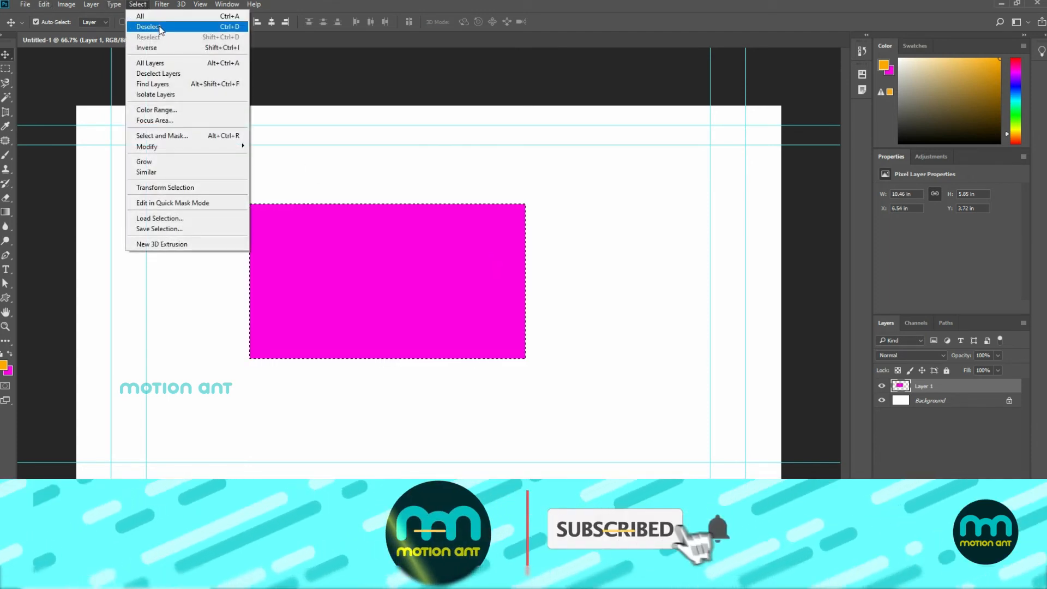
pyautogui.click(150, 23)
pyautogui.moveTo(336, 287); pyautogui.dragTo(282, 243)
# Step: Add a new layer and draw a circular selection about 5.78 in across beside the rectangle with the Elliptical Marquee tool
pyautogui.rightClick(5, 68)
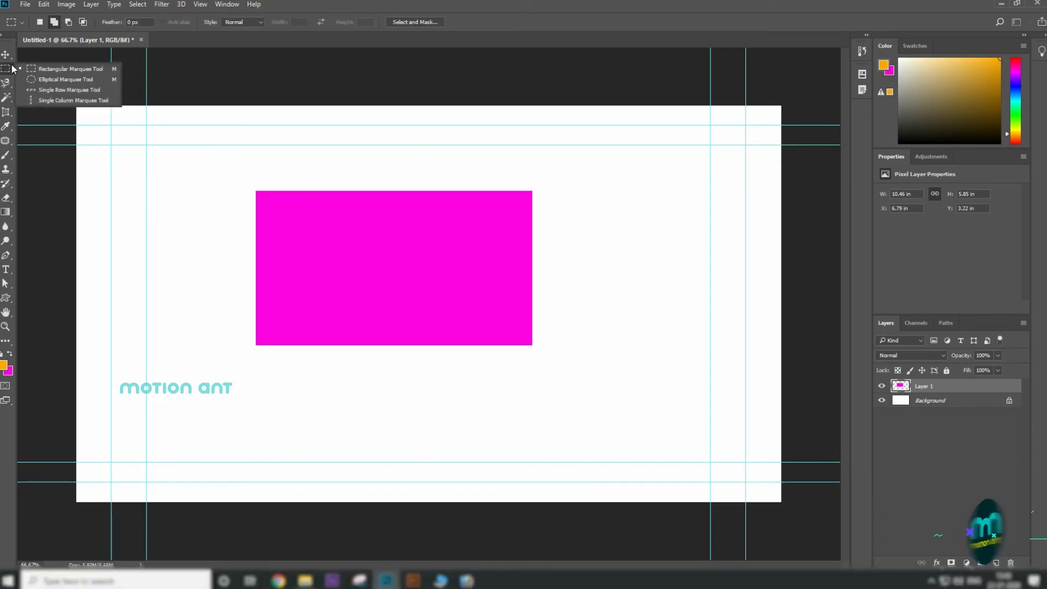
pyautogui.click(80, 81)
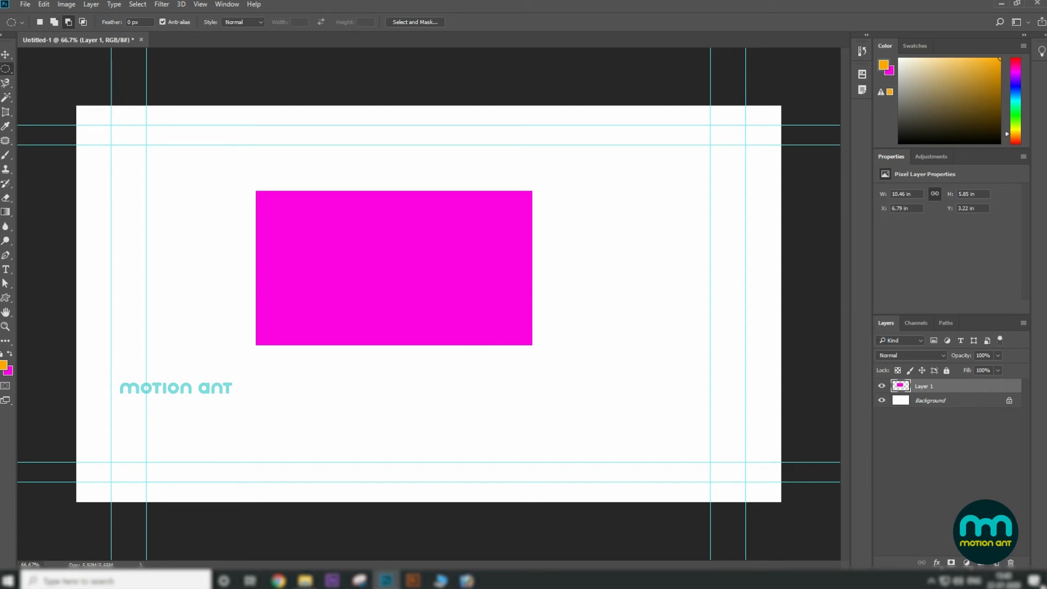
pyautogui.click(997, 563)
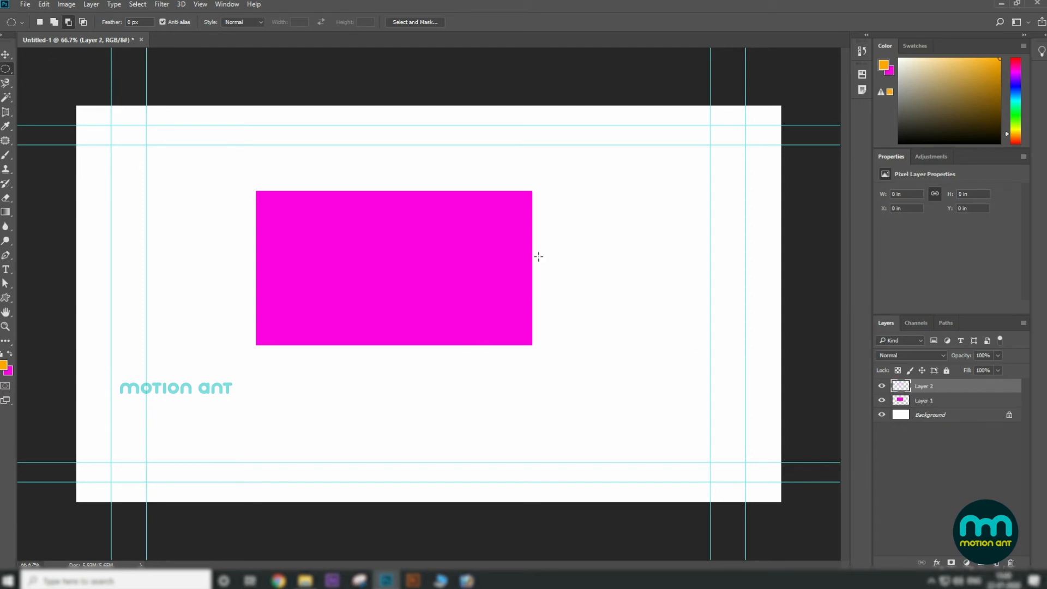
pyautogui.moveTo(616, 218); pyautogui.dragTo(768, 371)
# Step: Set the background color to blue 00c0ff and fill the circular selection with it
pyautogui.click(10, 373)
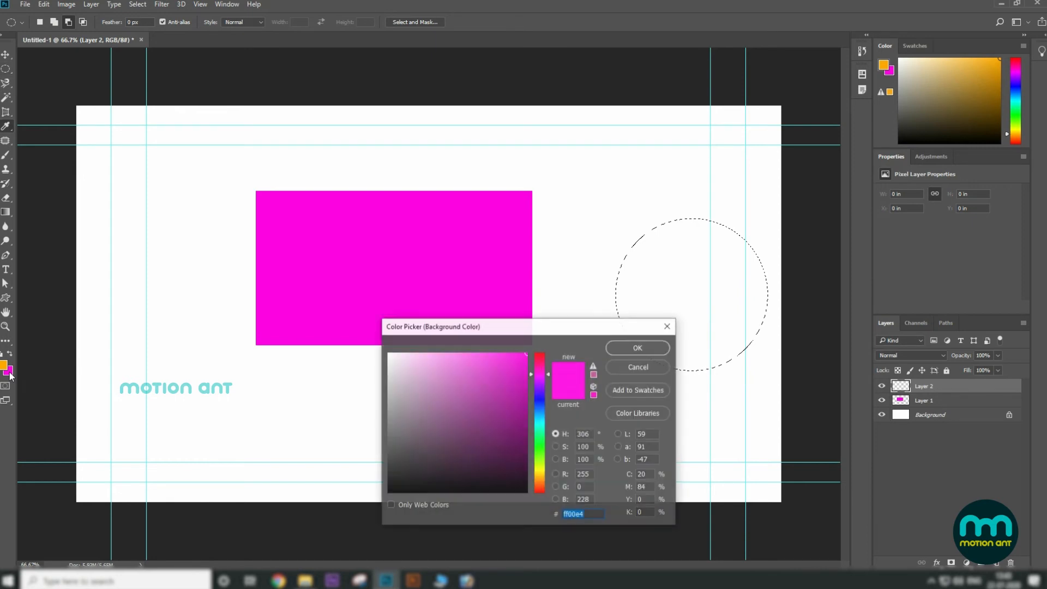
pyautogui.click(541, 419)
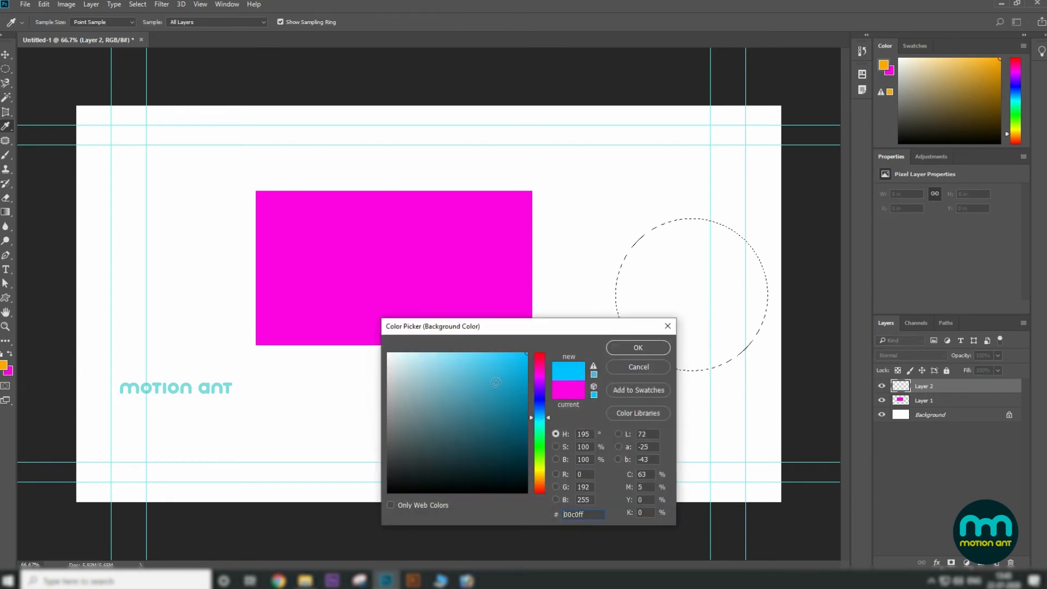
pyautogui.click(638, 352)
pyautogui.hotkey('ctrl', 'BackSpace')
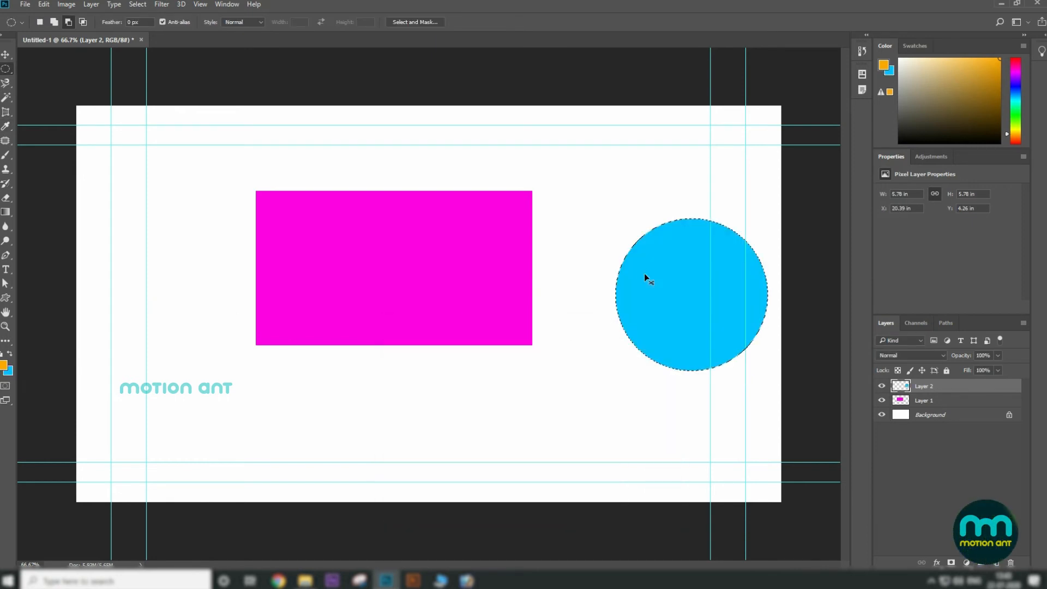
# Step: Deselect the circle and move it with the Move tool to about X 18.65 in, Y 1.5 in
pyautogui.click(131, 6)
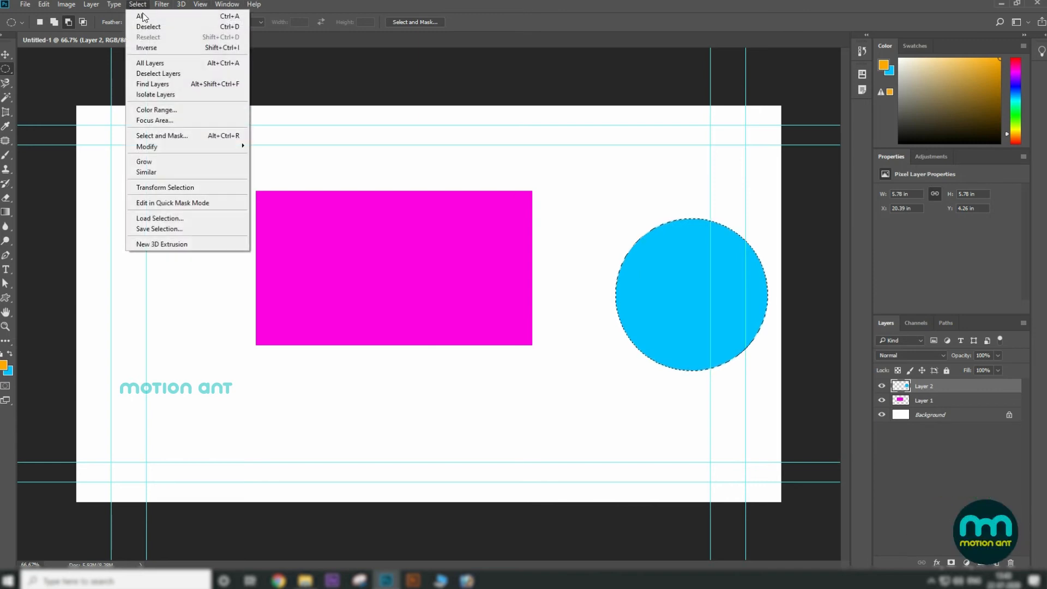
pyautogui.click(179, 27)
pyautogui.click(6, 55)
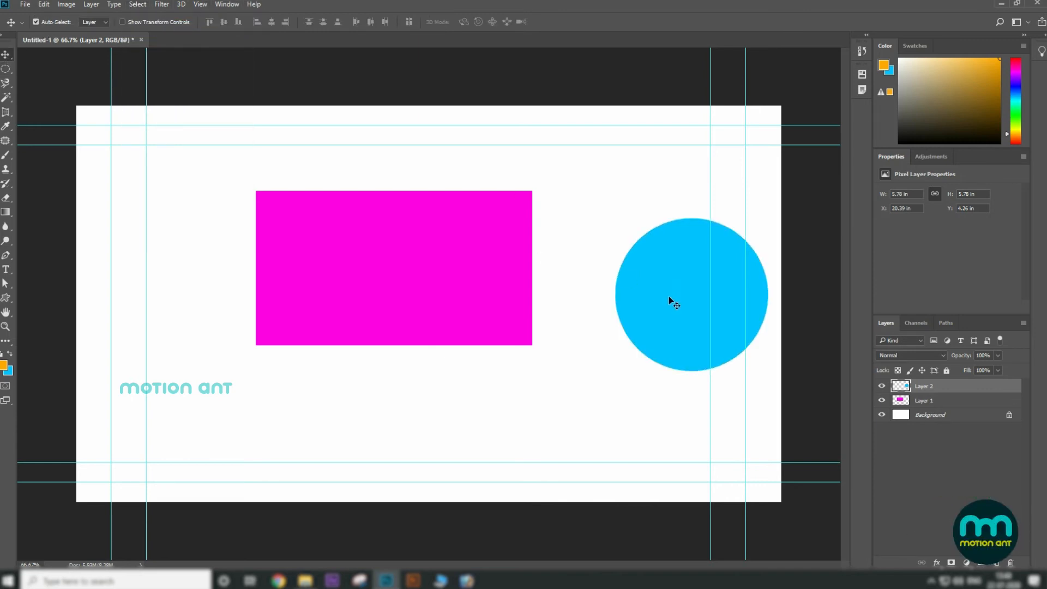
pyautogui.moveTo(671, 299); pyautogui.dragTo(634, 228)
# Step: Make a Single Row Marquee selection below the magenta rectangle, fill it with the blue background color, and inspect the line up close
pyautogui.click(6, 69)
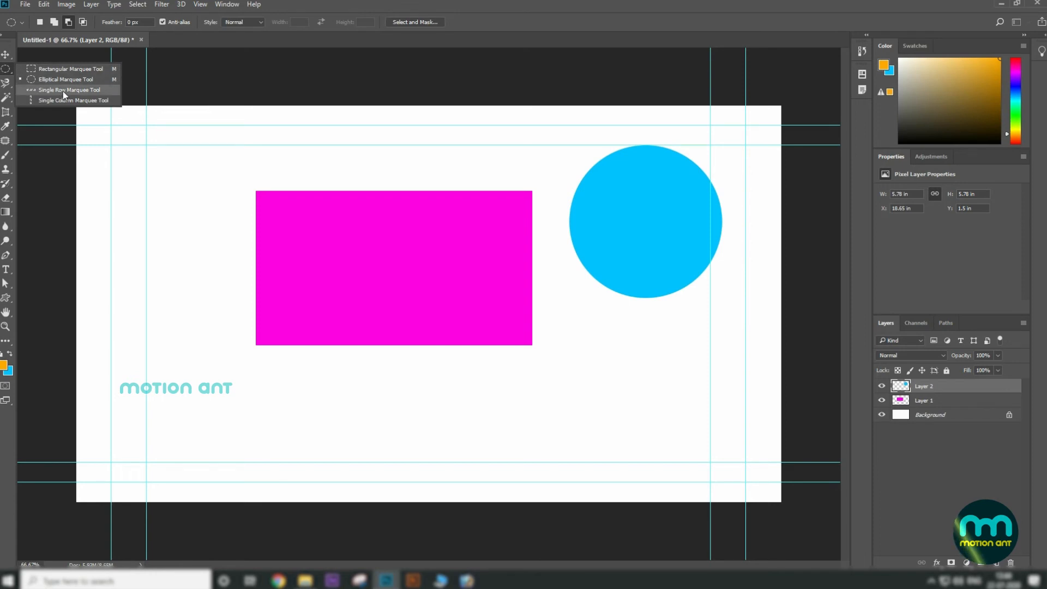
pyautogui.click(63, 91)
pyautogui.click(363, 401)
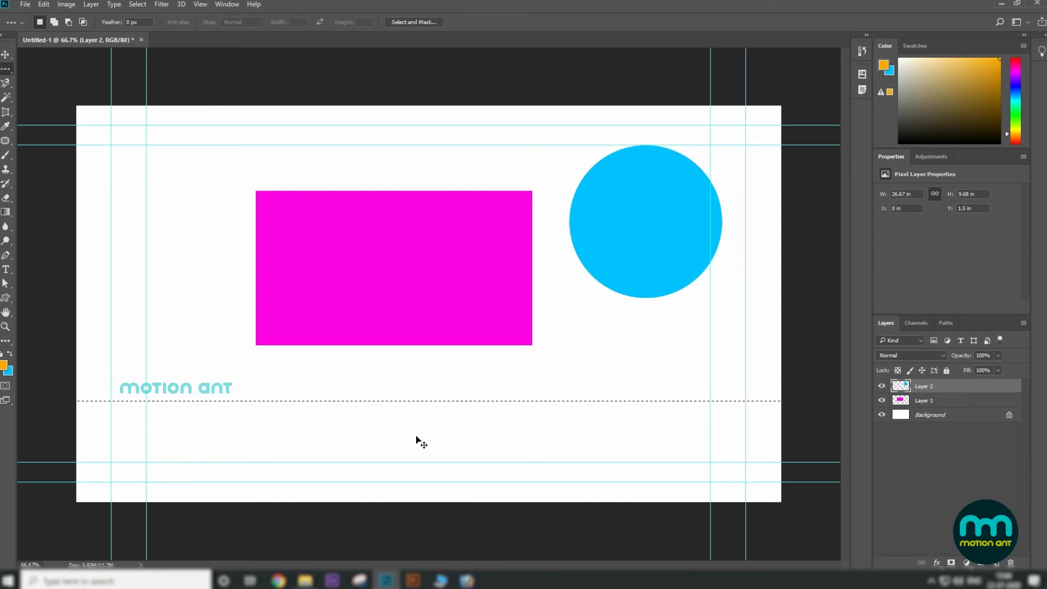
pyautogui.hotkey('ctrl', '+')
pyautogui.hotkey('ctrl', '+')
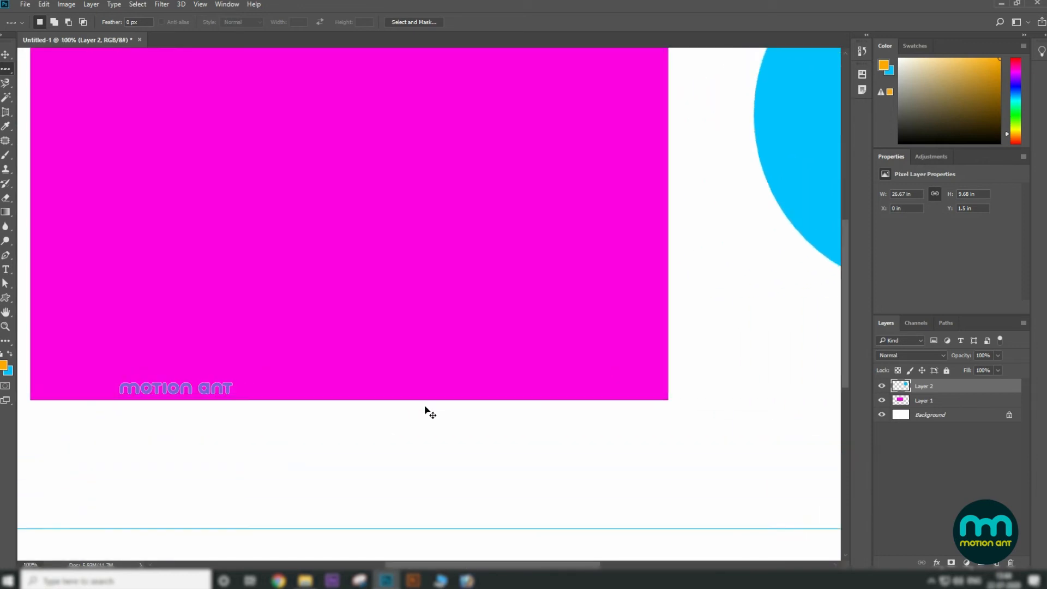
pyautogui.moveTo(423, 407); pyautogui.dragTo(405, 180)
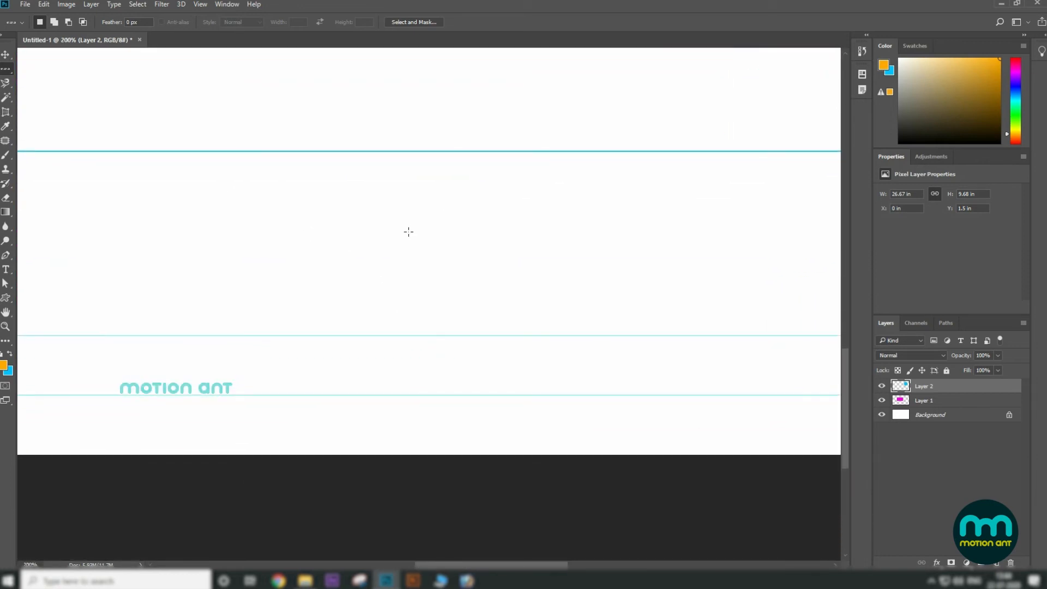
pyautogui.hotkey('ctrl', '-')
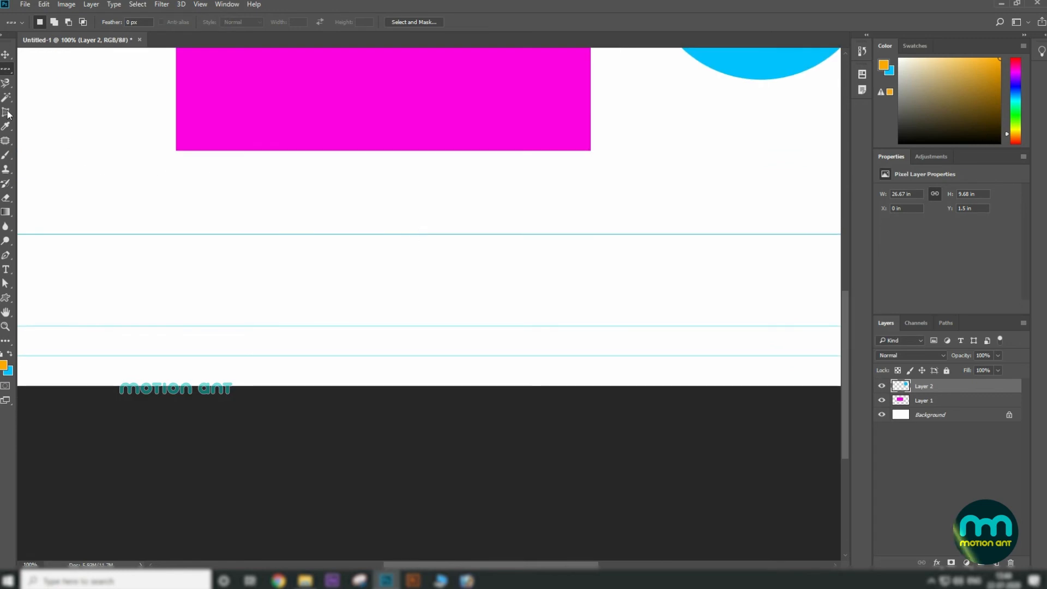
# Step: Make a Single Column Marquee selection through the magenta rectangle, swap the foreground and background colors, fill the column with orange, and deselect
pyautogui.rightClick(6, 69)
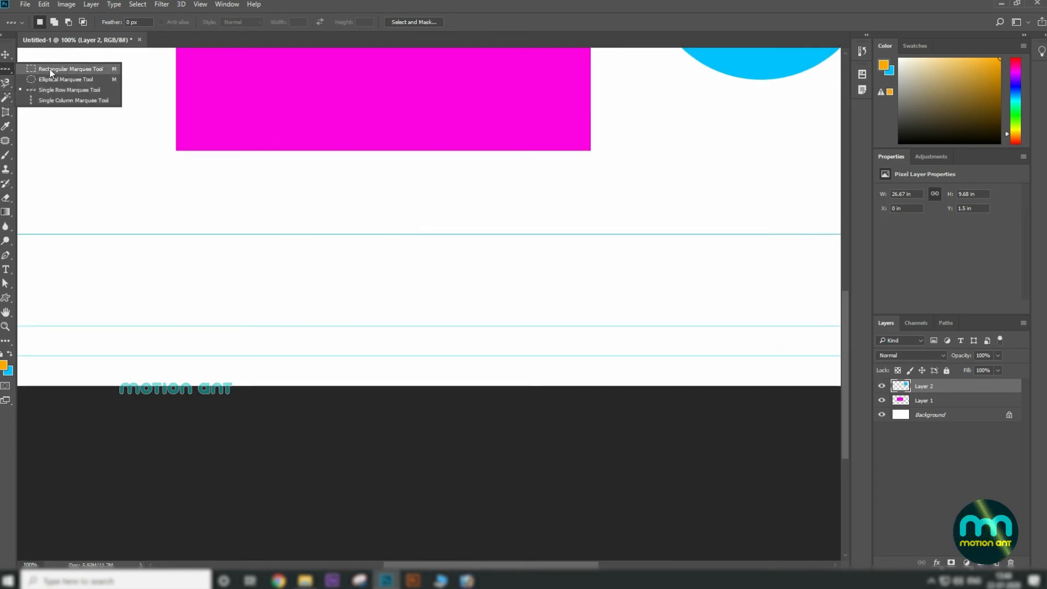
pyautogui.click(64, 101)
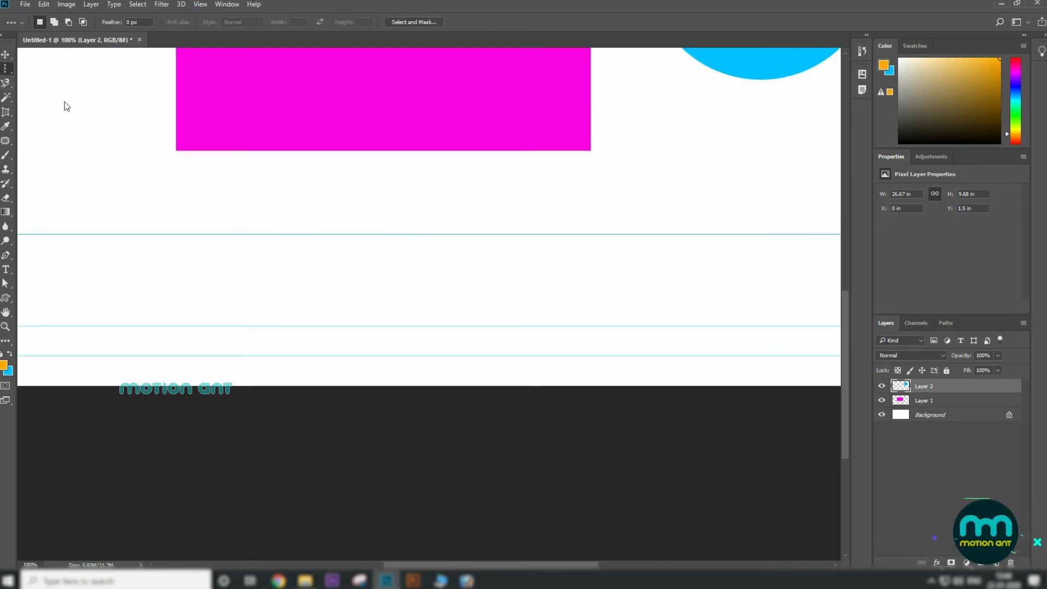
pyautogui.click(380, 188)
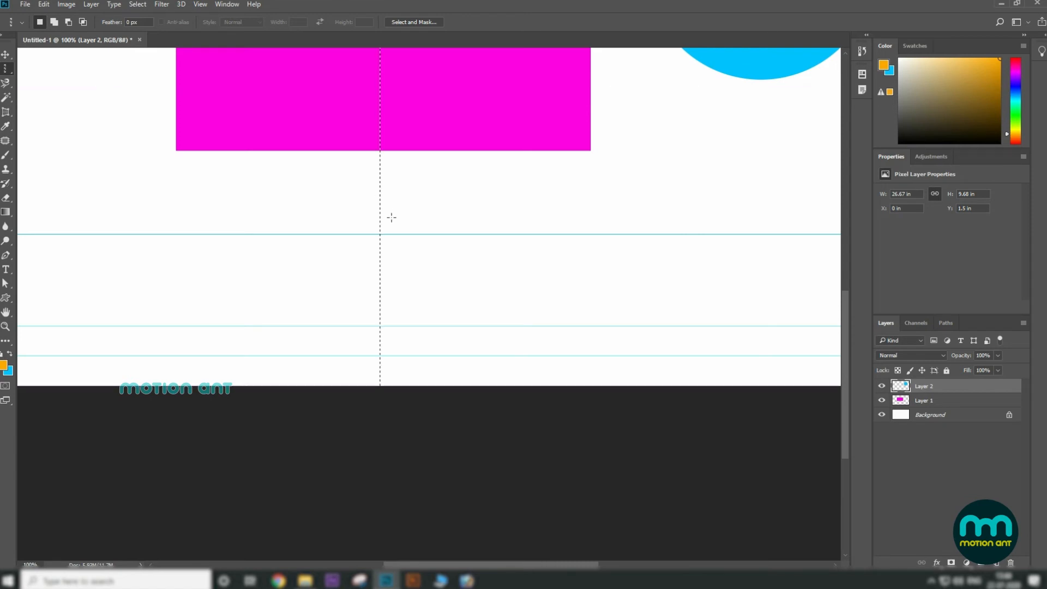
pyautogui.click(9, 354)
pyautogui.click(9, 354)
pyautogui.click(10, 354)
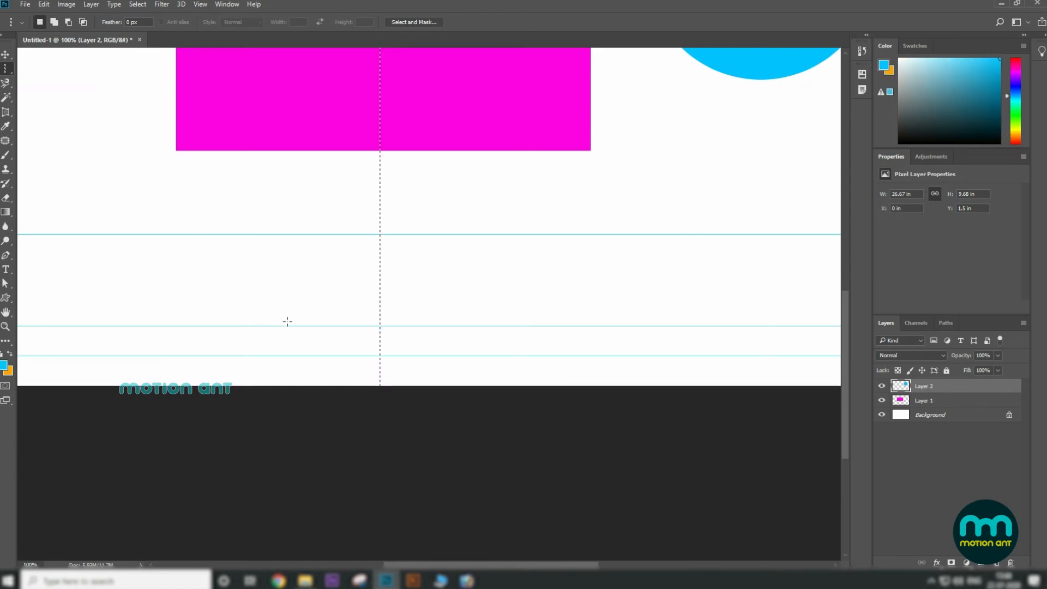
pyautogui.hotkey('ctrl', 'BackSpace')
pyautogui.hotkey('ctrl', 'd')
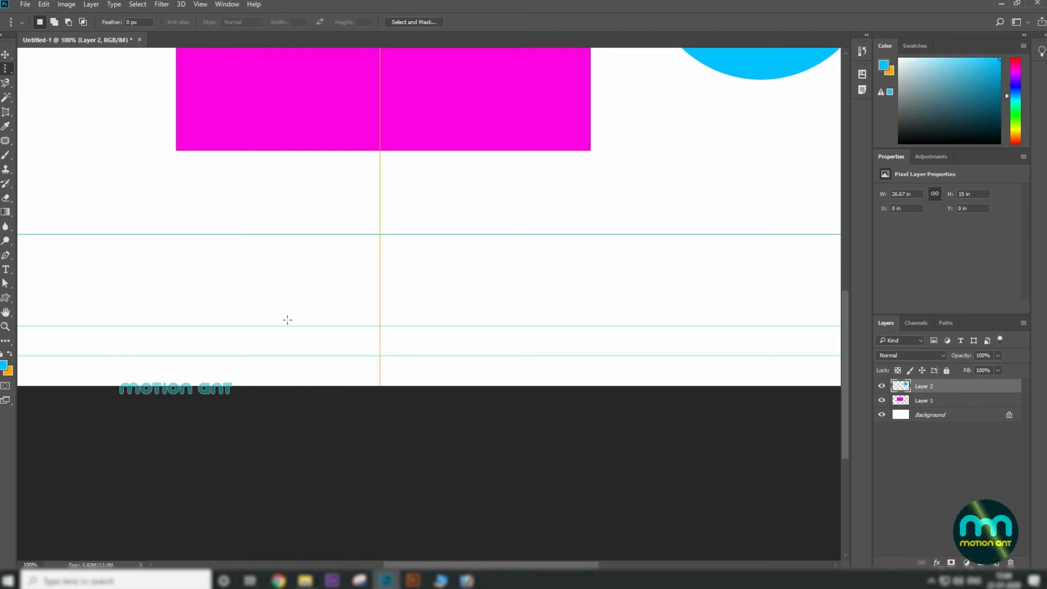
# Step: Delete the layer holding the blue circle and the thin lines, and select the magenta rectangle's layer with the Move tool
pyautogui.moveTo(323, 175); pyautogui.dragTo(297, 340)
pyautogui.press('v')
pyautogui.moveTo(369, 154); pyautogui.dragTo(399, 219)
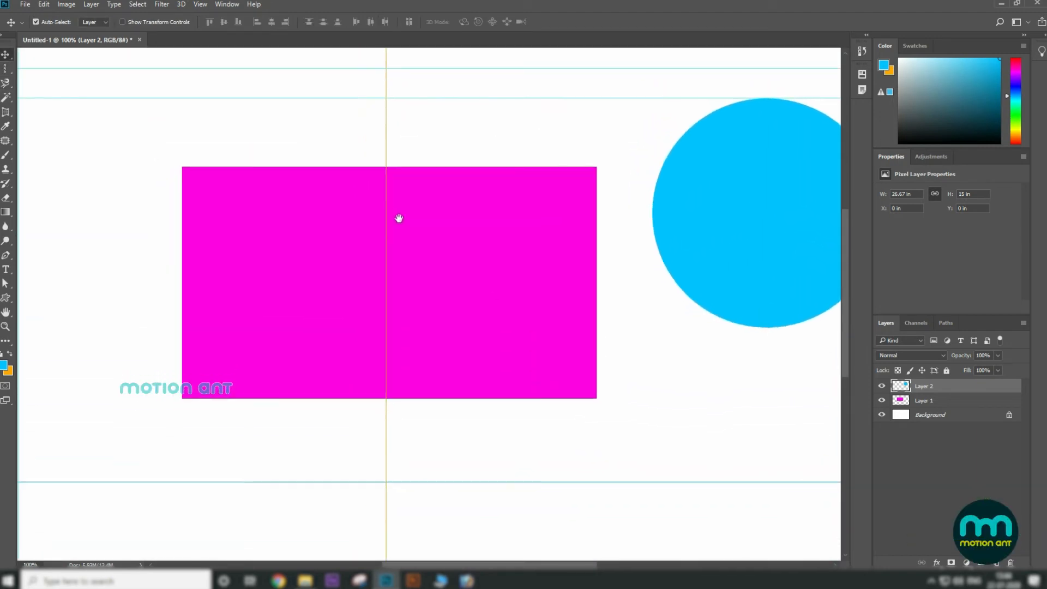
pyautogui.click(6, 69)
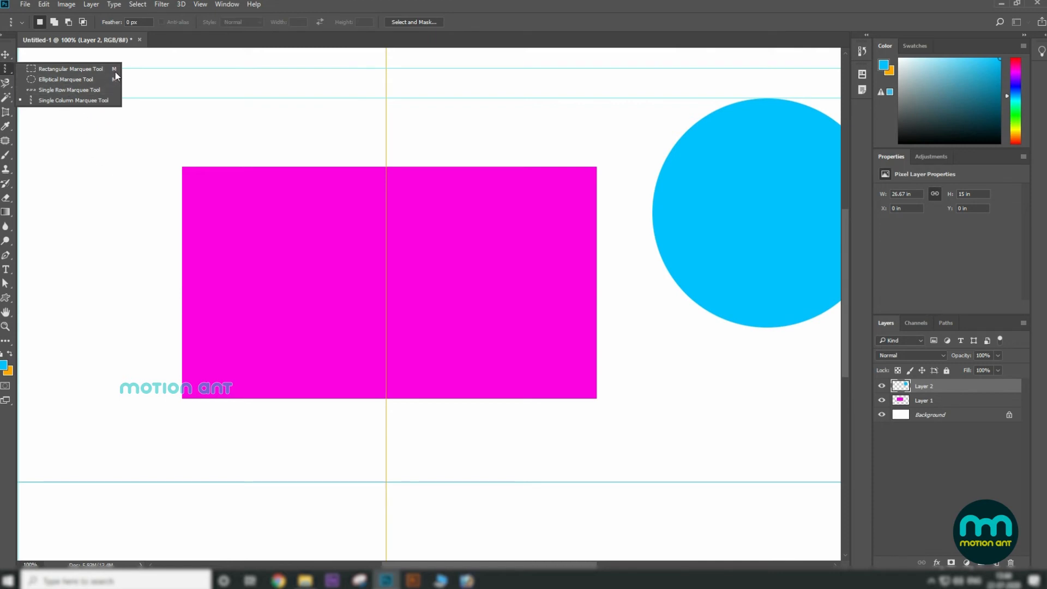
pyautogui.click(7, 55)
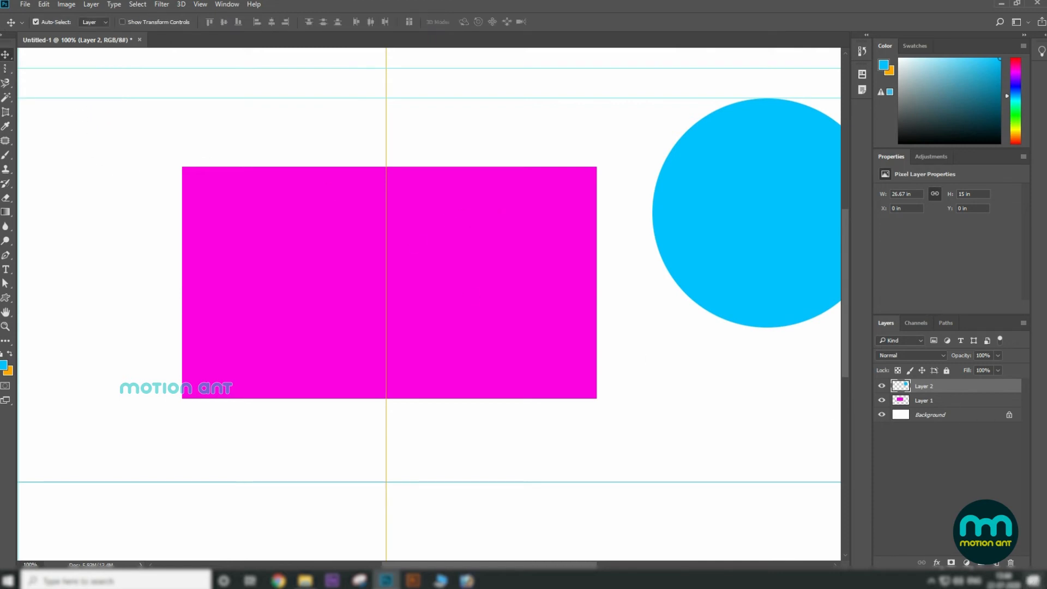
pyautogui.press('Delete')
pyautogui.click(474, 211)
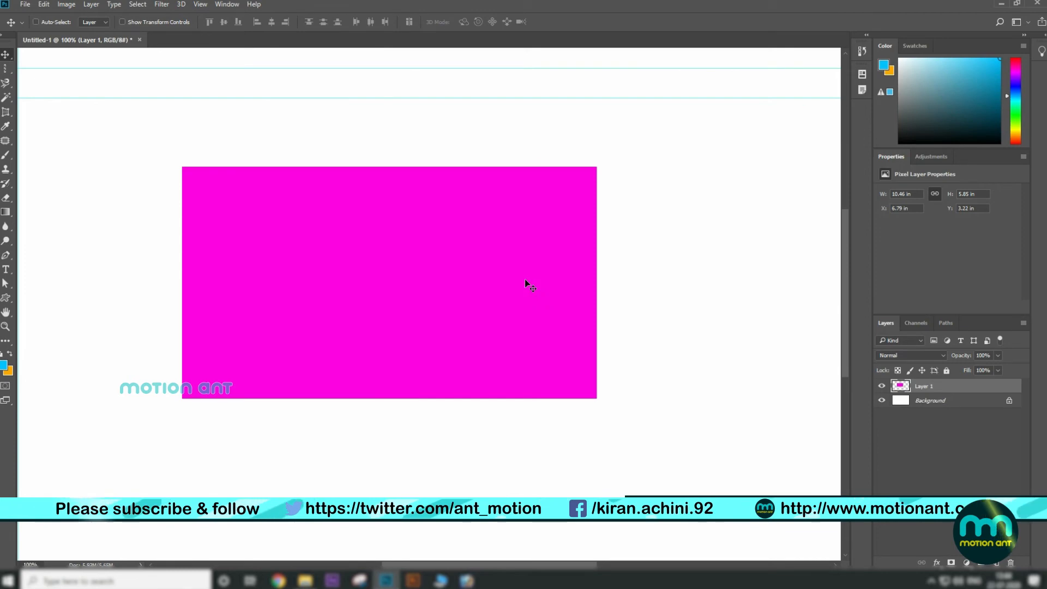
# Step: Open the image my file.jpg from the Stuff folder and detach it into a floating window
pyautogui.hotkey('ctrl', '-')
pyautogui.click(25, 4)
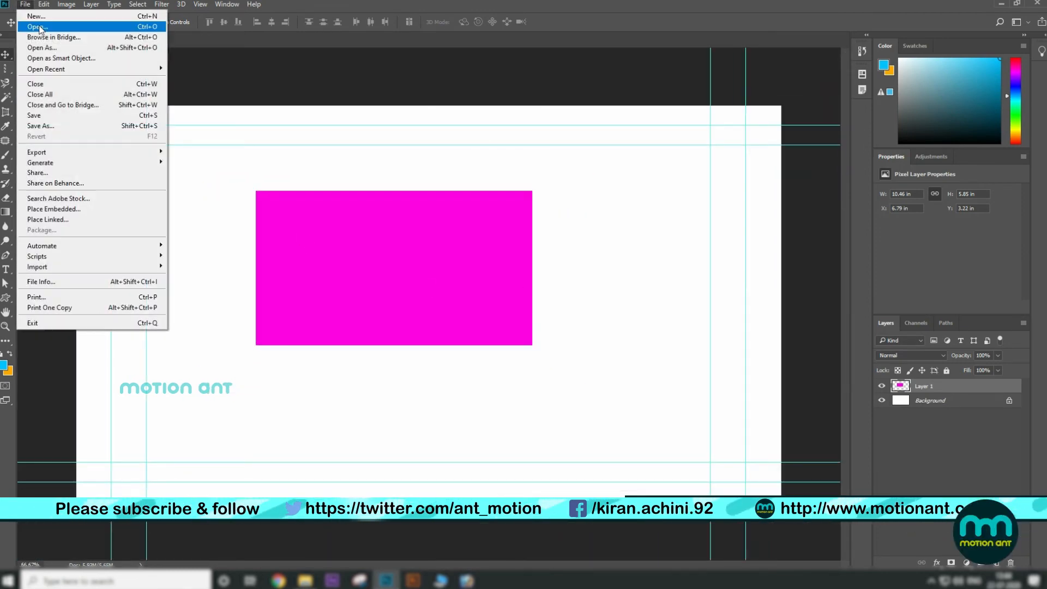
pyautogui.click(37, 26)
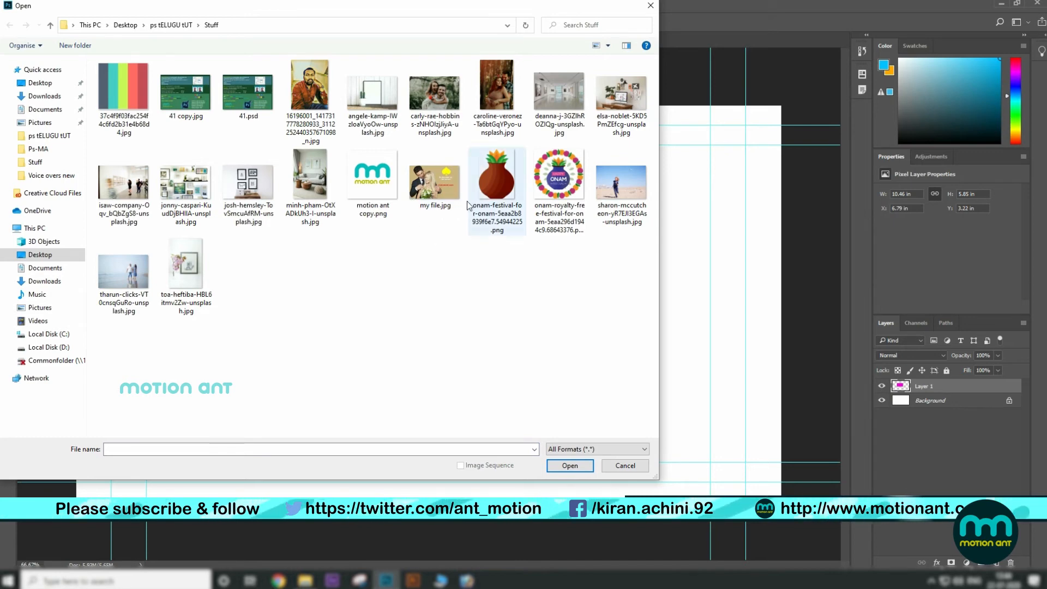
pyautogui.click(442, 195)
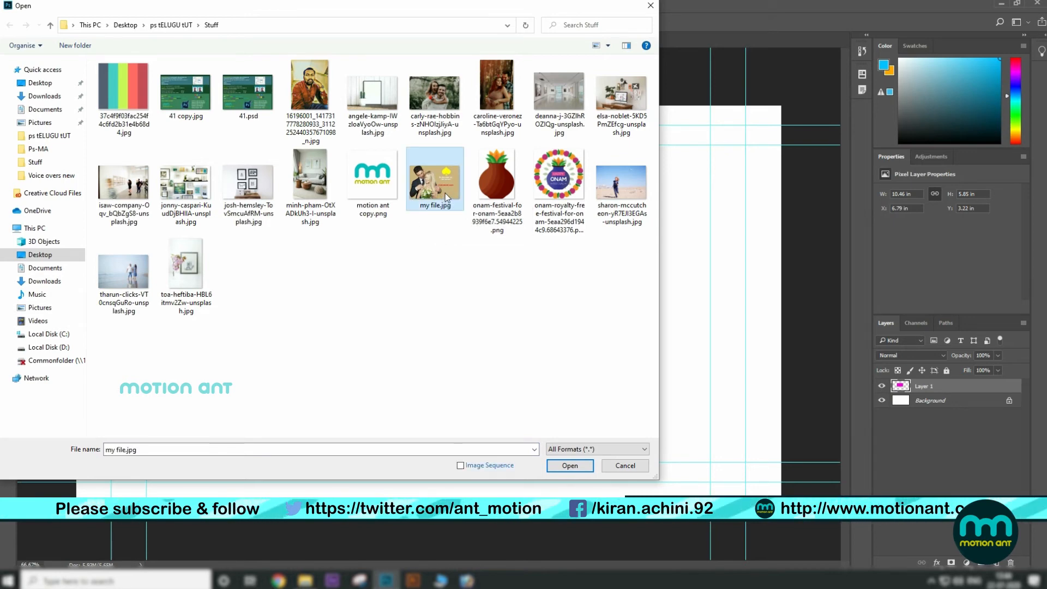
pyautogui.click(574, 466)
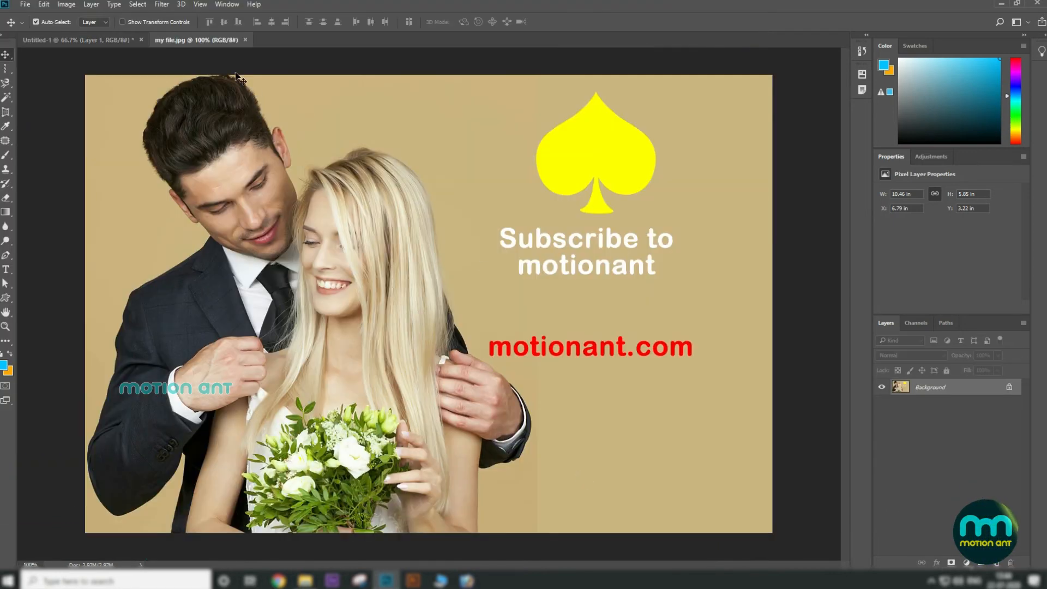
pyautogui.moveTo(215, 40); pyautogui.dragTo(213, 80)
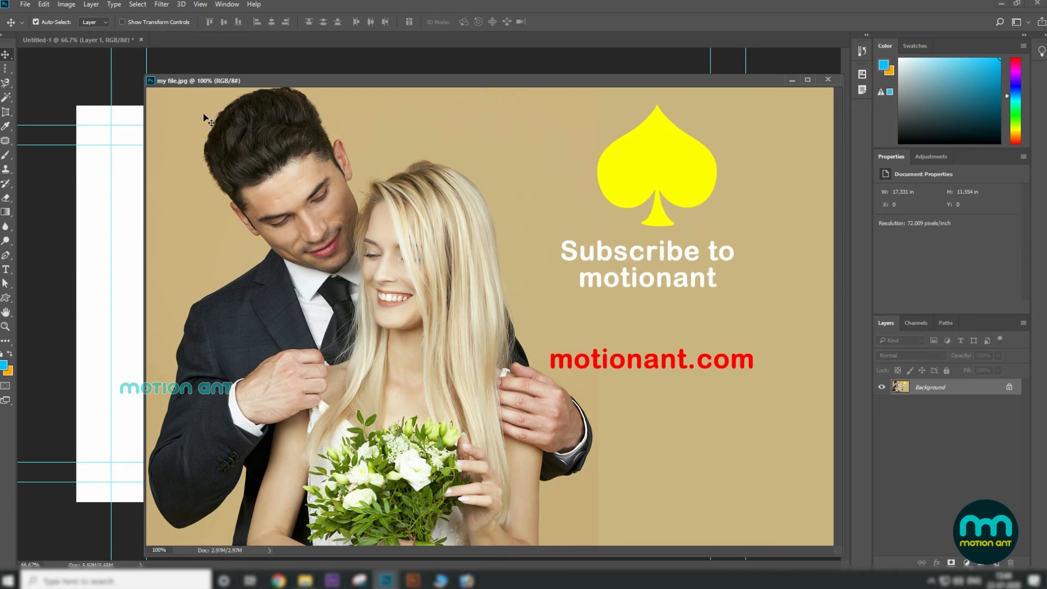
# Step: Draw a rectangular selection about 5.56 by 5.5 in around the yellow spade and the "Subscribe to motionant" text in my file.jpg
pyautogui.rightClick(5, 69)
pyautogui.click(52, 70)
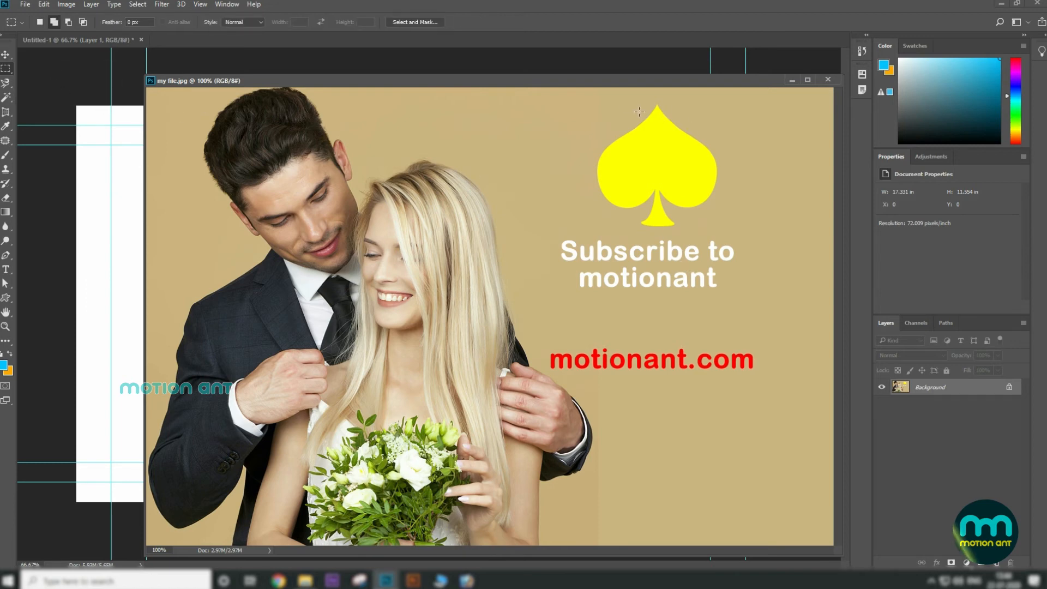
pyautogui.moveTo(537, 95); pyautogui.dragTo(757, 312)
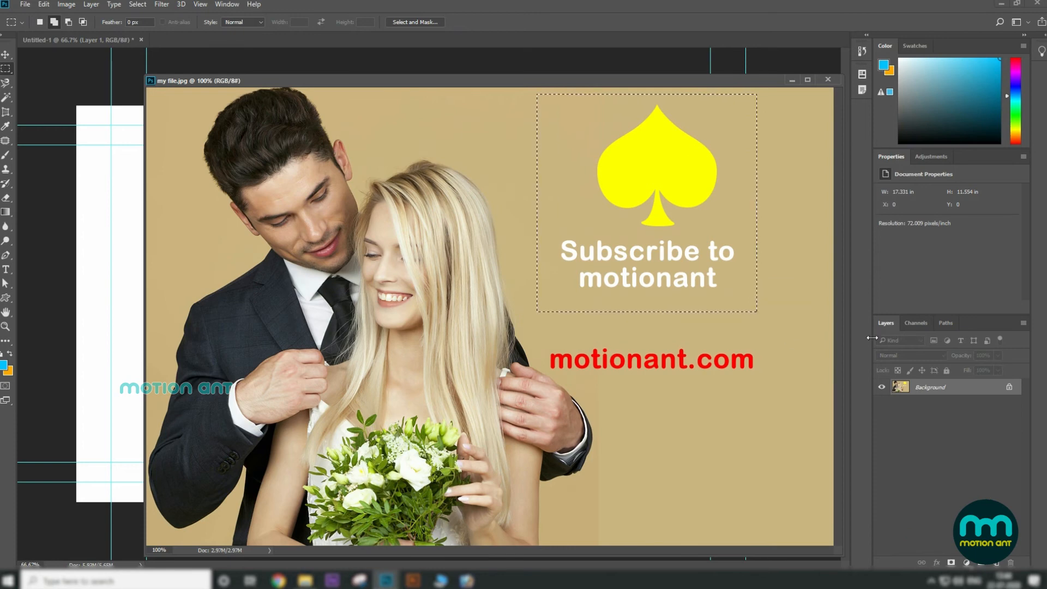
# Step: Transfer the selected spade area into Untitled-1 with the Move tool and place it across the upper edge of the magenta rectangle
pyautogui.click(6, 57)
pyautogui.moveTo(508, 84); pyautogui.dragTo(541, 321)
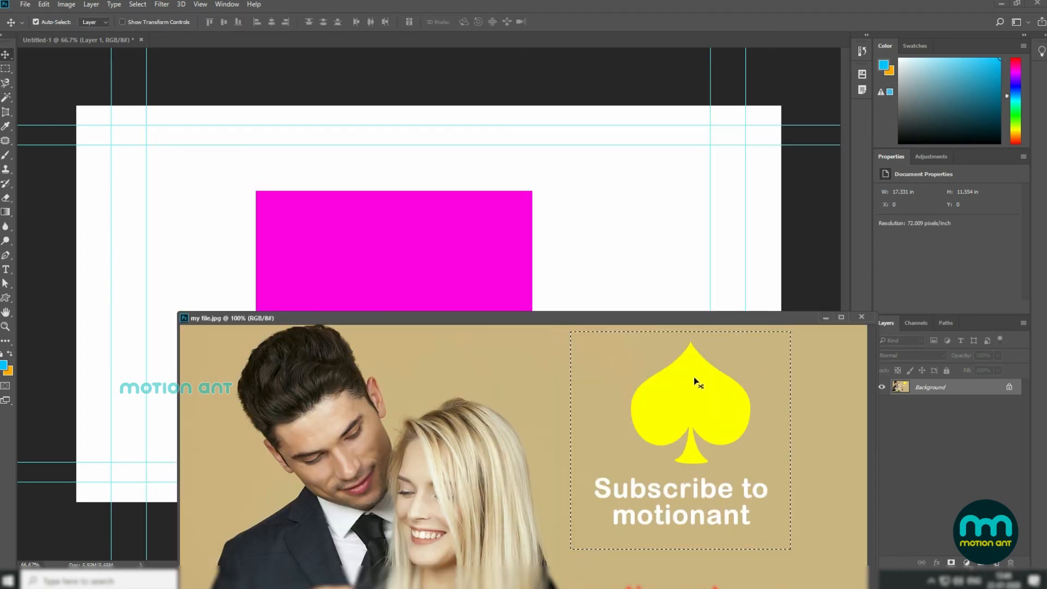
pyautogui.moveTo(693, 377); pyautogui.dragTo(601, 240)
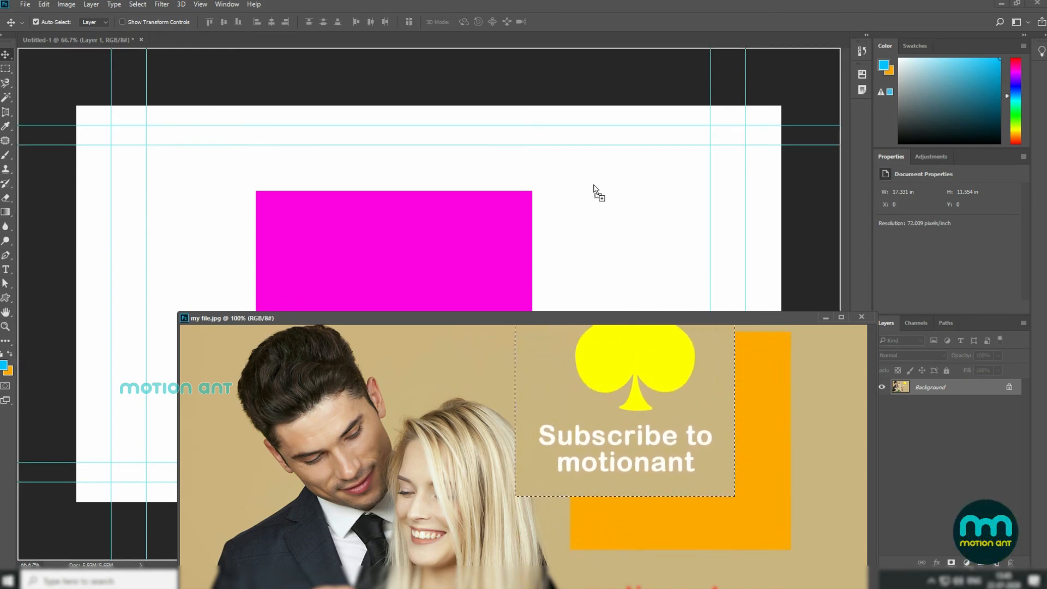
pyautogui.moveTo(594, 187); pyautogui.dragTo(626, 243)
pyautogui.moveTo(570, 163); pyautogui.dragTo(370, 128)
pyautogui.moveTo(632, 318); pyautogui.dragTo(670, 296)
pyautogui.click(366, 156)
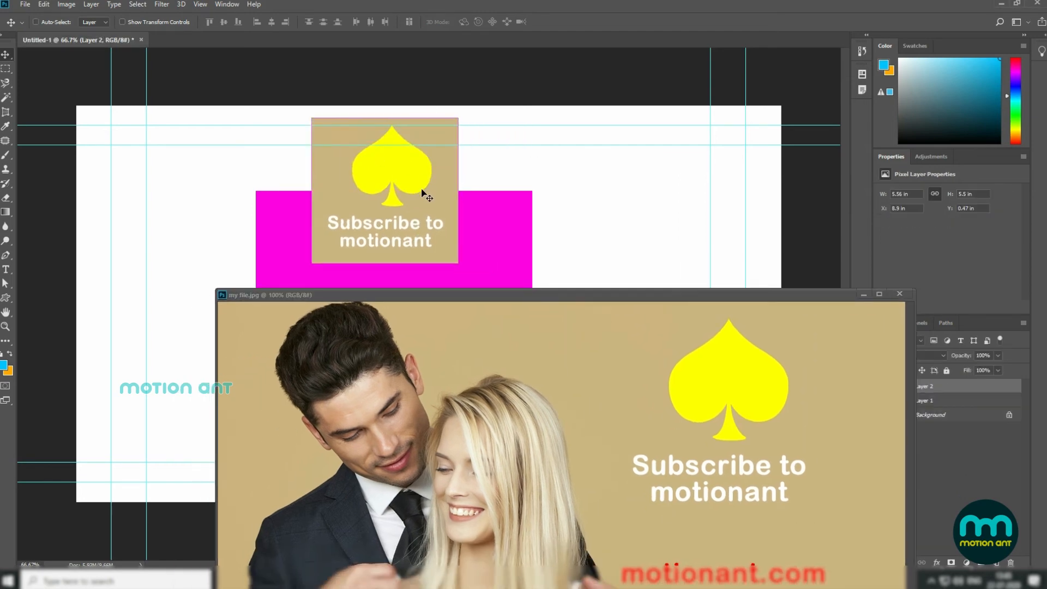
# Step: Undo the transfer of the selected spade area into Untitled-1
pyautogui.hotkey('ctrl', 'z')
pyautogui.hotkey('ctrl', 'z')
pyautogui.click(656, 378)
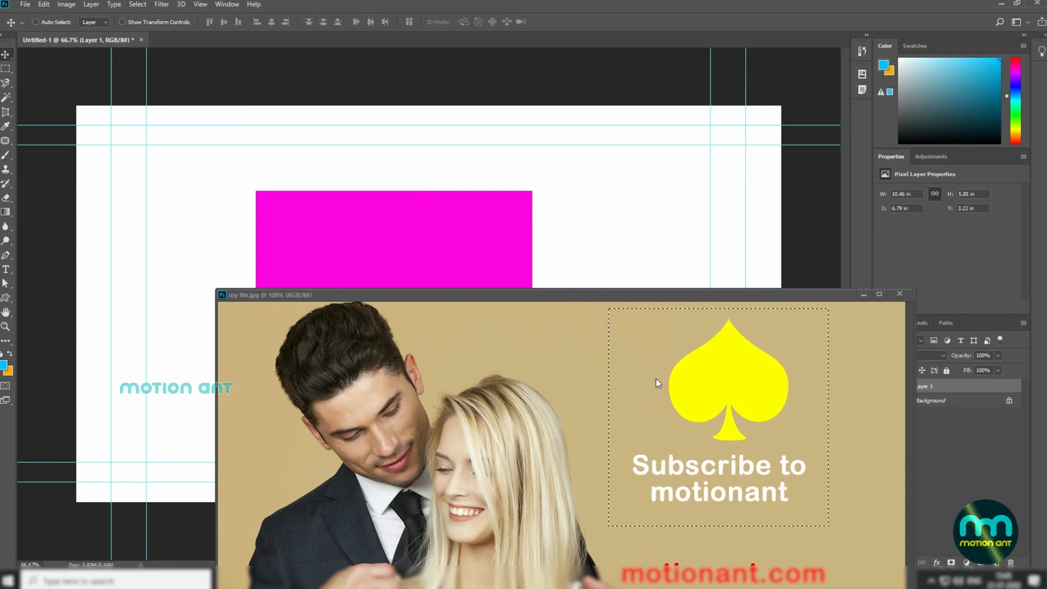
# Step: Copy the selected spade area of my file.jpg and detach Untitled-1 into a floating window
pyautogui.moveTo(767, 295); pyautogui.dragTo(721, 156)
pyautogui.click(44, 5)
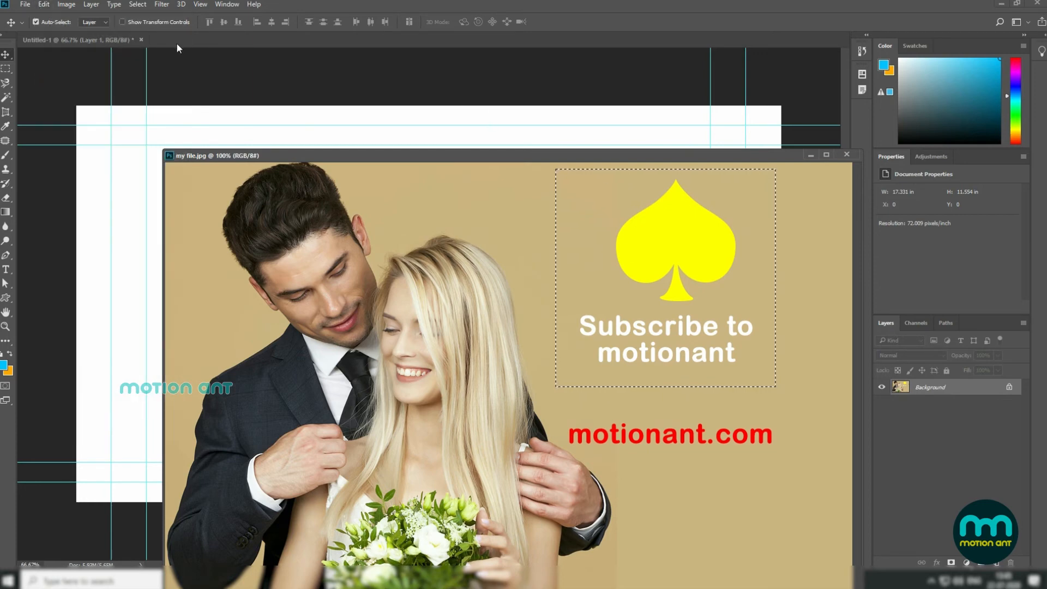
pyautogui.moveTo(105, 42); pyautogui.dragTo(122, 57)
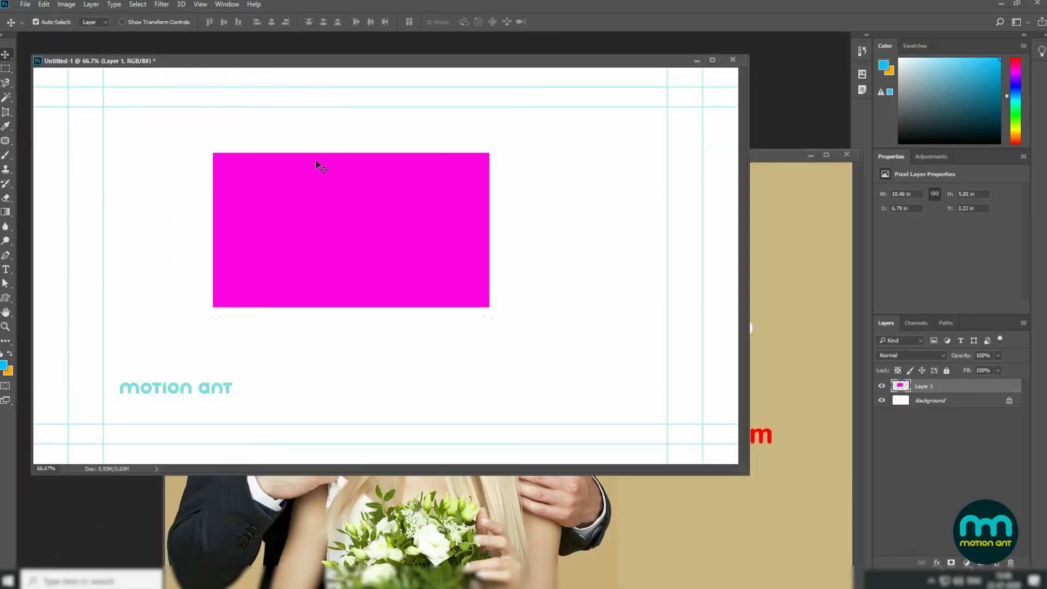
# Step: Paste the copied spade area into Untitled-1 and move it over the right end of the magenta rectangle
pyautogui.click(42, 5)
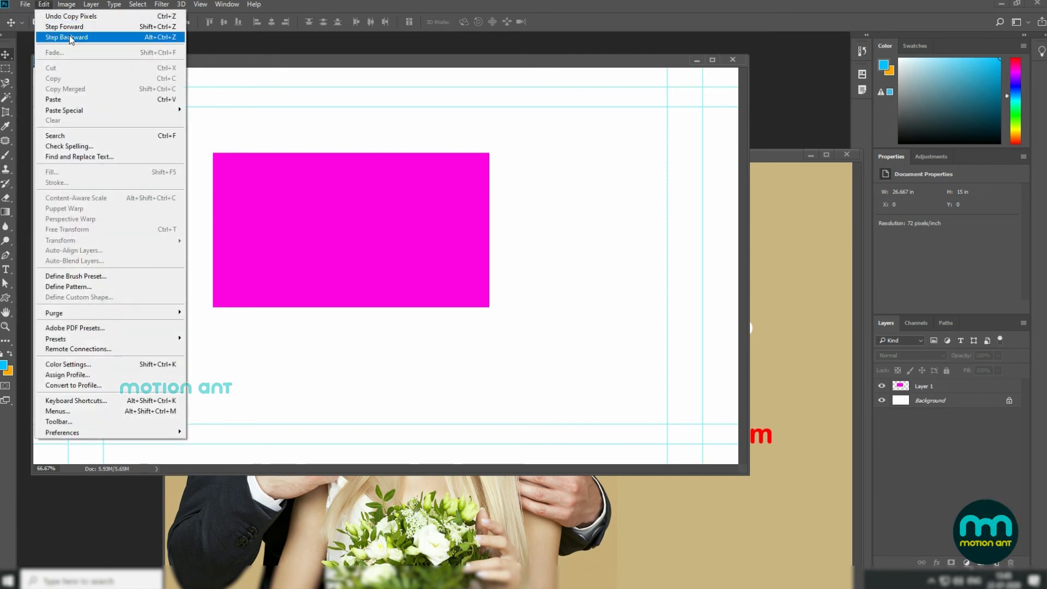
pyautogui.click(70, 100)
pyautogui.moveTo(385, 267); pyautogui.dragTo(488, 245)
# Step: Deselect the rectangle in my file.jpg and draw an elliptical selection about 5.33 by 5.58 in around the woman's head
pyautogui.click(799, 328)
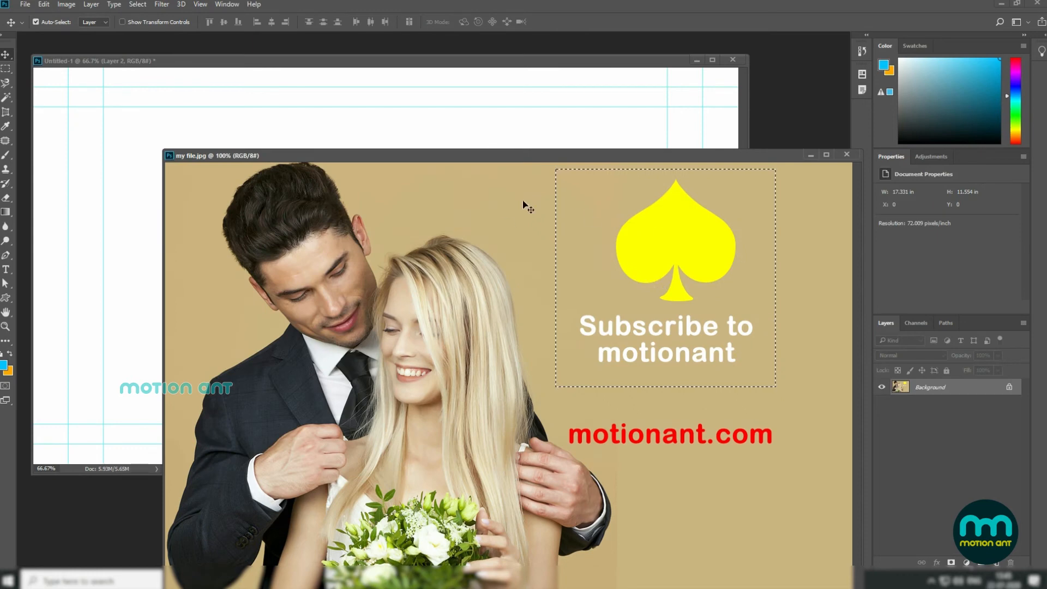
pyautogui.moveTo(656, 162); pyautogui.dragTo(680, 218)
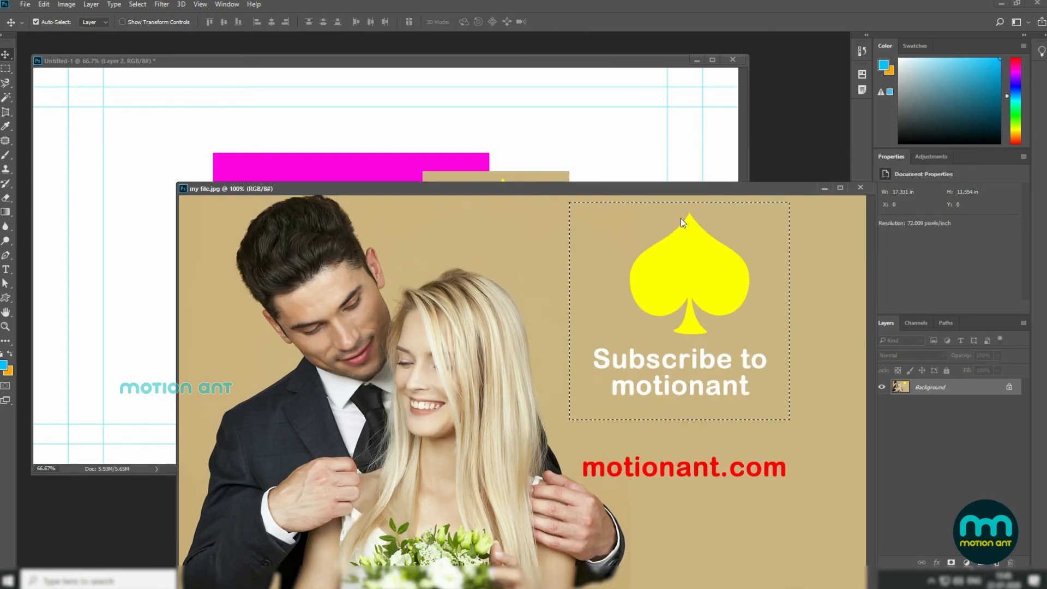
pyautogui.hotkey('ctrl', 'd')
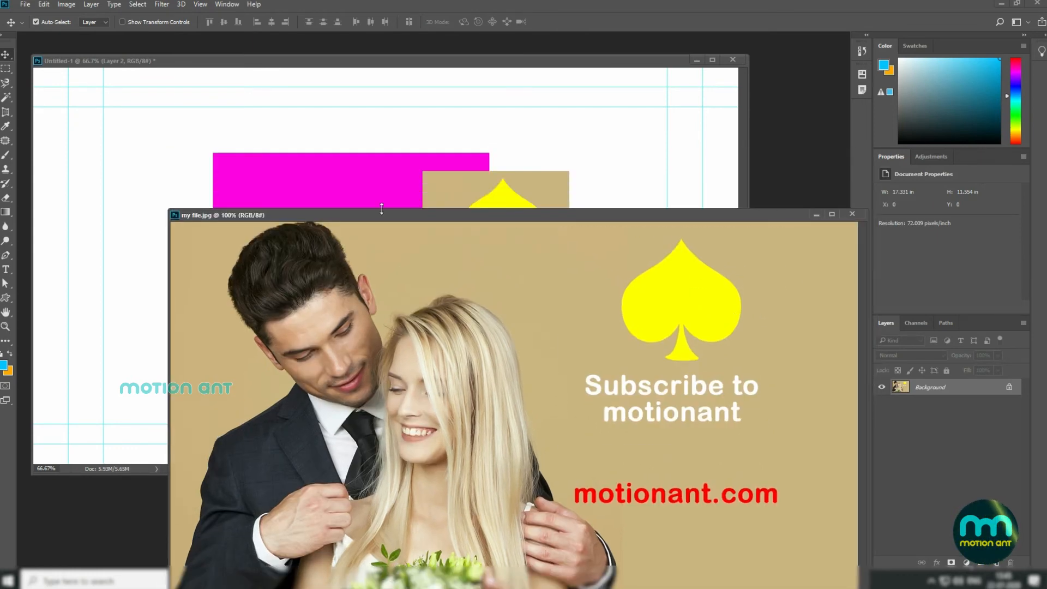
pyautogui.rightClick(5, 68)
pyautogui.click(73, 82)
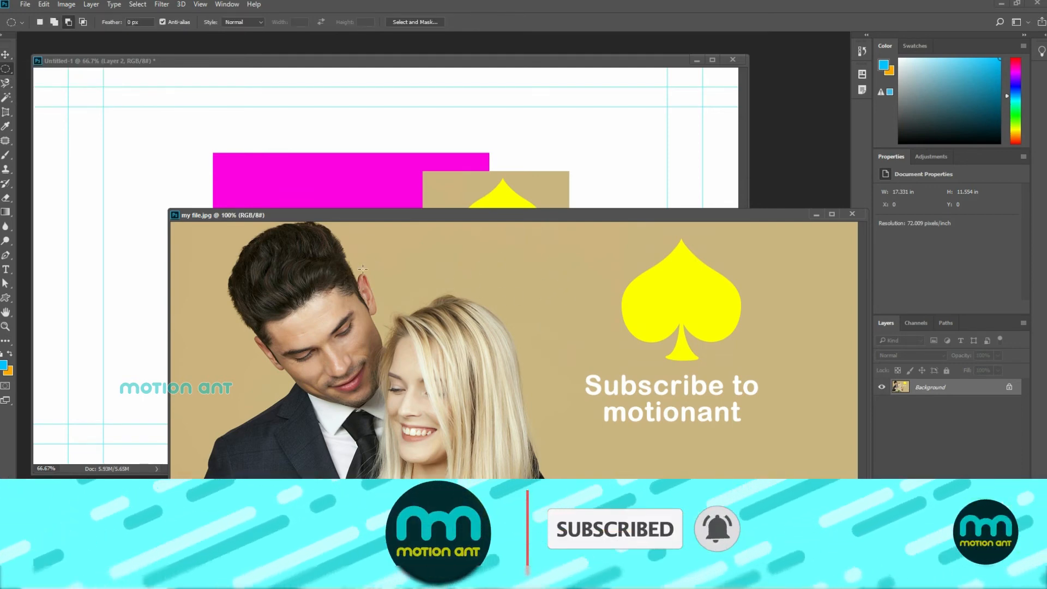
pyautogui.moveTo(349, 262); pyautogui.dragTo(559, 484)
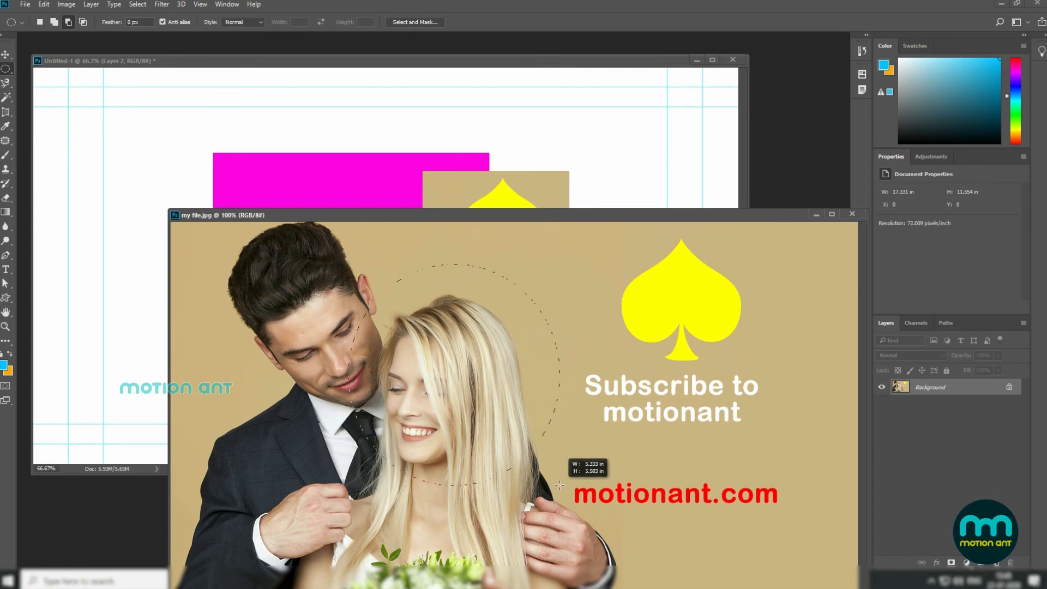
# Step: Transfer the selected woman's head into Untitled-1 with the Move tool, placing it over the rectangle's left end at about X 6.01 in, Y 3 in
pyautogui.click(6, 55)
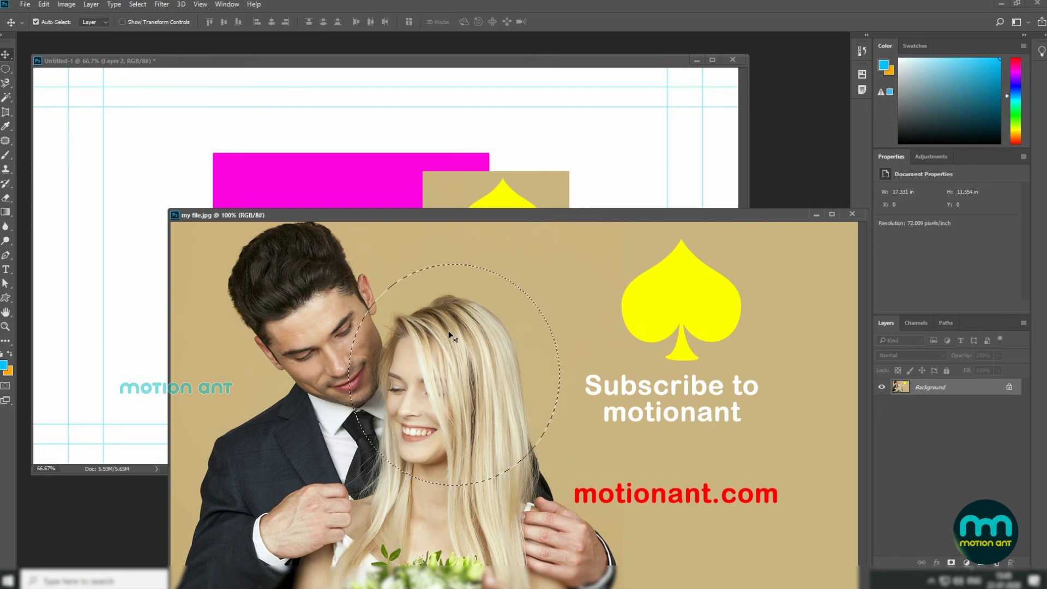
pyautogui.moveTo(461, 334); pyautogui.dragTo(264, 221)
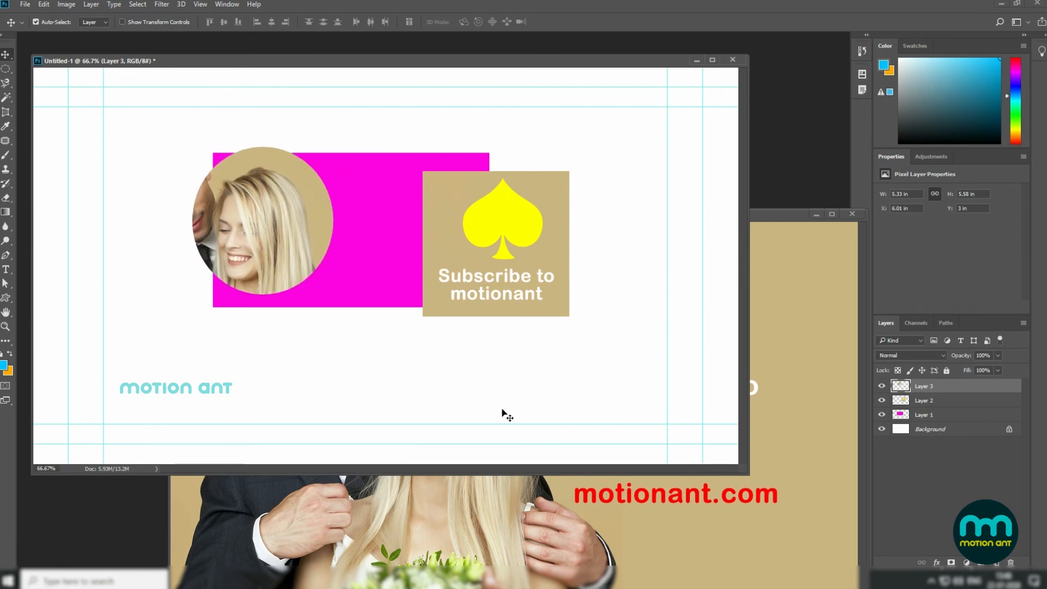
pyautogui.click(707, 516)
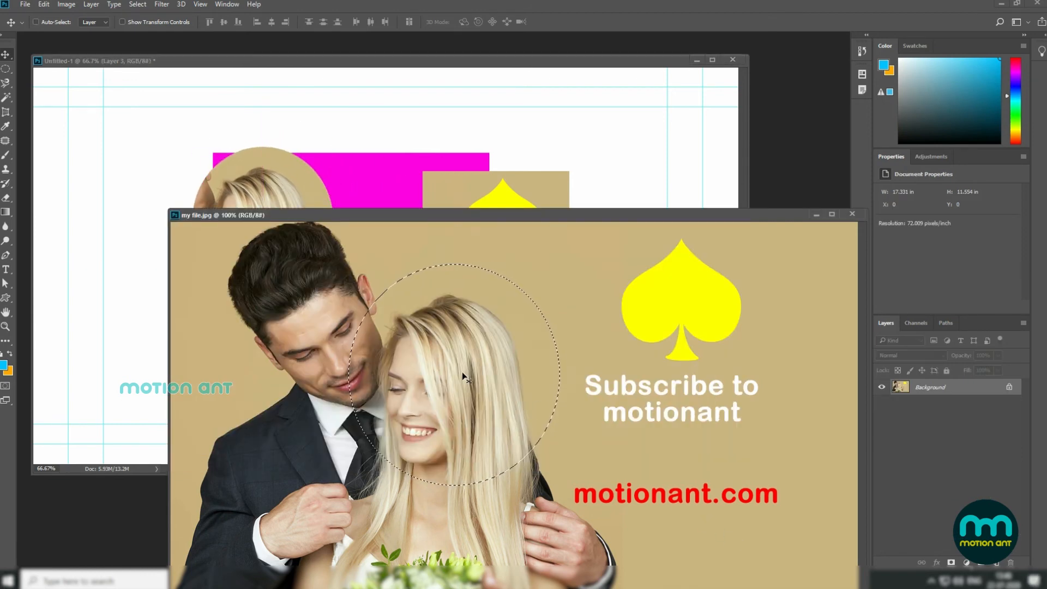
# Step: Draw a wide elliptical selection about 14.13 by 5.93 in across the couple and the text in my file.jpg
pyautogui.click(5, 70)
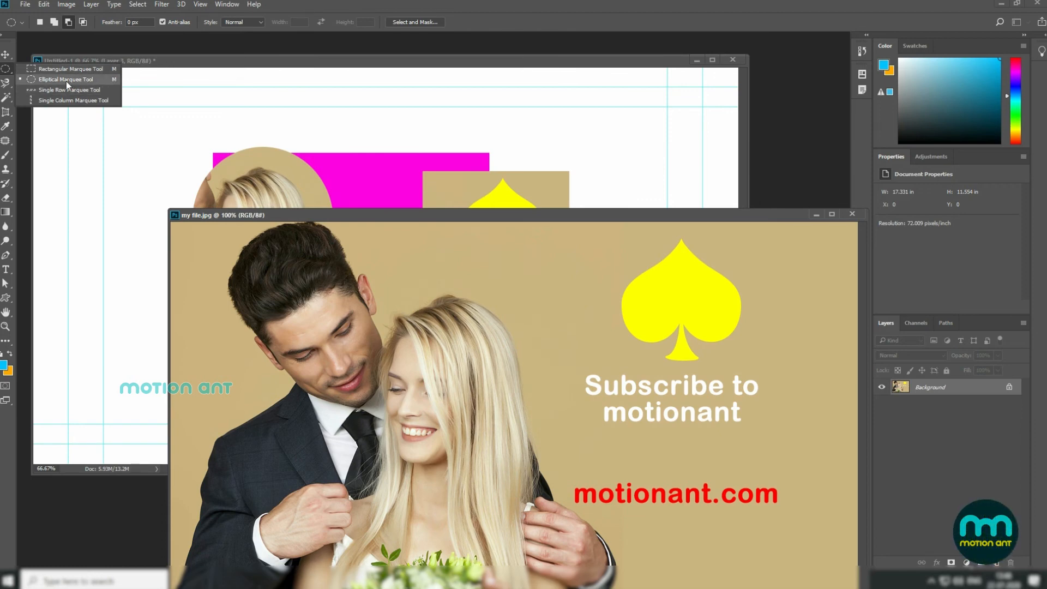
pyautogui.click(69, 78)
pyautogui.moveTo(251, 290); pyautogui.dragTo(814, 527)
# Step: Transfer the wide elliptical area into Untitled-1 with the Move tool and place it at about X 3.13 in, Y 3.71 in
pyautogui.click(6, 54)
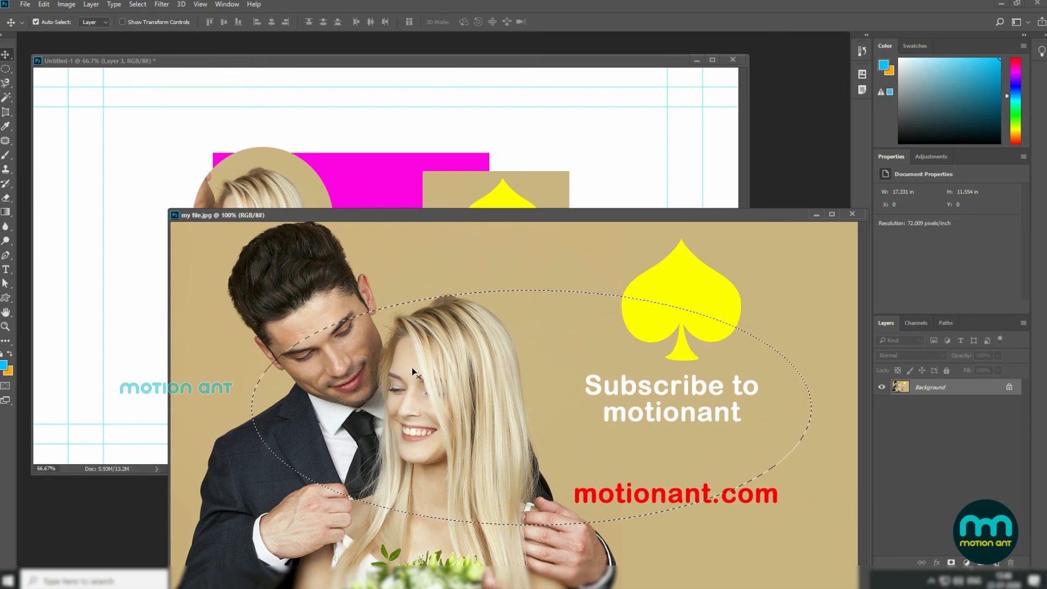
pyautogui.moveTo(465, 361); pyautogui.dragTo(356, 179)
pyautogui.moveTo(429, 192); pyautogui.dragTo(349, 237)
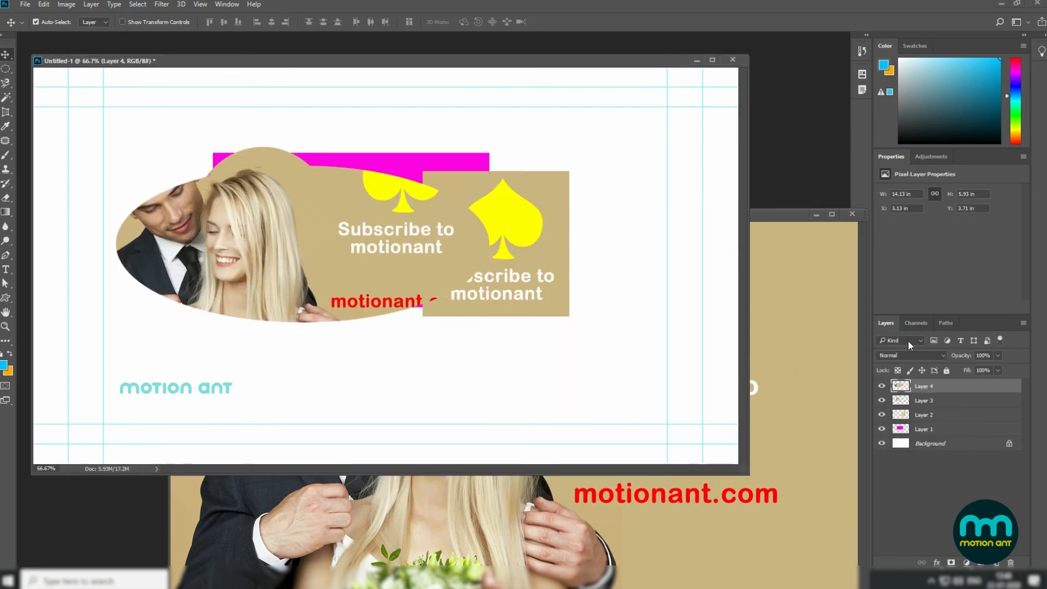
pyautogui.click(792, 298)
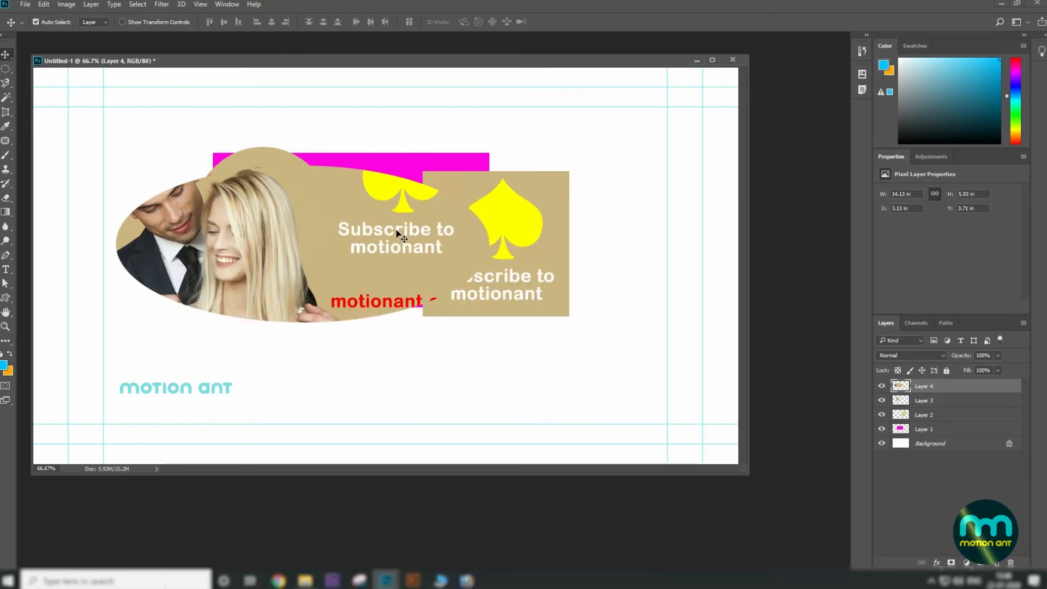
# Step: Review the Marquee tool variants and move the wide elliptical image in Untitled-1 to about X 7.83 in, Y 6.14 in
pyautogui.click(8, 73)
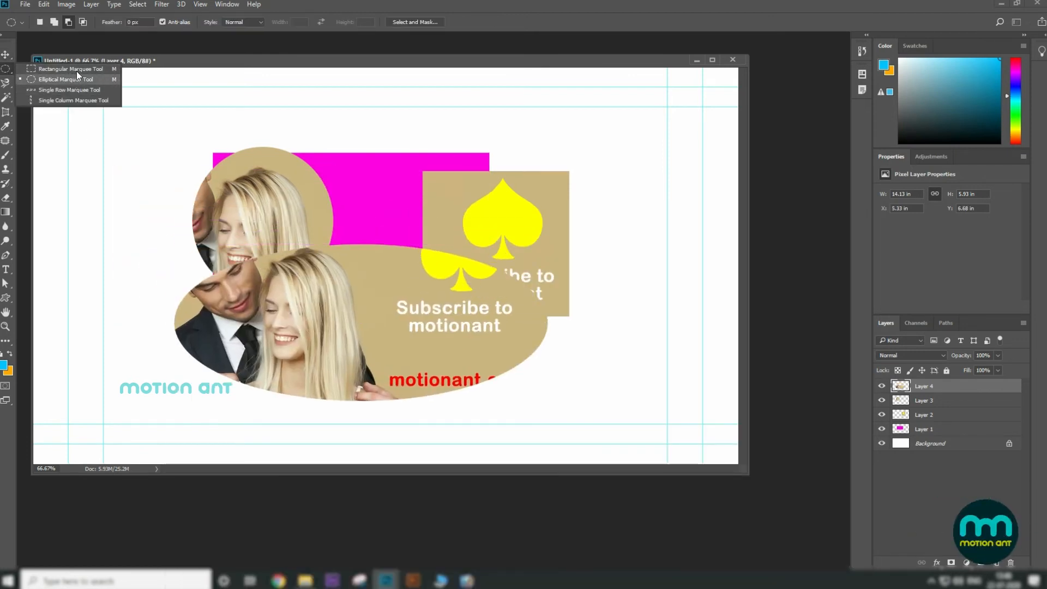
pyautogui.click(8, 82)
pyautogui.click(6, 54)
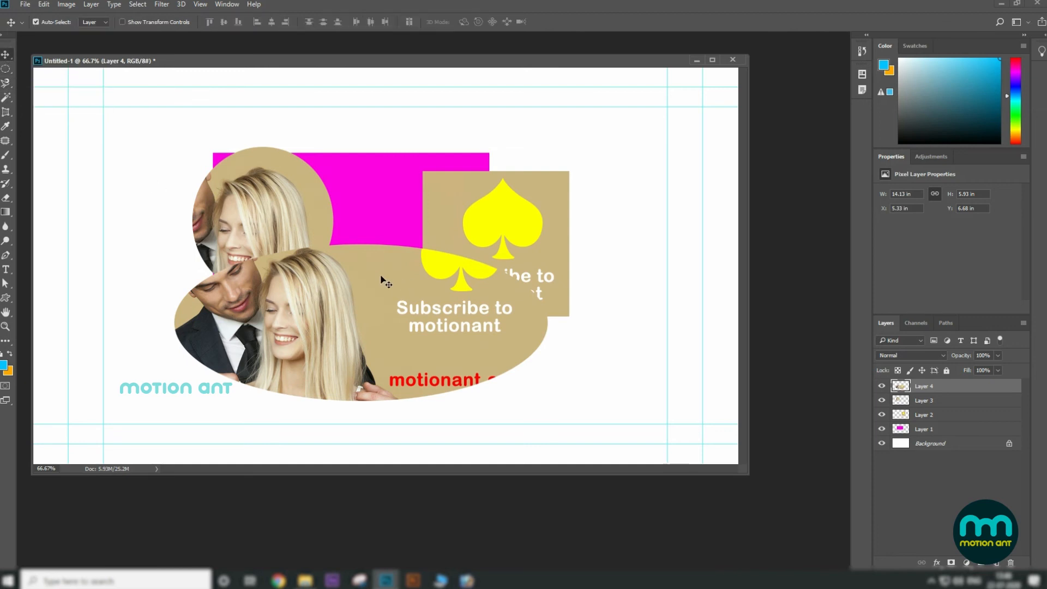
pyautogui.moveTo(397, 283); pyautogui.dragTo(463, 269)
# Step: Close Untitled-1 without saving its changes and open my file.jpg from the recent files
pyautogui.click(732, 60)
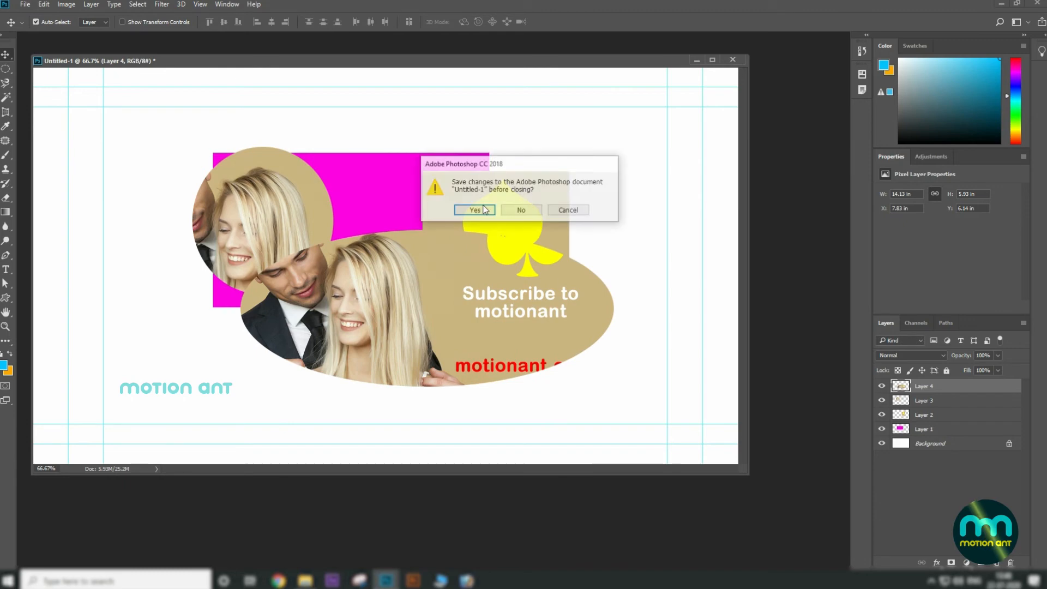
pyautogui.click(526, 208)
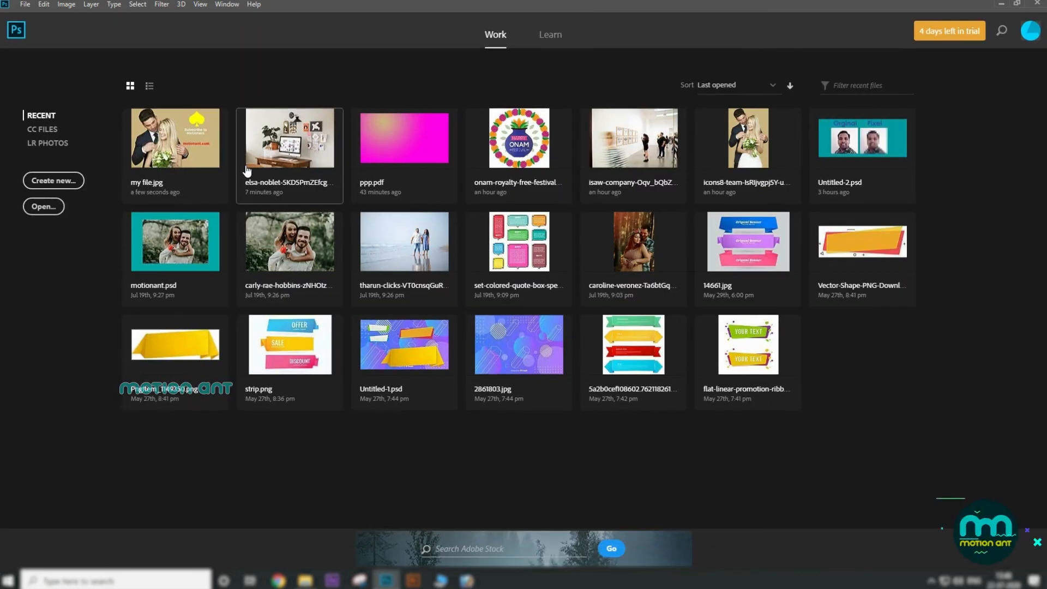
pyautogui.click(175, 161)
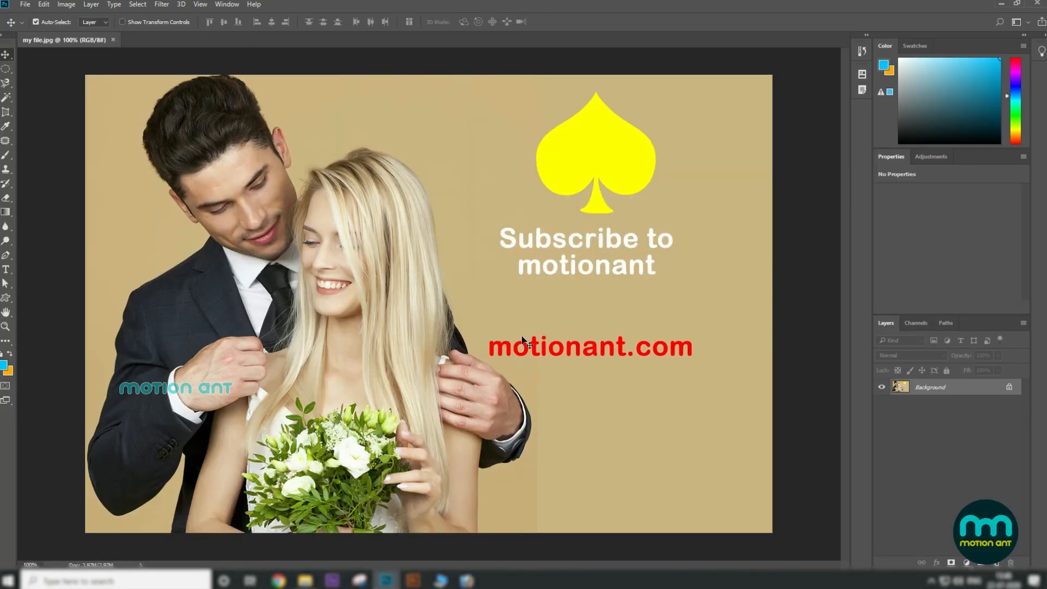
# Step: Activate the Magnetic Lasso tool and convert the Background into a regular layer named motion with the color label Red
pyautogui.click(5, 86)
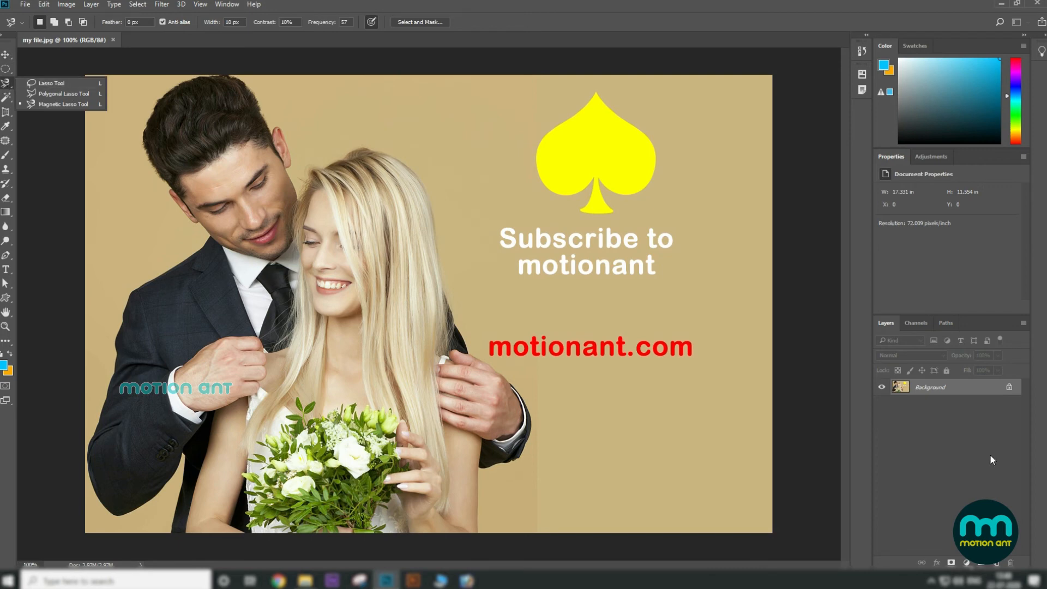
pyautogui.doubleClick(938, 387)
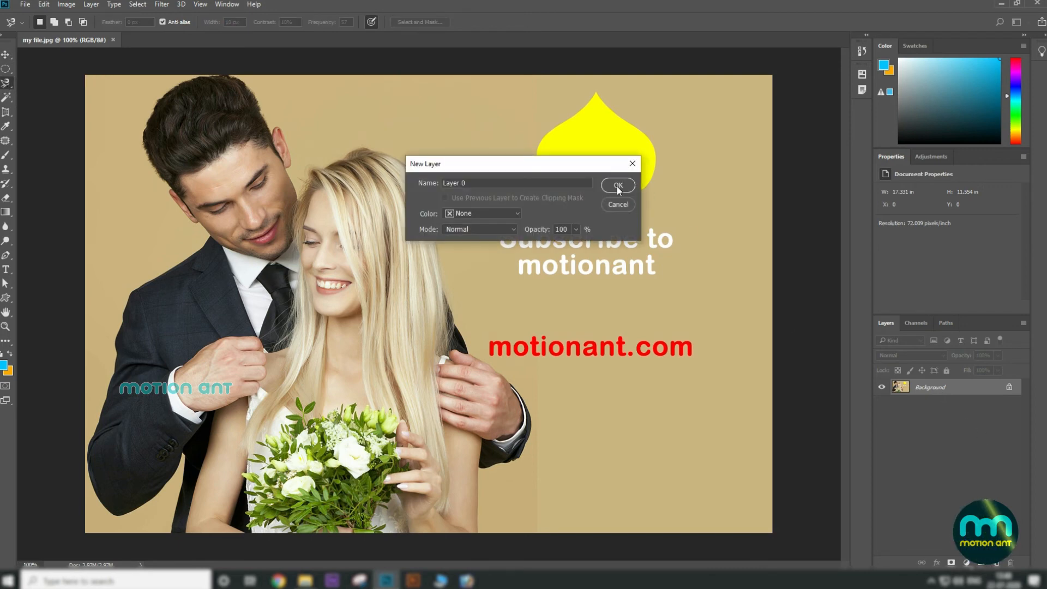
pyautogui.write('motion')
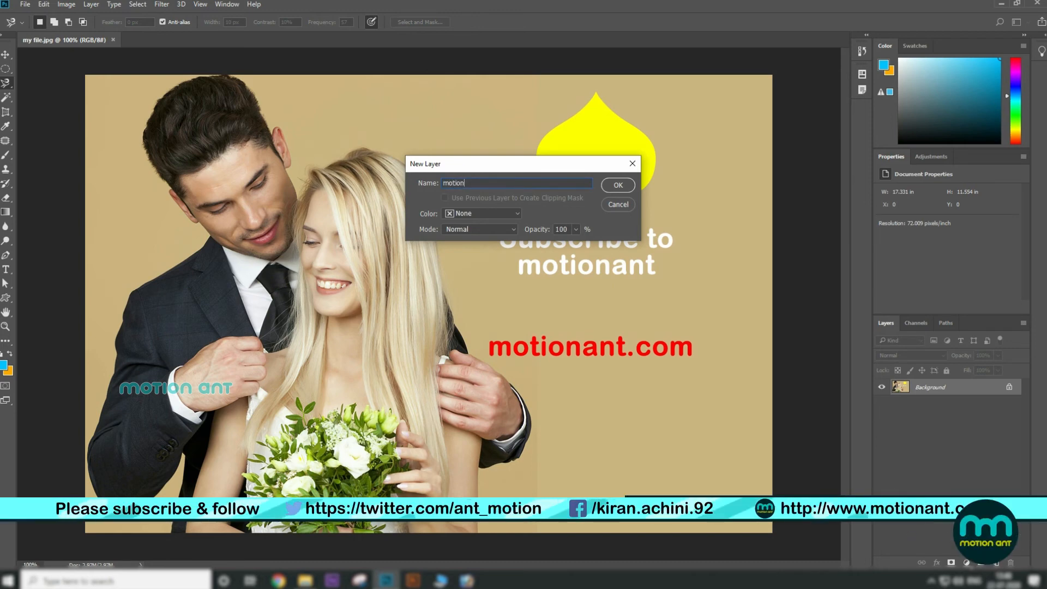
pyautogui.click(517, 213)
pyautogui.click(483, 246)
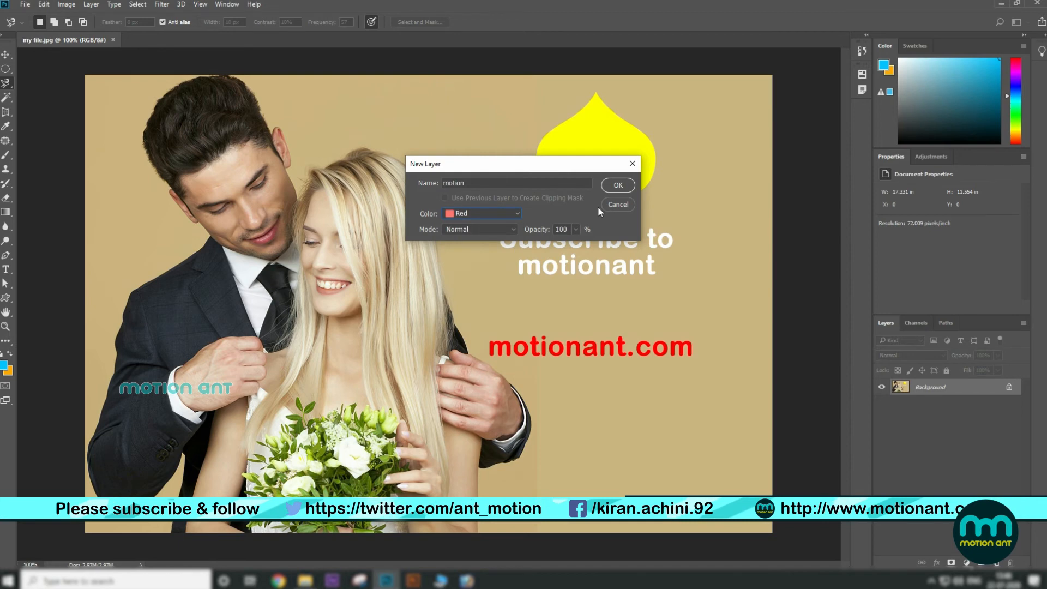
pyautogui.click(618, 185)
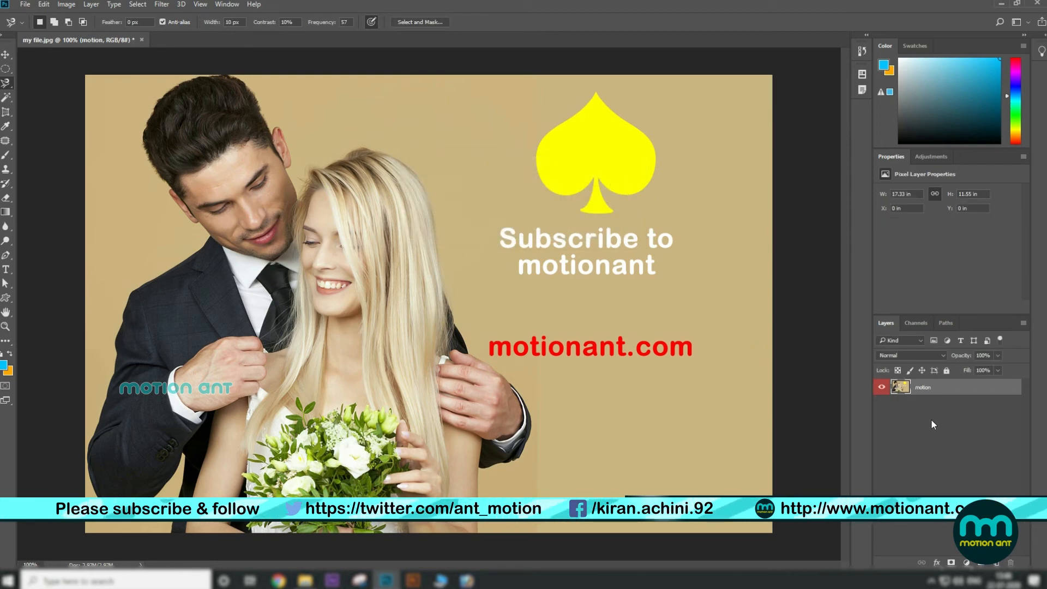